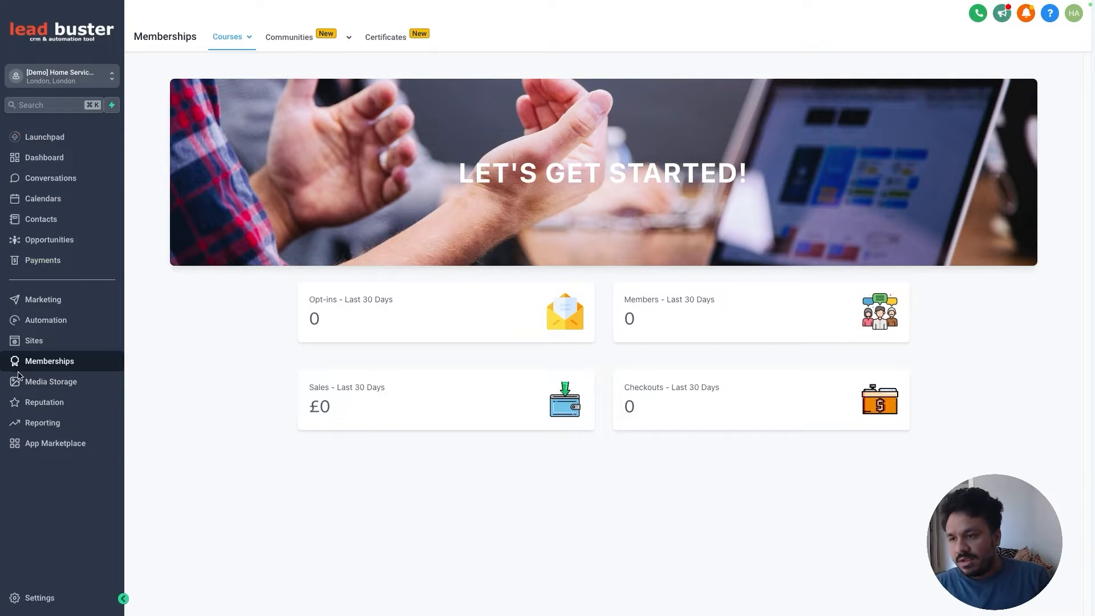
Step: Open Memberships to show the Courses dashboard's 30-day opt-ins, members, sales and checkouts
{"action": "left_click_drag", "start_coordinate": [43, 364], "coordinate": [33, 365]}
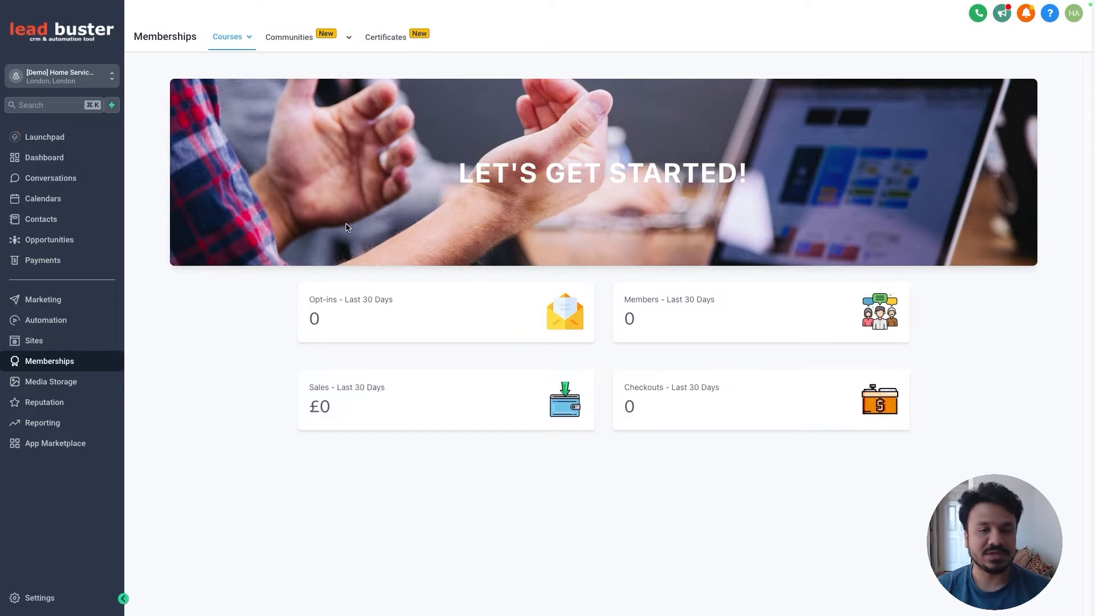
{"action": "mouse_move", "coordinate": [246, 40]}
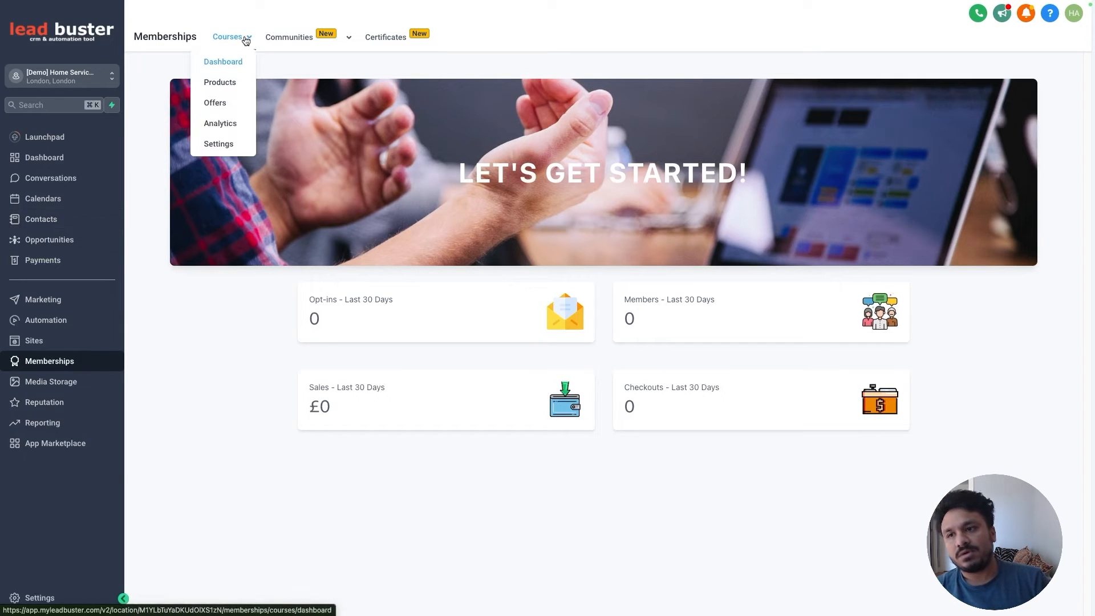
{"action": "mouse_move", "coordinate": [281, 44]}
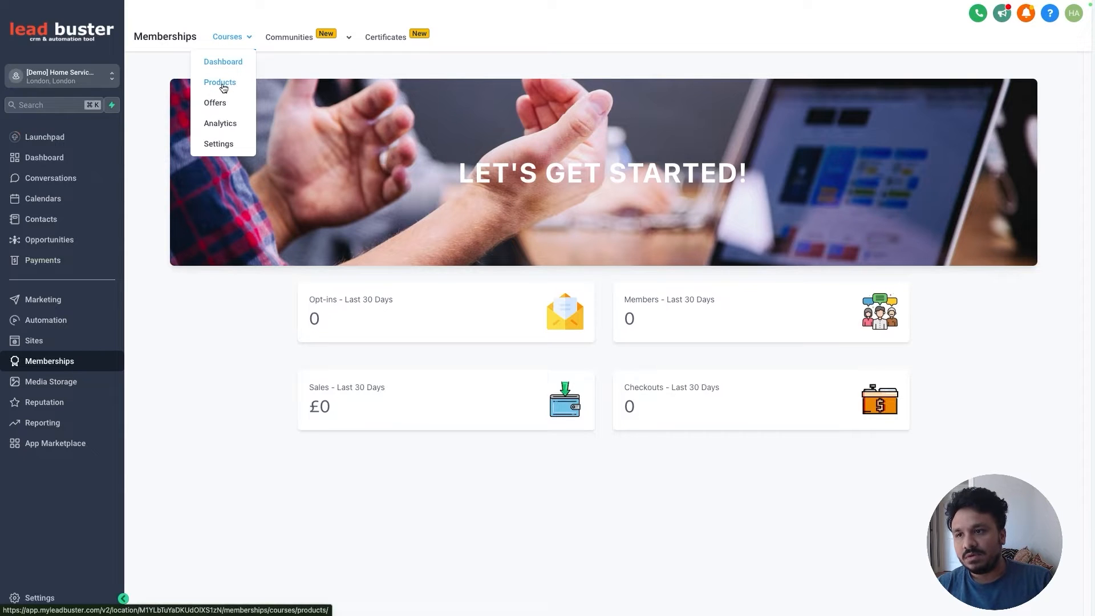
Step: From Courses > Products, create a new product using Start from Scratch
{"action": "left_click", "coordinate": [221, 83]}
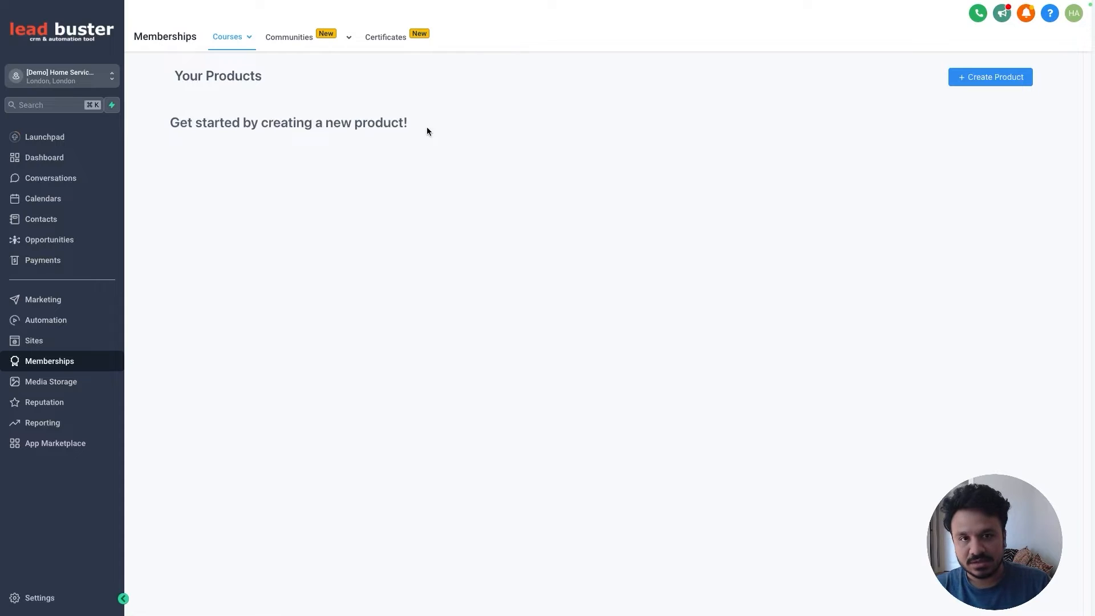
{"action": "left_click", "coordinate": [957, 85]}
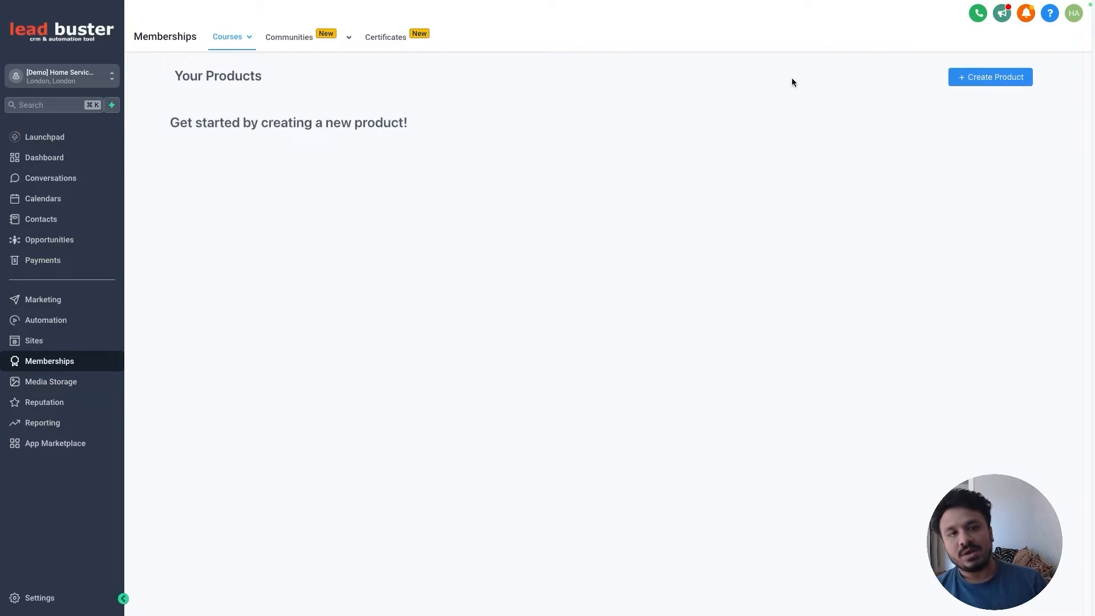
{"action": "left_click", "coordinate": [981, 83]}
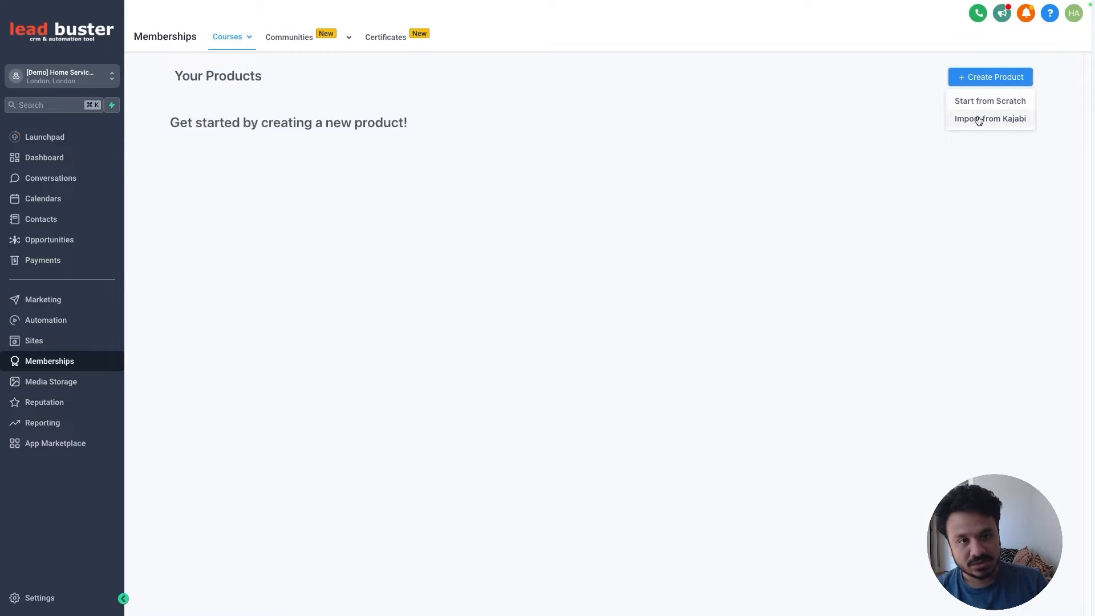
{"action": "left_click", "coordinate": [975, 102]}
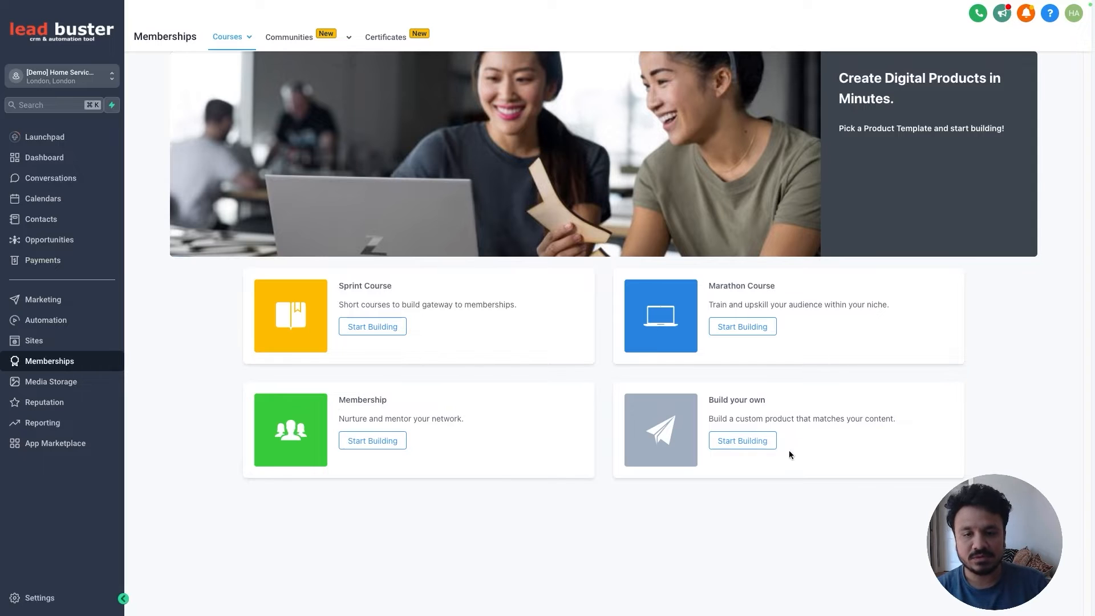
Step: Create a Sprint Course product named 'GoHighLevel Tutorials 2024'
{"action": "left_click", "coordinate": [373, 328]}
{"action": "left_click", "coordinate": [573, 175]}
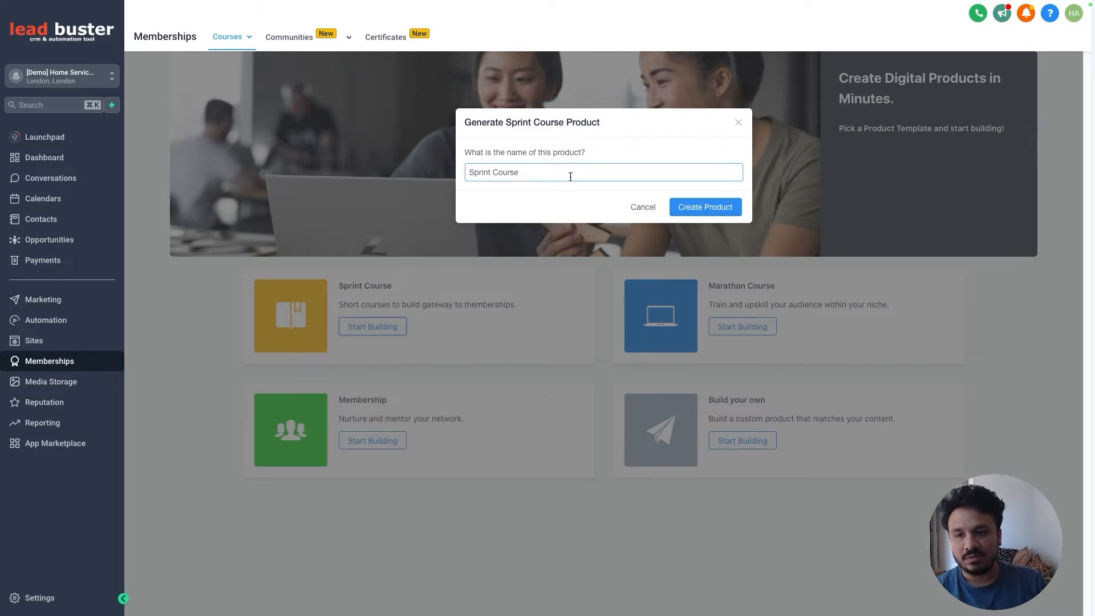
{"action": "triple_click", "coordinate": [480, 176]}
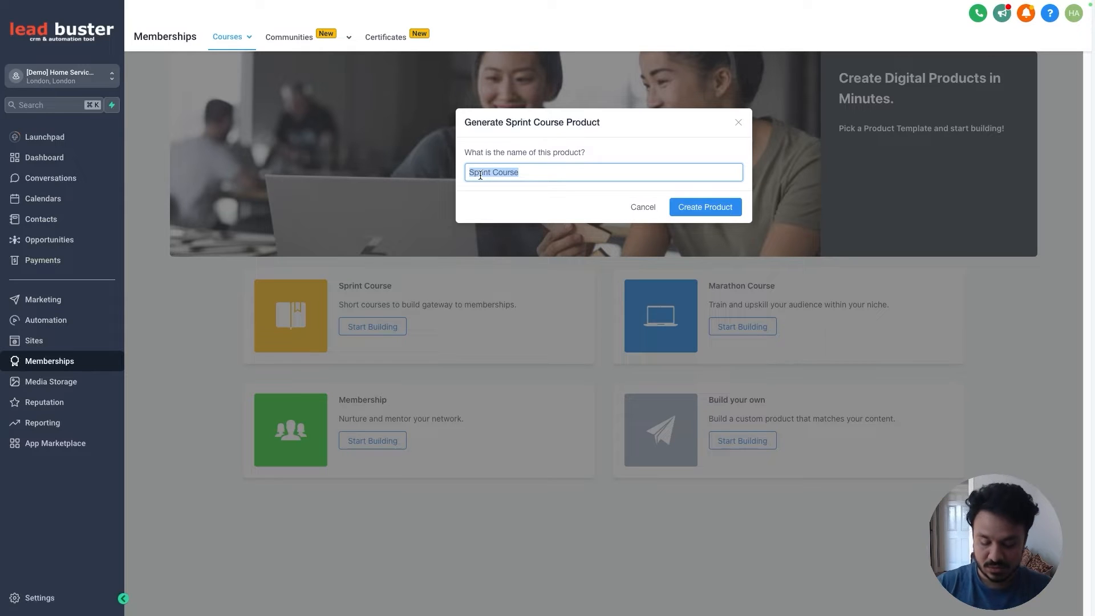
{"action": "type", "text": "GoHighLevel Turto"}
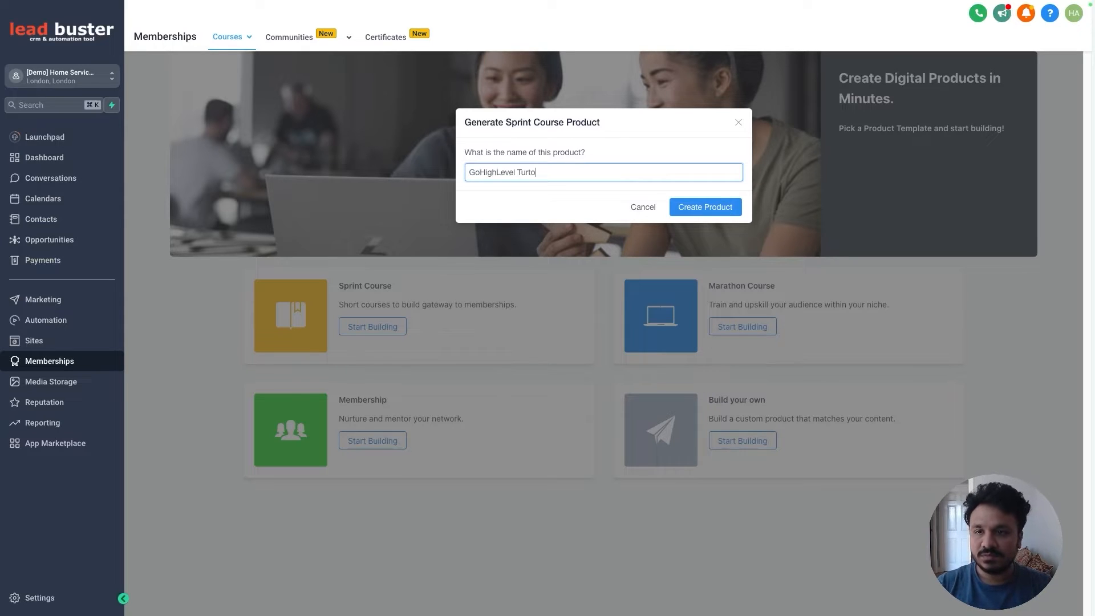
{"action": "key", "text": "BackSpace"}
{"action": "key", "text": "BackSpace"}
{"action": "key", "text": "BackSpace"}
{"action": "type", "text": "torials 202"}
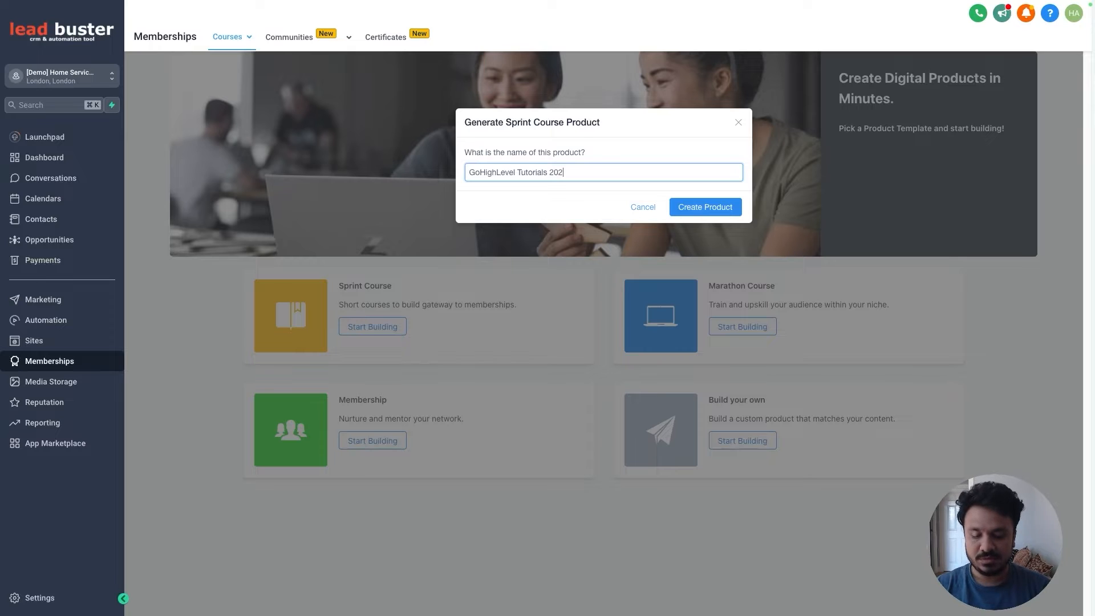
{"action": "type", "text": "4"}
{"action": "left_click", "coordinate": [706, 208]}
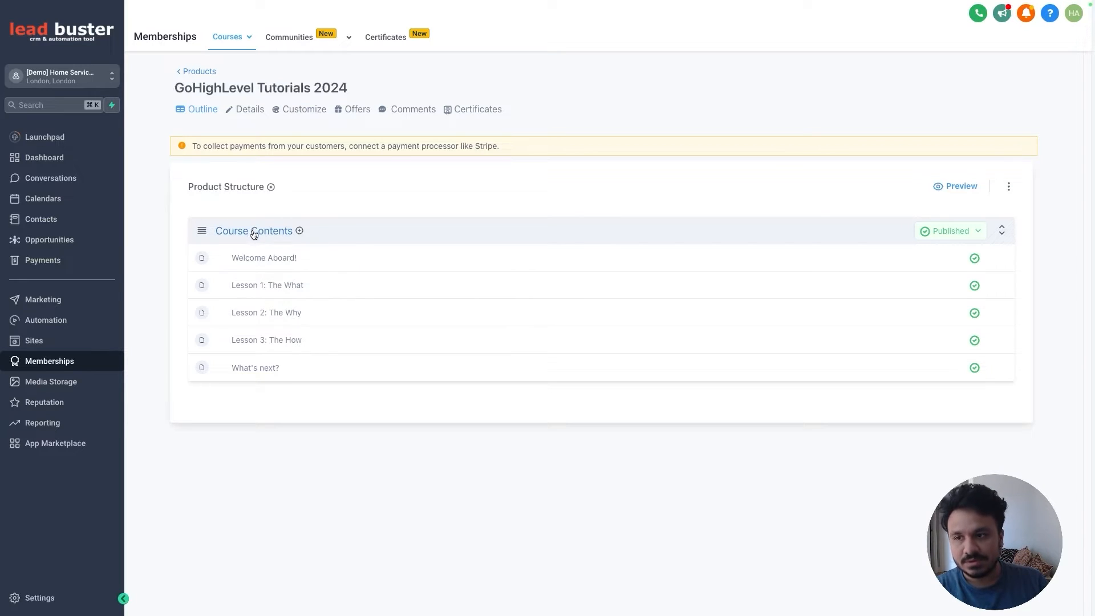
Step: Add a course category titled 'Intro' under Course Contents
{"action": "left_click", "coordinate": [303, 231]}
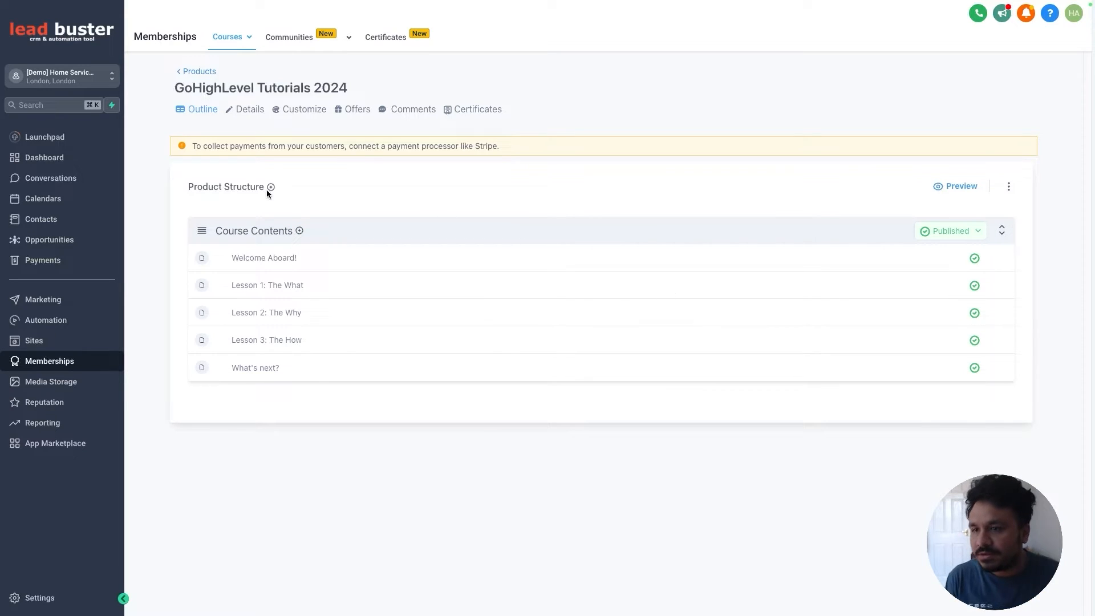
{"action": "left_click", "coordinate": [286, 204]}
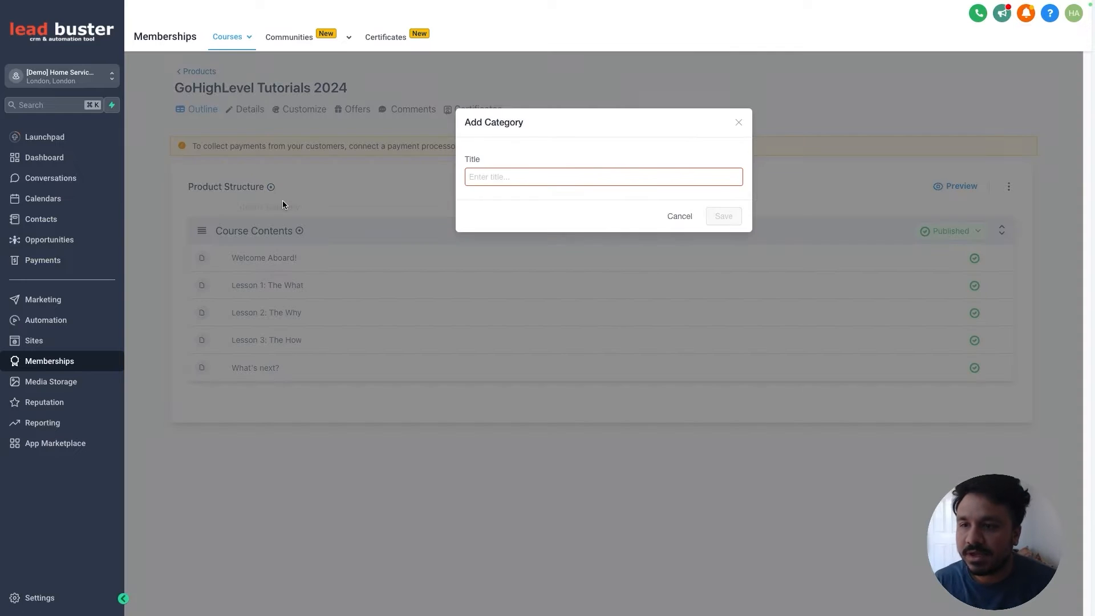
{"action": "left_click", "coordinate": [491, 183]}
{"action": "type", "text": "Intro"}
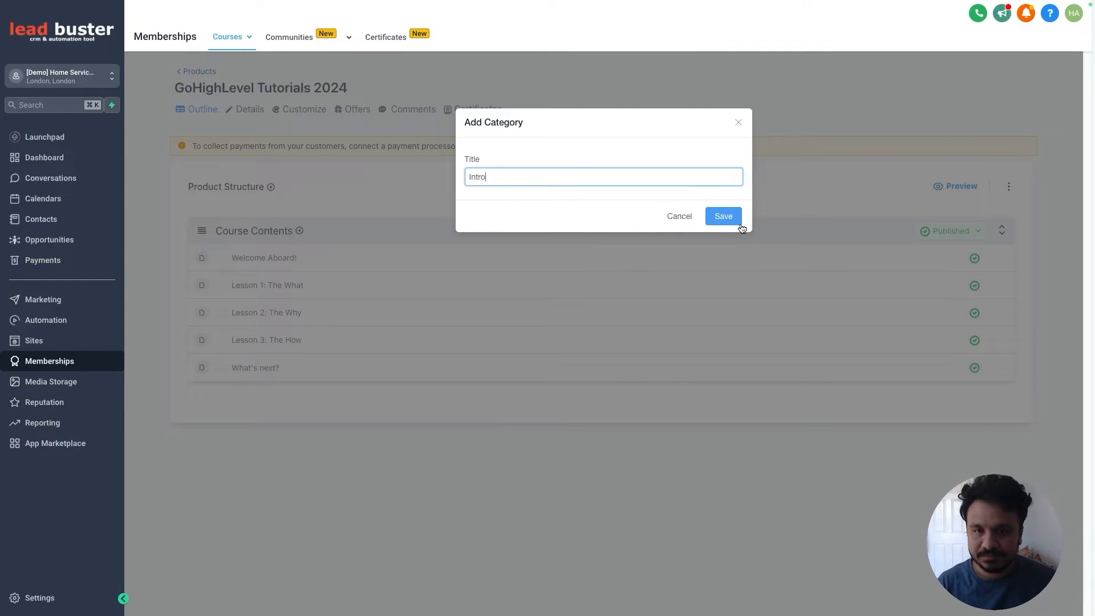
{"action": "left_click", "coordinate": [724, 216]}
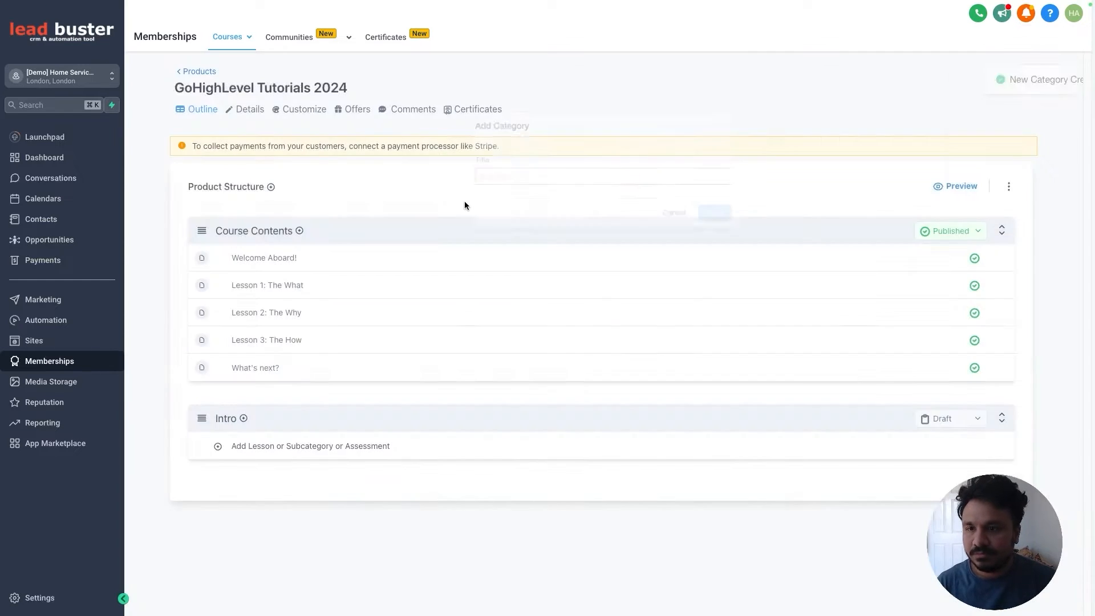
Step: Add two more categories, 'Appointment Bookings' and 'Funnels'
{"action": "left_click", "coordinate": [272, 188]}
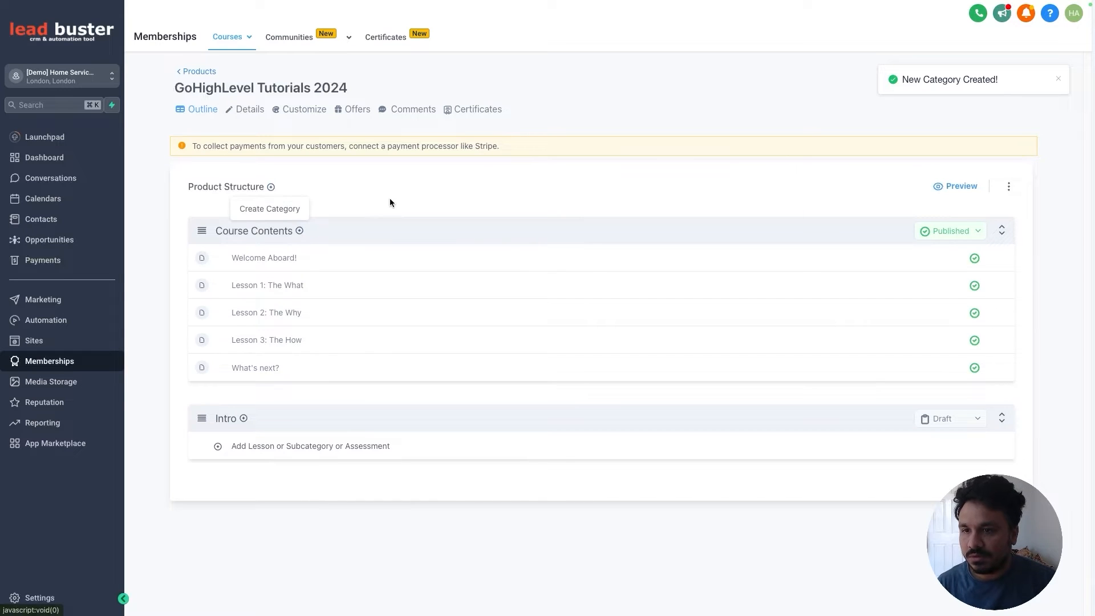
{"action": "left_click", "coordinate": [275, 212]}
{"action": "left_click", "coordinate": [533, 176]}
{"action": "type", "text": "Appointment Bookings"}
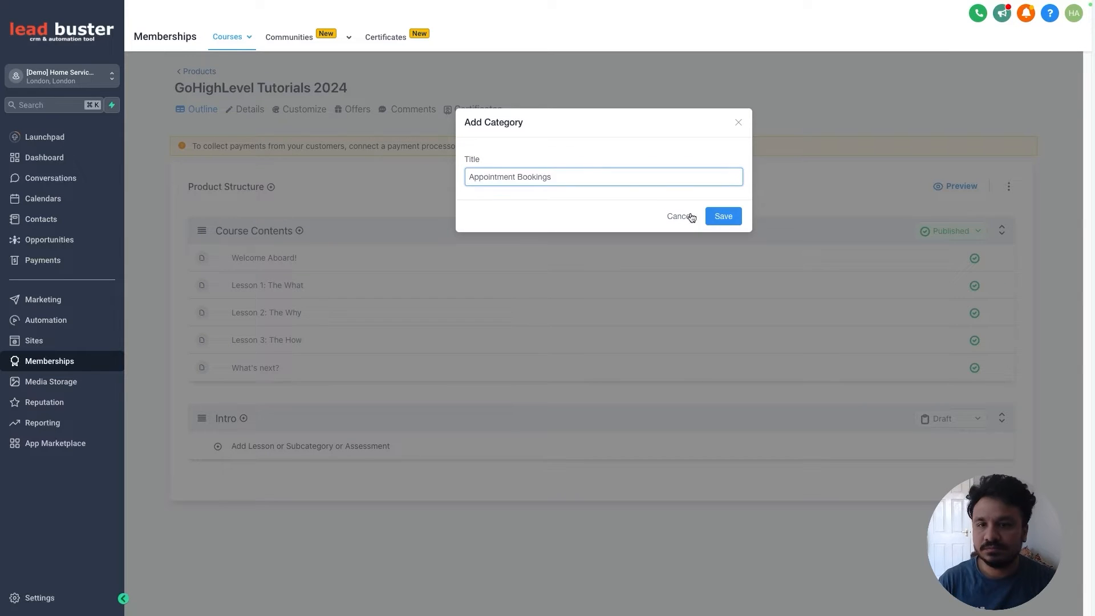
{"action": "key", "text": "Return"}
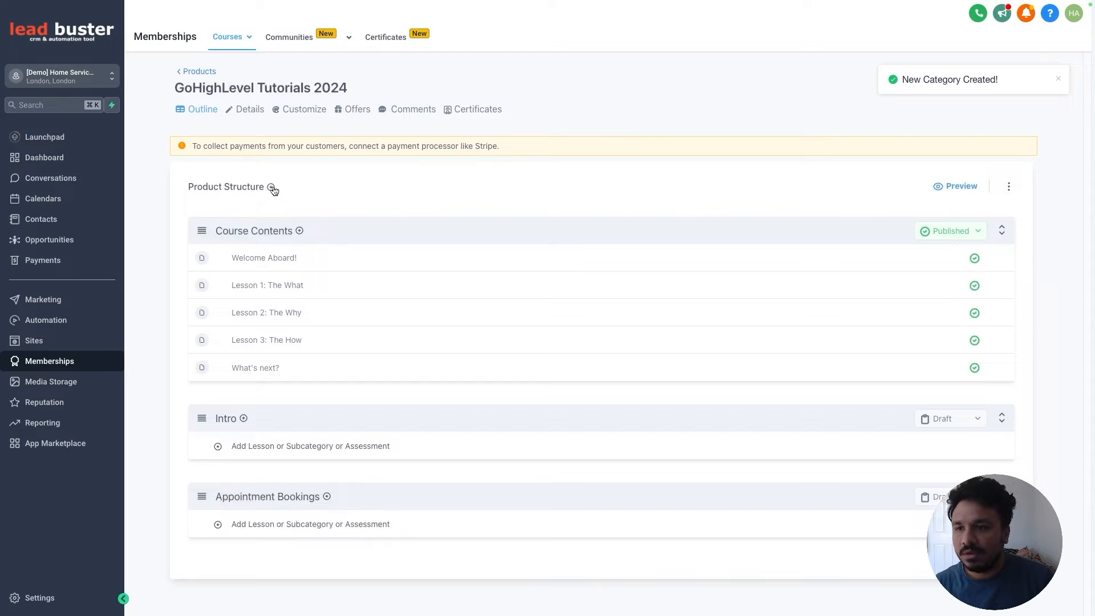
{"action": "left_click", "coordinate": [272, 189]}
{"action": "left_click", "coordinate": [285, 208]}
{"action": "left_click", "coordinate": [512, 175]}
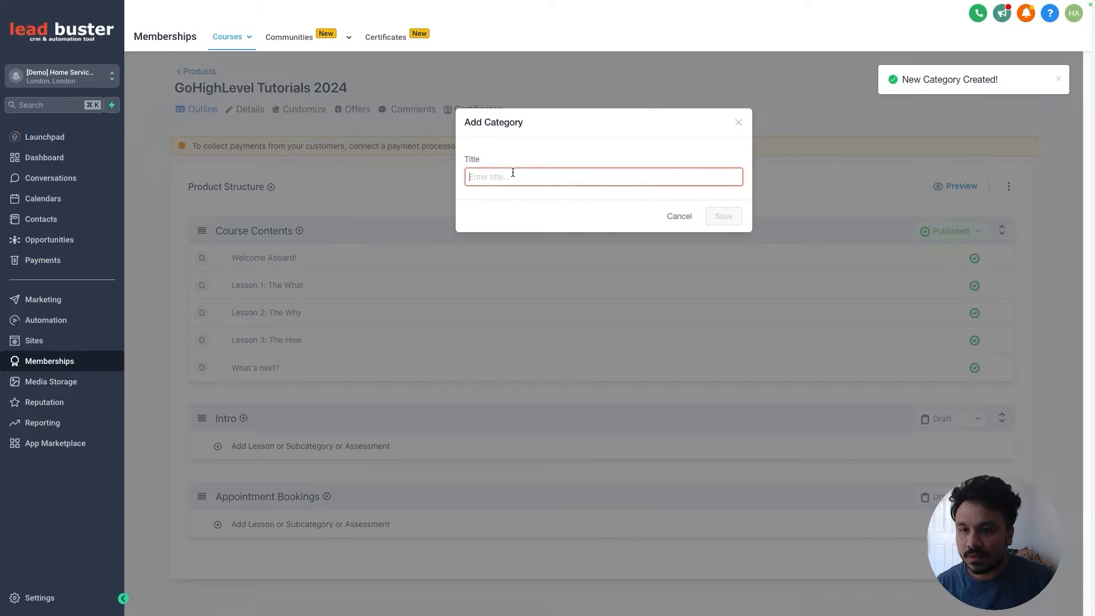
{"action": "type", "text": "Funnels"}
{"action": "left_click", "coordinate": [736, 215]}
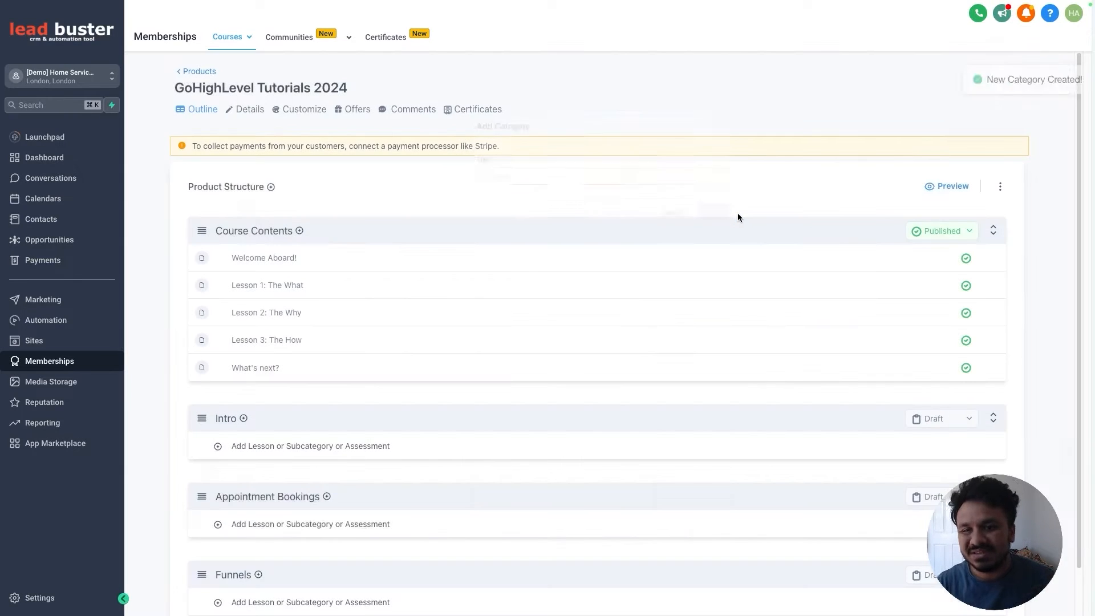
{"action": "scroll", "coordinate": [369, 362], "scroll_direction": "down", "scroll_amount": 1}
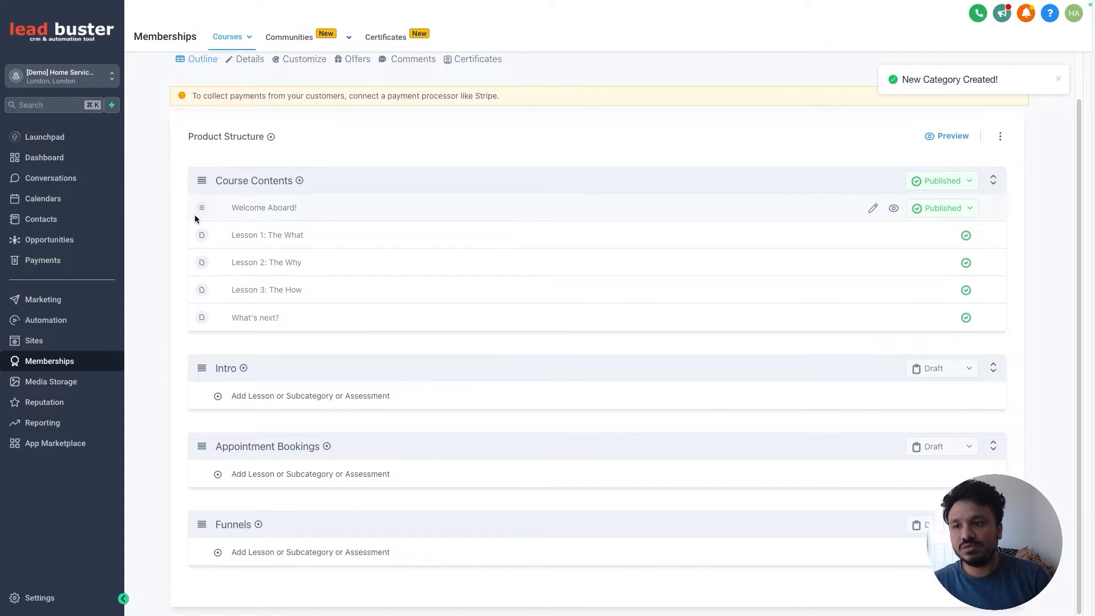
Step: Move Welcome Aboard! into Intro and add an Intro lesson titled 'What is GoHighLevel'
{"action": "left_click_drag", "start_coordinate": [201, 211], "coordinate": [225, 420]}
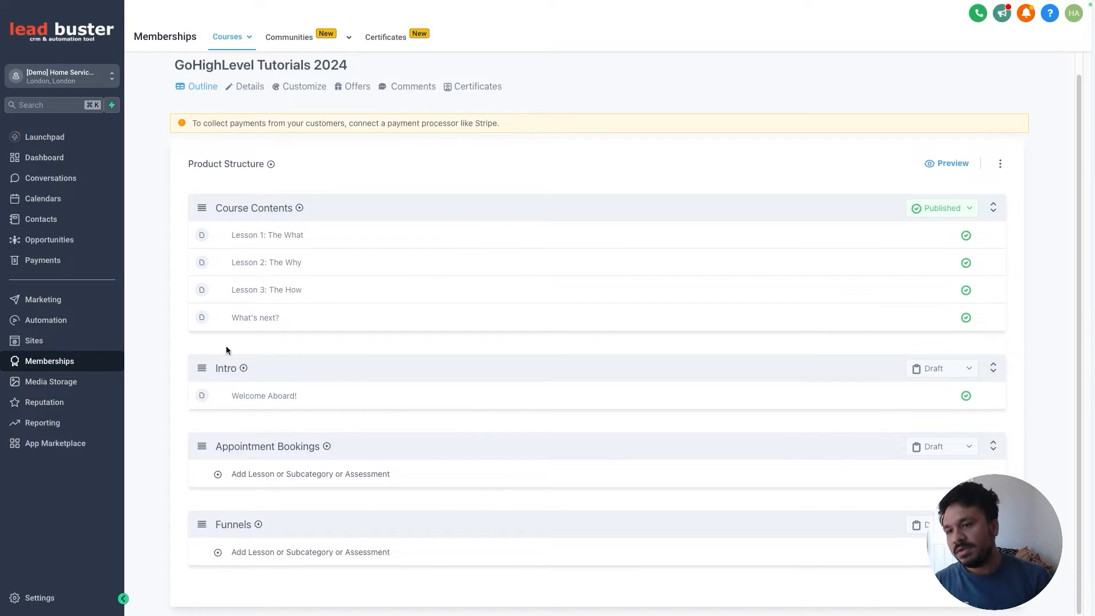
{"action": "left_click", "coordinate": [244, 371]}
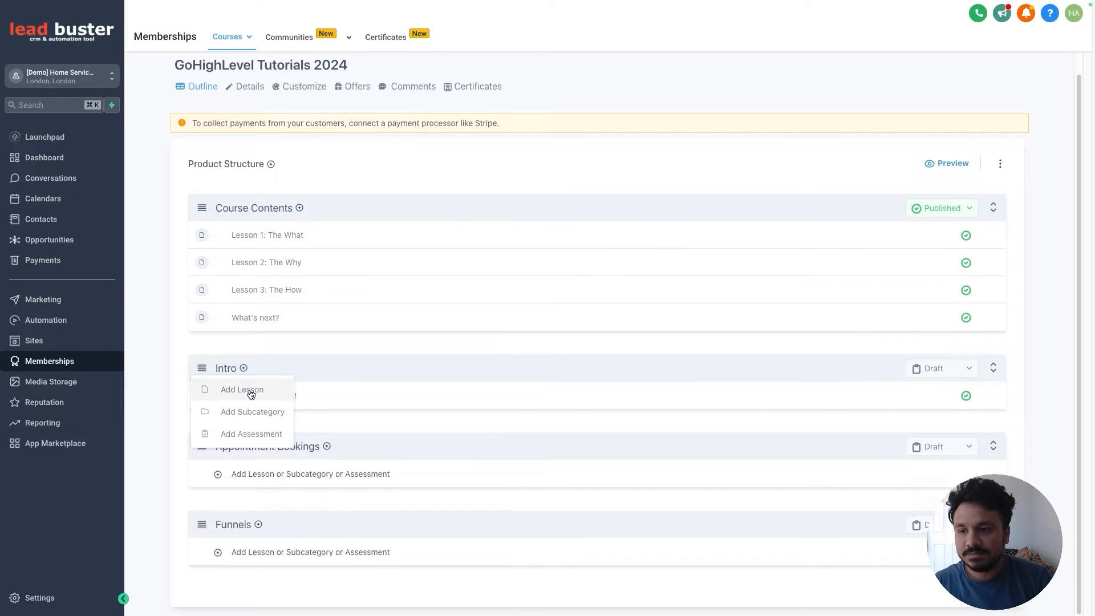
{"action": "left_click", "coordinate": [247, 390]}
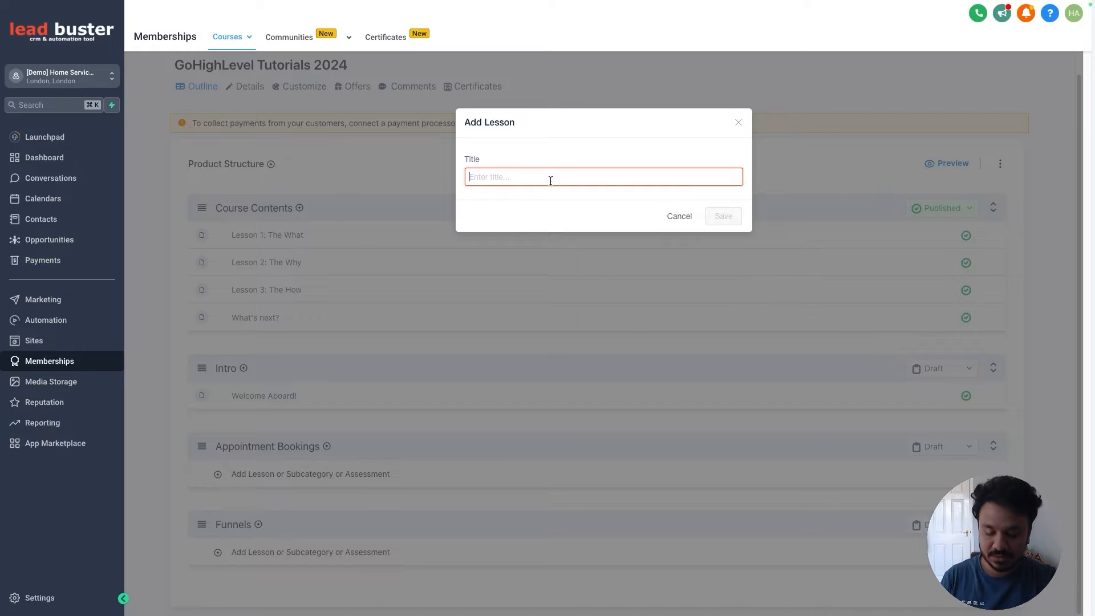
{"action": "type", "text": "What is "}
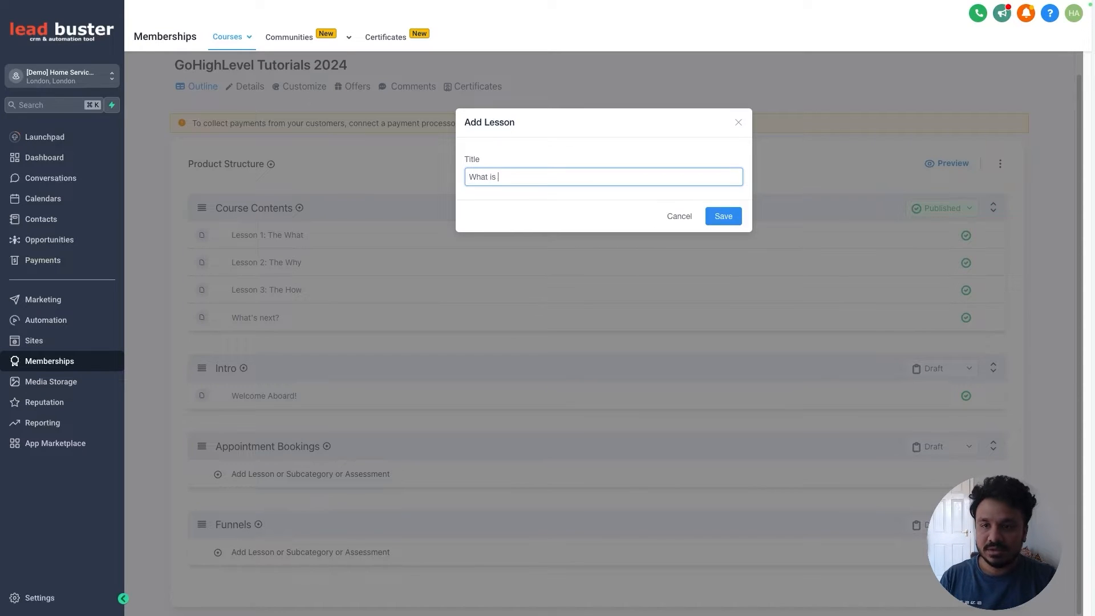
{"action": "type", "text": "GoHigh"}
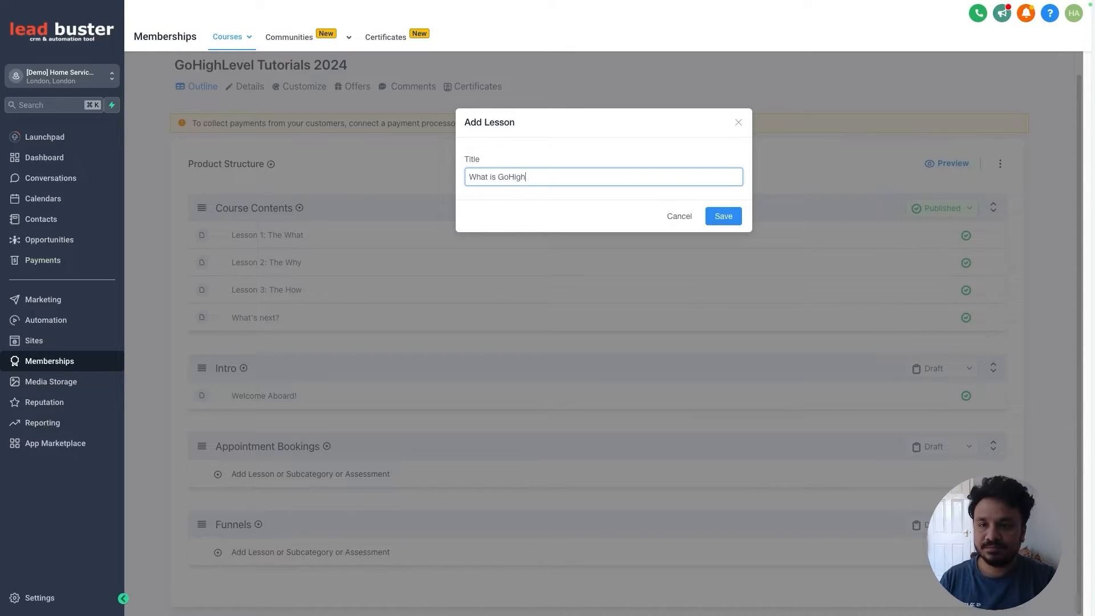
{"action": "type", "text": "Level"}
{"action": "key", "text": "Return"}
Step: Set the 'What is GoHighLevel' lesson's visibility to Published, save it, and go back to the product
{"action": "left_click", "coordinate": [289, 423]}
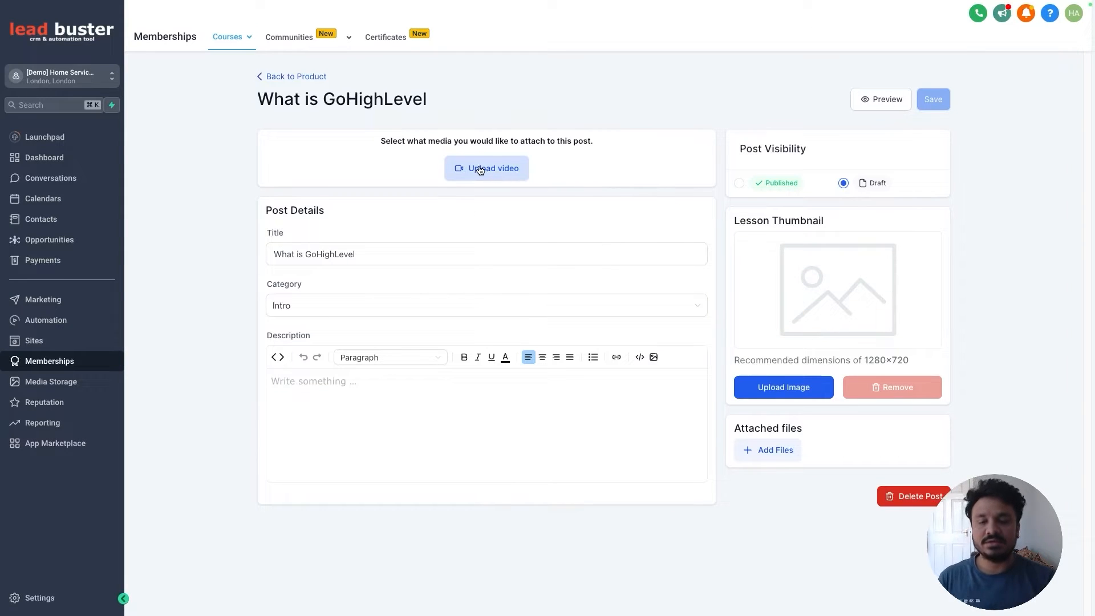
{"action": "left_click", "coordinate": [359, 253]}
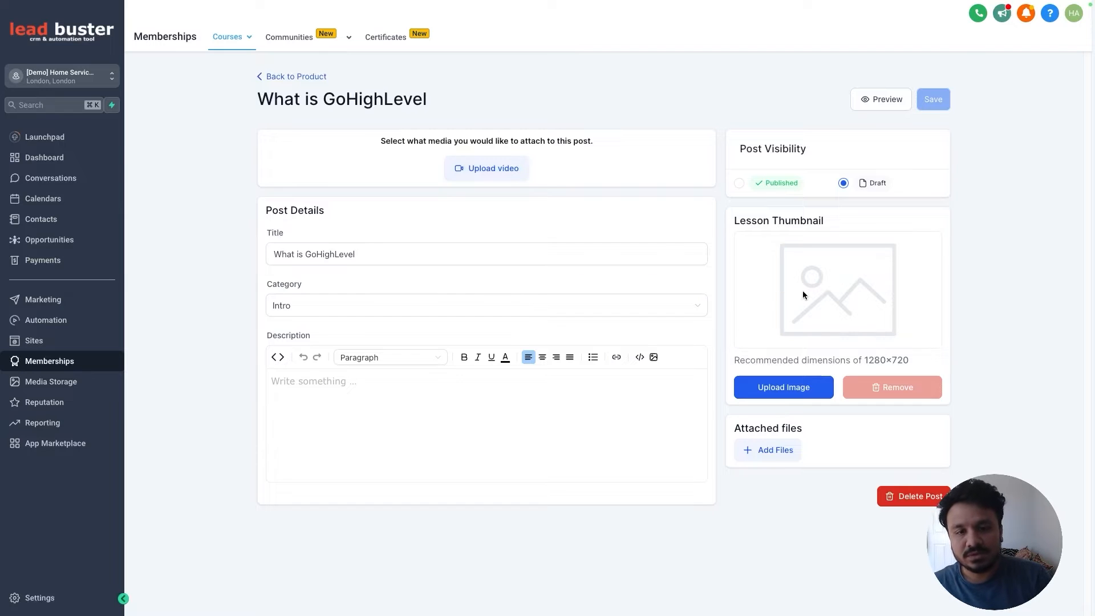
{"action": "left_click", "coordinate": [739, 183]}
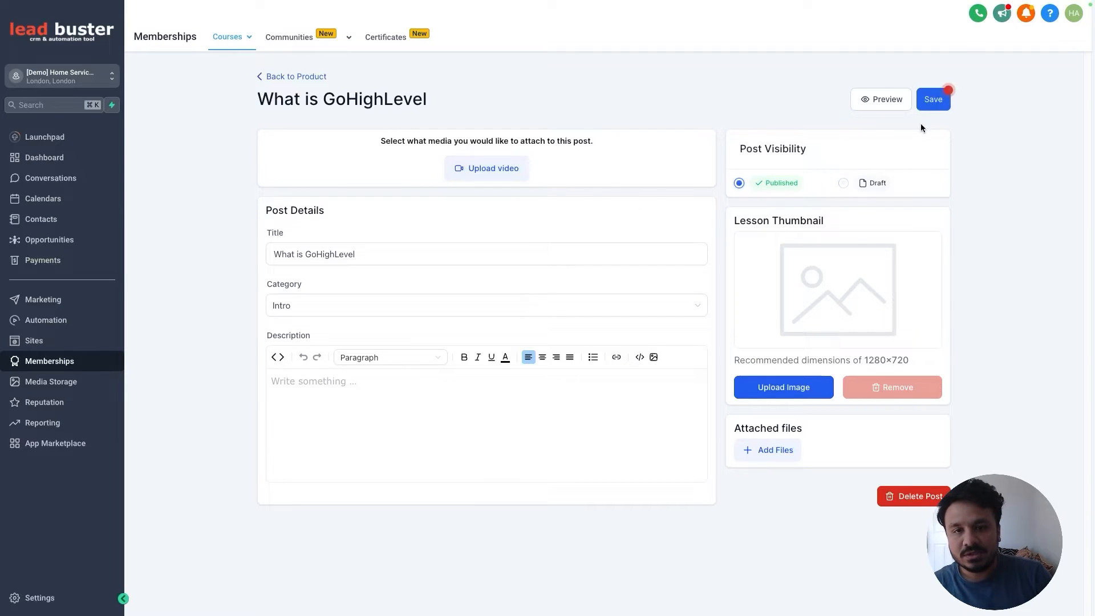
{"action": "left_click", "coordinate": [937, 106]}
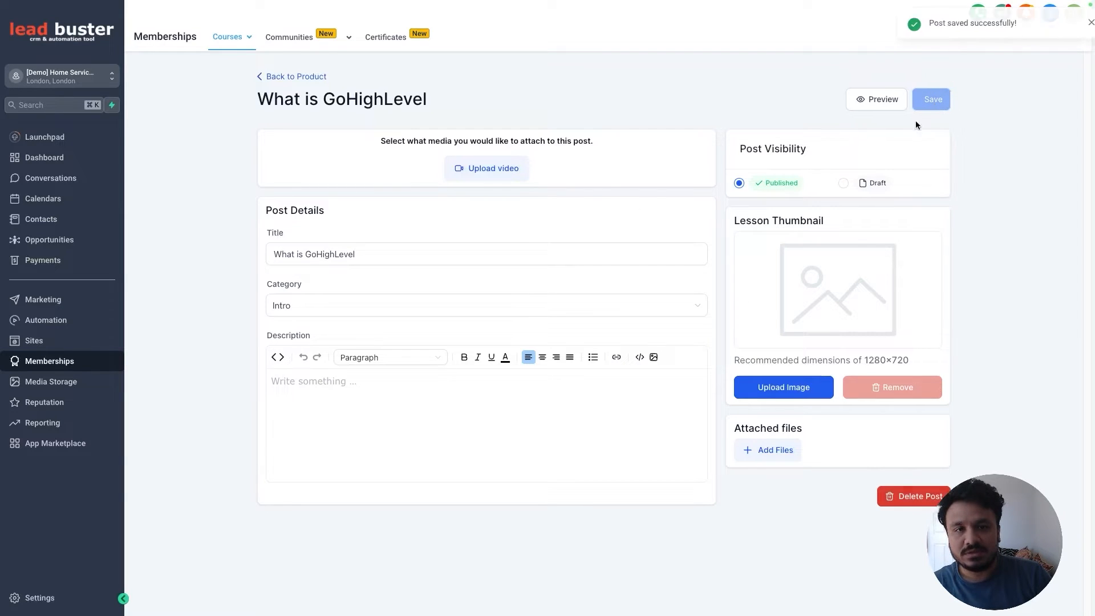
{"action": "left_click", "coordinate": [311, 78]}
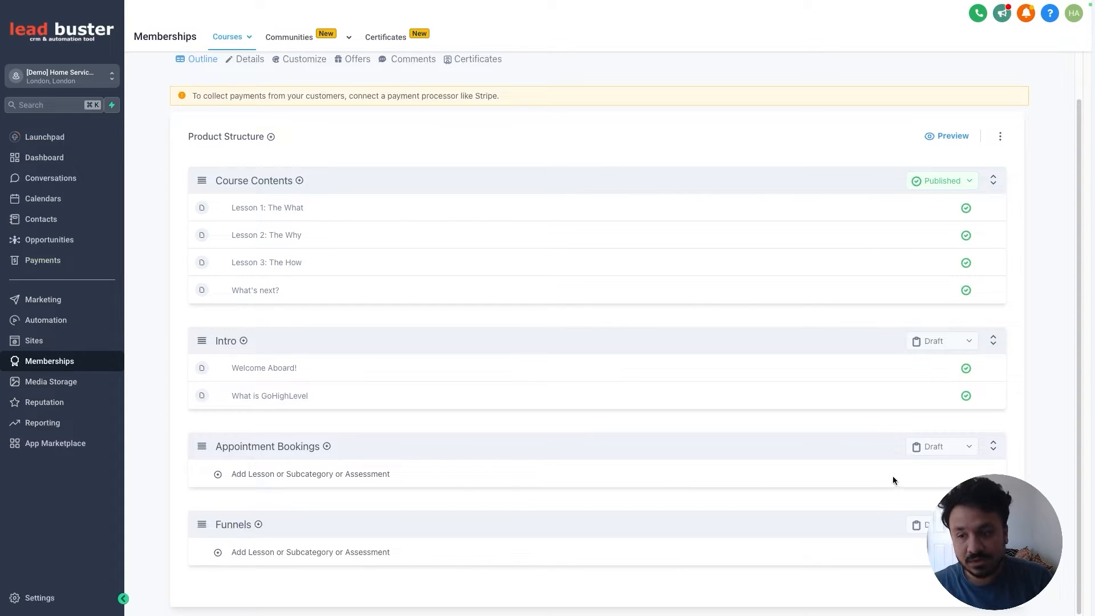
Step: Set the Appointment Bookings, Funnels and Intro categories to Published
{"action": "left_click", "coordinate": [959, 449]}
{"action": "left_click", "coordinate": [942, 470]}
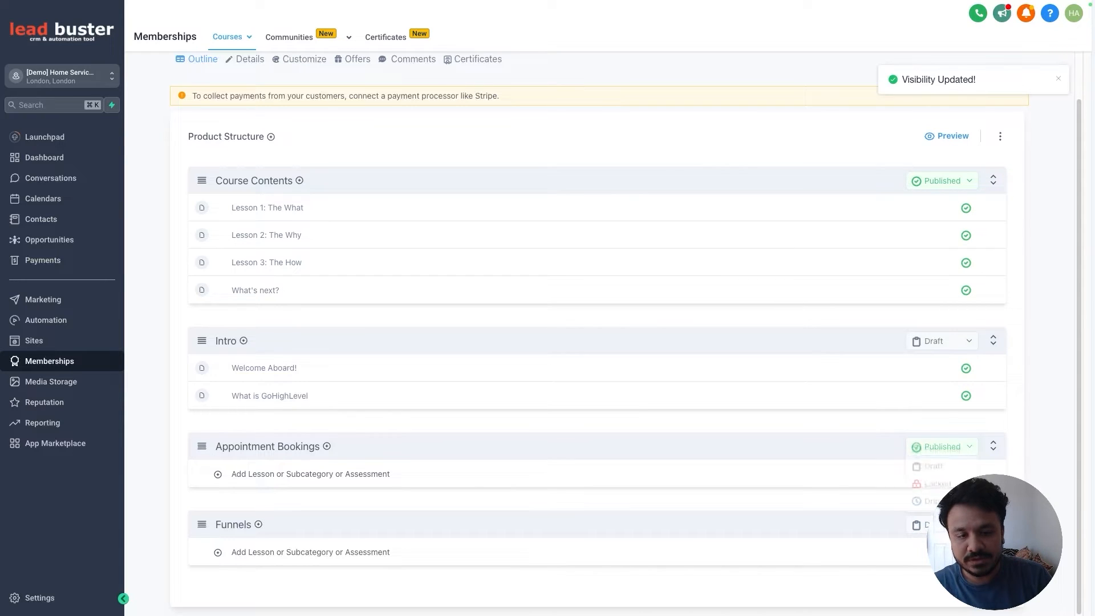
{"action": "left_click", "coordinate": [949, 448]}
{"action": "left_click", "coordinate": [950, 449]}
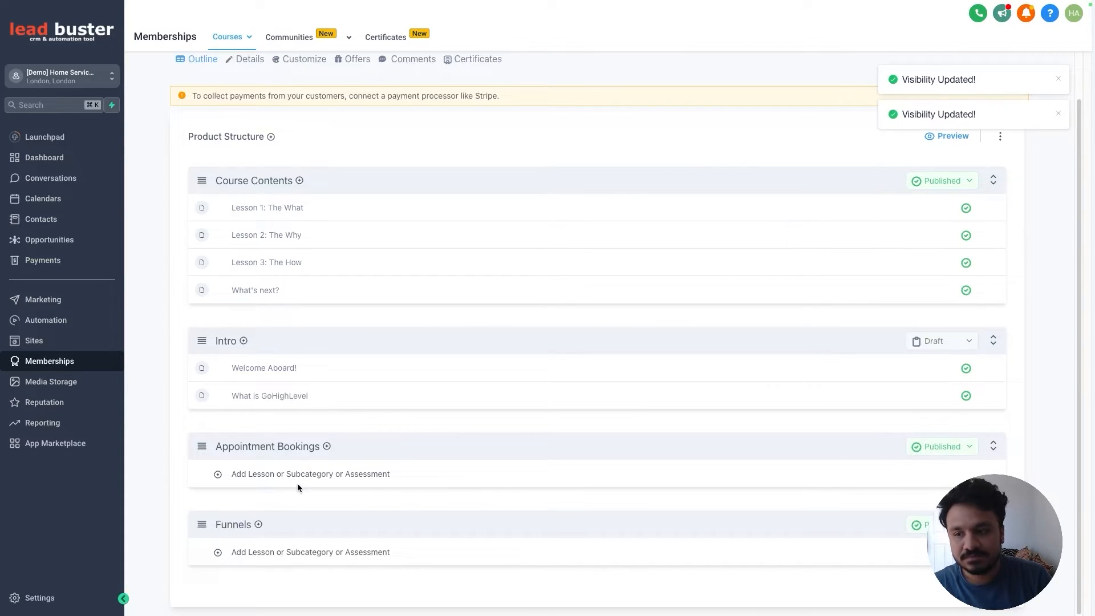
{"action": "scroll", "coordinate": [688, 361], "scroll_direction": "up", "scroll_amount": 2}
{"action": "scroll", "coordinate": [509, 419], "scroll_direction": "down", "scroll_amount": 2}
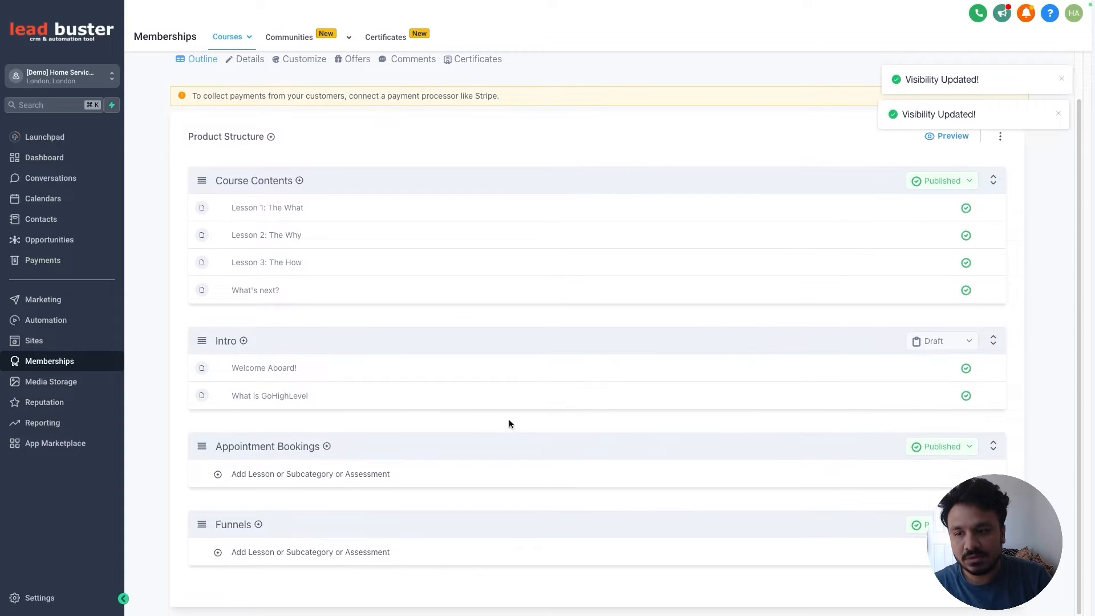
{"action": "left_click", "coordinate": [942, 340]}
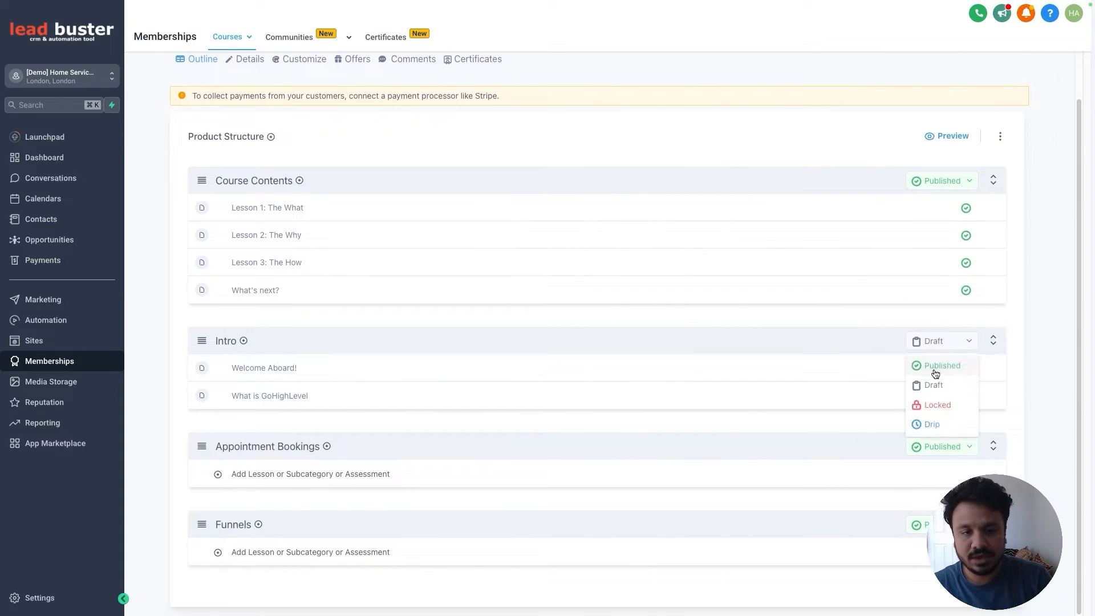
{"action": "left_click", "coordinate": [939, 365]}
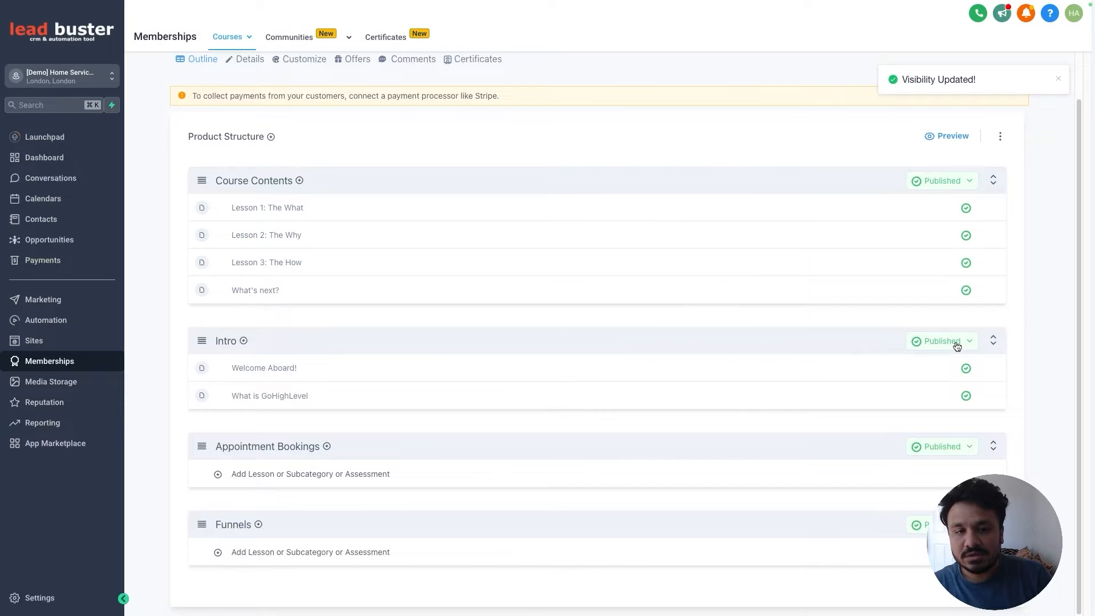
Step: Recheck the Intro and Appointment Bookings status menus, cancelling the Lock Category dialog
{"action": "left_click", "coordinate": [956, 343]}
{"action": "left_click", "coordinate": [911, 318]}
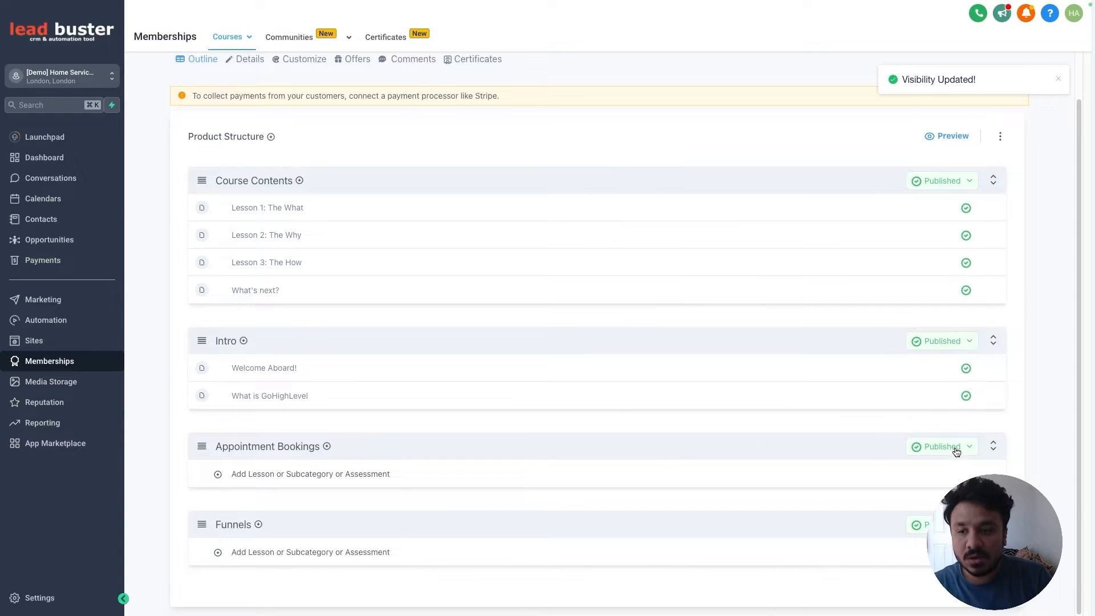
{"action": "left_click", "coordinate": [957, 450]}
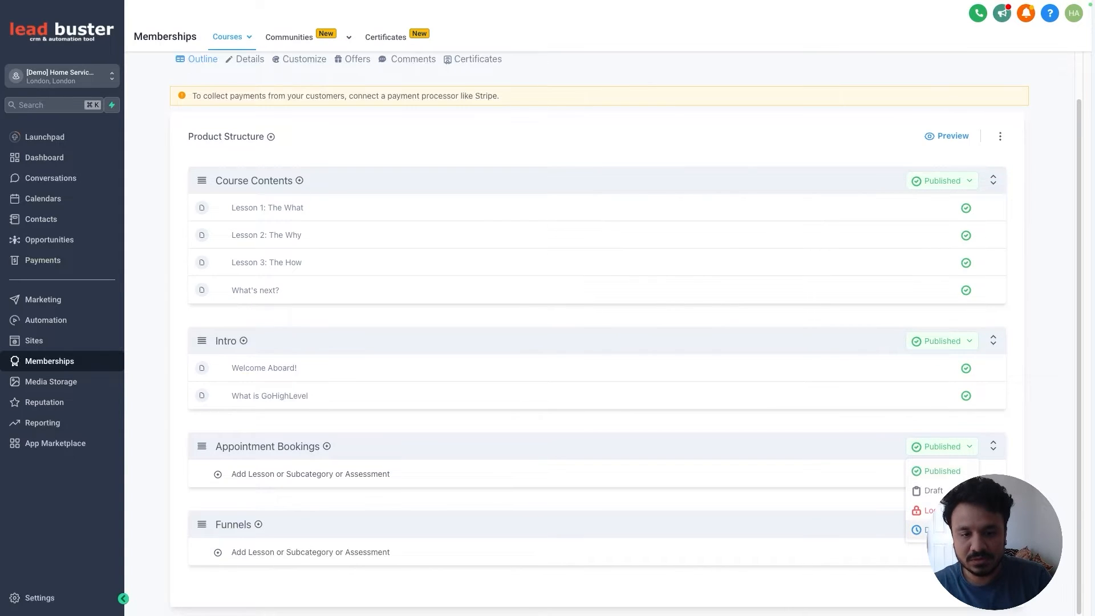
{"action": "left_click", "coordinate": [929, 511]}
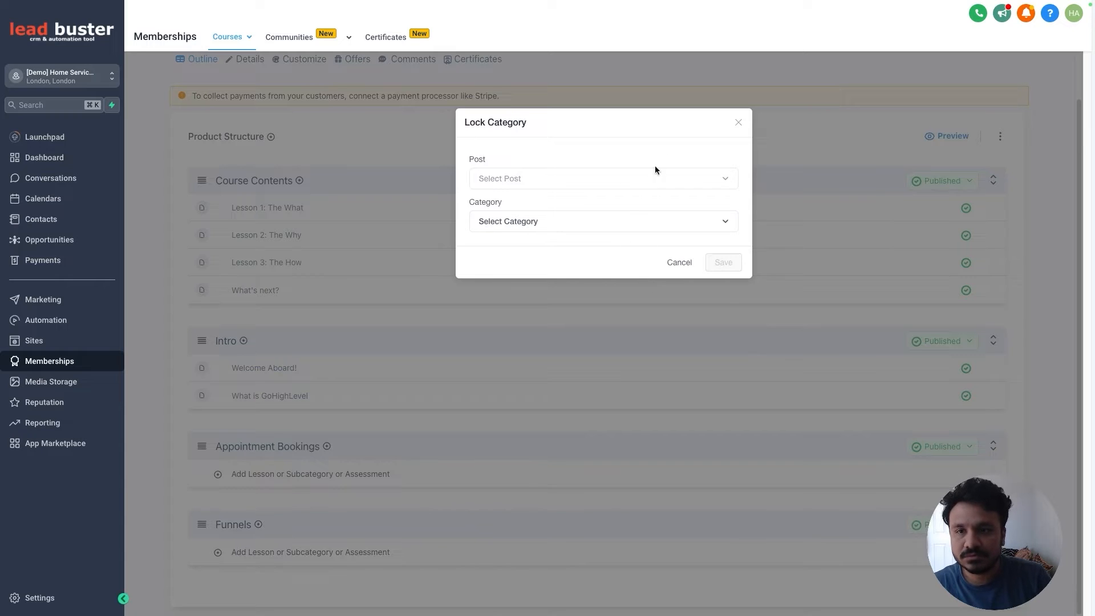
{"action": "left_click", "coordinate": [739, 122]}
{"action": "left_click", "coordinate": [939, 449]}
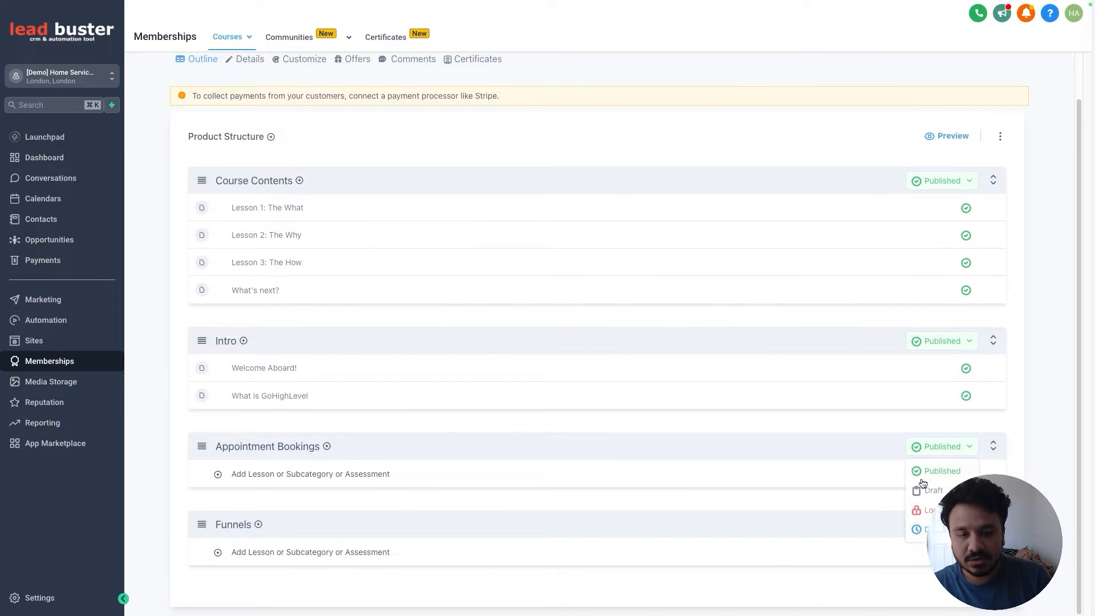
{"action": "left_click", "coordinate": [839, 423]}
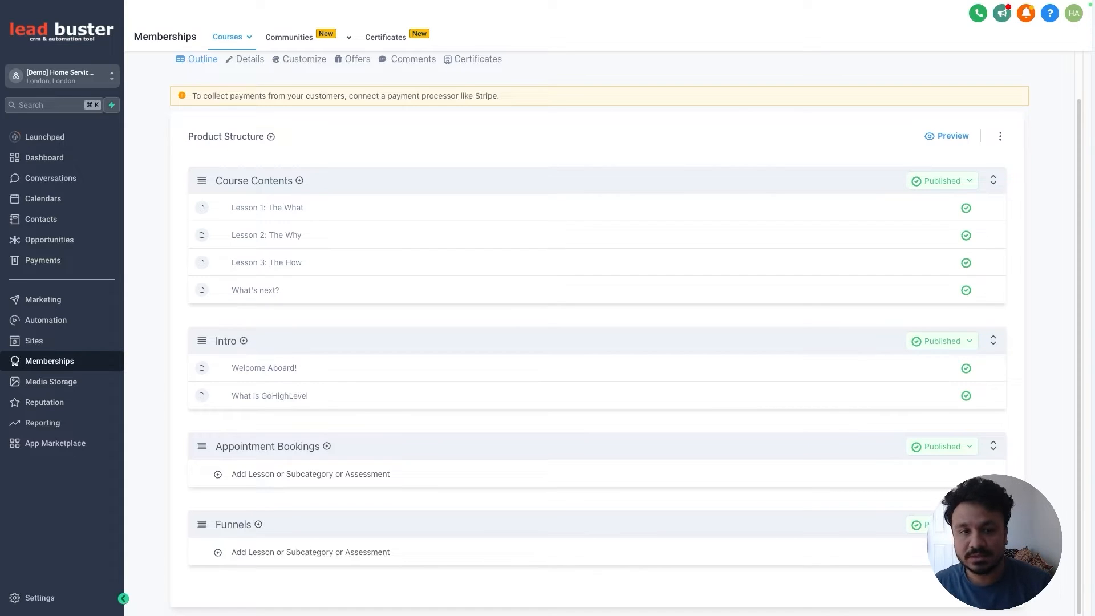
{"action": "scroll", "coordinate": [359, 286], "scroll_direction": "up", "scroll_amount": 2}
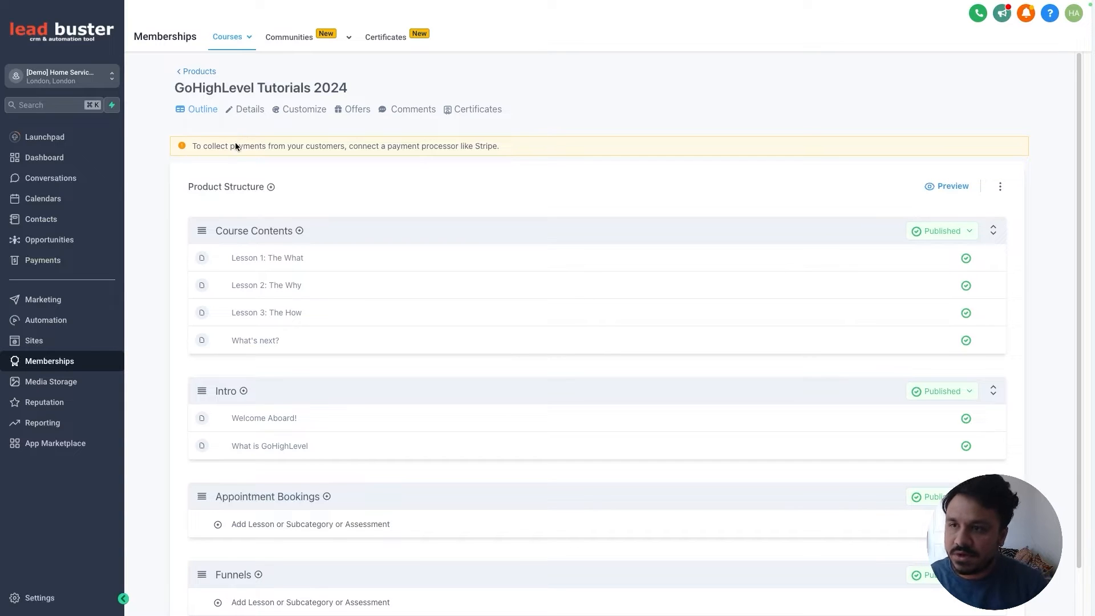
Step: Open the course Details tab, review description and thumbnail, and expand Customization
{"action": "left_click", "coordinate": [249, 111]}
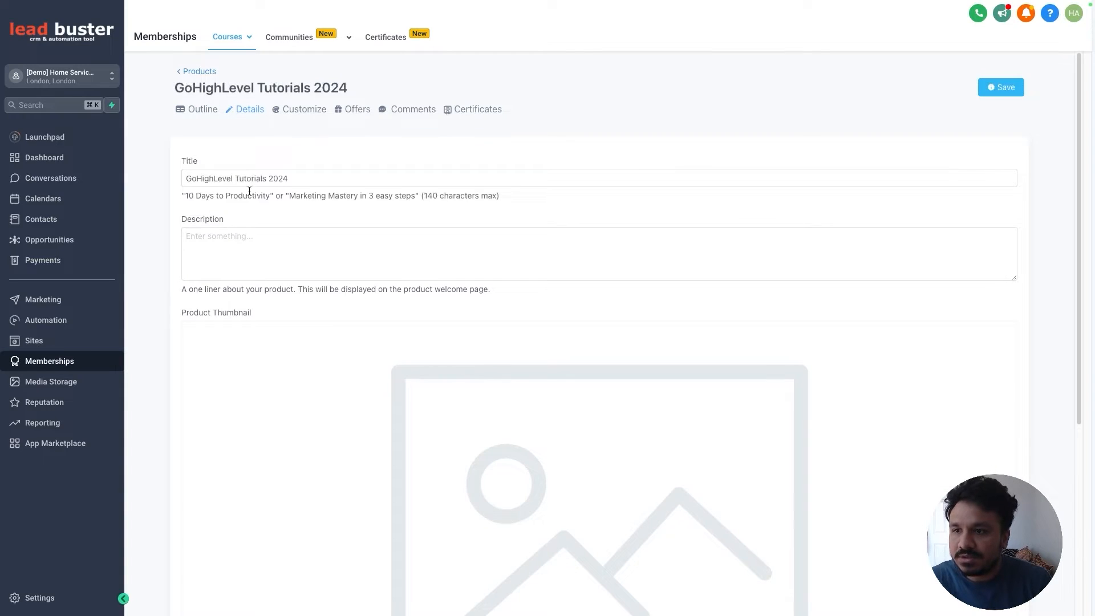
{"action": "left_click", "coordinate": [291, 239]}
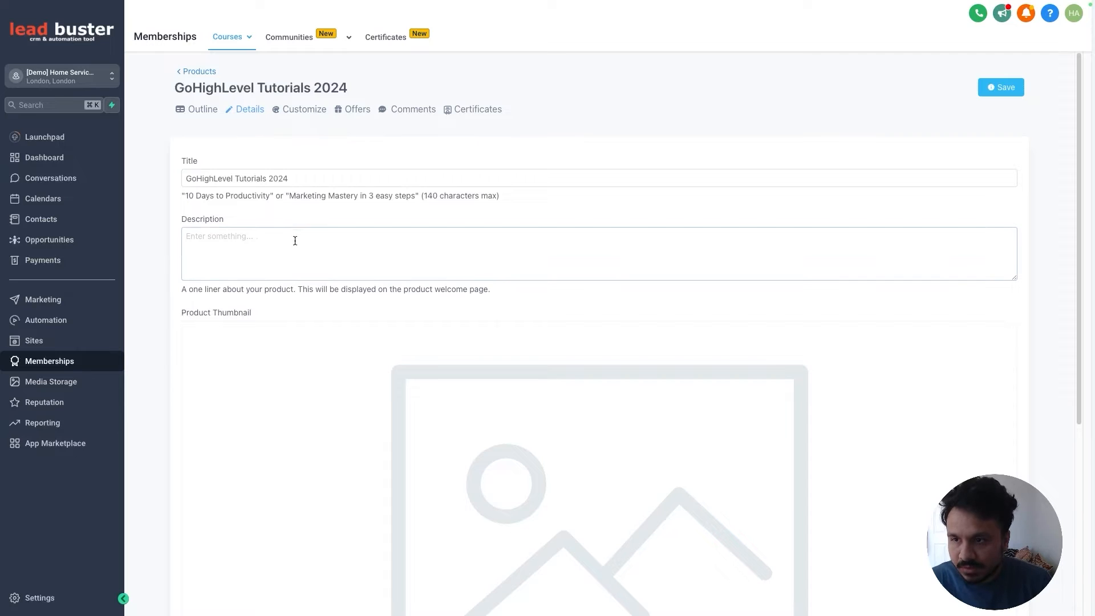
{"action": "scroll", "coordinate": [381, 328], "scroll_direction": "down", "scroll_amount": 2}
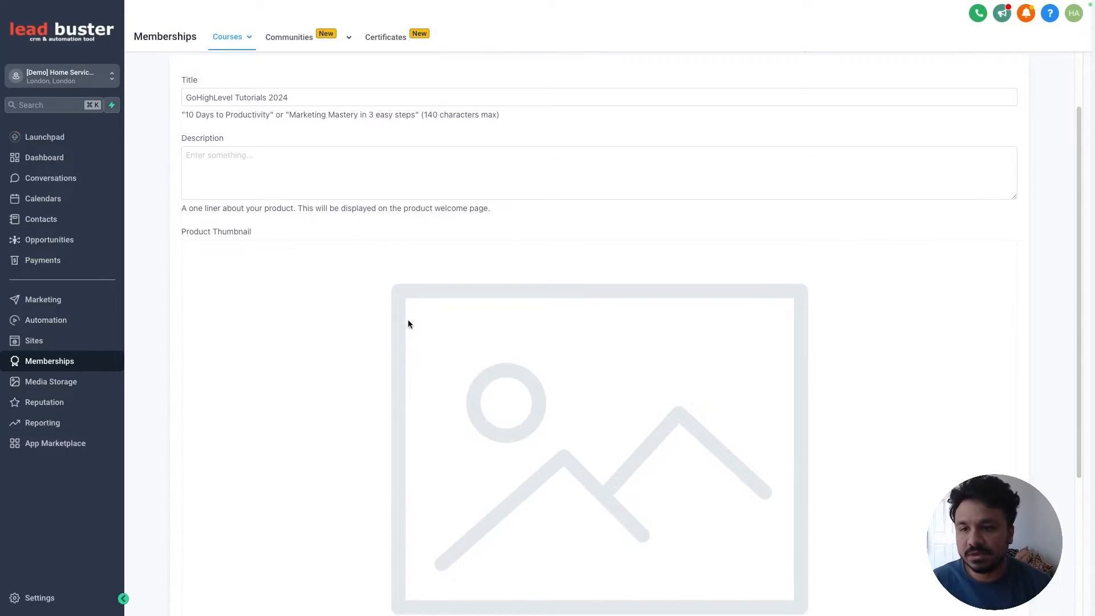
{"action": "scroll", "coordinate": [410, 326], "scroll_direction": "down", "scroll_amount": 1}
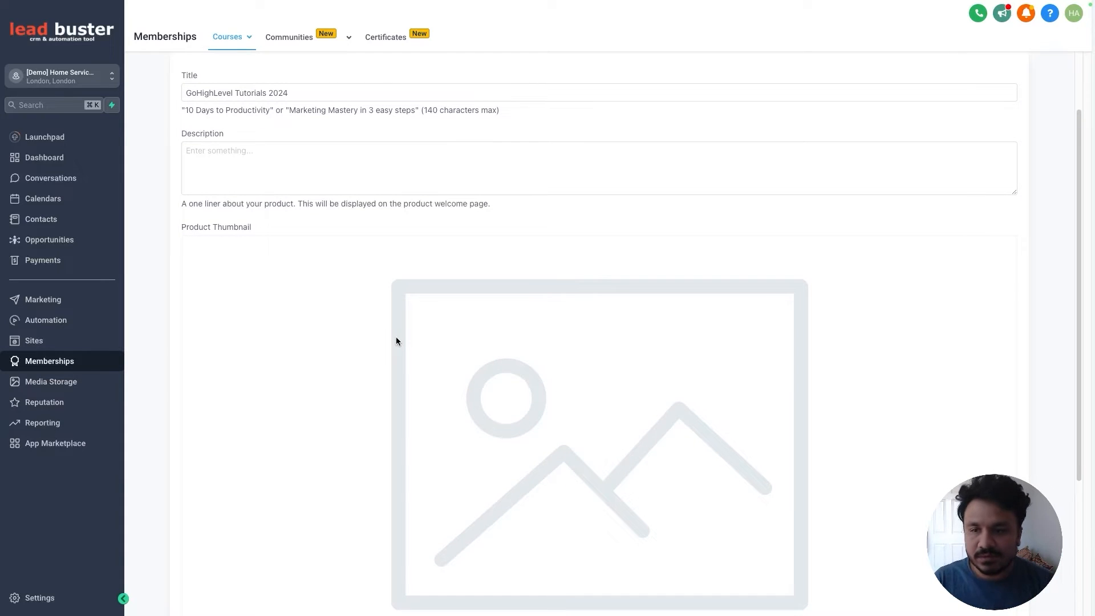
{"action": "scroll", "coordinate": [481, 293], "scroll_direction": "down", "scroll_amount": 5}
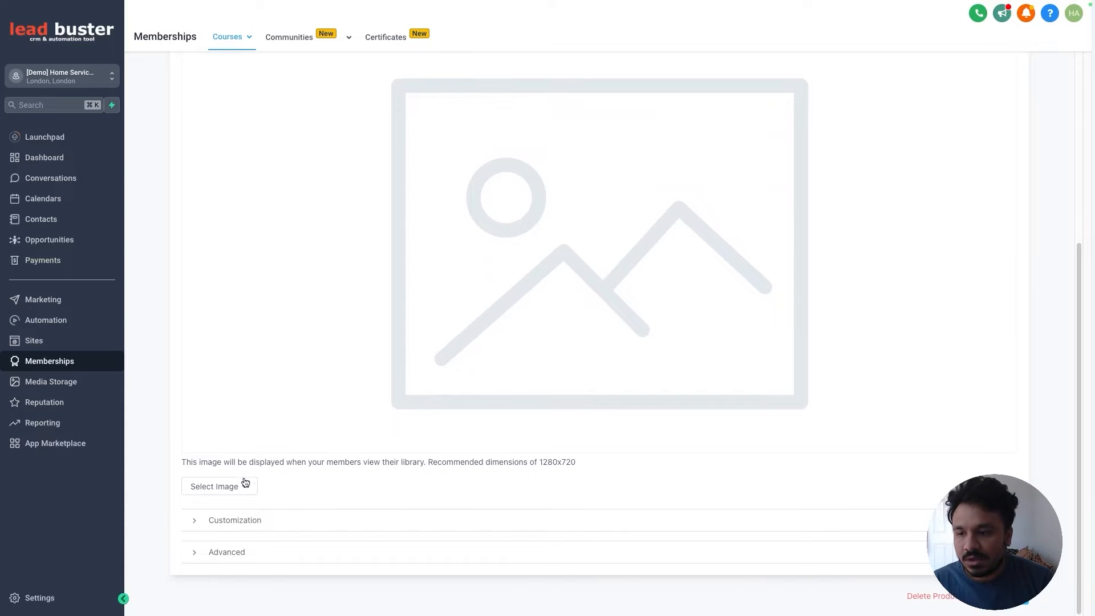
{"action": "left_click", "coordinate": [197, 526]}
Step: Expand the Advanced custom code settings, then scroll back up to the unchanged course title
{"action": "scroll", "coordinate": [286, 467], "scroll_direction": "down", "scroll_amount": 4}
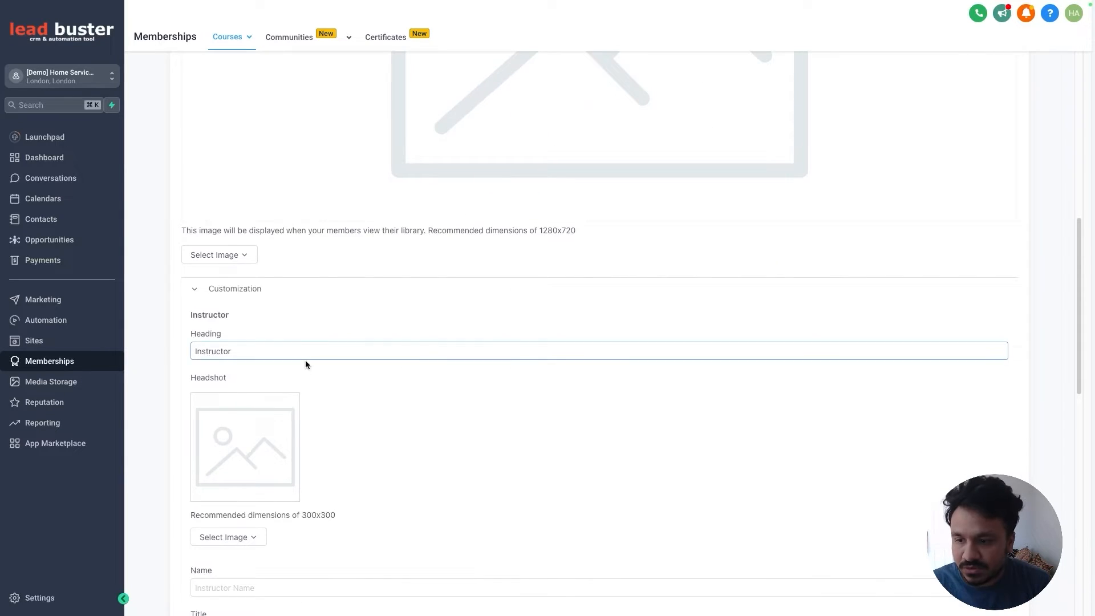
{"action": "scroll", "coordinate": [287, 320], "scroll_direction": "down", "scroll_amount": 4}
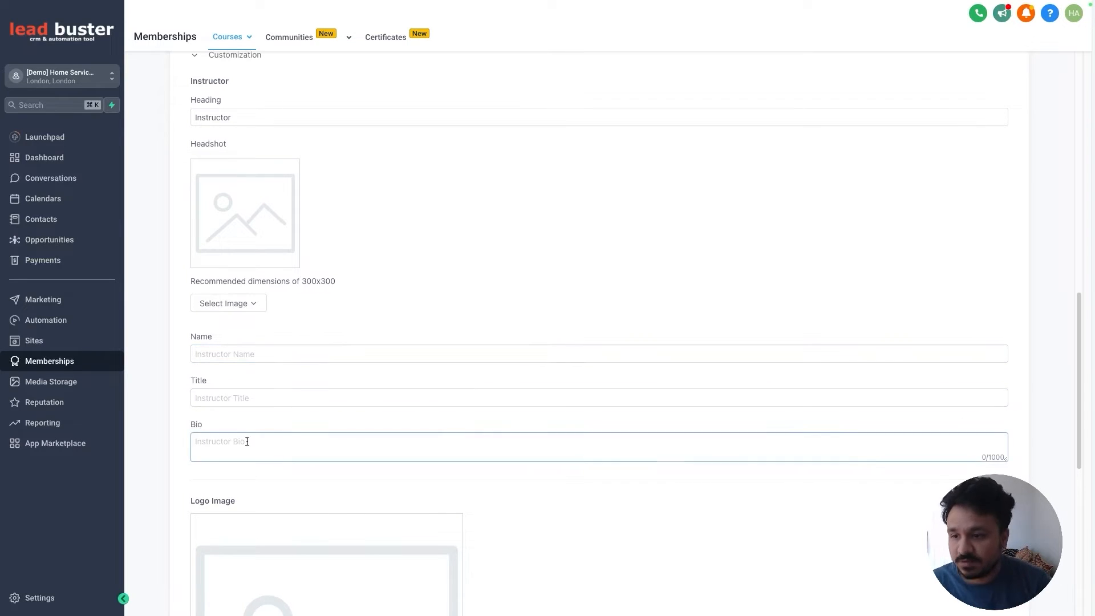
{"action": "scroll", "coordinate": [357, 419], "scroll_direction": "down", "scroll_amount": 5}
{"action": "scroll", "coordinate": [333, 357], "scroll_direction": "down", "scroll_amount": 3}
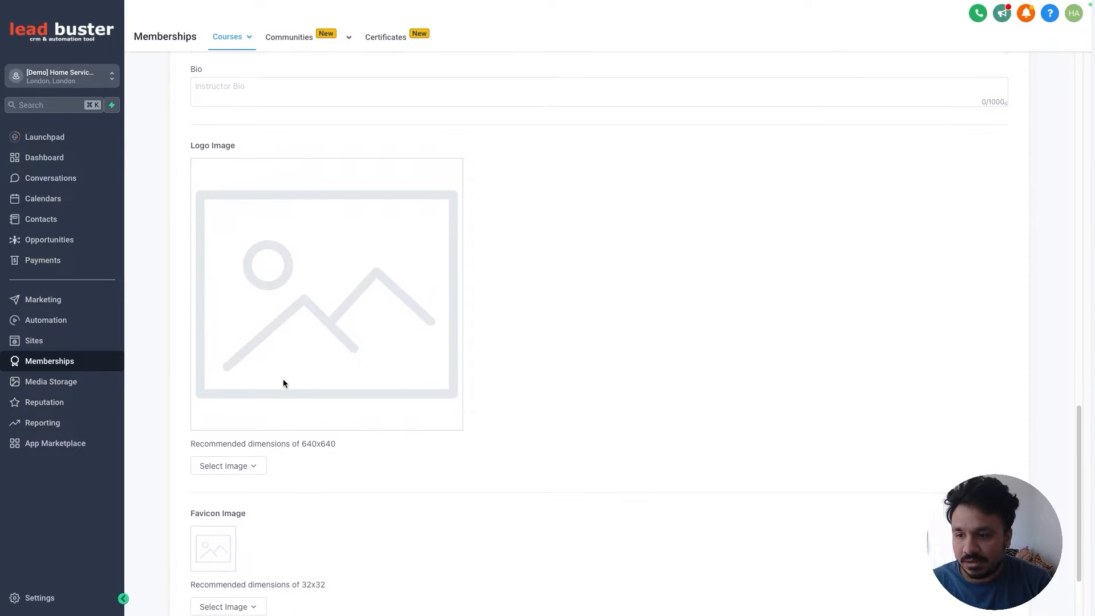
{"action": "left_click", "coordinate": [210, 553]}
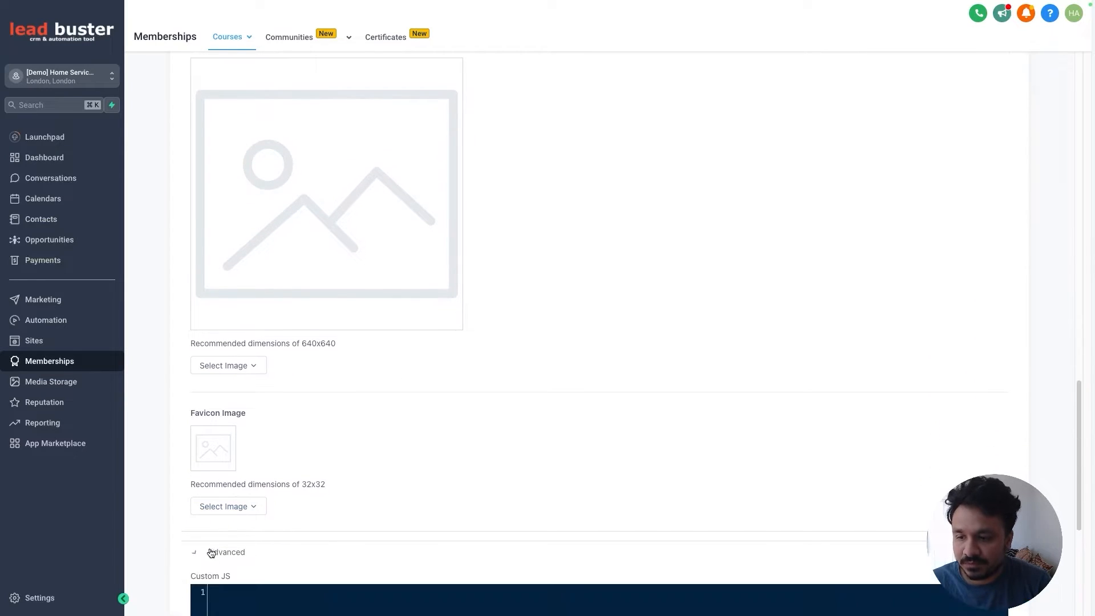
{"action": "scroll", "coordinate": [301, 496], "scroll_direction": "down", "scroll_amount": 7}
{"action": "scroll", "coordinate": [304, 488], "scroll_direction": "up", "scroll_amount": 4}
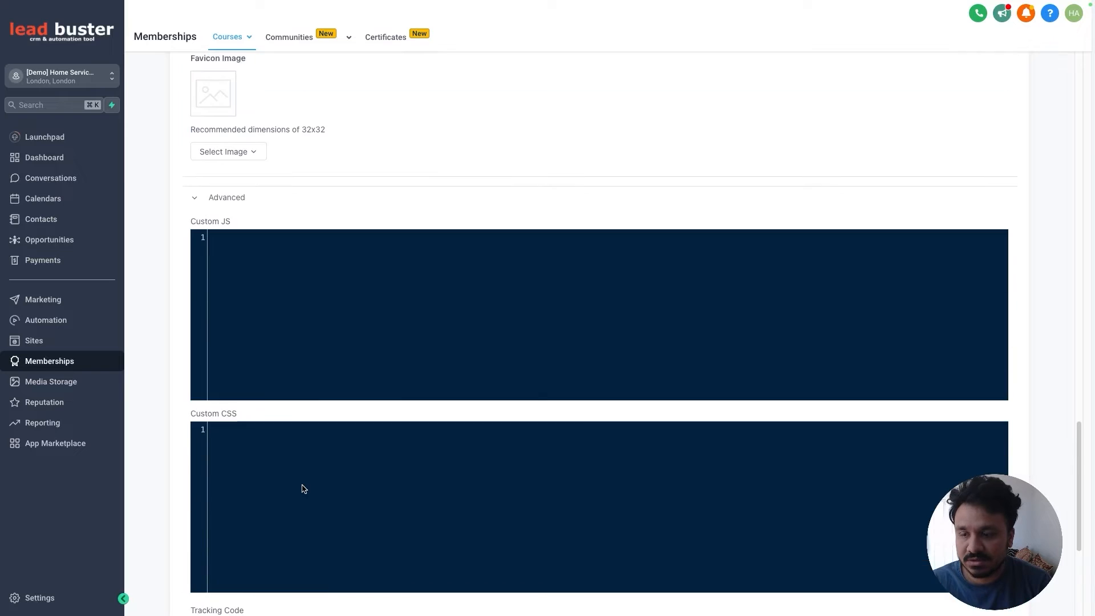
{"action": "scroll", "coordinate": [301, 507], "scroll_direction": "down", "scroll_amount": 4}
{"action": "scroll", "coordinate": [298, 487], "scroll_direction": "up", "scroll_amount": 12}
{"action": "scroll", "coordinate": [298, 482], "scroll_direction": "up", "scroll_amount": 12}
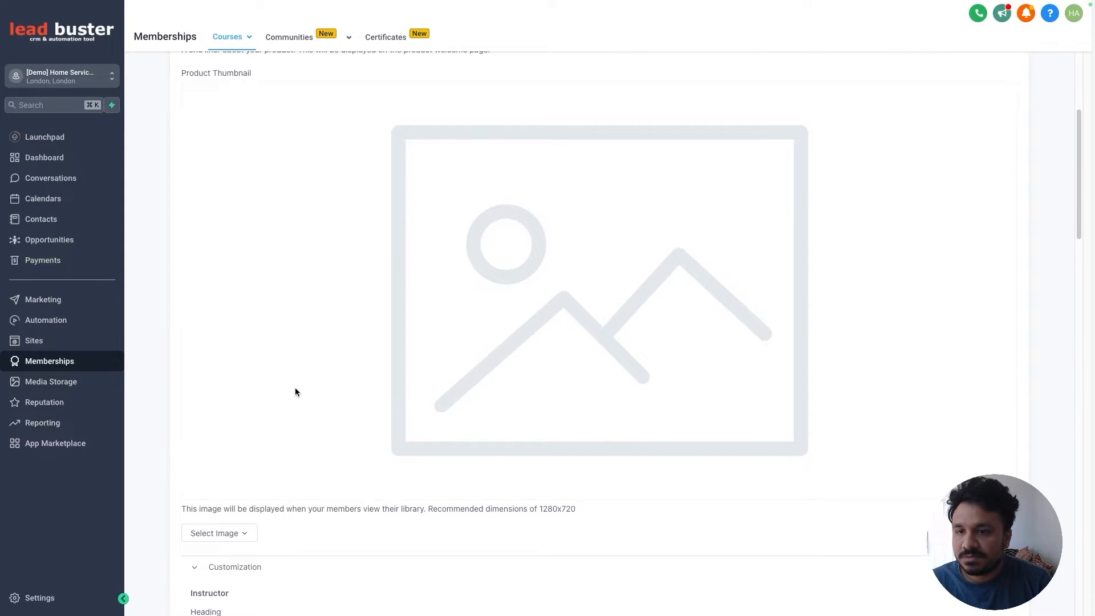
{"action": "scroll", "coordinate": [296, 393], "scroll_direction": "up", "scroll_amount": 4}
{"action": "left_click", "coordinate": [271, 184]}
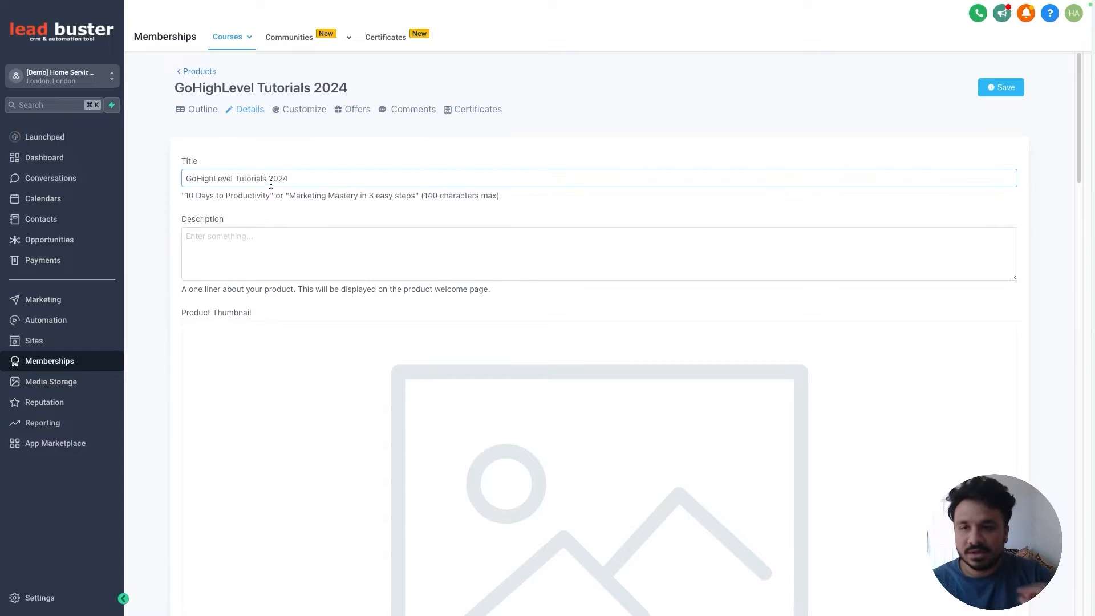
{"action": "left_click", "coordinate": [279, 193]}
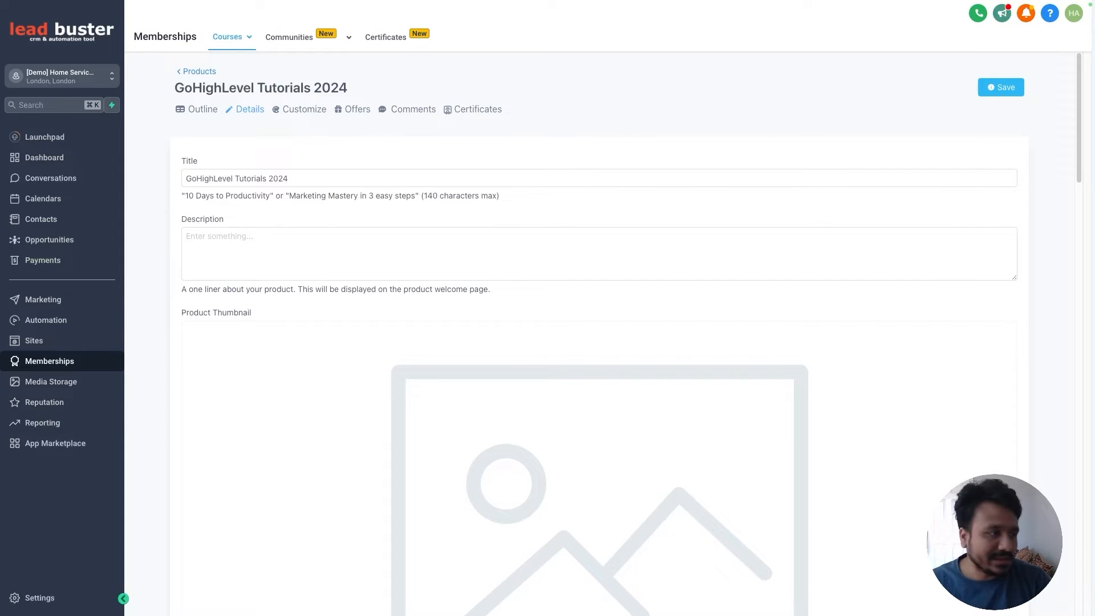
Step: Apply the Neue template to GoHighLevel Tutorials 2024 and dismiss the confirmation
{"action": "left_click", "coordinate": [294, 111]}
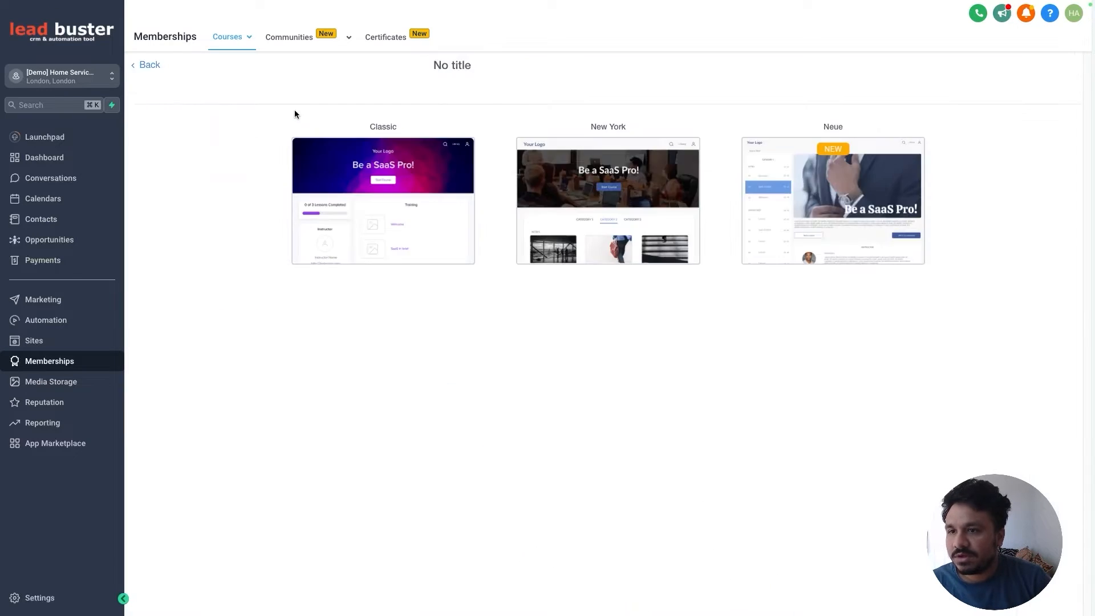
{"action": "mouse_move", "coordinate": [420, 247]}
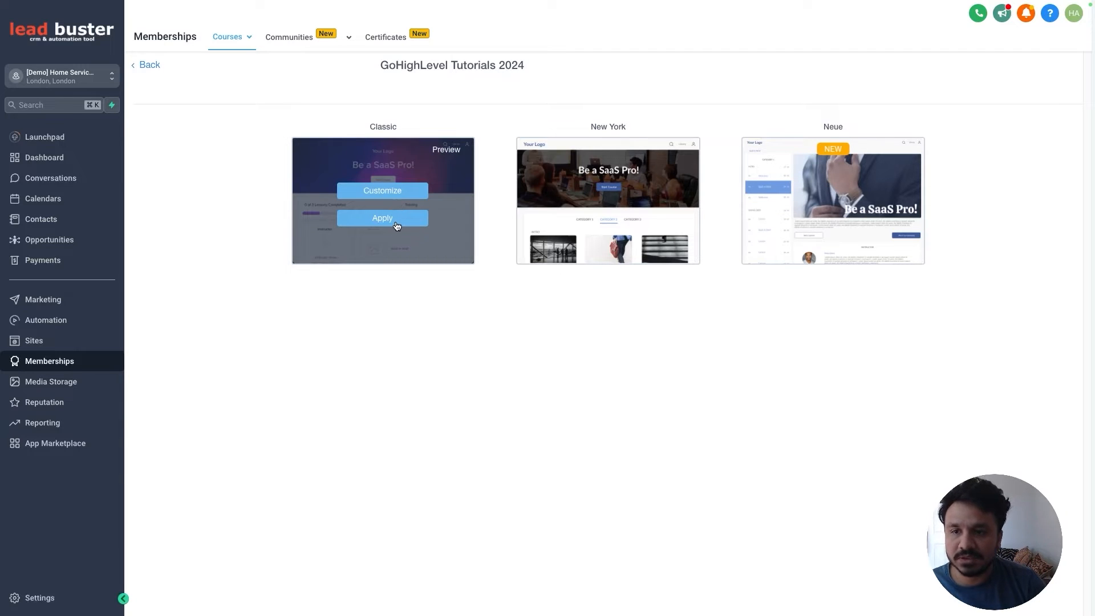
{"action": "left_click", "coordinate": [397, 226]}
{"action": "mouse_move", "coordinate": [605, 223]}
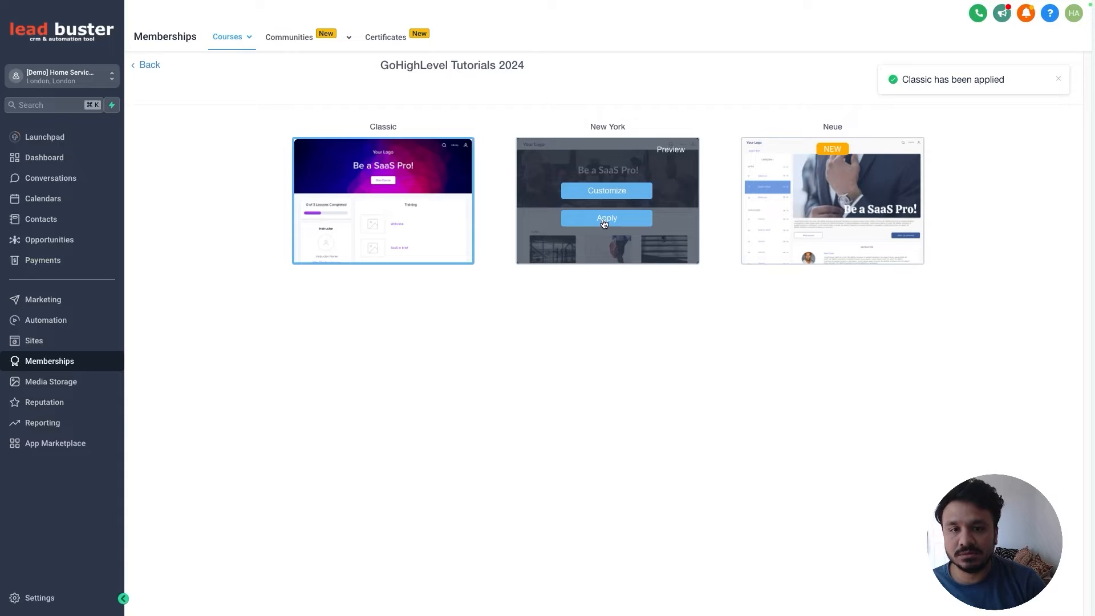
{"action": "left_click", "coordinate": [816, 218]}
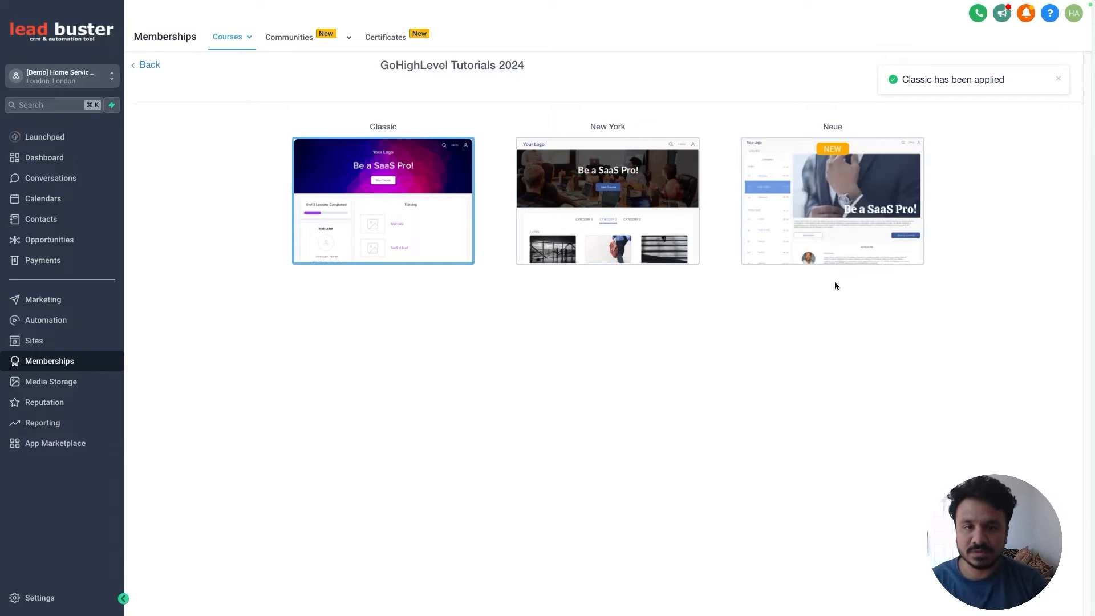
{"action": "left_click", "coordinate": [1061, 79]}
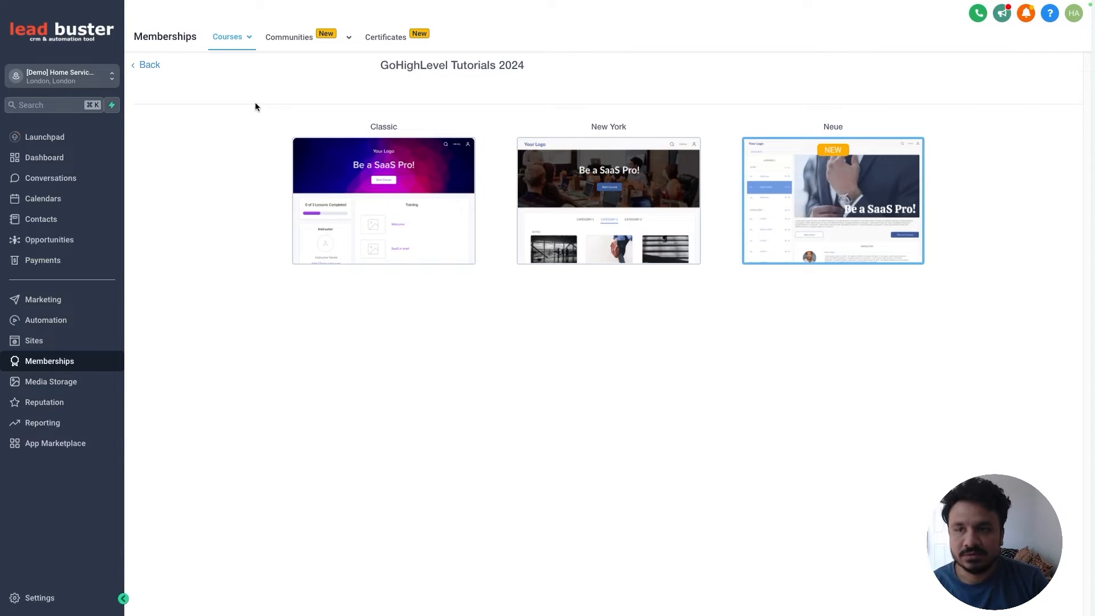
Step: Return to the course outline and open the course's Comments settings
{"action": "left_click", "coordinate": [149, 68]}
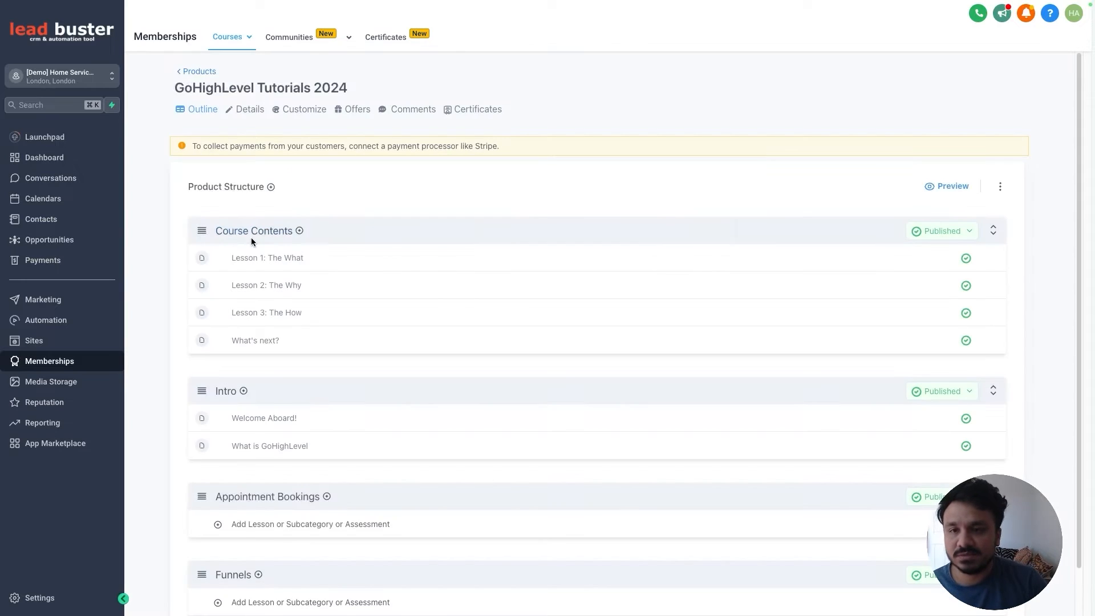
{"action": "left_click", "coordinate": [276, 110]}
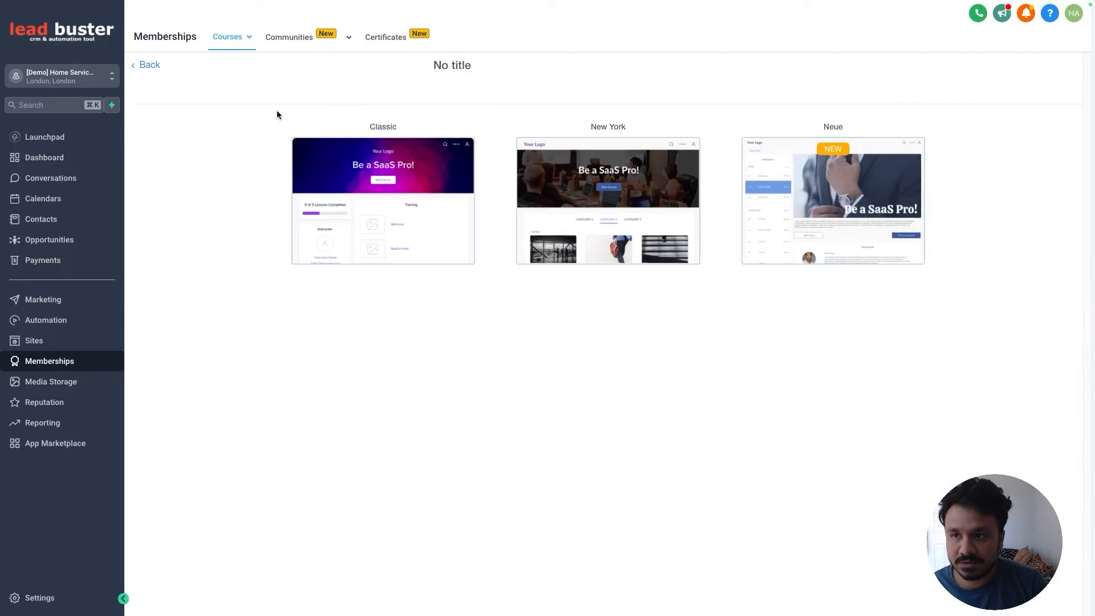
{"action": "left_click", "coordinate": [147, 66]}
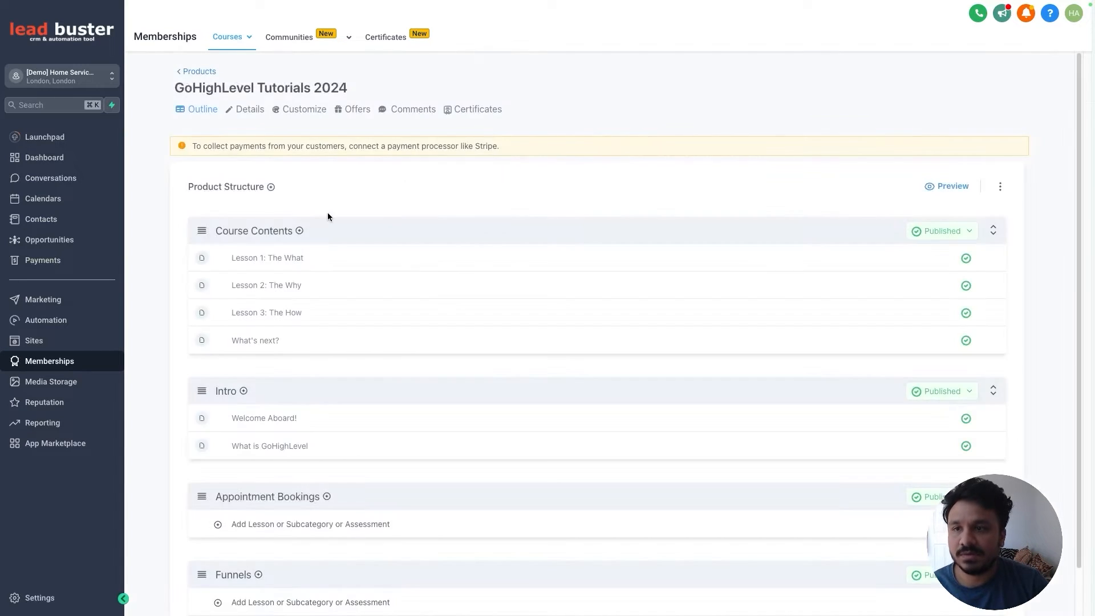
{"action": "left_click", "coordinate": [426, 111]}
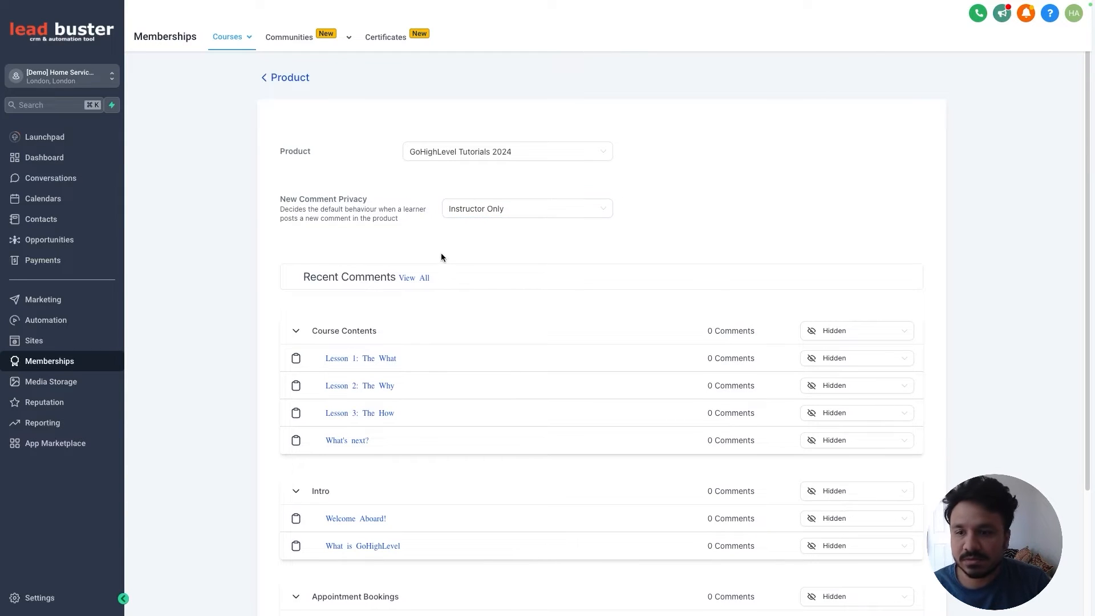
Step: Check the course's Certificates tab and the Certificates templates page for existing certificates
{"action": "scroll", "coordinate": [440, 257], "scroll_direction": "down", "scroll_amount": 3}
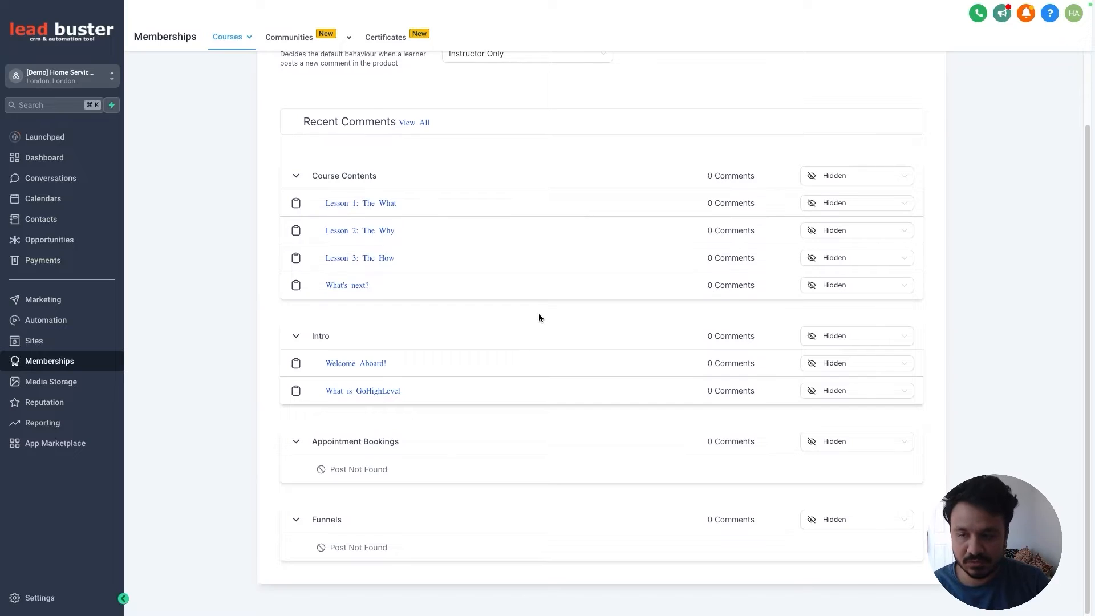
{"action": "scroll", "coordinate": [539, 314], "scroll_direction": "up", "scroll_amount": 3}
{"action": "left_click", "coordinate": [292, 77]}
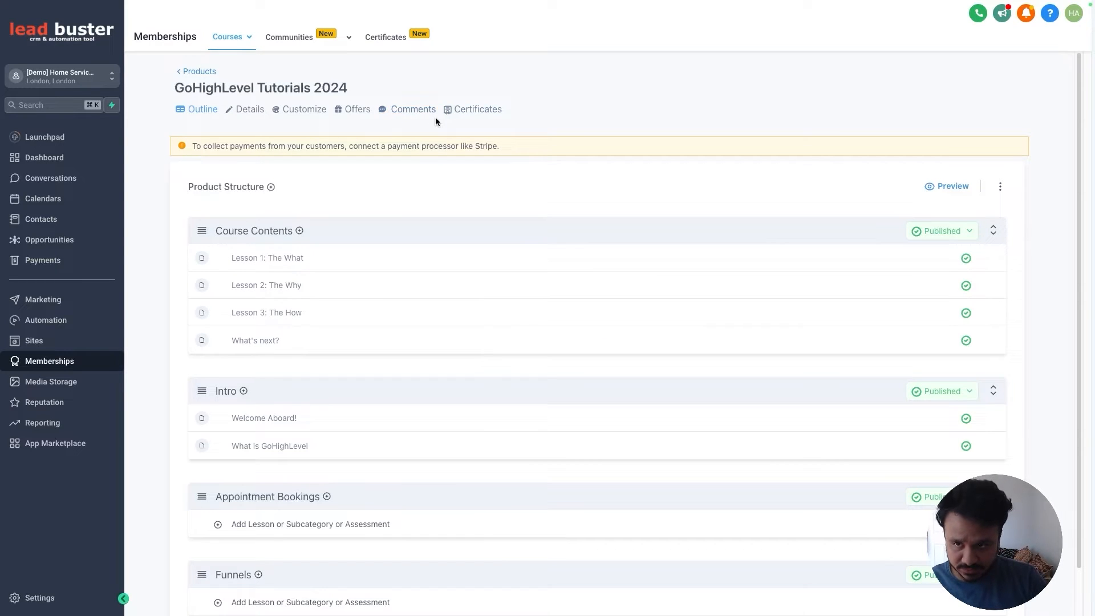
{"action": "left_click", "coordinate": [456, 111]}
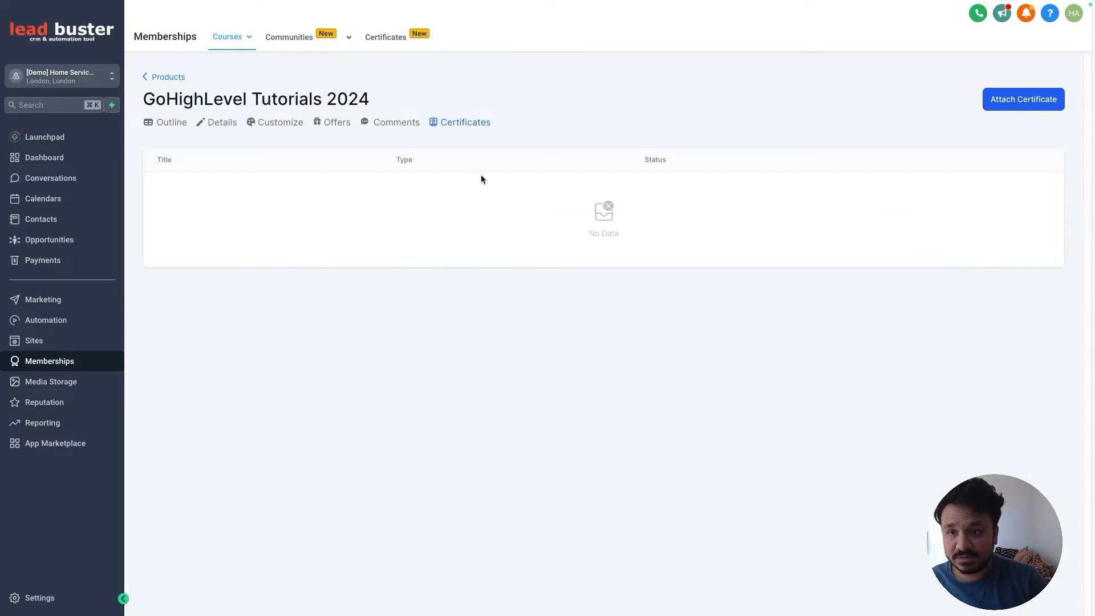
{"action": "left_click", "coordinate": [387, 40]}
Step: Go to Courses > Products and reopen the GoHighLevel Tutorials 2024 course card
{"action": "mouse_move", "coordinate": [250, 45]}
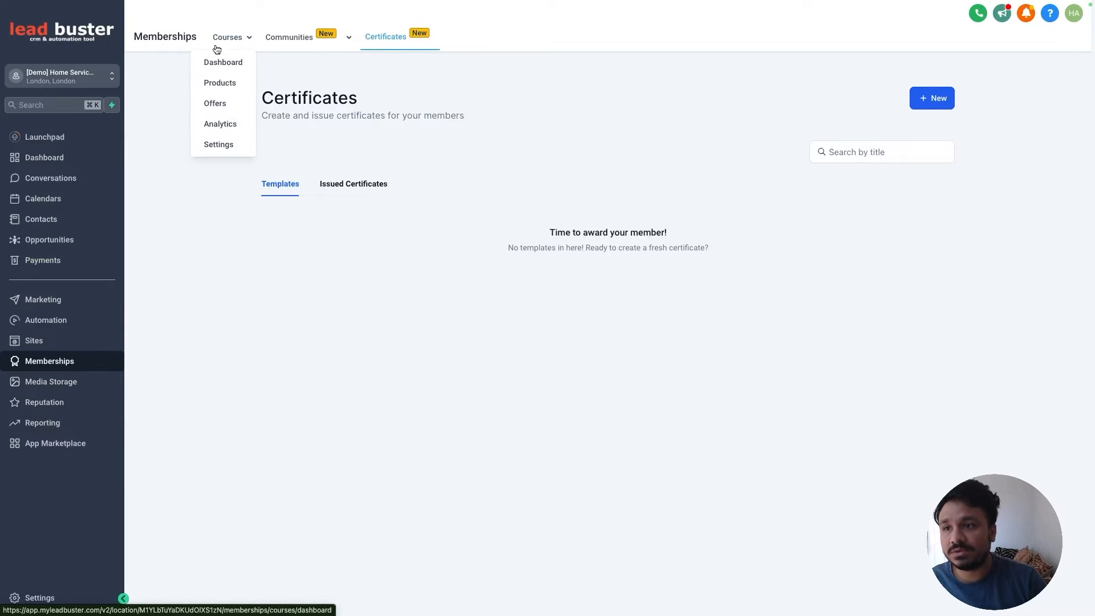
{"action": "left_click", "coordinate": [220, 83]}
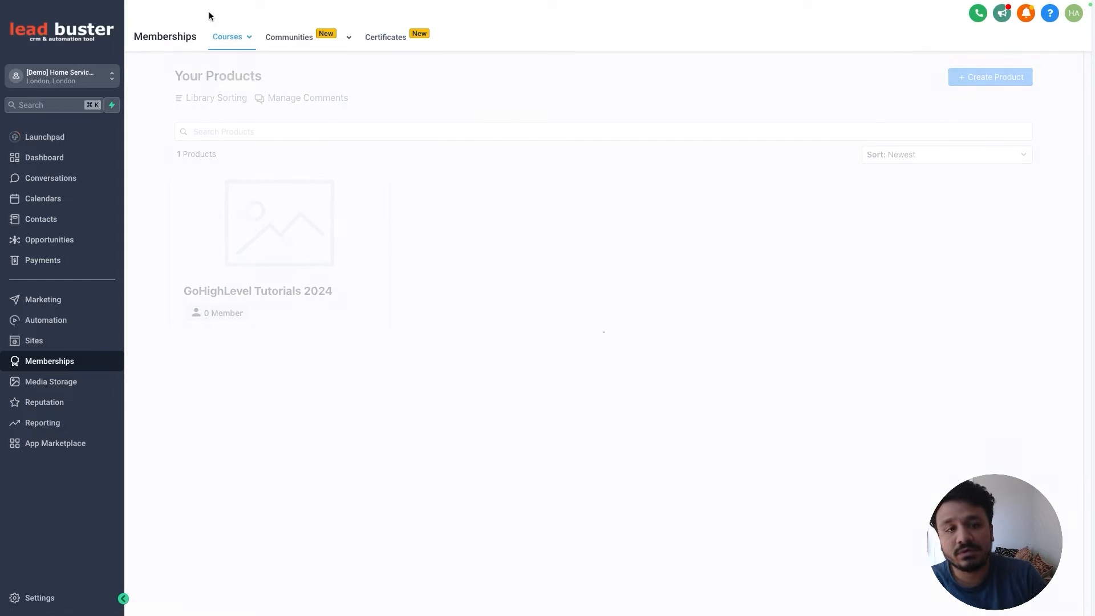
{"action": "left_click", "coordinate": [384, 46]}
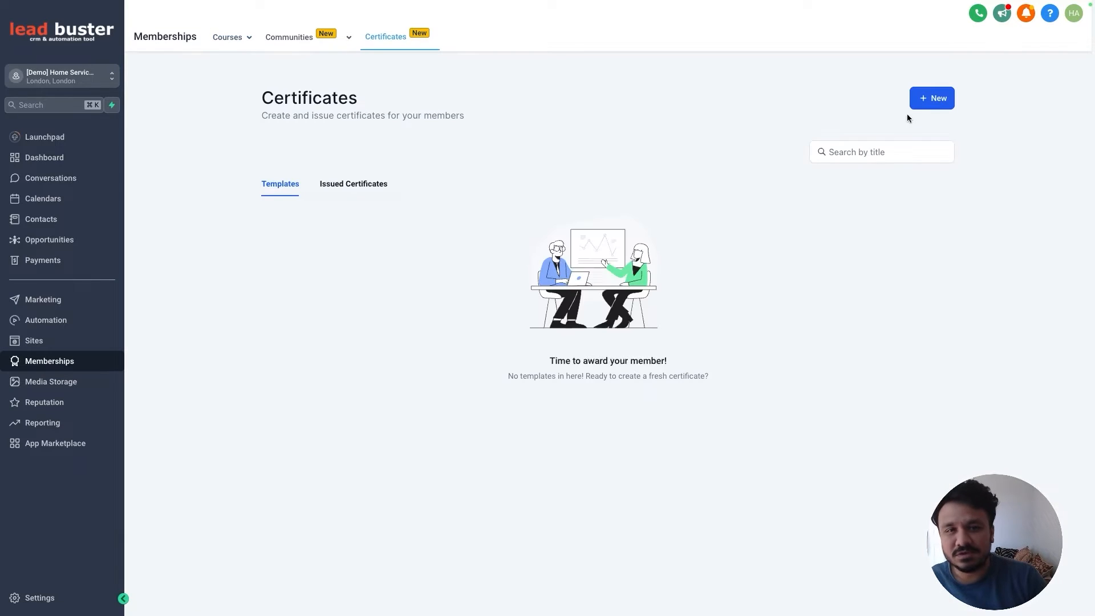
{"action": "mouse_move", "coordinate": [226, 45]}
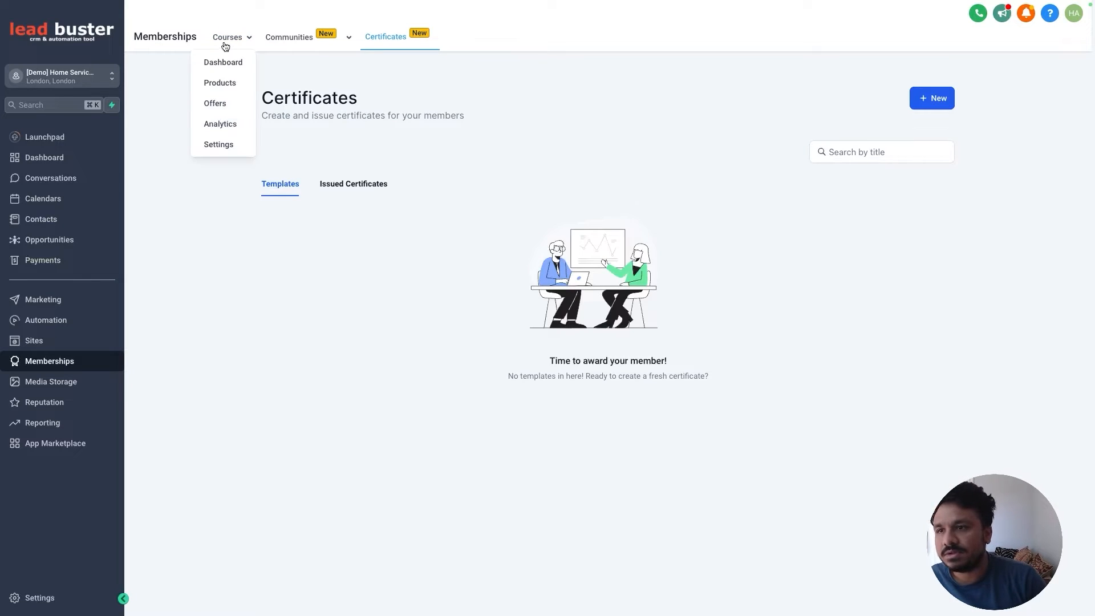
{"action": "left_click", "coordinate": [220, 83]}
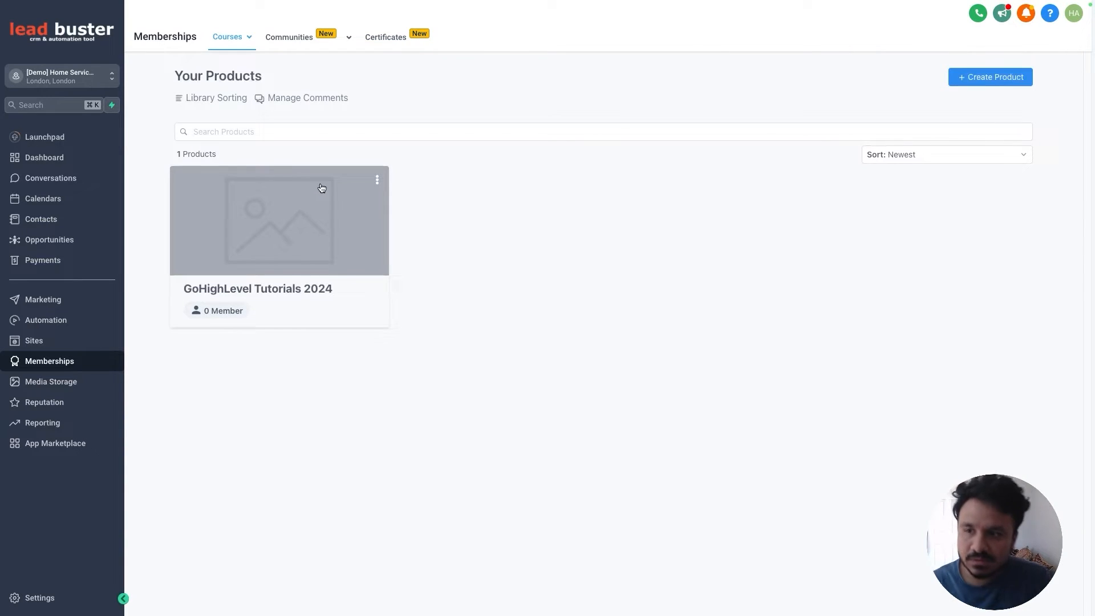
{"action": "left_click", "coordinate": [323, 189]}
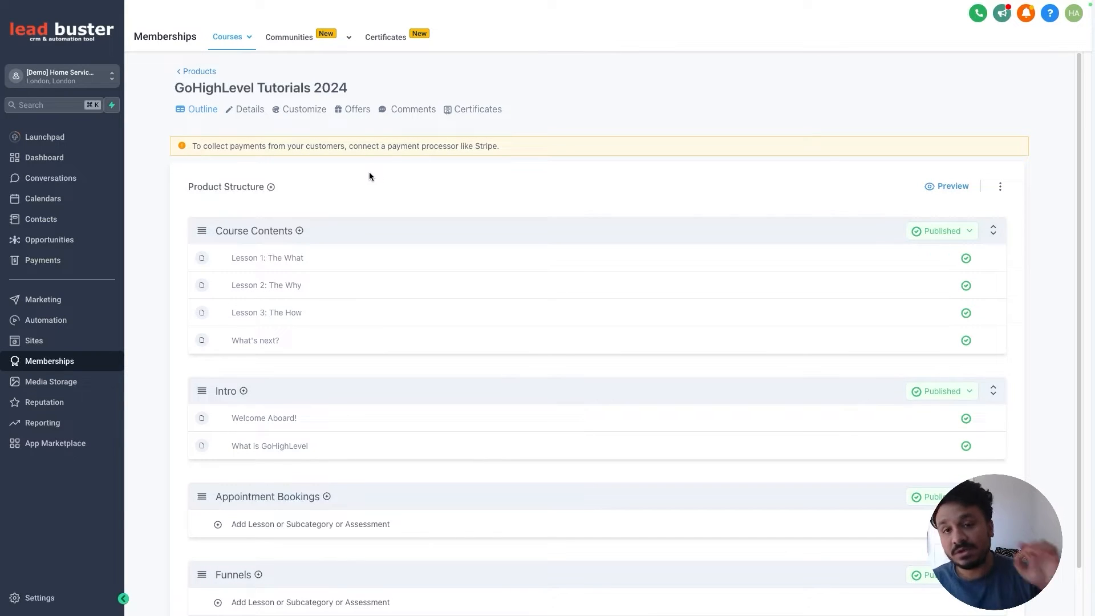
{"action": "mouse_move", "coordinate": [228, 37]}
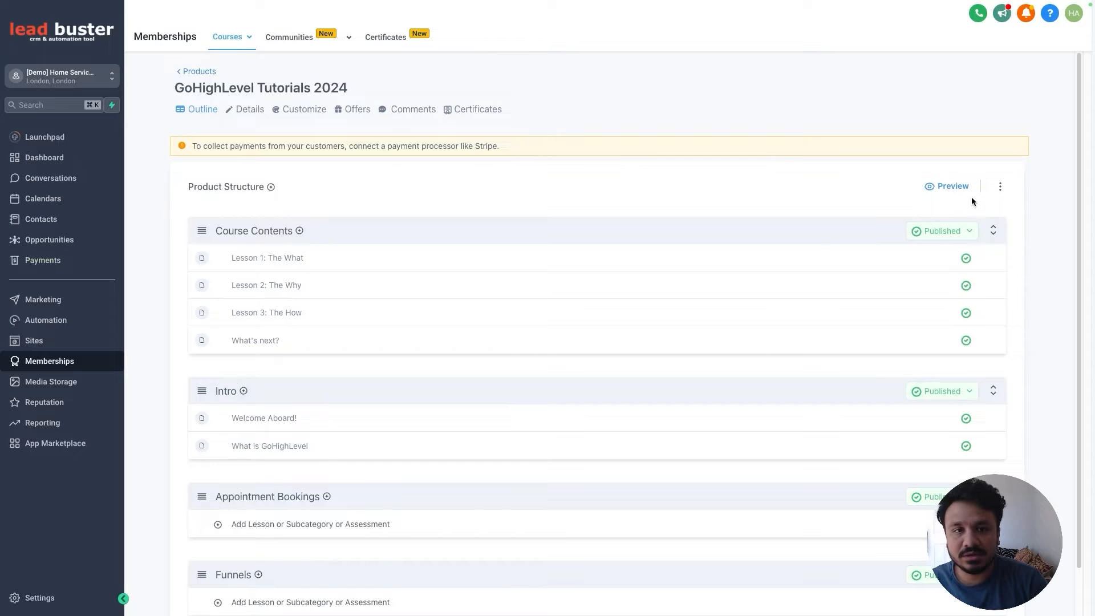
{"action": "left_click", "coordinate": [959, 191]}
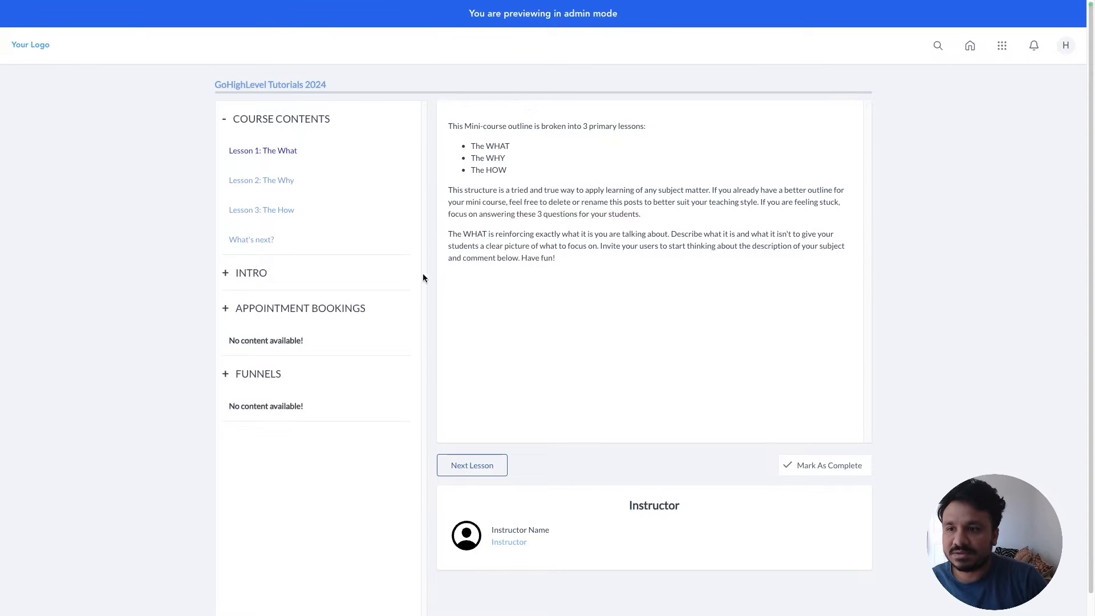
{"action": "left_click", "coordinate": [247, 274]}
{"action": "left_click", "coordinate": [246, 274]}
{"action": "left_click", "coordinate": [249, 324]}
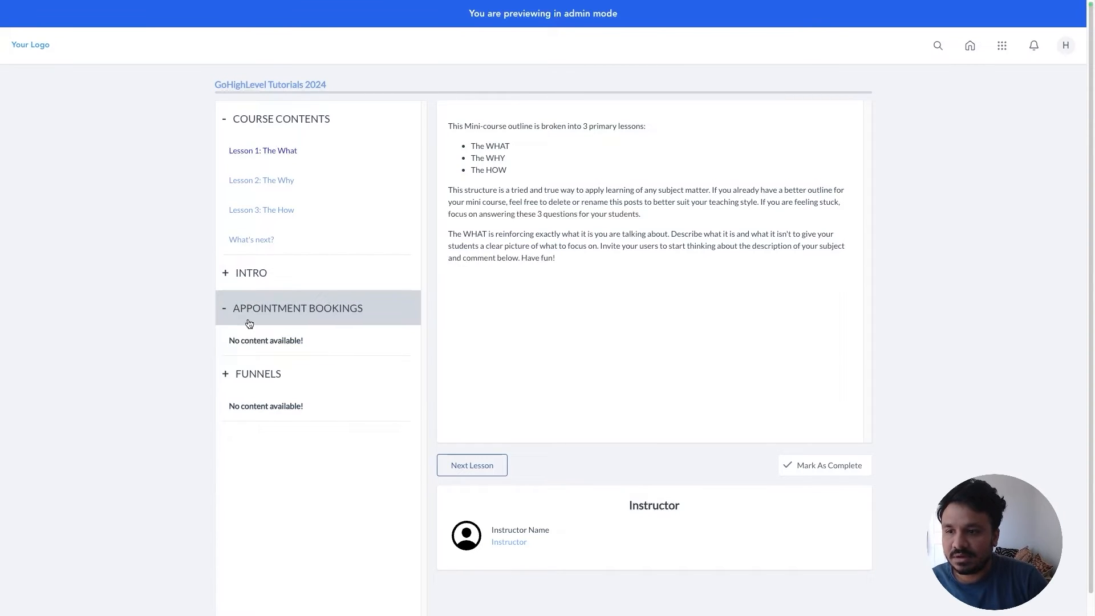
{"action": "left_click", "coordinate": [250, 324]}
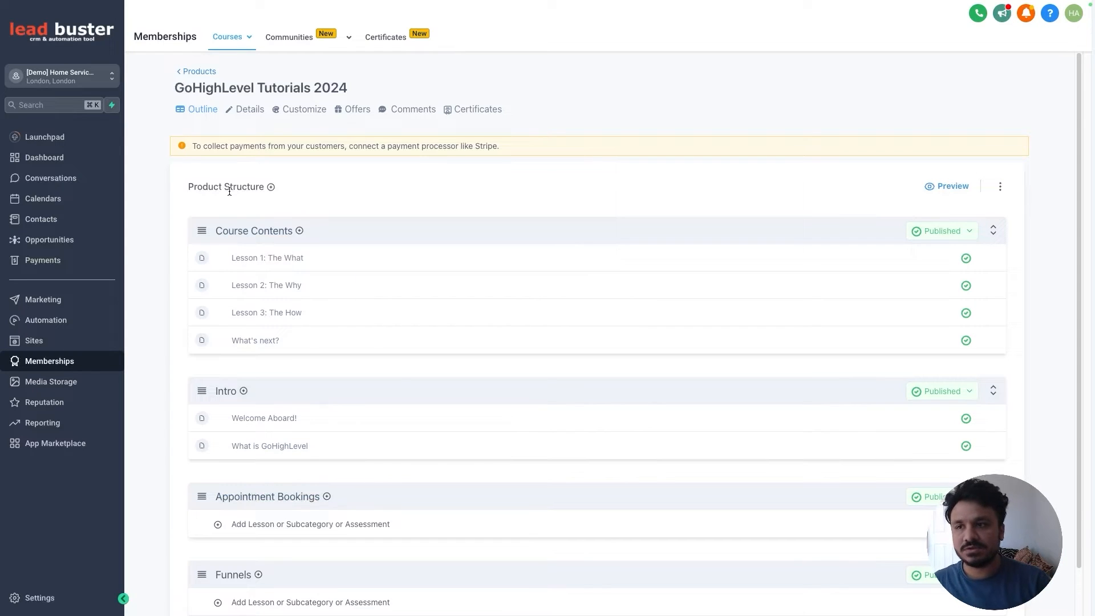
Step: Go to Courses > Offers and launch the Create Offer form from the empty list
{"action": "mouse_move", "coordinate": [235, 39]}
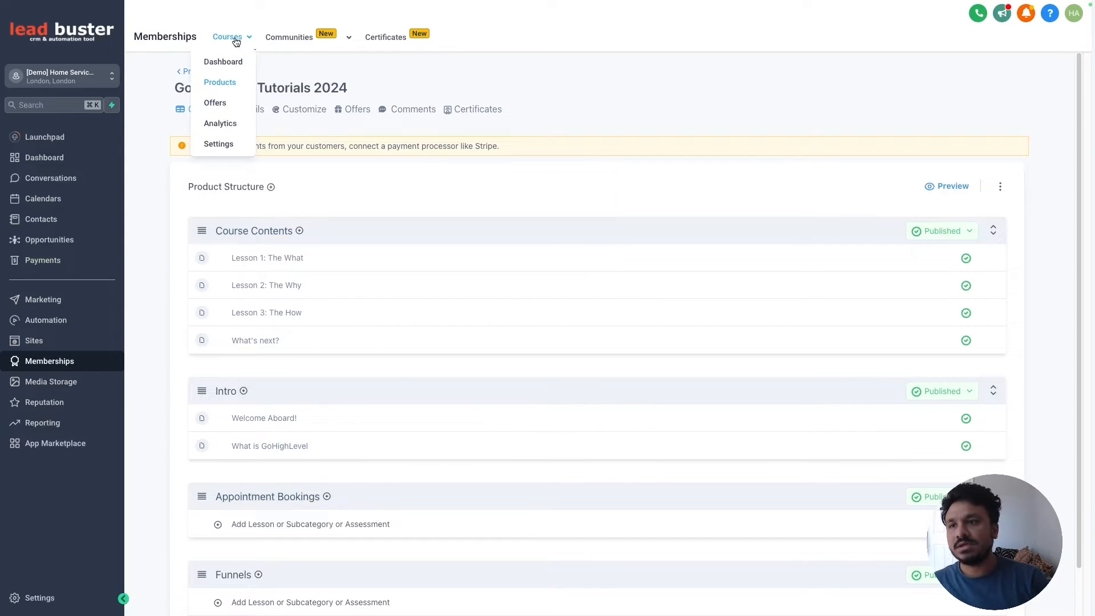
{"action": "left_click", "coordinate": [217, 105]}
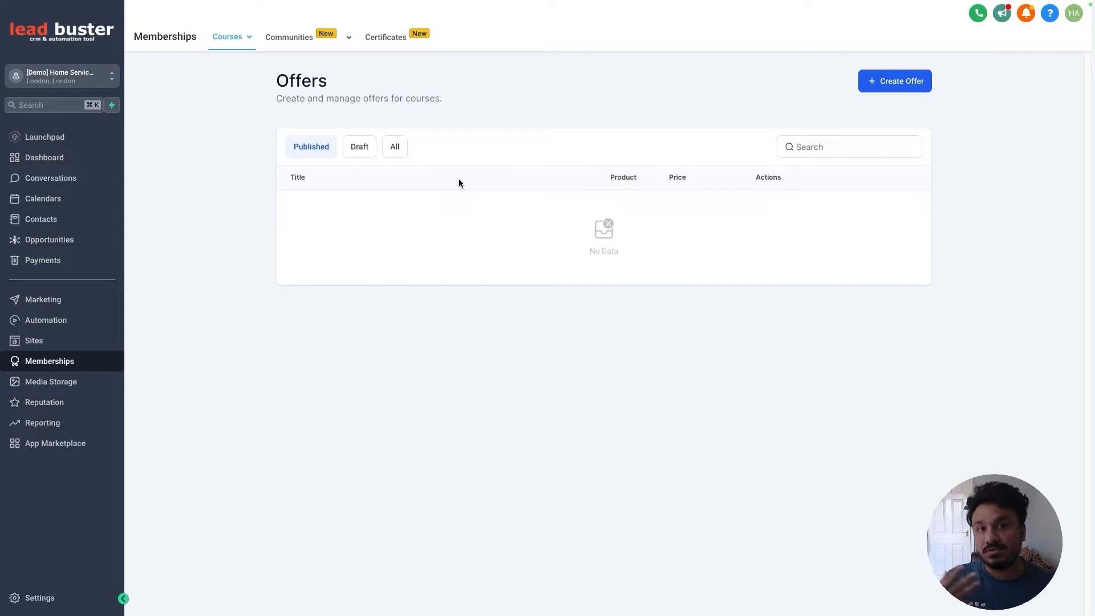
{"action": "left_click", "coordinate": [228, 37]}
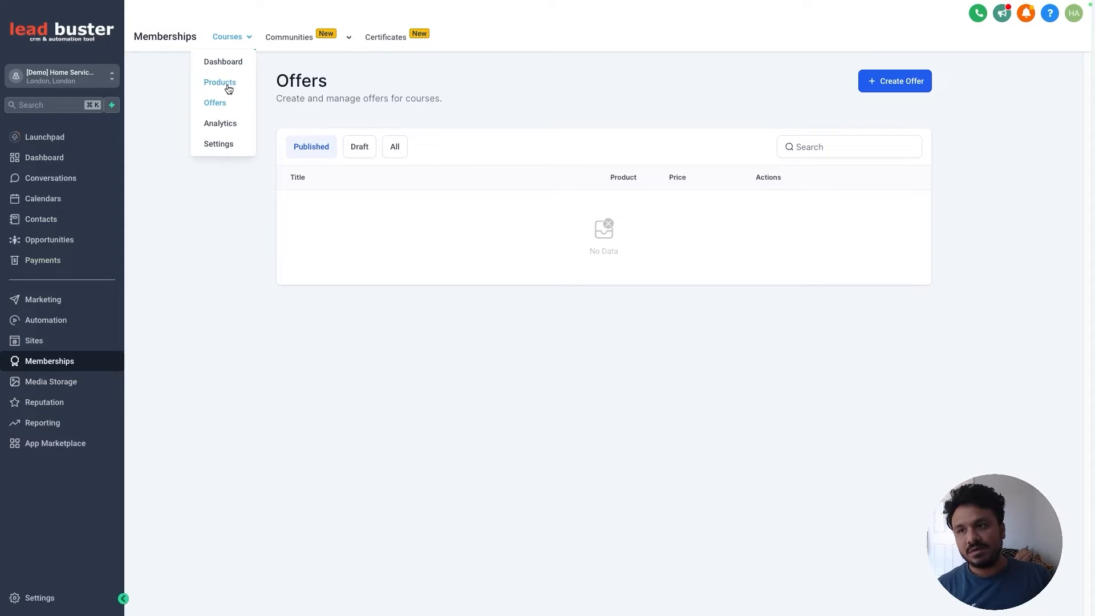
{"action": "left_click", "coordinate": [221, 108]}
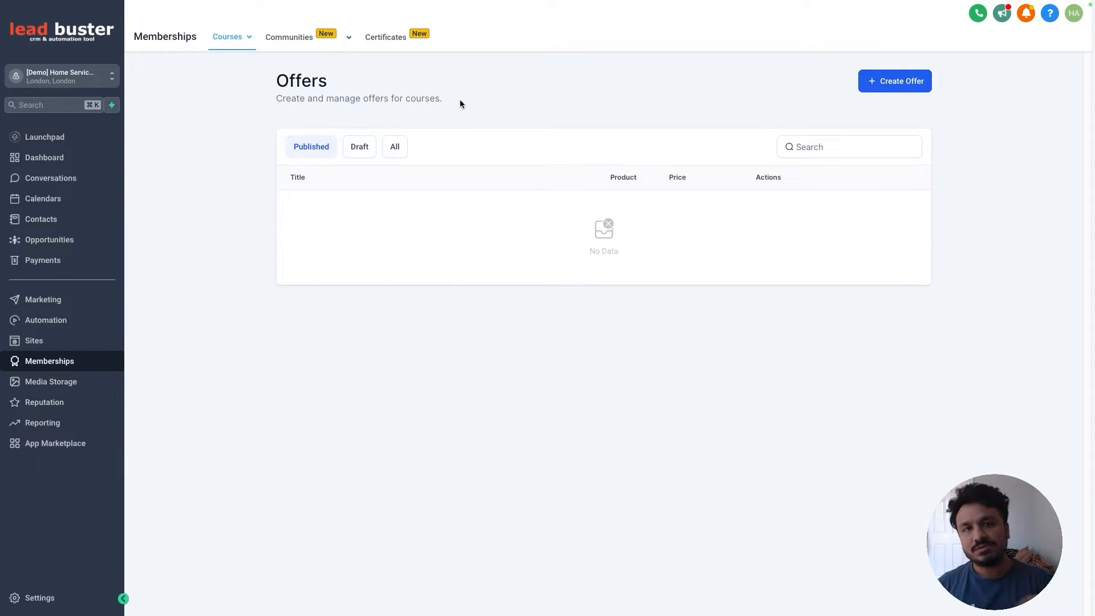
{"action": "left_click", "coordinate": [918, 81]}
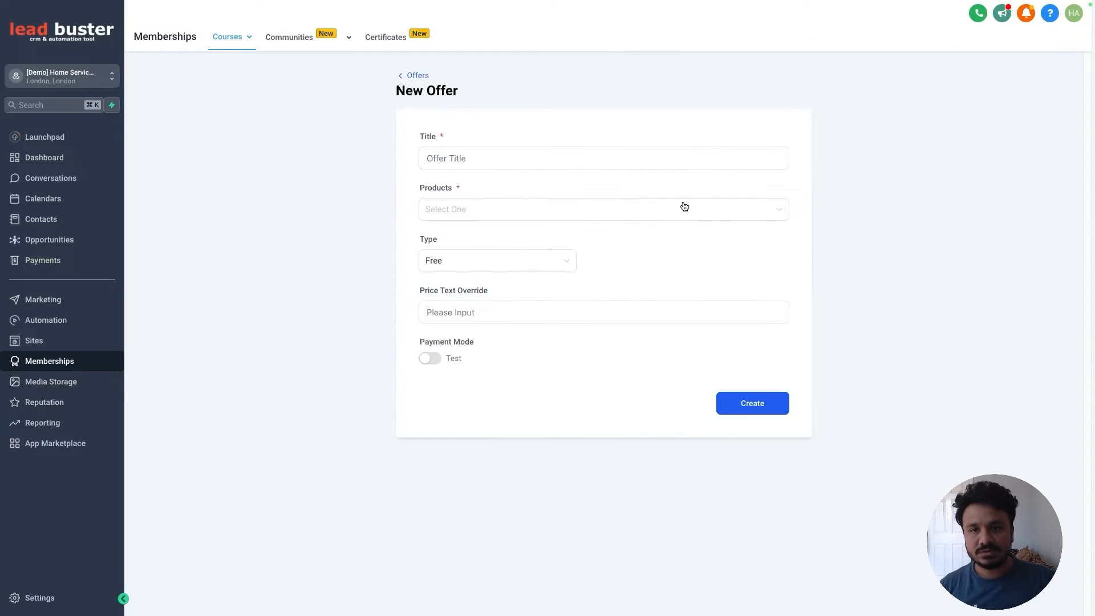
Step: Title the offer 'Learn GoHighLevel' and attach the GoHighLevel Tutorials 2024 product
{"action": "left_click", "coordinate": [532, 155]}
{"action": "type", "text": "Lea"}
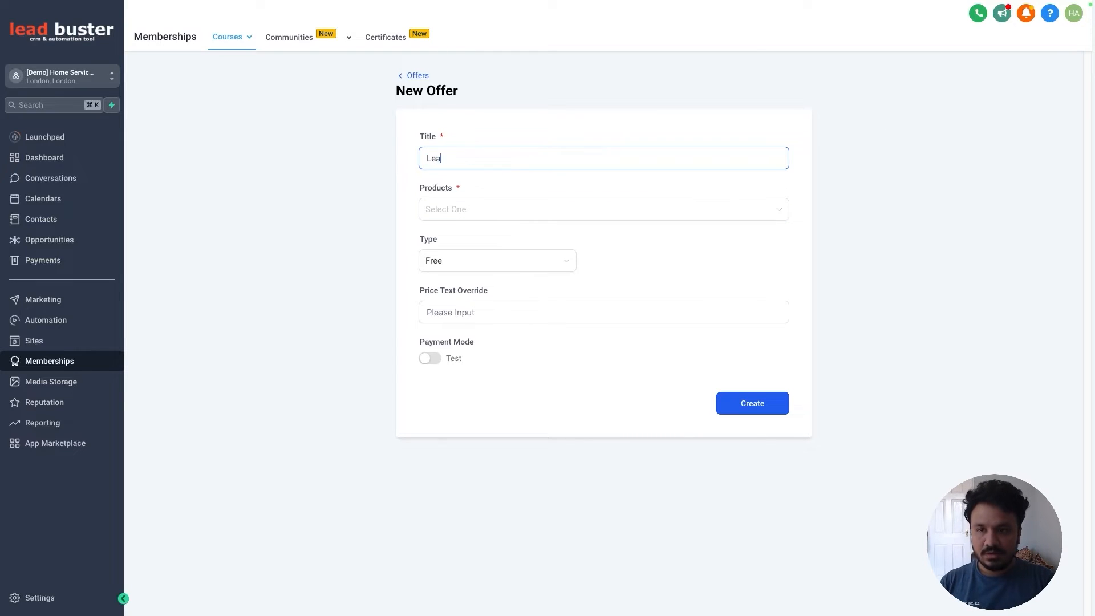
{"action": "type", "text": "rn GoHighLevel"}
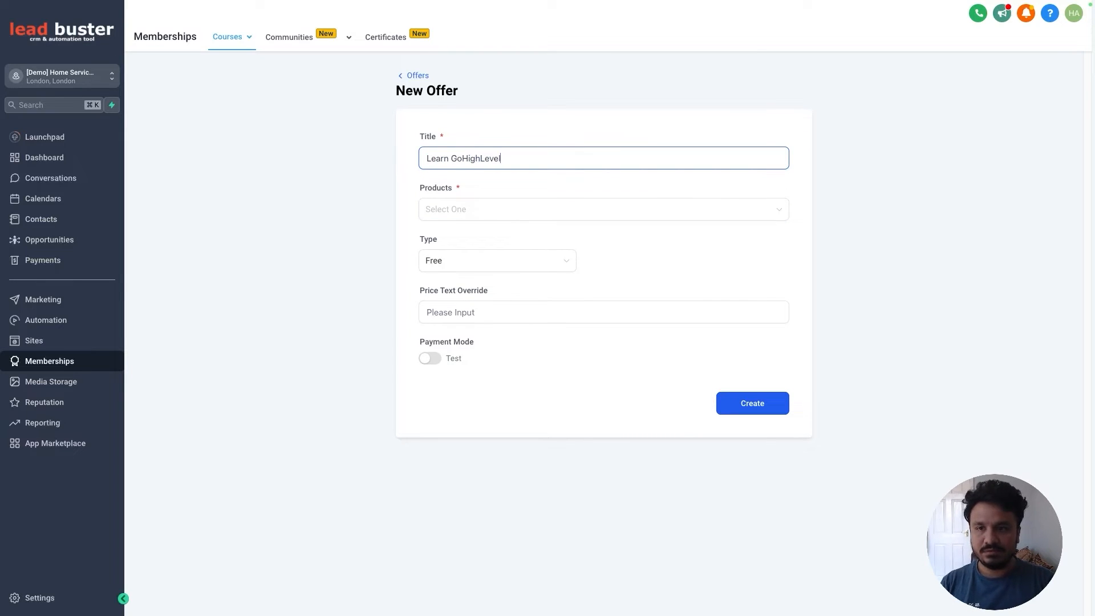
{"action": "left_click", "coordinate": [525, 209]}
{"action": "left_click", "coordinate": [525, 235]}
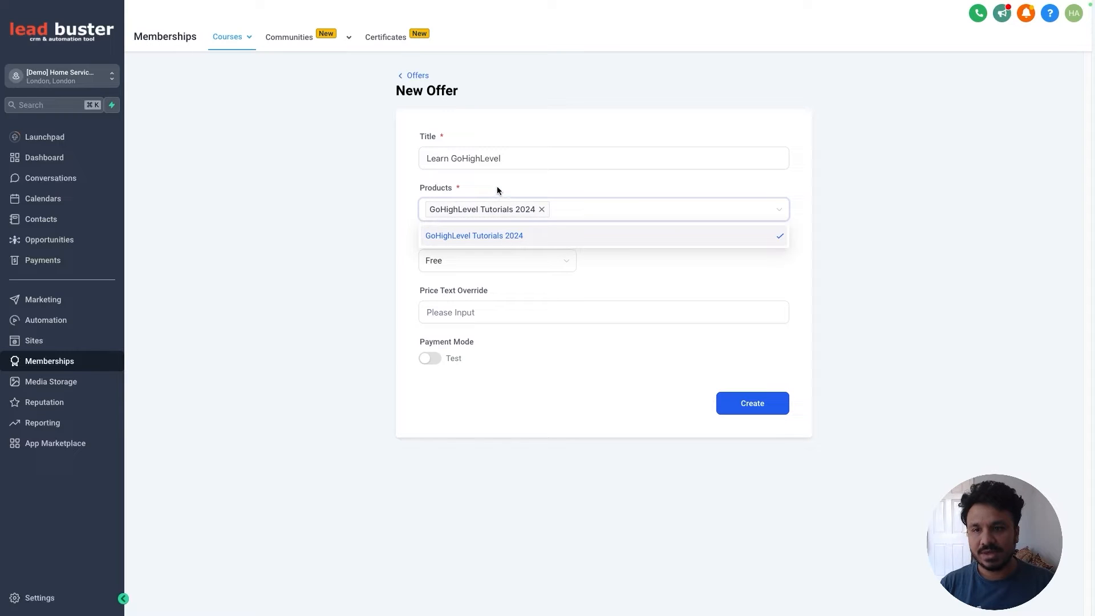
{"action": "left_click", "coordinate": [536, 193]}
Step: Keep the offer type as Free and create the offer
{"action": "left_click", "coordinate": [462, 260]}
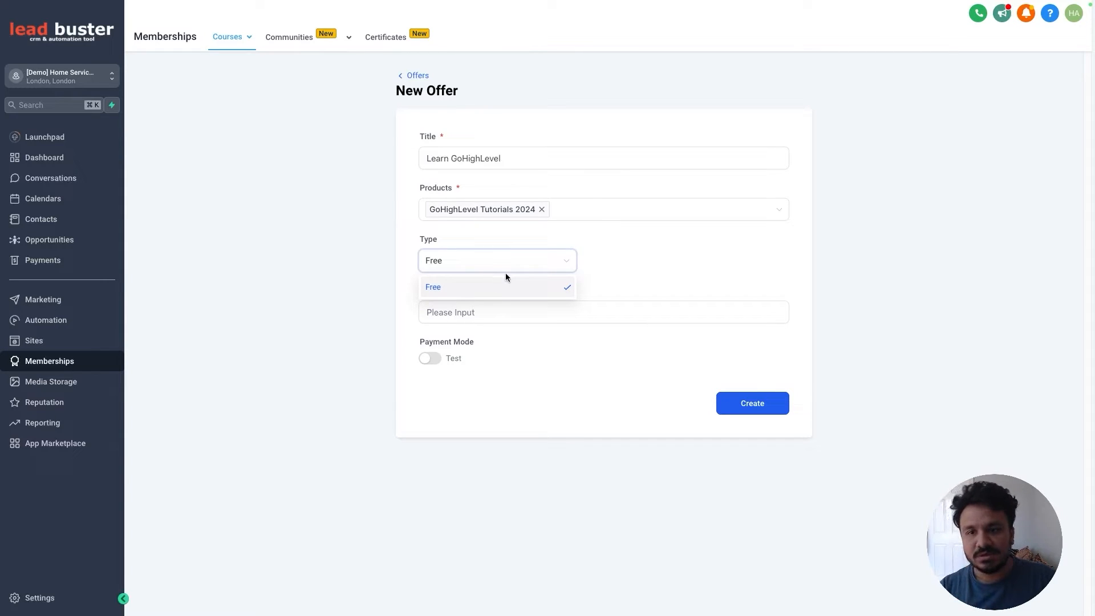
{"action": "left_click", "coordinate": [625, 273]}
{"action": "left_click", "coordinate": [540, 262]}
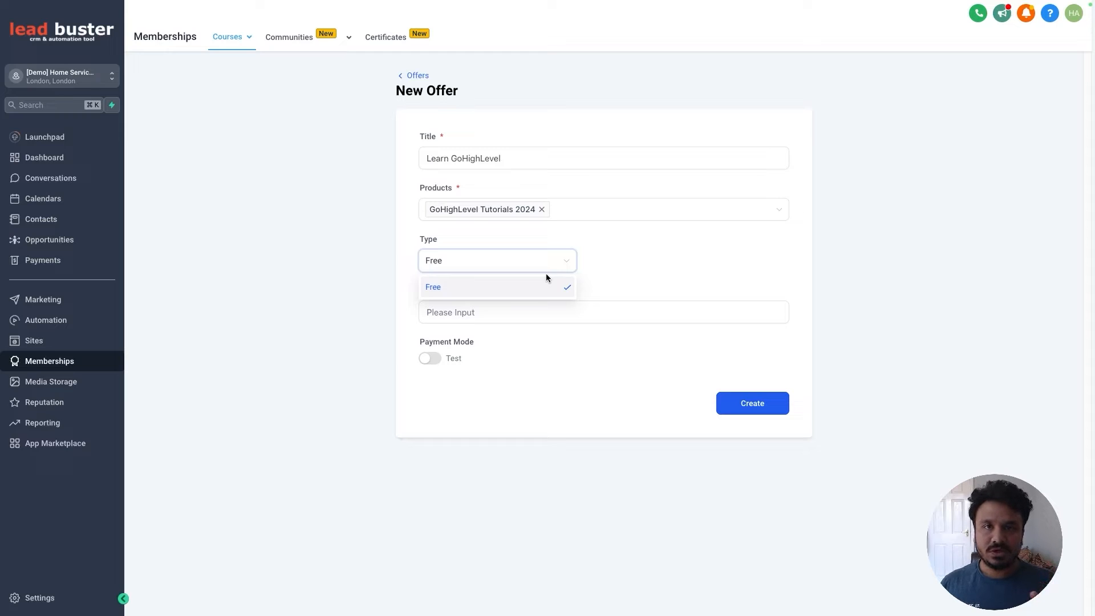
{"action": "left_click", "coordinate": [615, 256]}
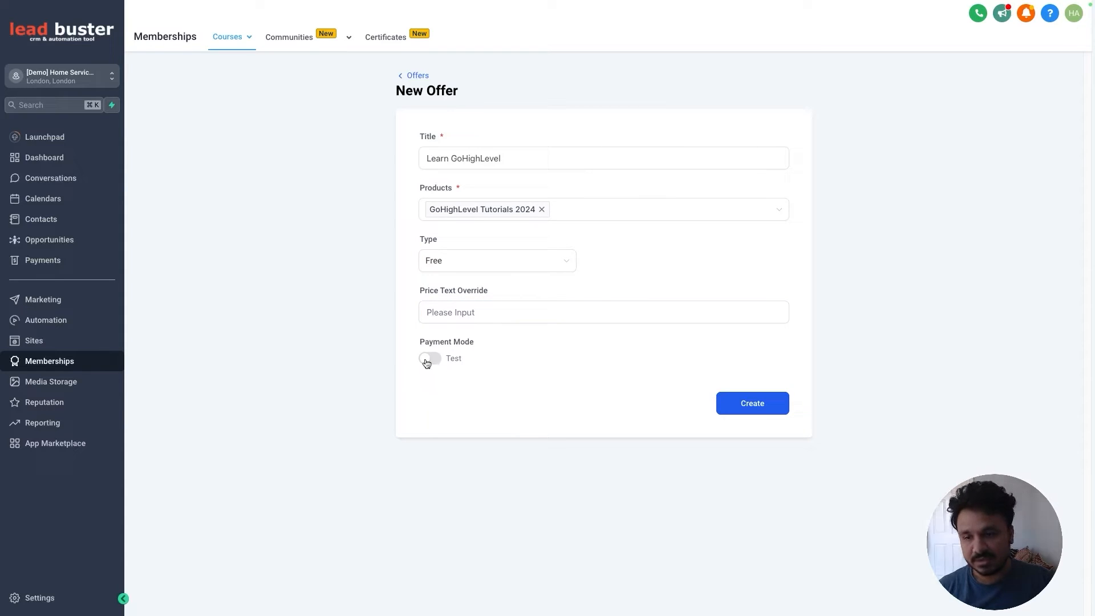
{"action": "left_click", "coordinate": [765, 414]}
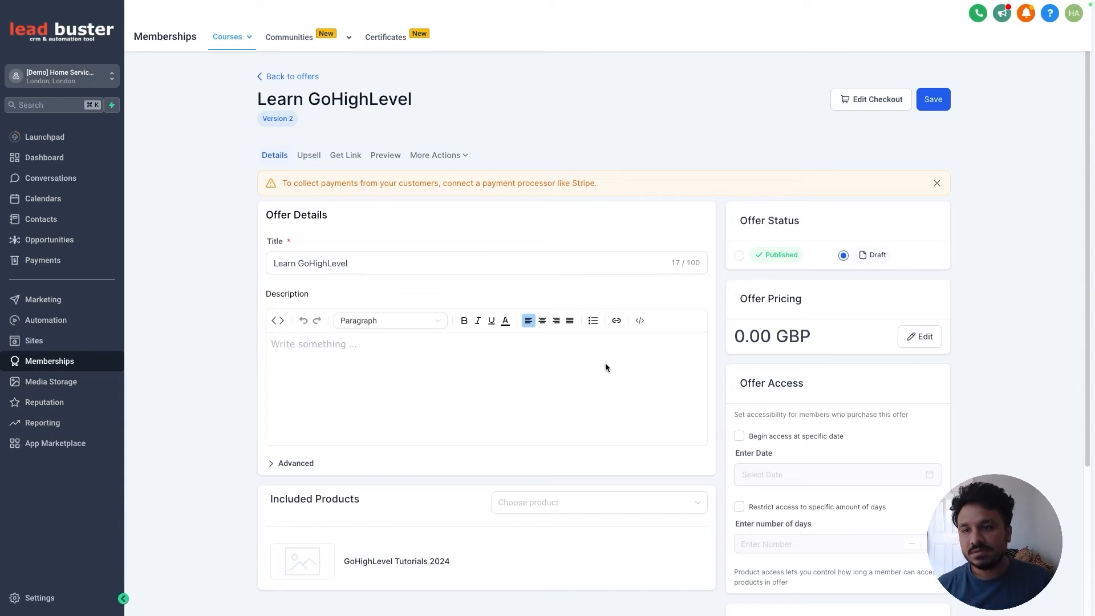
Step: Copy the Learn GoHighLevel share link, then set the offer to Published and save
{"action": "left_click", "coordinate": [348, 155]}
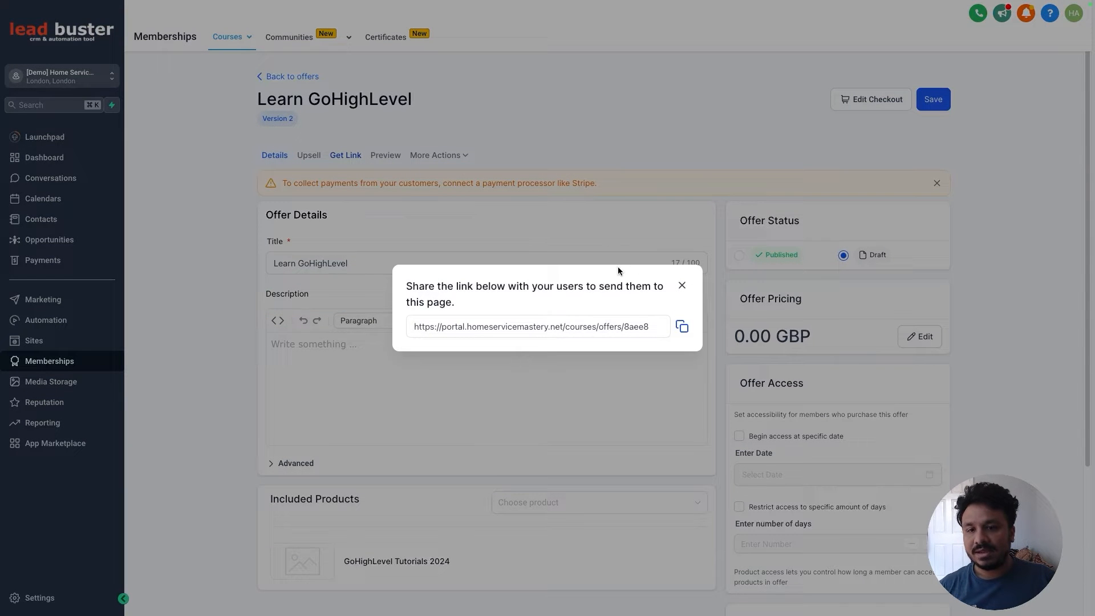
{"action": "left_click", "coordinate": [683, 328]}
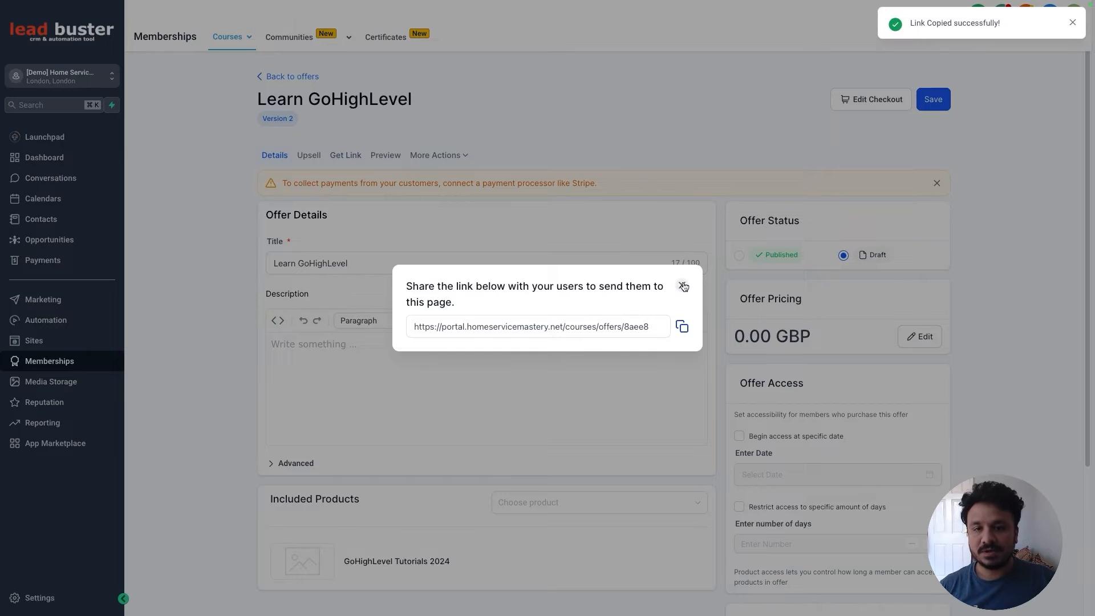
{"action": "left_click", "coordinate": [683, 285]}
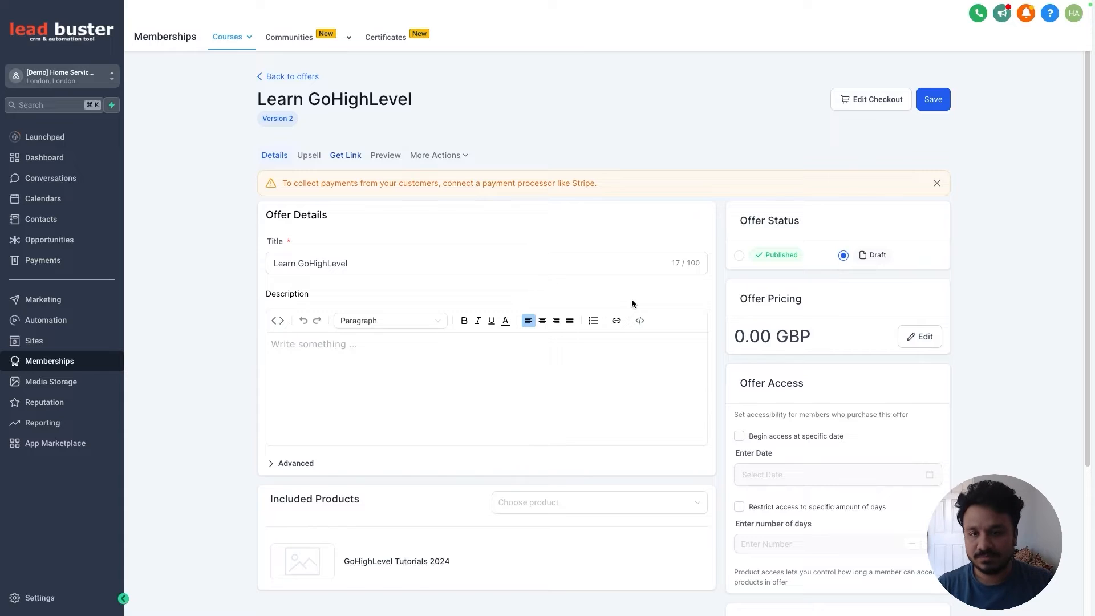
{"action": "left_click", "coordinate": [738, 255]}
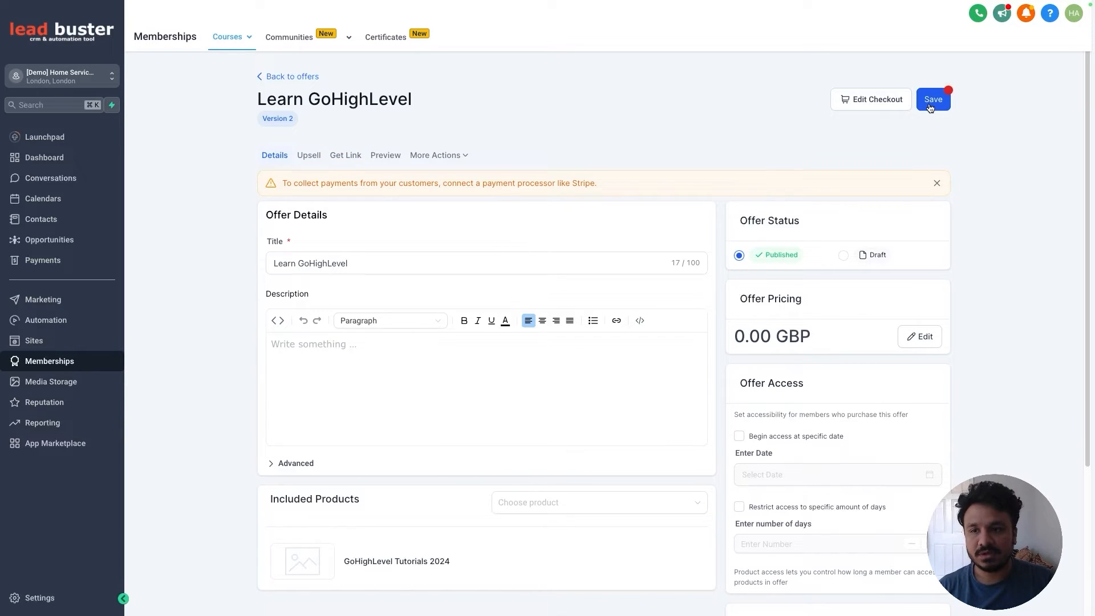
{"action": "left_click", "coordinate": [930, 106]}
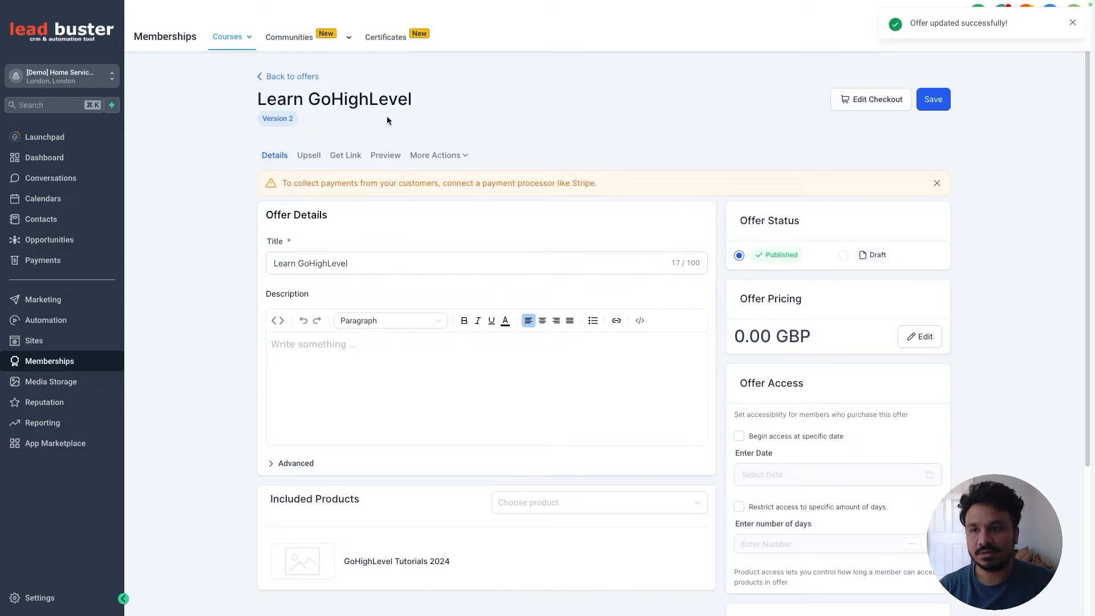
{"action": "scroll", "coordinate": [690, 358], "scroll_direction": "down", "scroll_amount": 2}
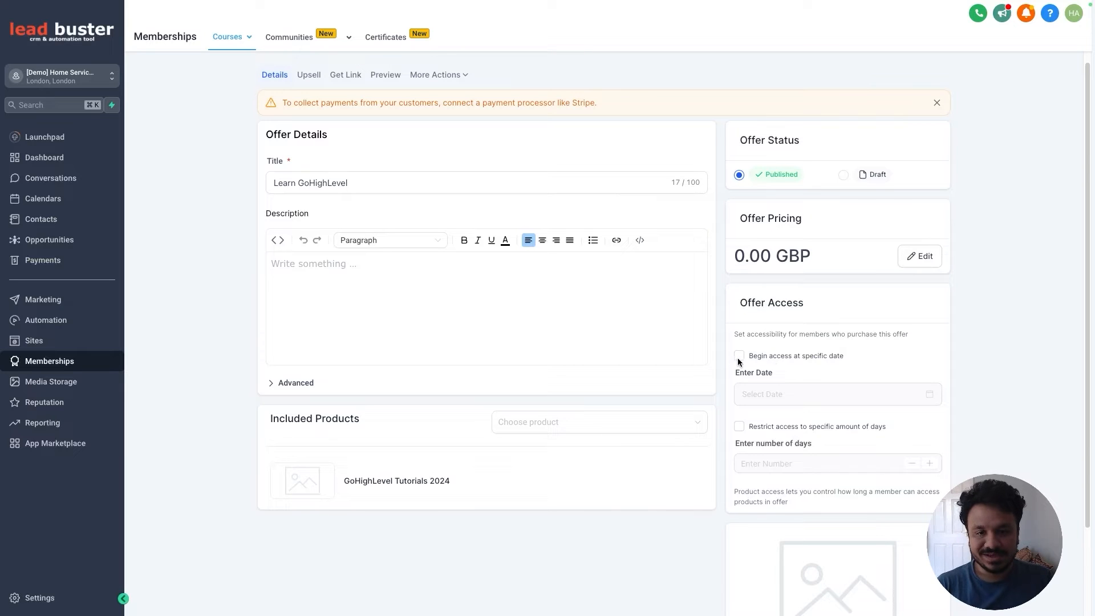
{"action": "scroll", "coordinate": [854, 355], "scroll_direction": "down", "scroll_amount": 1}
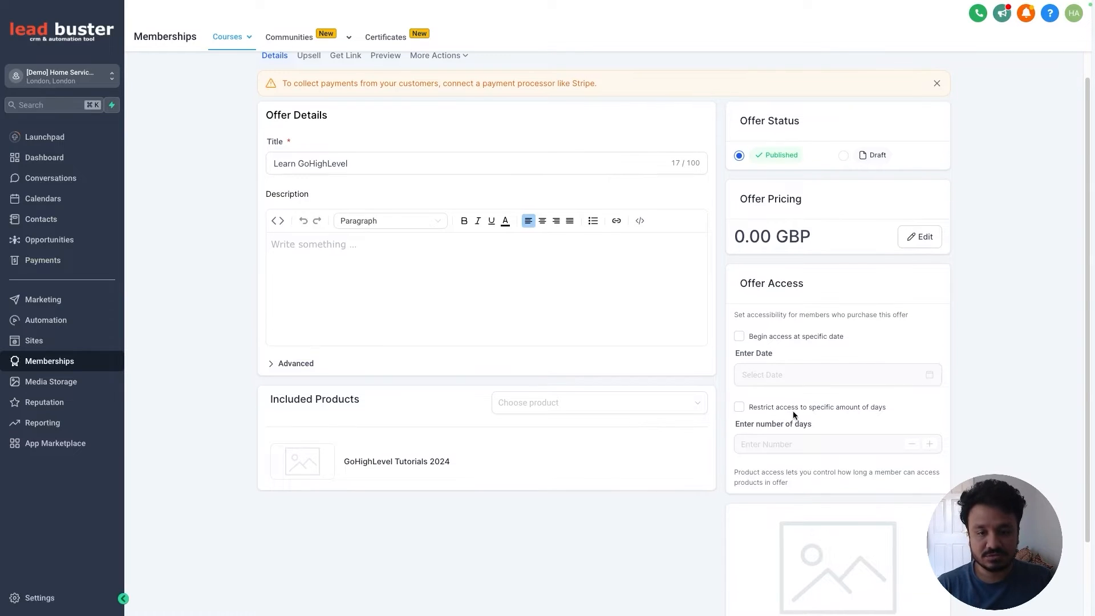
{"action": "scroll", "coordinate": [867, 406], "scroll_direction": "down", "scroll_amount": 2}
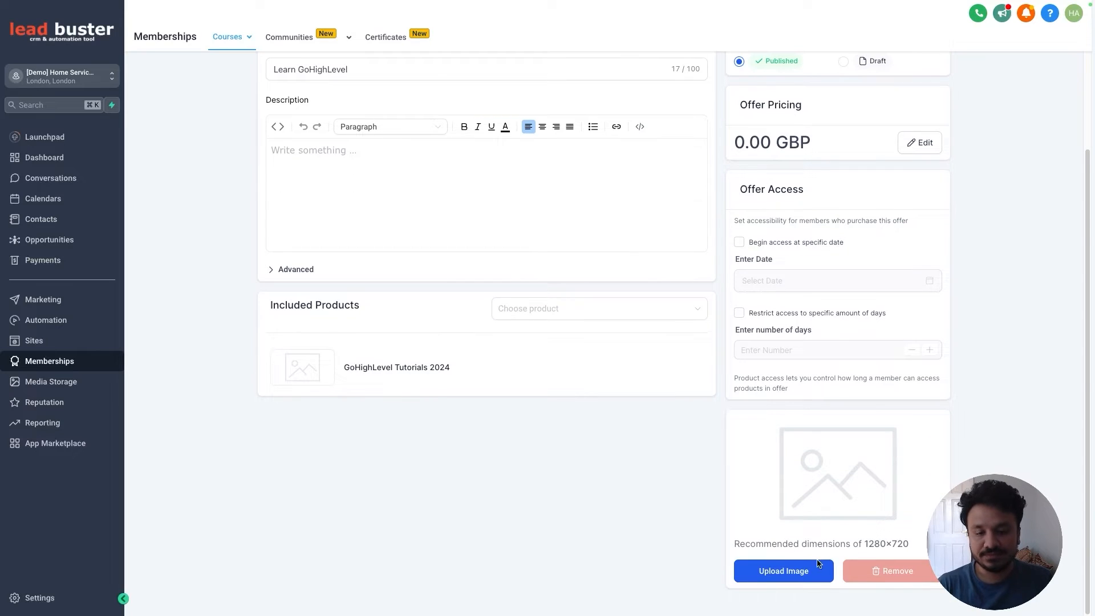
{"action": "scroll", "coordinate": [753, 410], "scroll_direction": "up", "scroll_amount": 4}
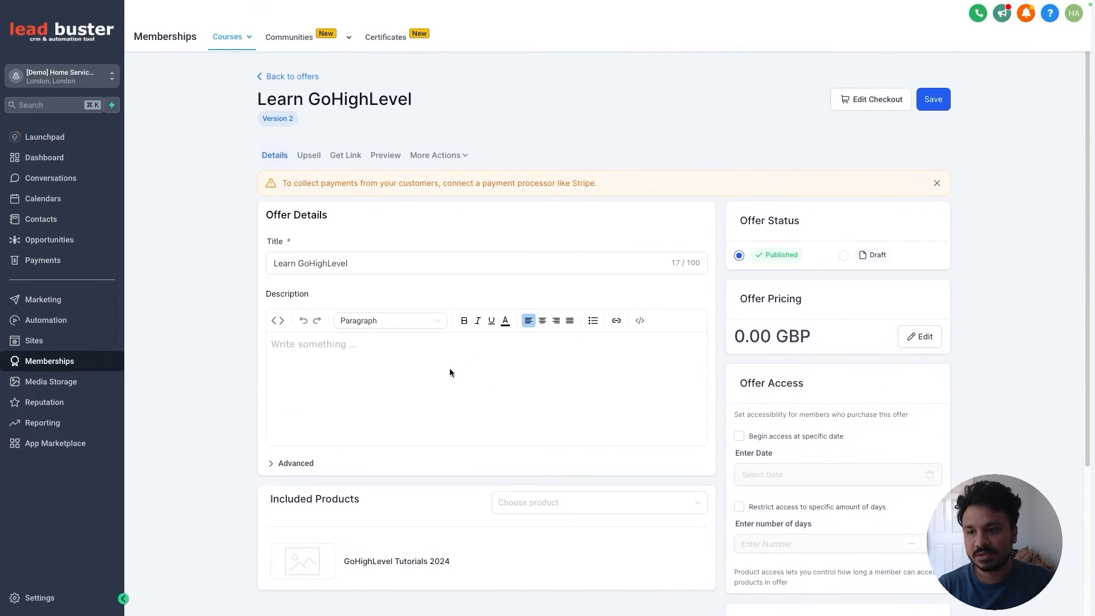
{"action": "scroll", "coordinate": [285, 385], "scroll_direction": "down", "scroll_amount": 1}
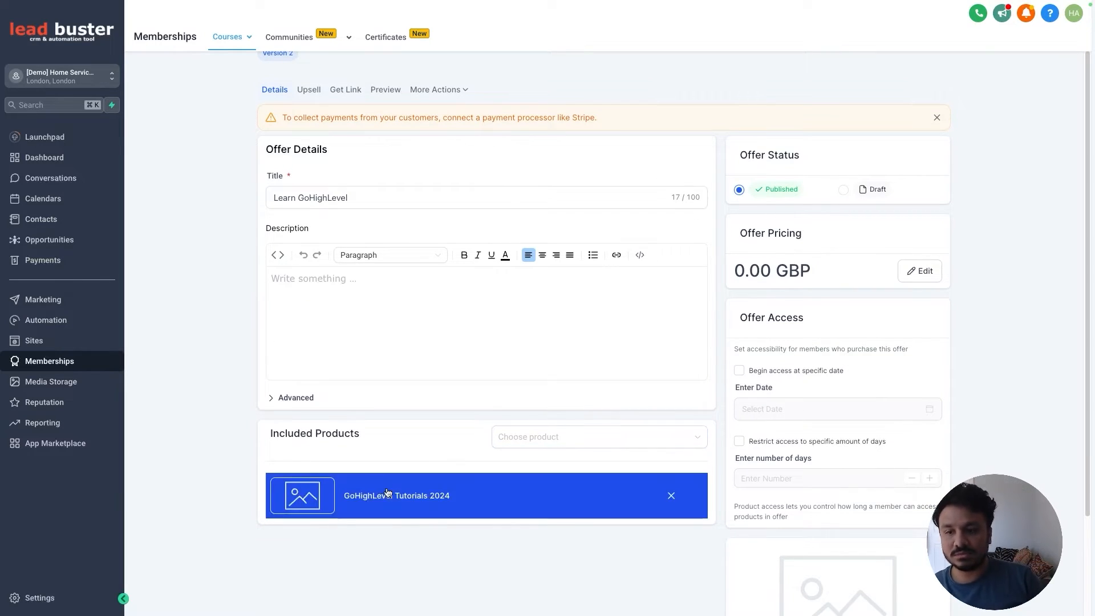
{"action": "left_click", "coordinate": [303, 404]}
{"action": "left_click", "coordinate": [302, 404]}
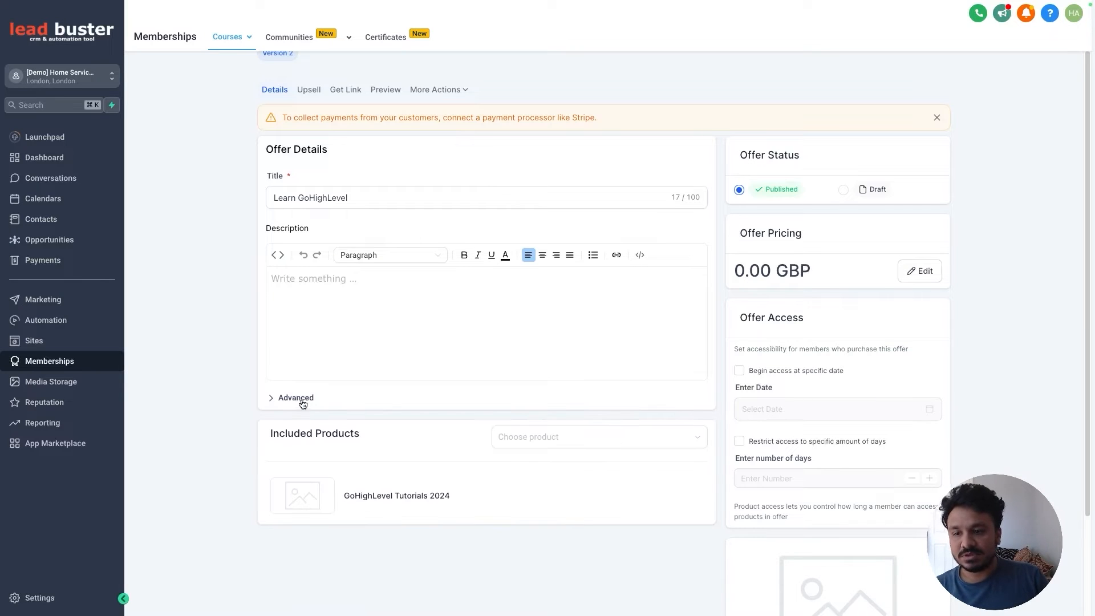
{"action": "scroll", "coordinate": [377, 141], "scroll_direction": "up", "scroll_amount": 2}
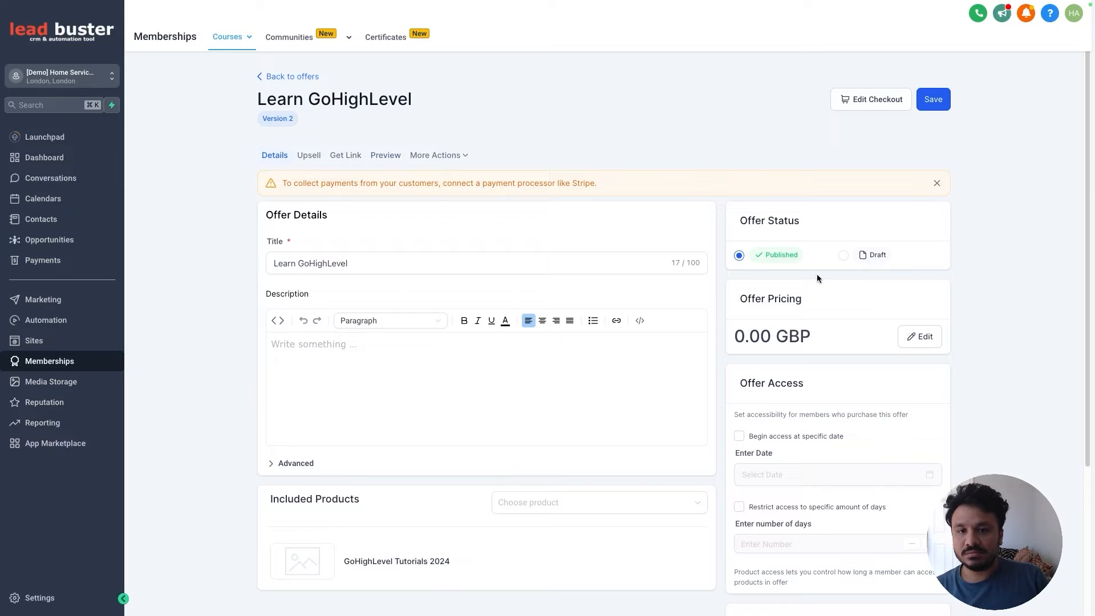
{"action": "left_click", "coordinate": [441, 162]}
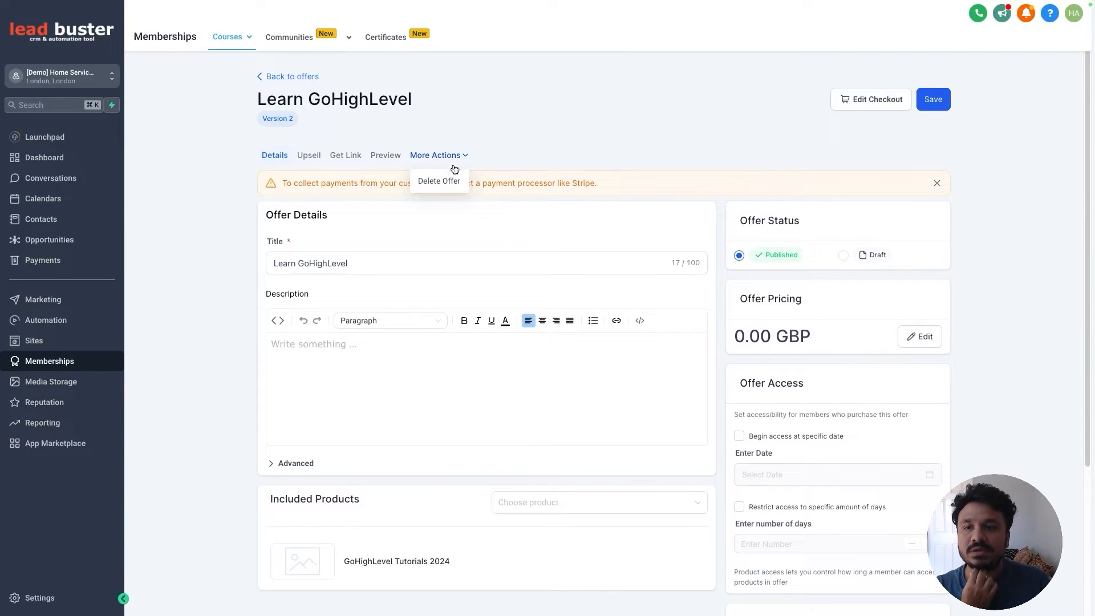
{"action": "left_click", "coordinate": [542, 154]}
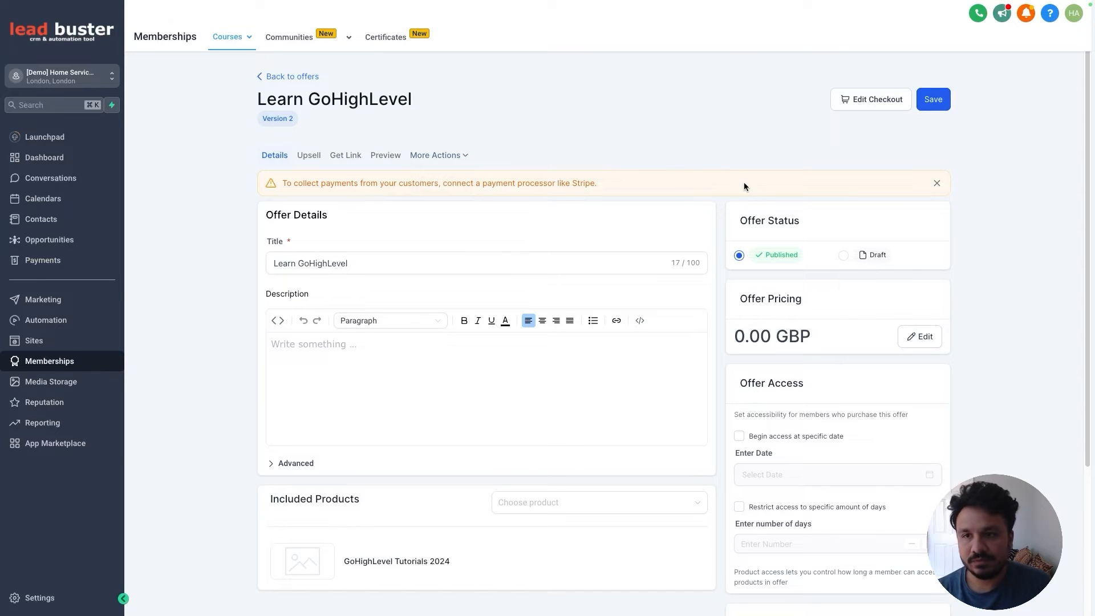
Step: Open the offer's checkout editor and review its Offer Details and Service Agreement sections
{"action": "left_click", "coordinate": [878, 101]}
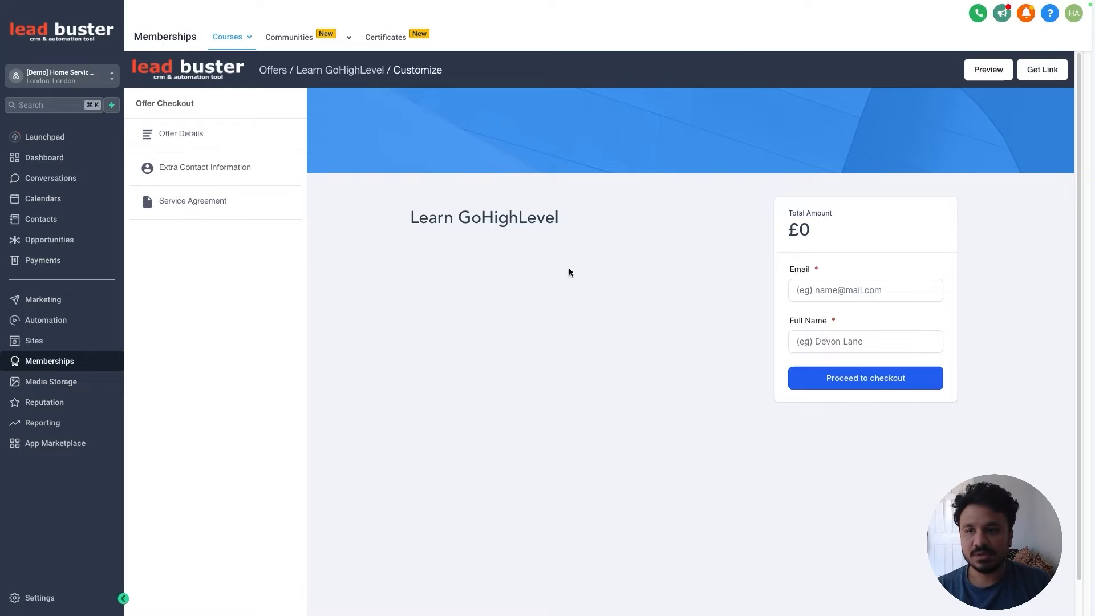
{"action": "left_click", "coordinate": [193, 135]}
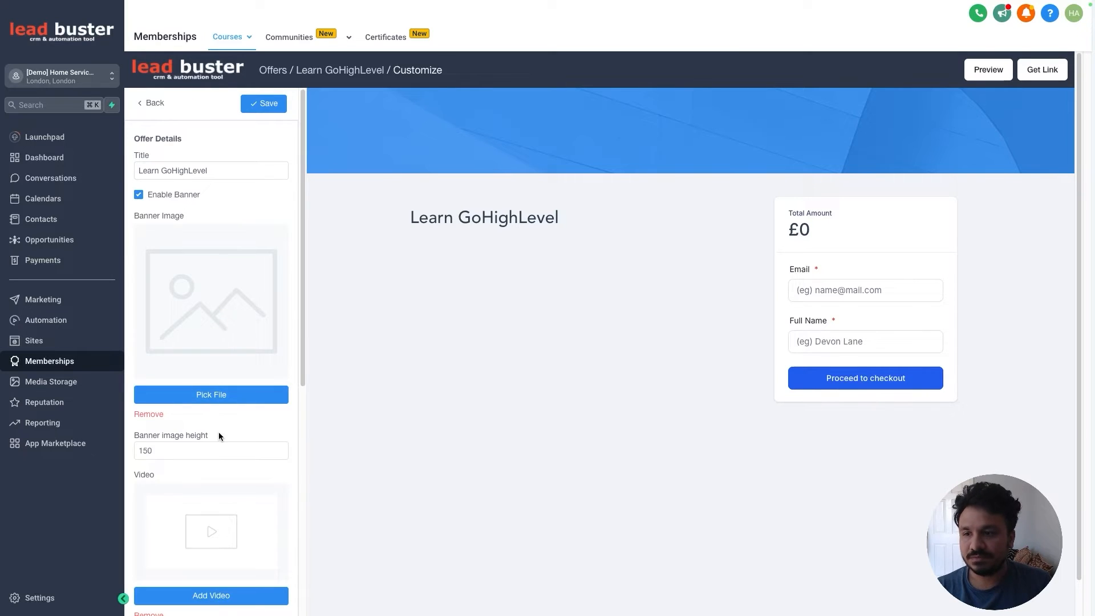
{"action": "scroll", "coordinate": [217, 430], "scroll_direction": "down", "scroll_amount": 5}
{"action": "scroll", "coordinate": [214, 399], "scroll_direction": "up", "scroll_amount": 5}
{"action": "left_click", "coordinate": [153, 108]}
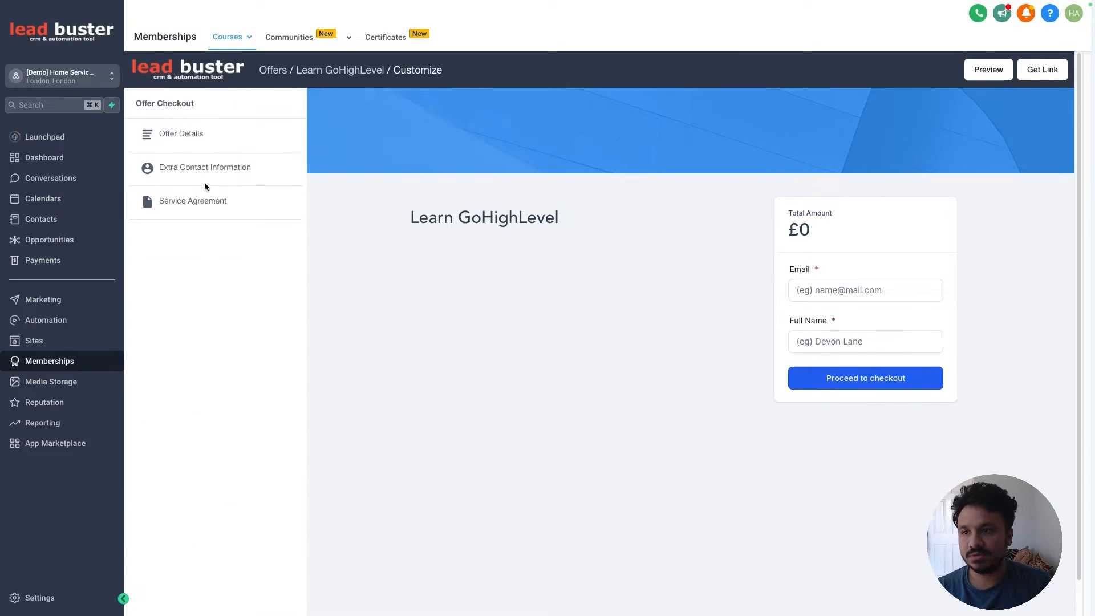
{"action": "left_click", "coordinate": [206, 202]}
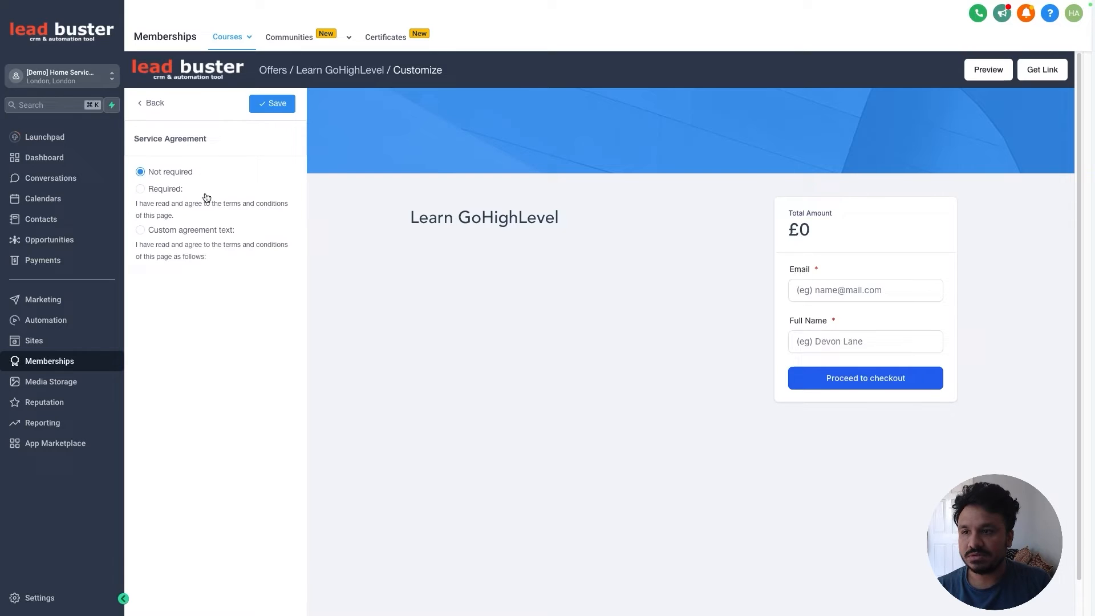
{"action": "left_click", "coordinate": [145, 109]}
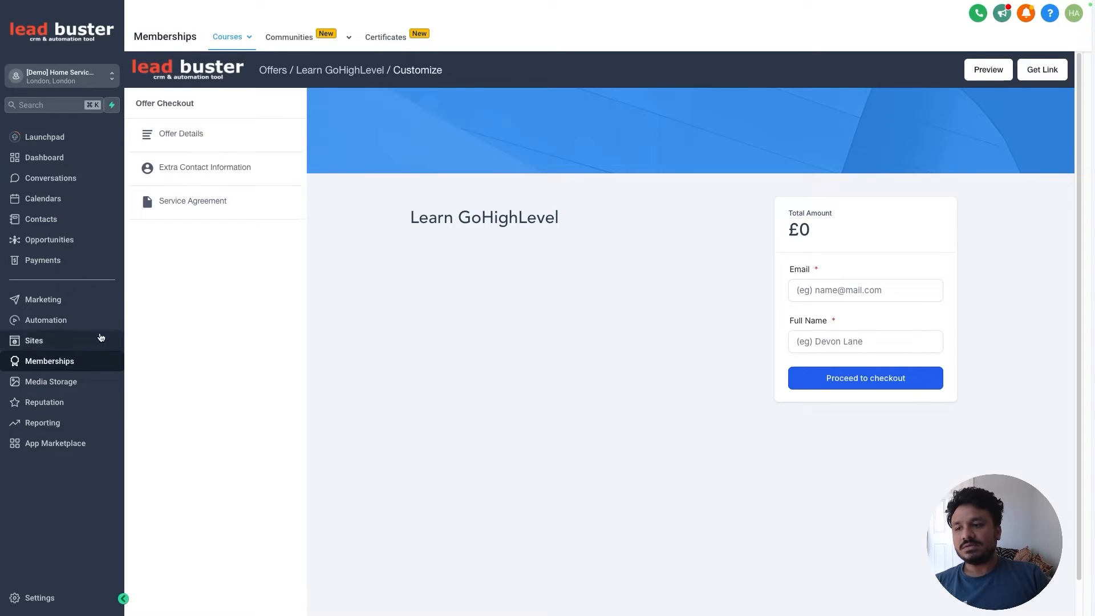
Step: Visit Courses Offers, then the course Analytics page and its Course Progress report
{"action": "mouse_move", "coordinate": [235, 40]}
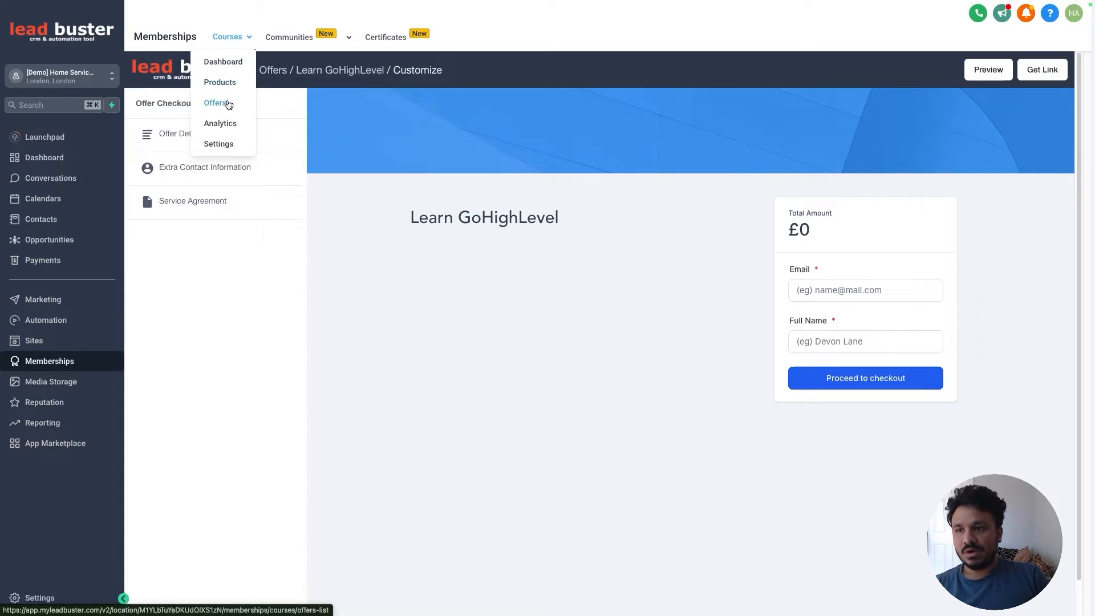
{"action": "left_click", "coordinate": [226, 104]}
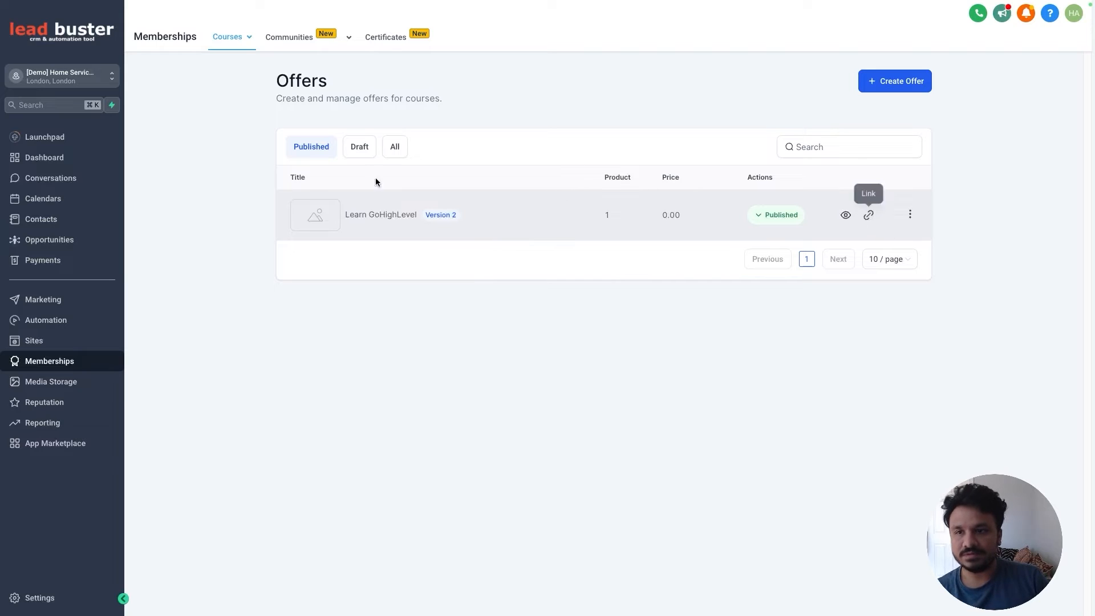
{"action": "mouse_move", "coordinate": [236, 52]}
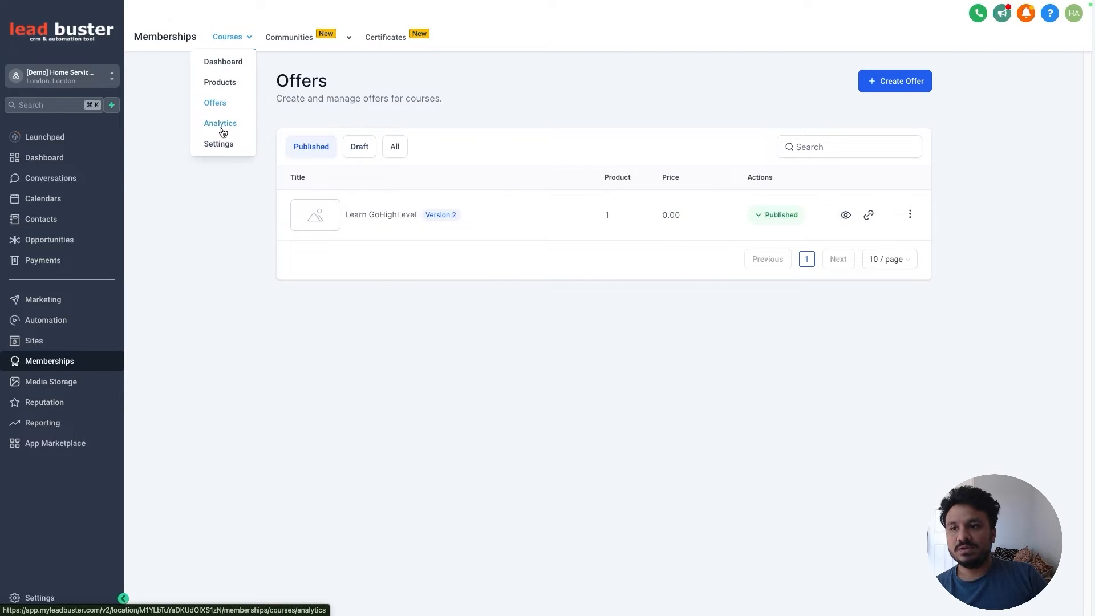
{"action": "left_click", "coordinate": [222, 127]}
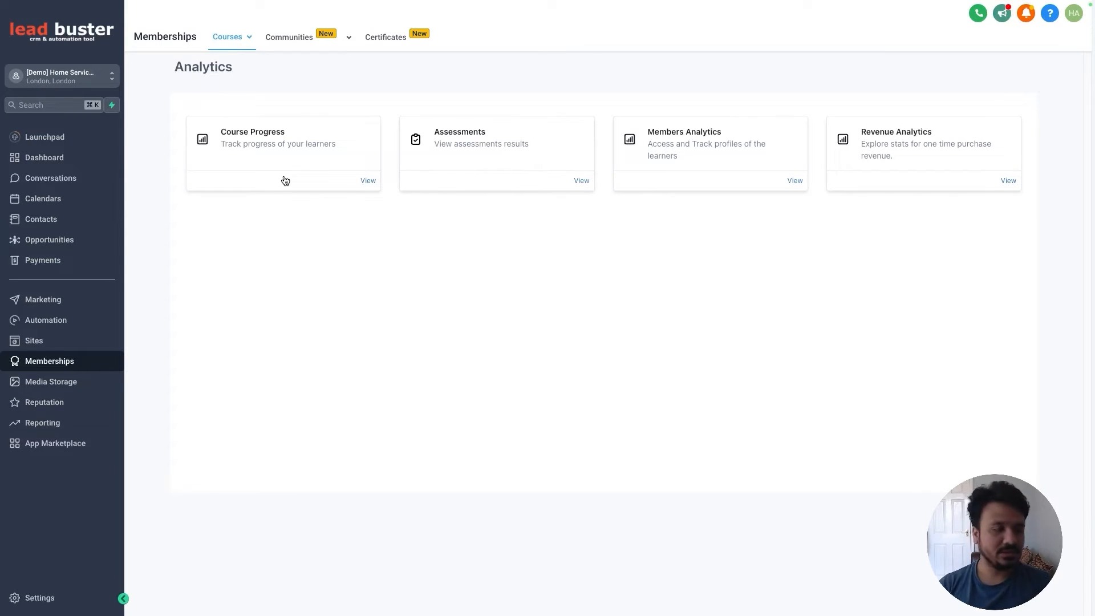
{"action": "left_click", "coordinate": [278, 135]}
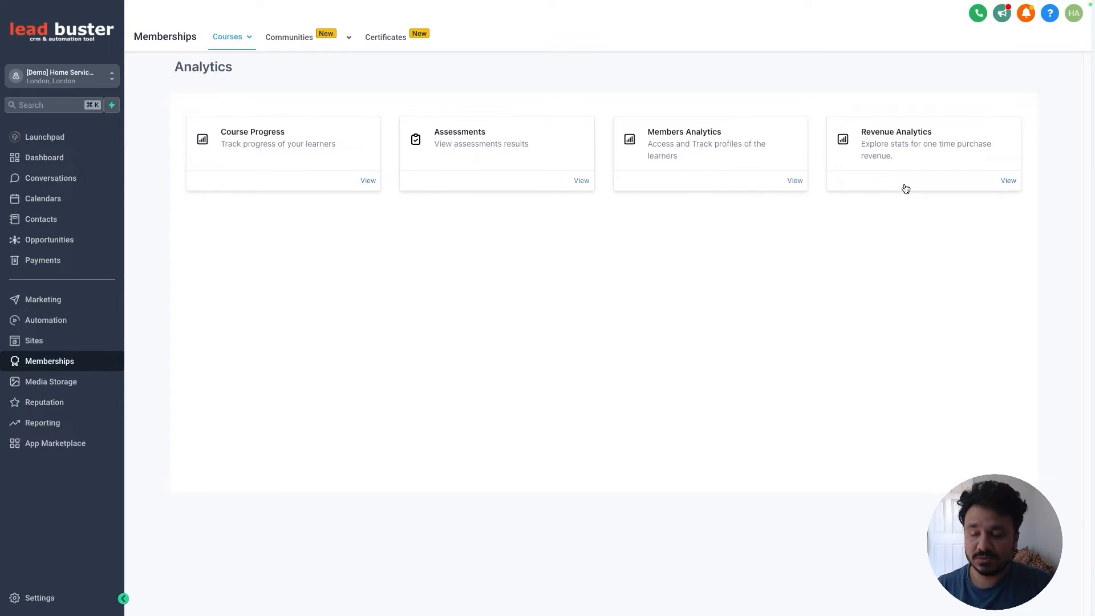
{"action": "mouse_move", "coordinate": [223, 40]}
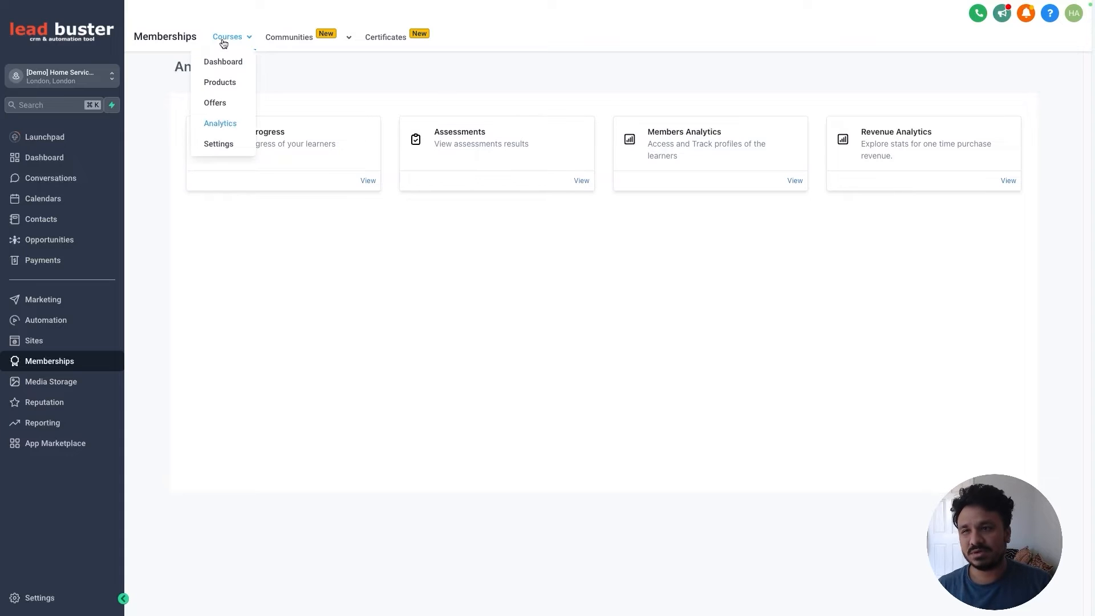
Step: Open the membership Site Details settings and briefly check the advanced site options
{"action": "left_click", "coordinate": [227, 145]}
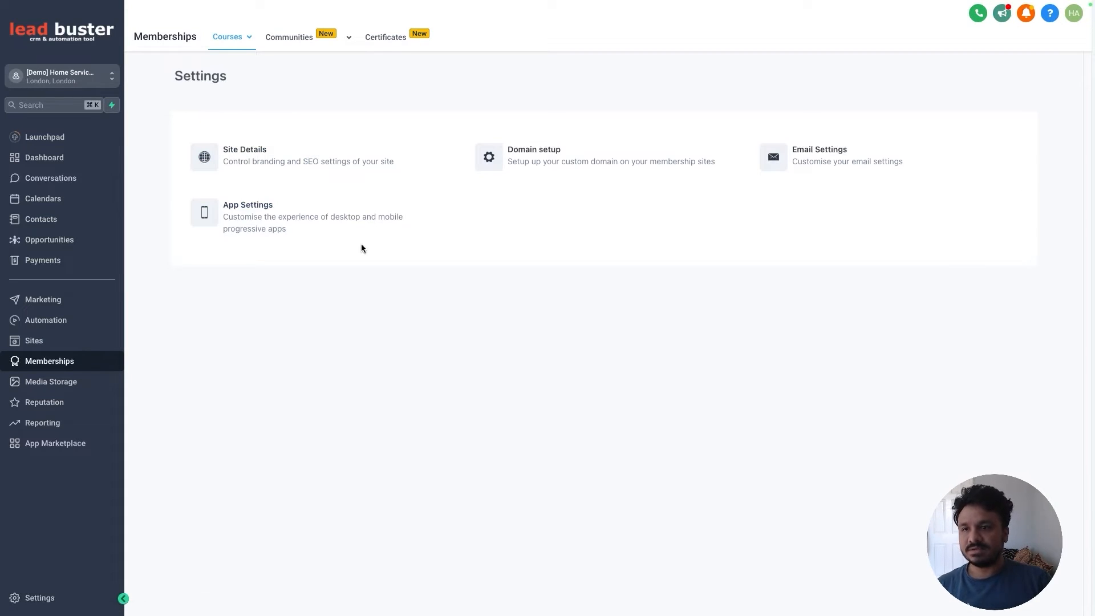
{"action": "left_click", "coordinate": [317, 164]}
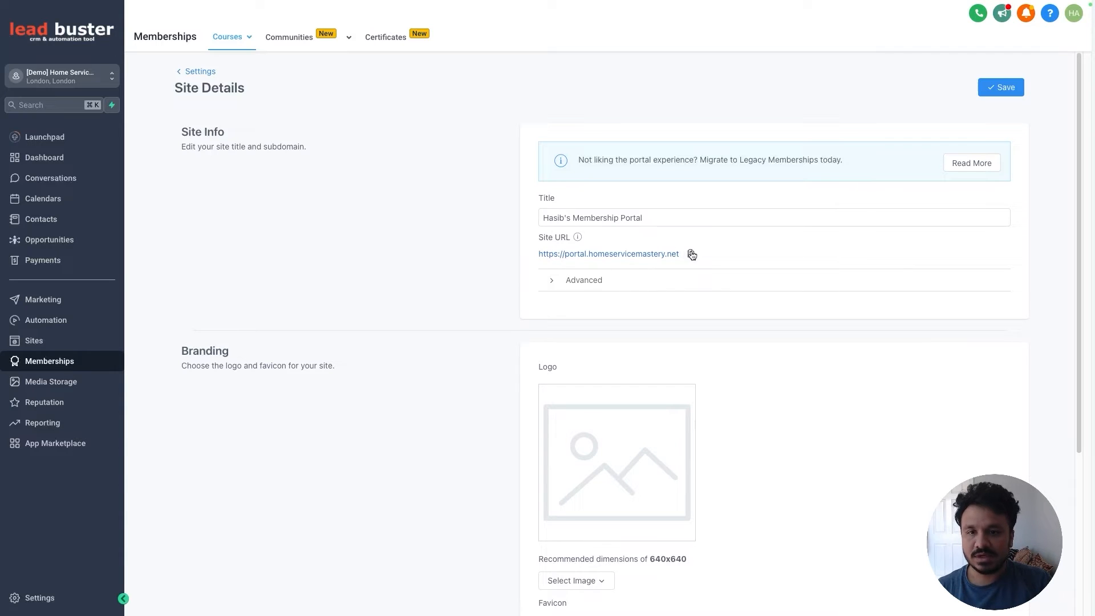
{"action": "left_click", "coordinate": [558, 281]}
{"action": "left_click", "coordinate": [555, 287]}
{"action": "scroll", "coordinate": [548, 288], "scroll_direction": "down", "scroll_amount": 2}
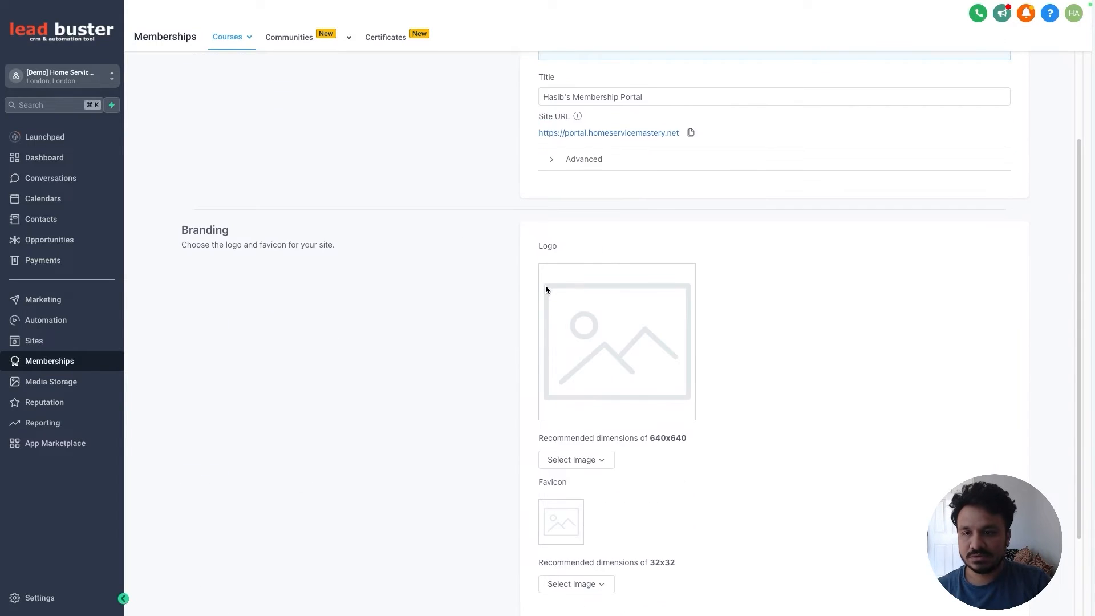
{"action": "scroll", "coordinate": [548, 286], "scroll_direction": "down", "scroll_amount": 1}
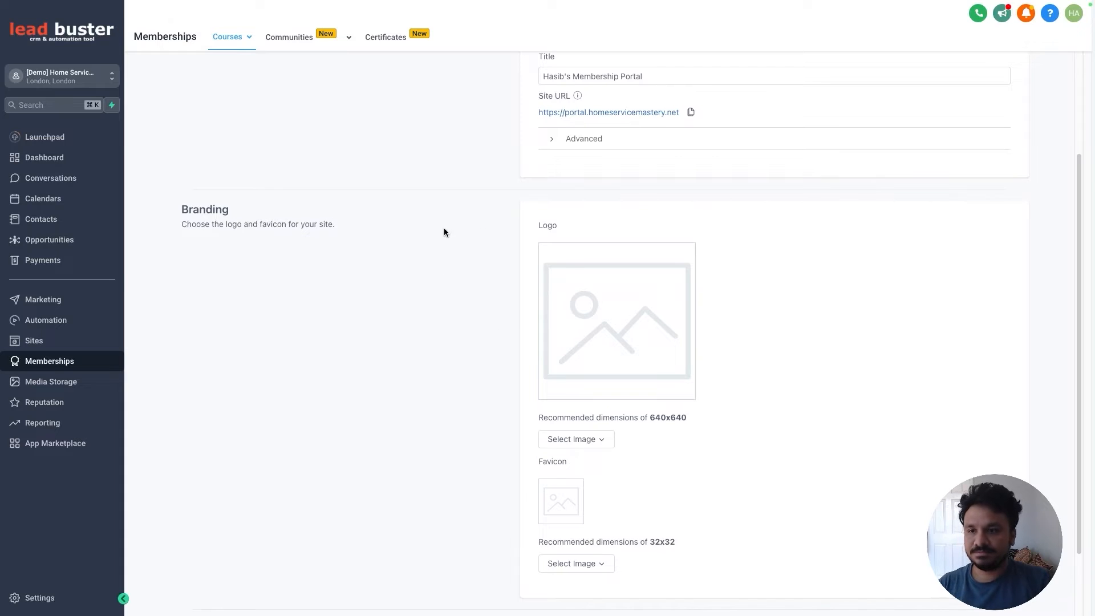
{"action": "scroll", "coordinate": [599, 414], "scroll_direction": "down", "scroll_amount": 2}
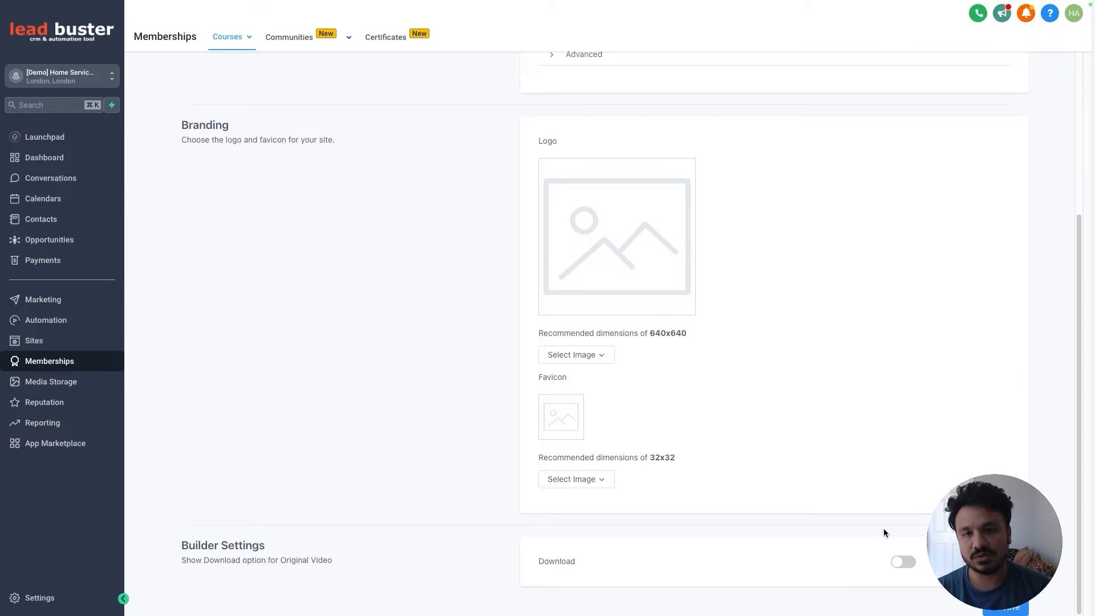
Step: Leave original video downloads off, save the site details, and return to Settings
{"action": "left_click", "coordinate": [907, 563]}
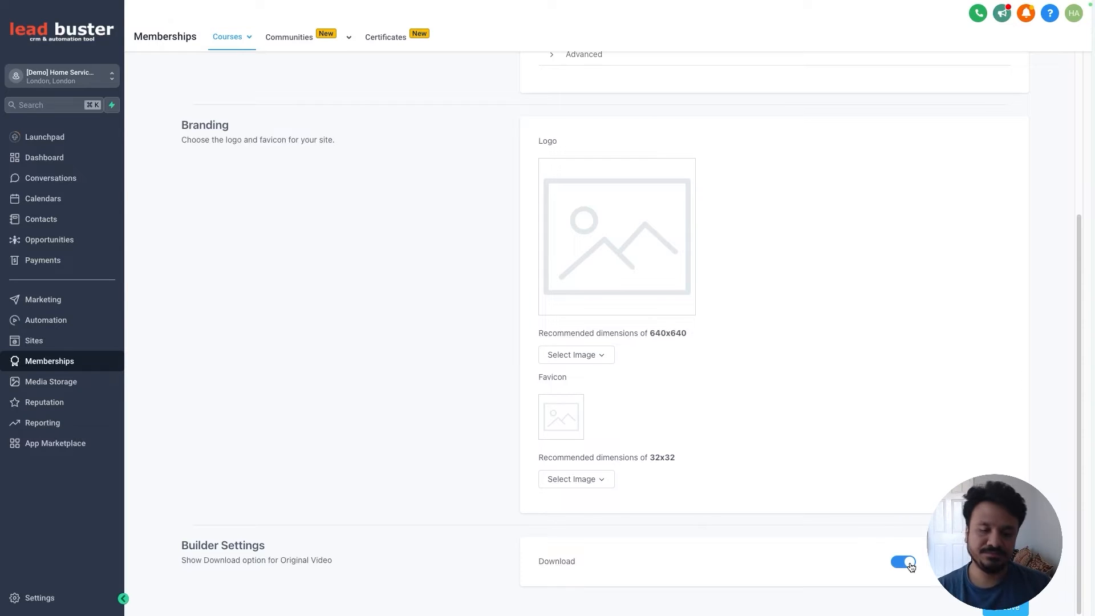
{"action": "left_click", "coordinate": [911, 564]}
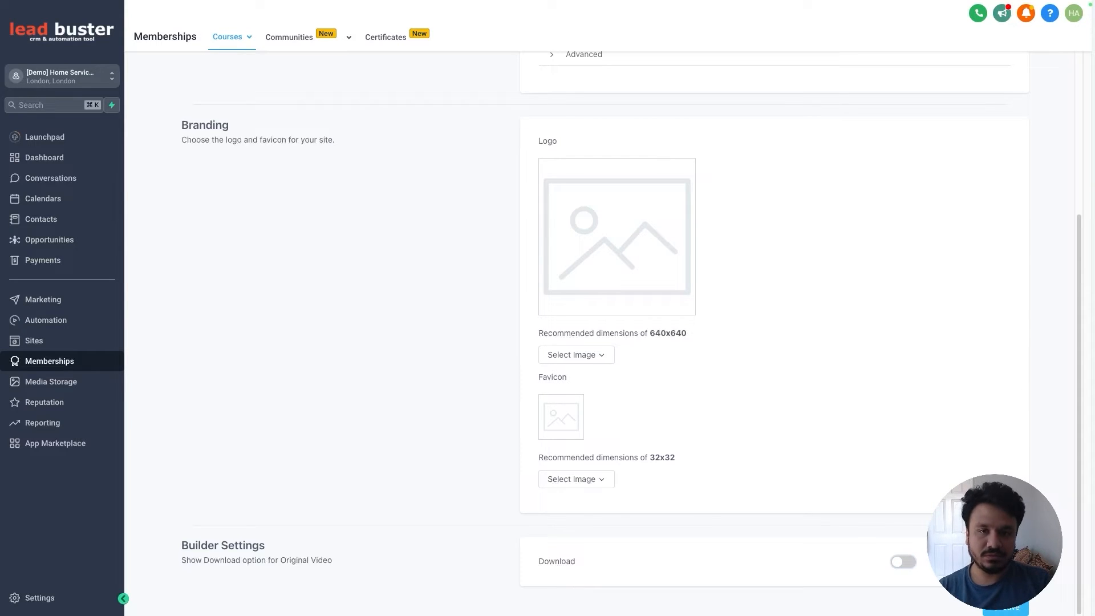
{"action": "left_click", "coordinate": [1008, 609]}
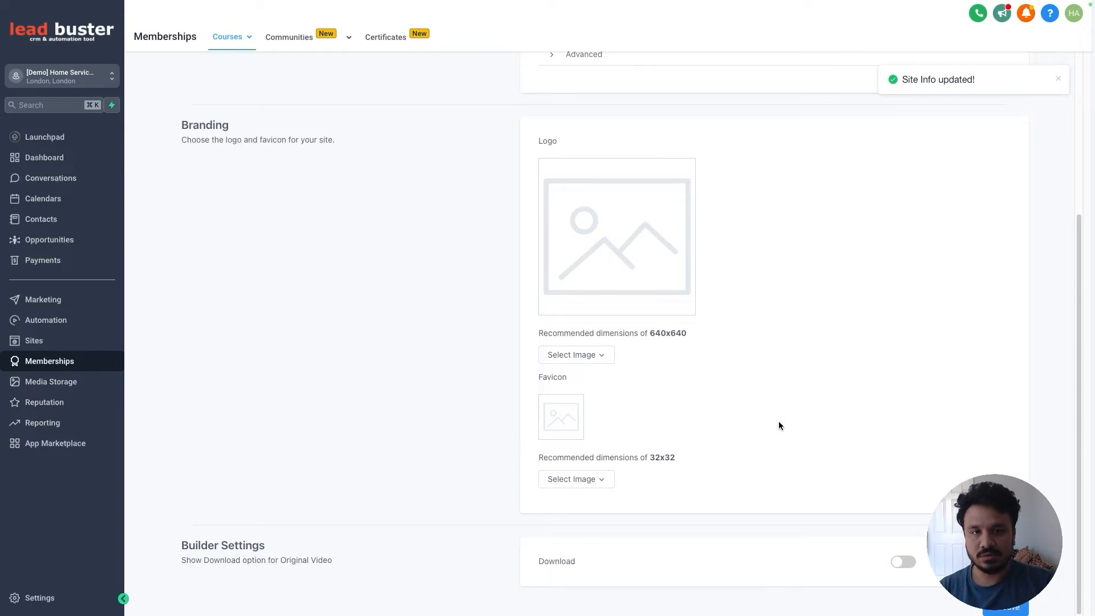
{"action": "scroll", "coordinate": [784, 413], "scroll_direction": "up", "scroll_amount": 3}
{"action": "scroll", "coordinate": [784, 412], "scroll_direction": "up", "scroll_amount": 1}
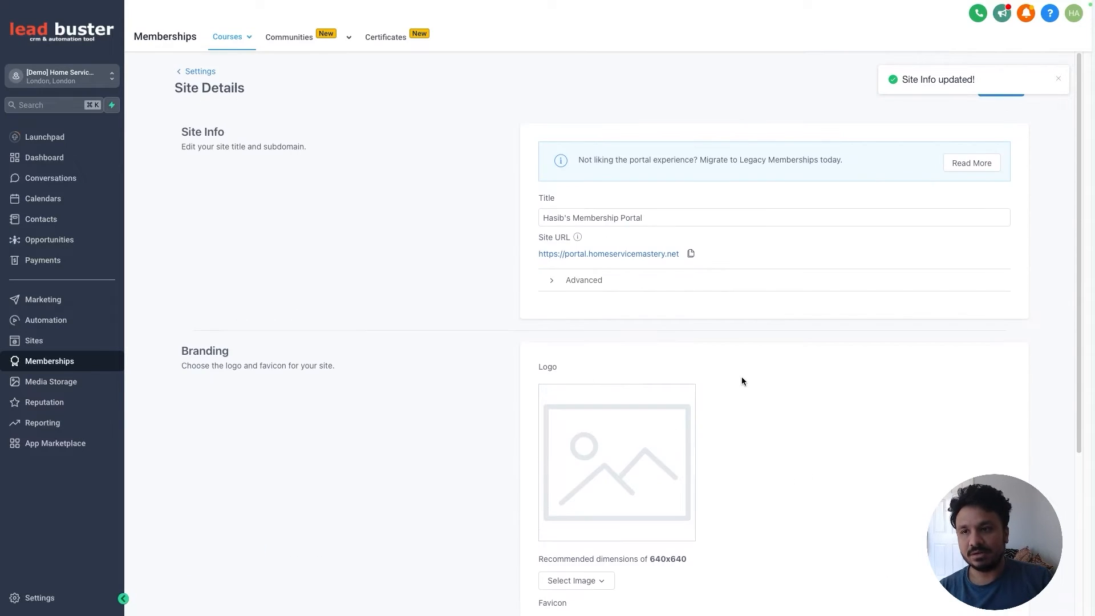
{"action": "left_click", "coordinate": [199, 71]}
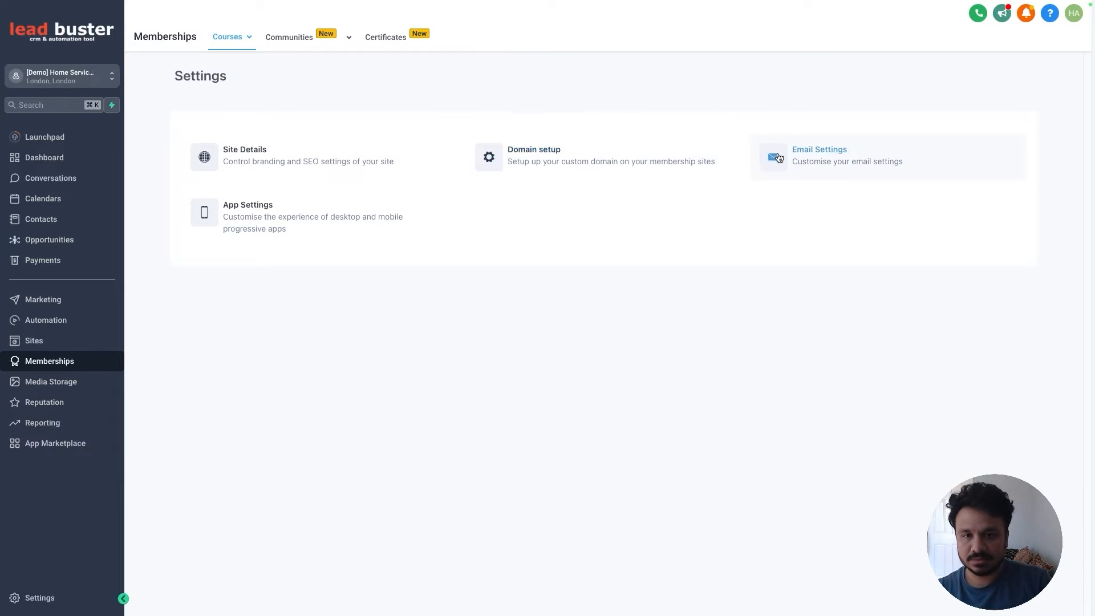
Step: Open Email Settings and use Default Welcome Template for the welcome email
{"action": "left_click", "coordinate": [817, 165]}
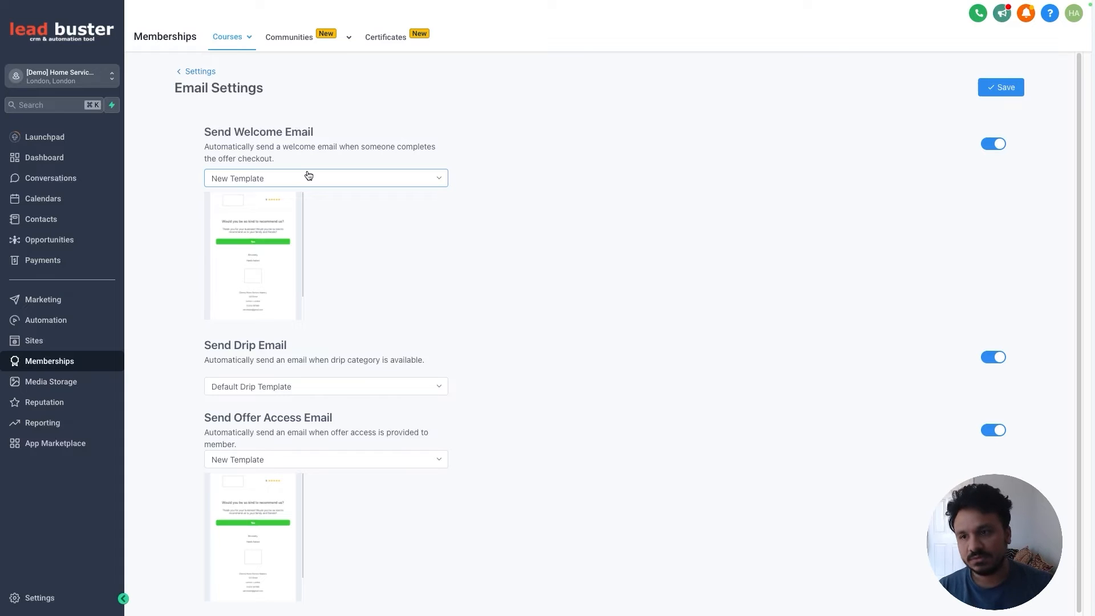
{"action": "mouse_move", "coordinate": [286, 234]}
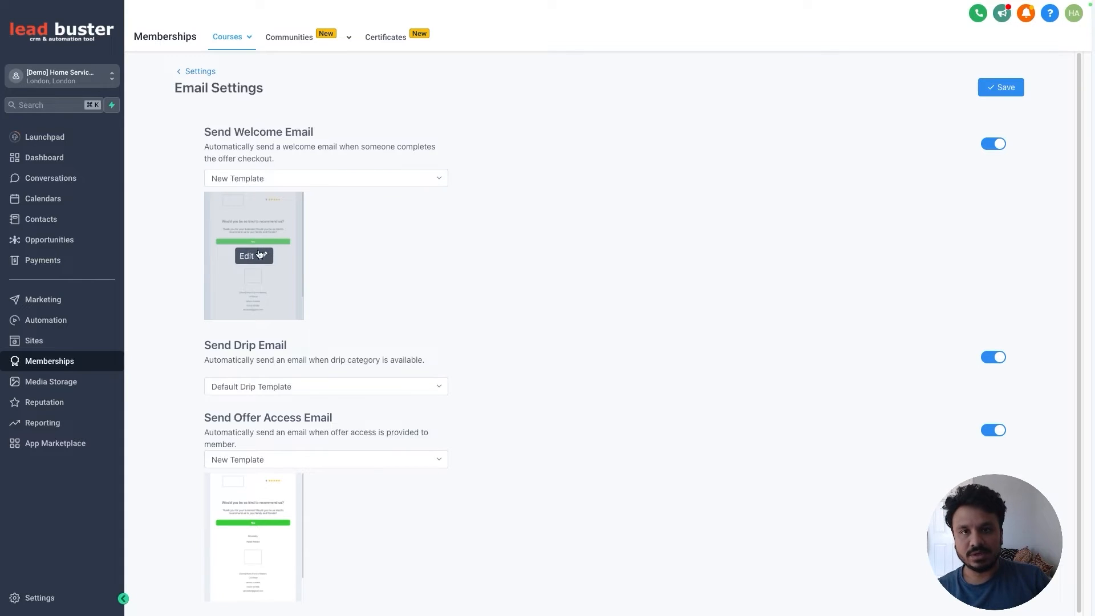
{"action": "left_click", "coordinate": [349, 180]}
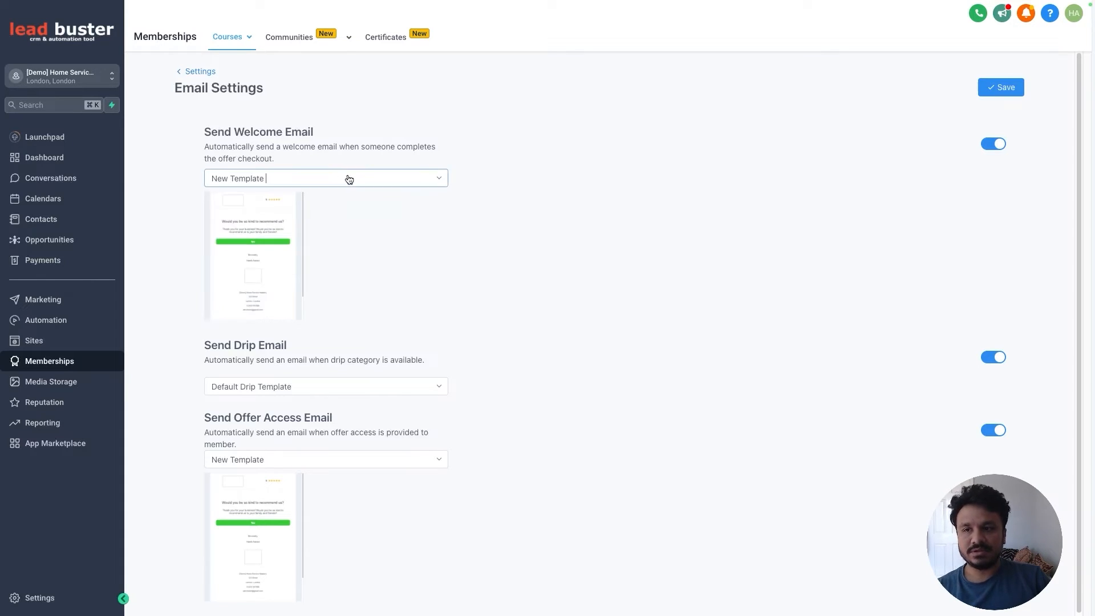
{"action": "left_click", "coordinate": [260, 238]}
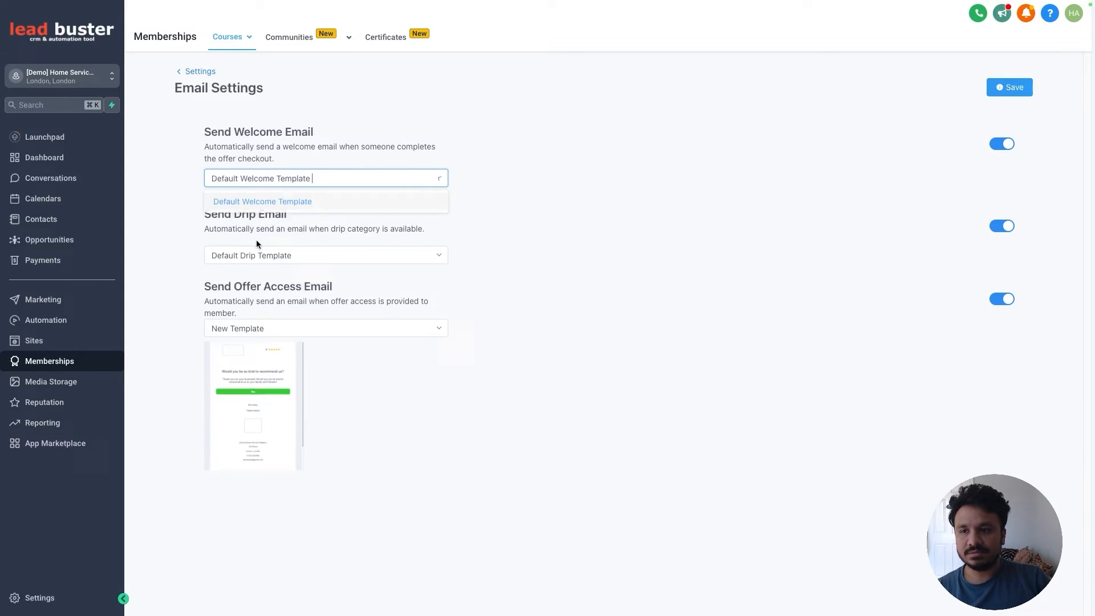
{"action": "left_click", "coordinate": [269, 181]}
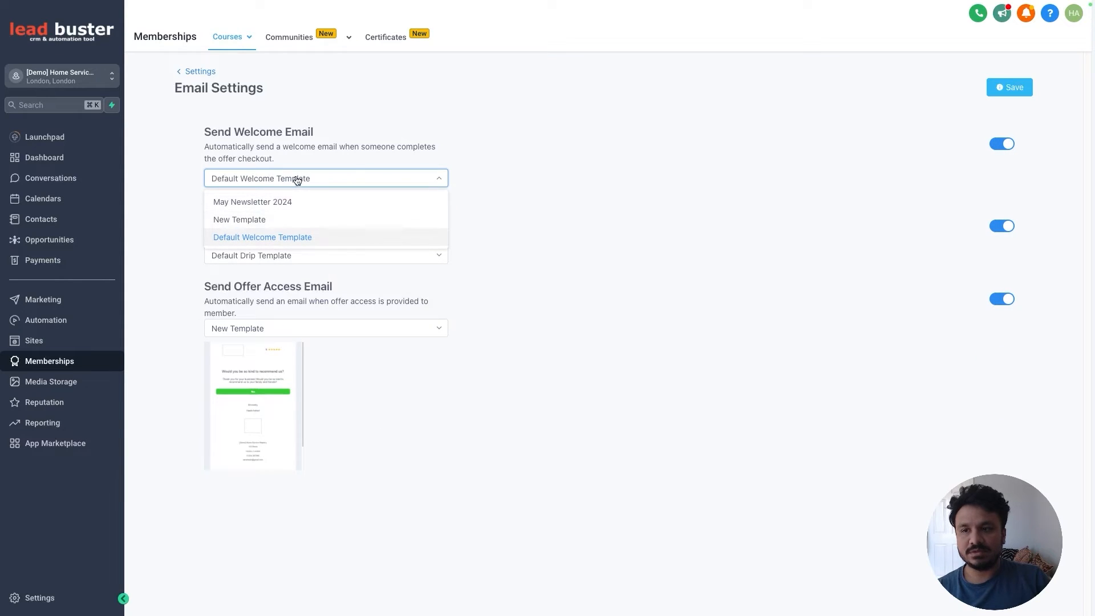
{"action": "left_click", "coordinate": [403, 186]}
Step: Set the offer access email to Default Offer Access Template and save
{"action": "left_click", "coordinate": [264, 327]}
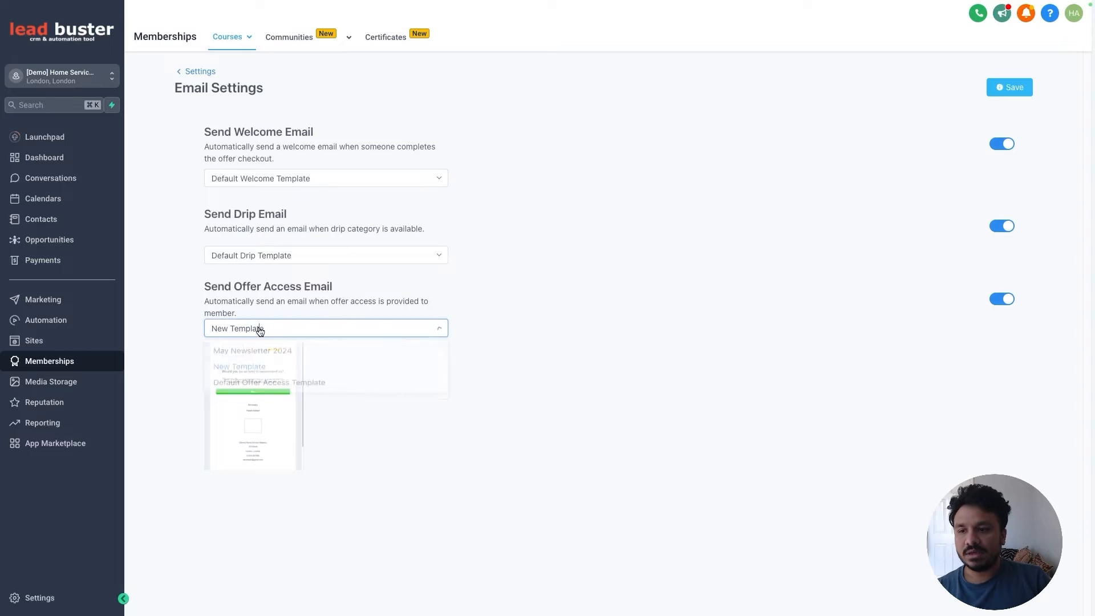
{"action": "left_click", "coordinate": [248, 387]}
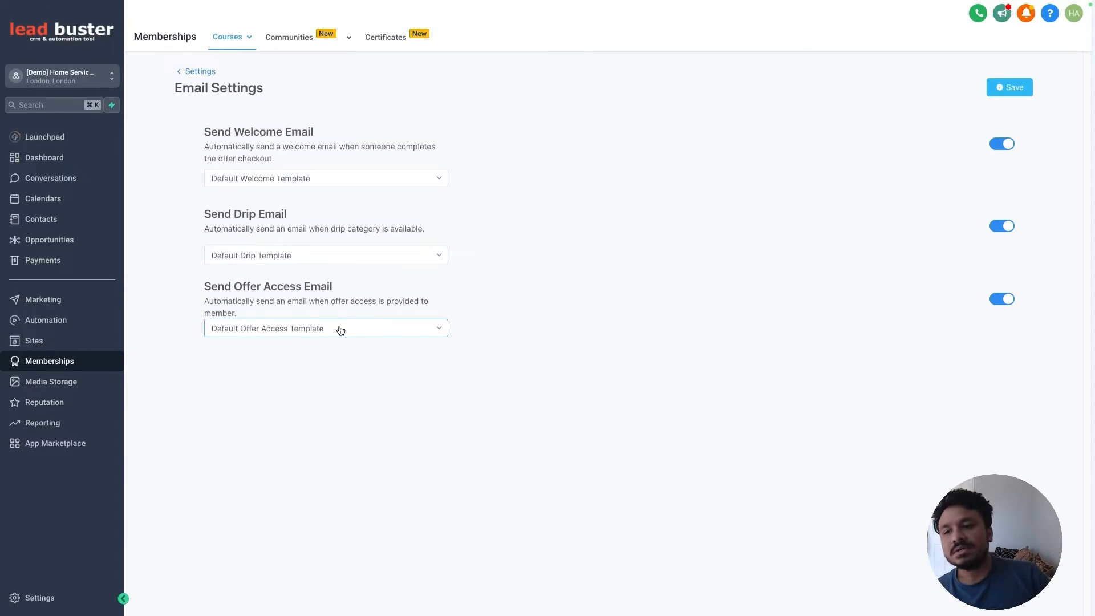
{"action": "left_click", "coordinate": [363, 336]}
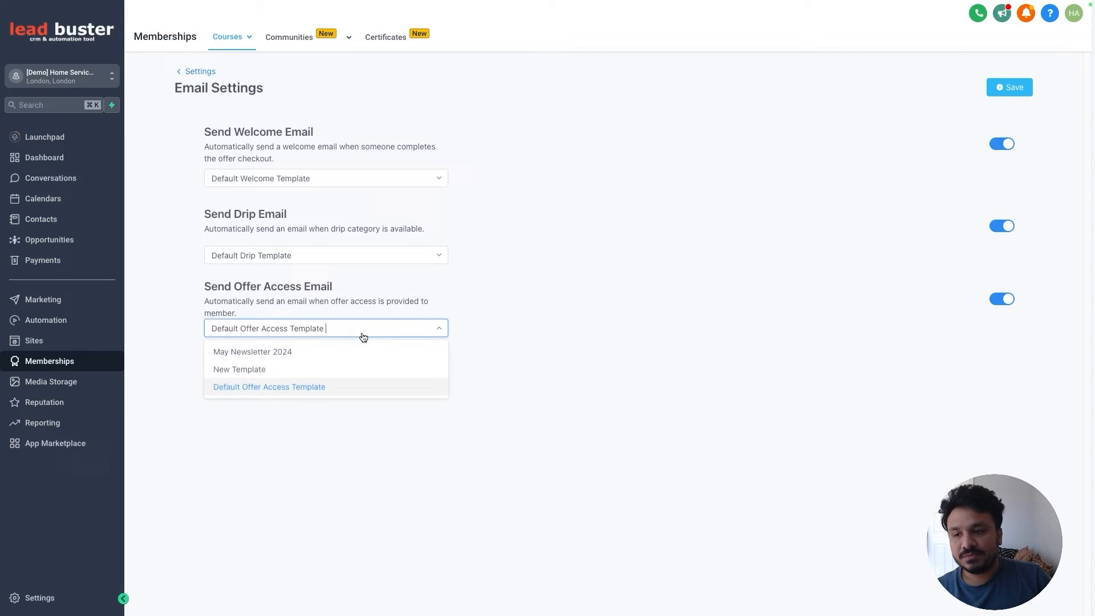
{"action": "left_click", "coordinate": [284, 372]}
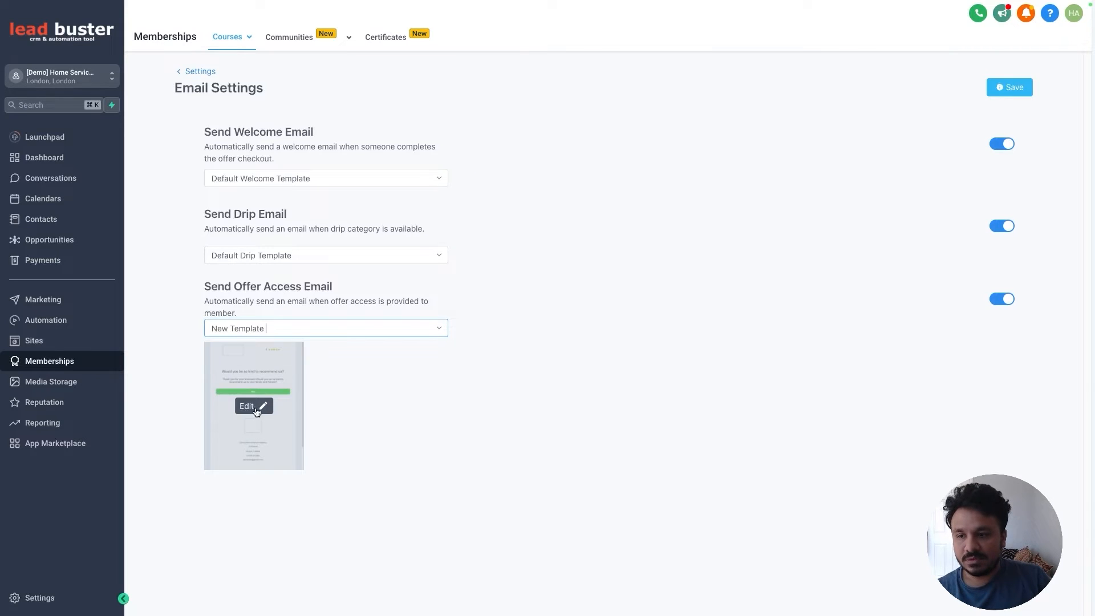
{"action": "left_click", "coordinate": [367, 335]}
{"action": "left_click", "coordinate": [283, 388]}
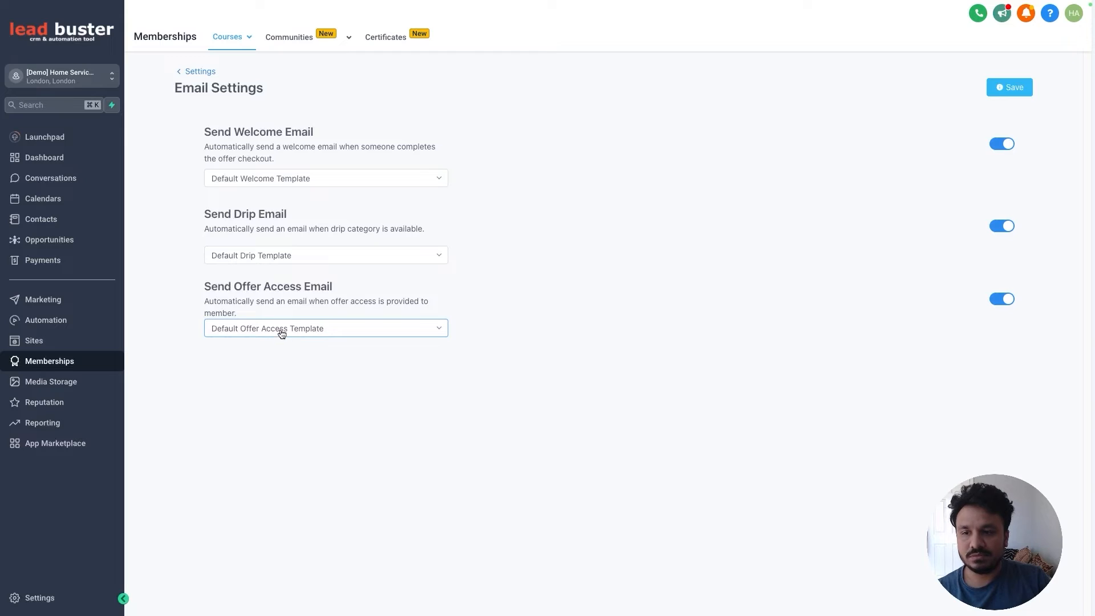
{"action": "left_click", "coordinate": [1010, 87]}
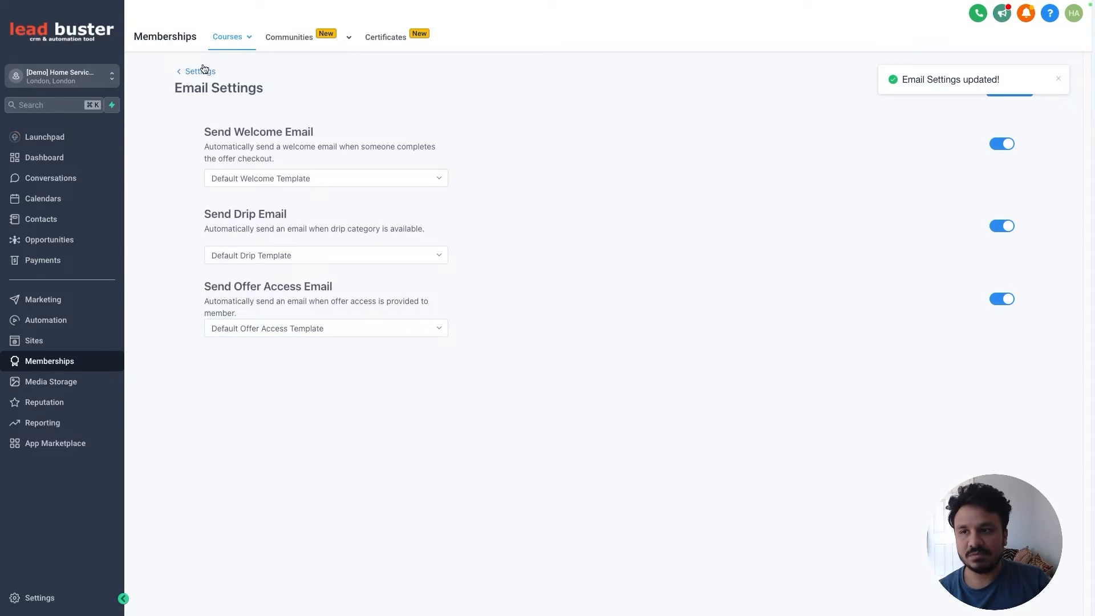
Step: Switch off Send Drip Email, save again, and return to the settings overview
{"action": "left_click", "coordinate": [999, 227]}
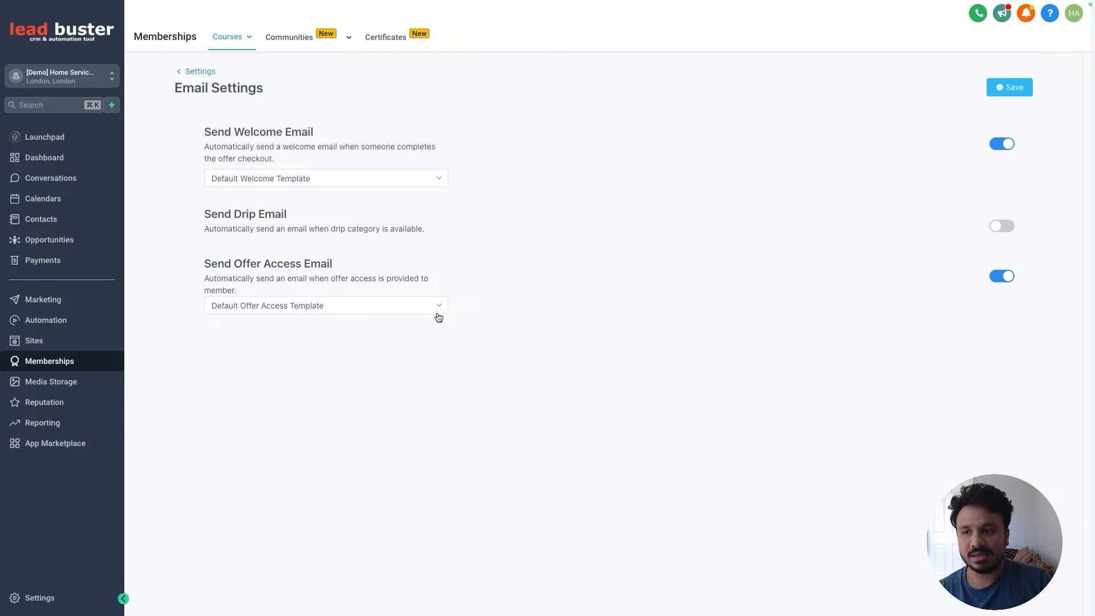
{"action": "left_click", "coordinate": [1013, 91]}
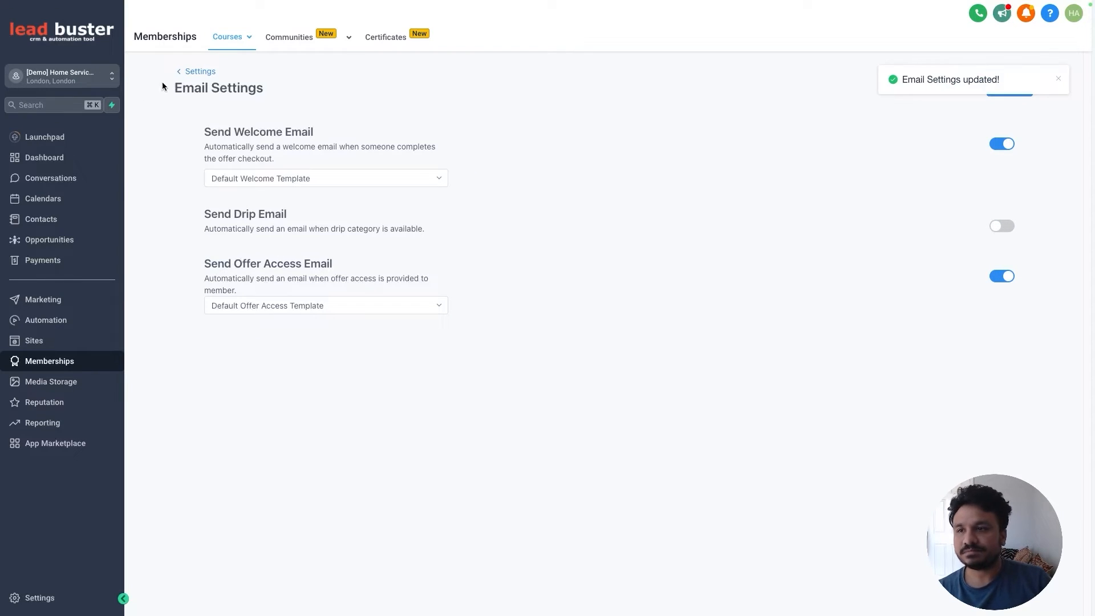
{"action": "left_click", "coordinate": [188, 71]}
{"action": "left_click", "coordinate": [279, 209]}
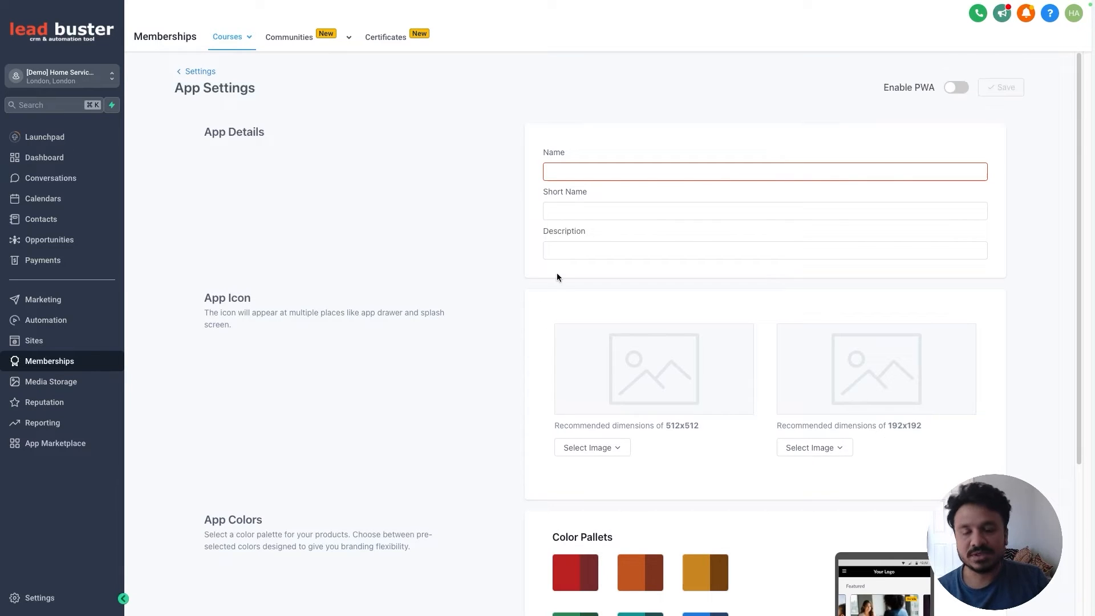
{"action": "double_click", "coordinate": [922, 88]}
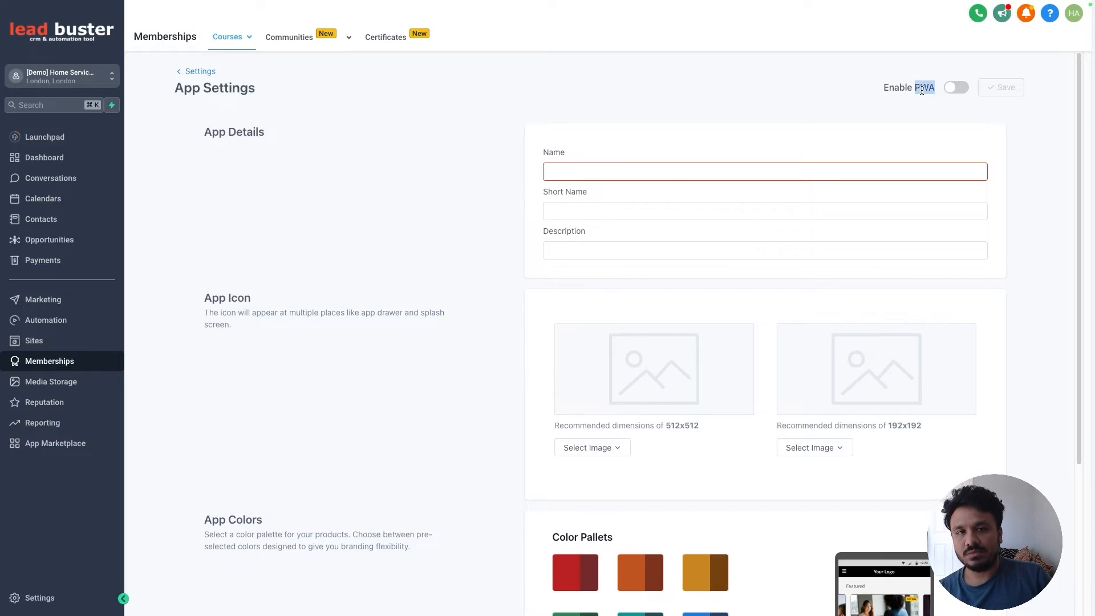
{"action": "left_click", "coordinate": [922, 89]}
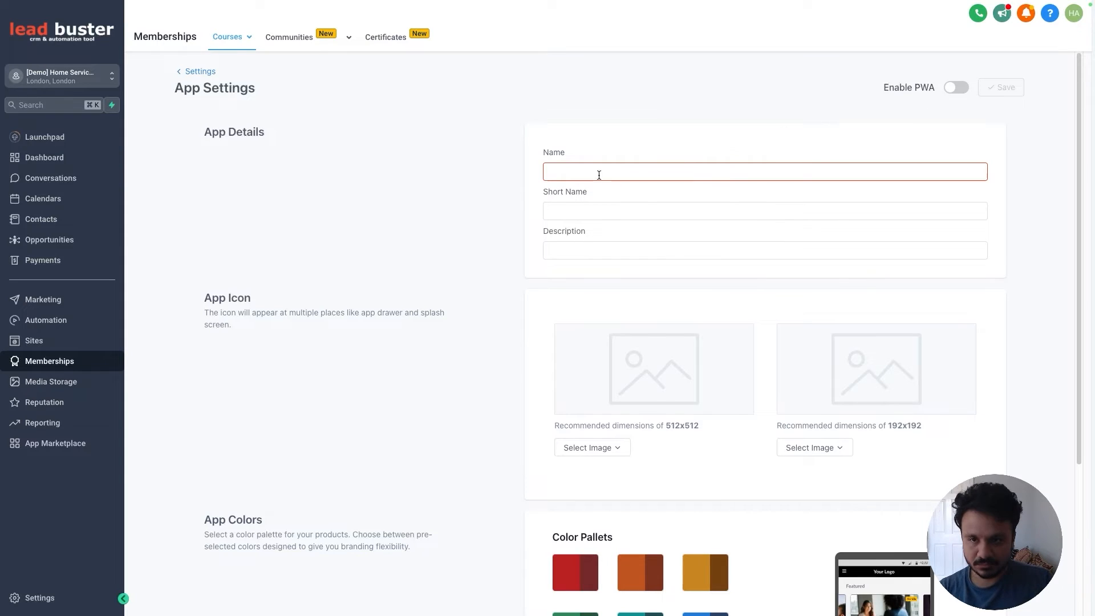
{"action": "scroll", "coordinate": [721, 353], "scroll_direction": "down", "scroll_amount": 2}
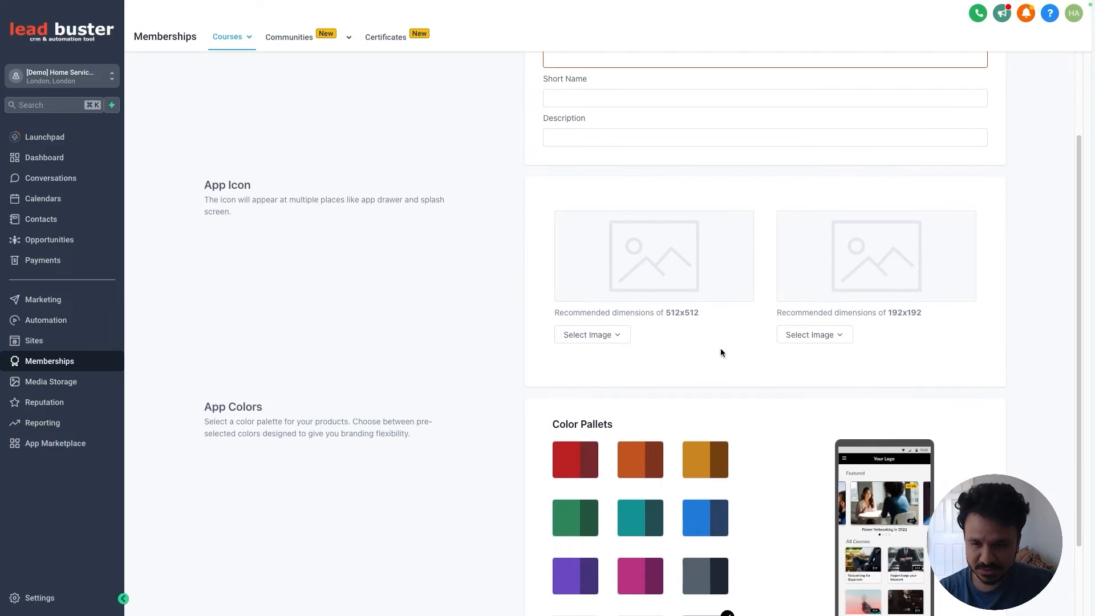
{"action": "scroll", "coordinate": [683, 289], "scroll_direction": "down", "scroll_amount": 2}
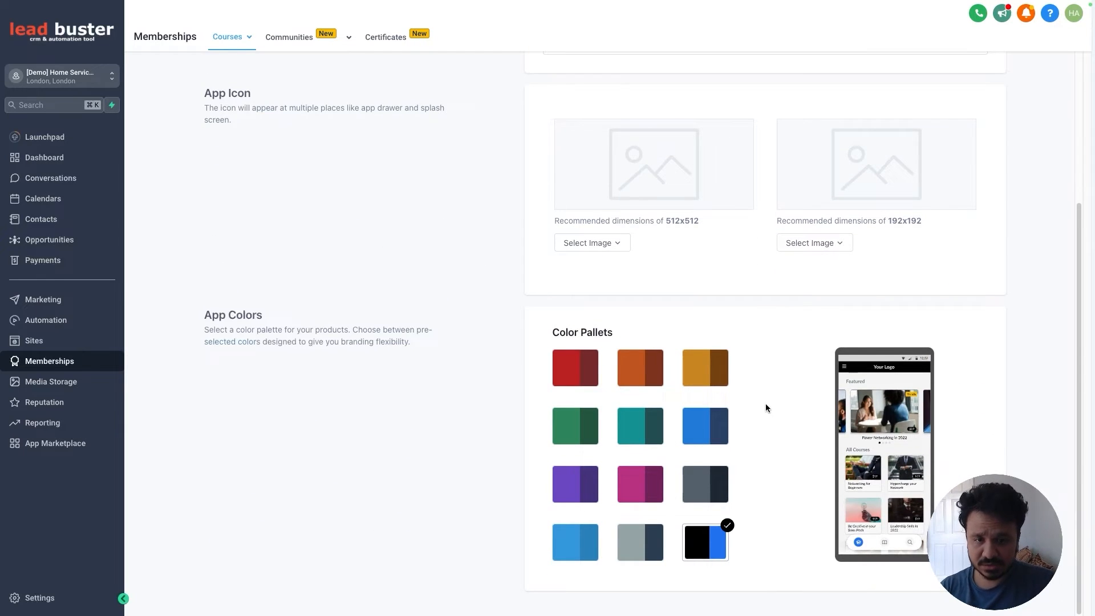
{"action": "scroll", "coordinate": [768, 409], "scroll_direction": "up", "scroll_amount": 4}
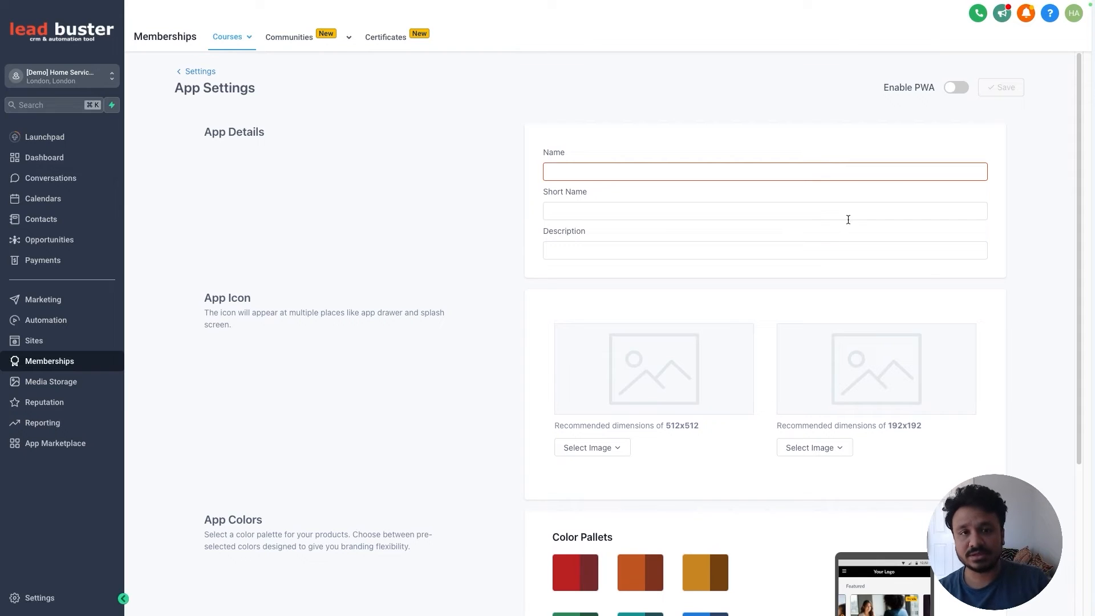
{"action": "left_click", "coordinate": [870, 206]}
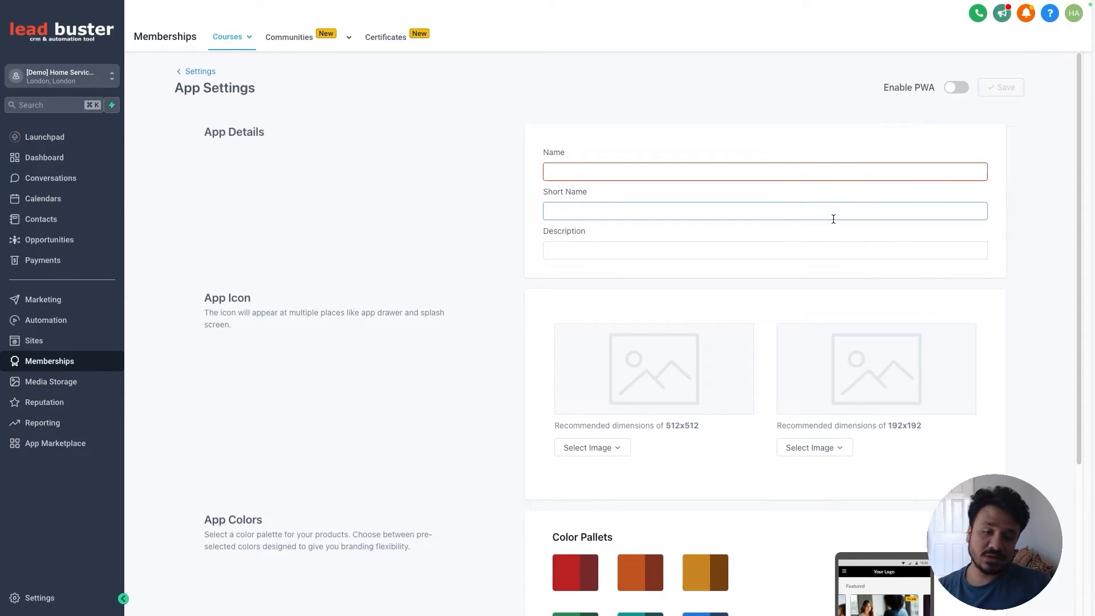
{"action": "left_click", "coordinate": [805, 234]}
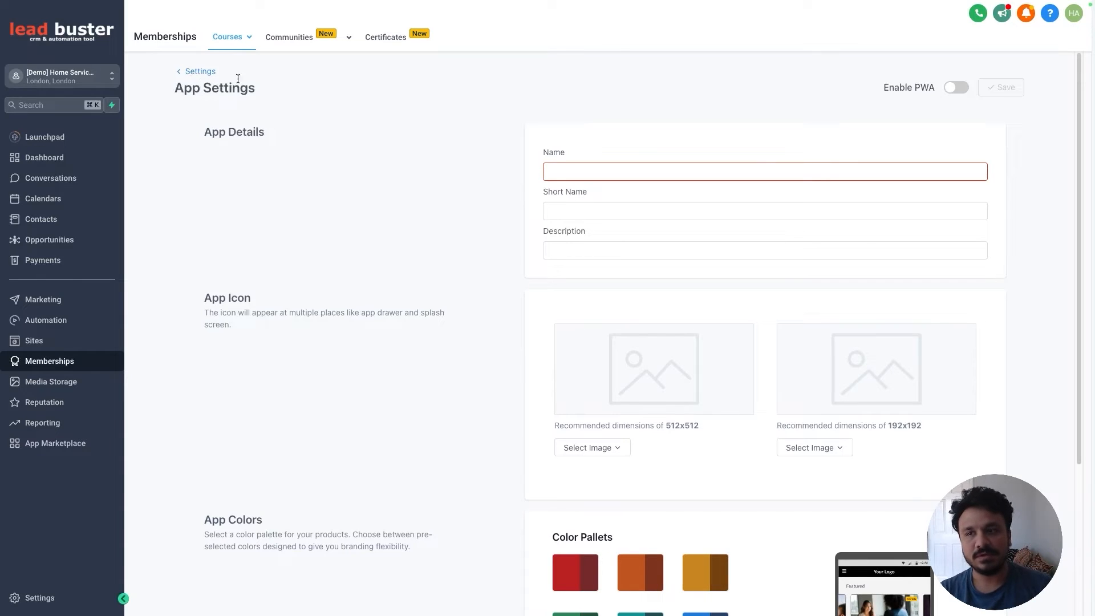
{"action": "left_click", "coordinate": [194, 72]}
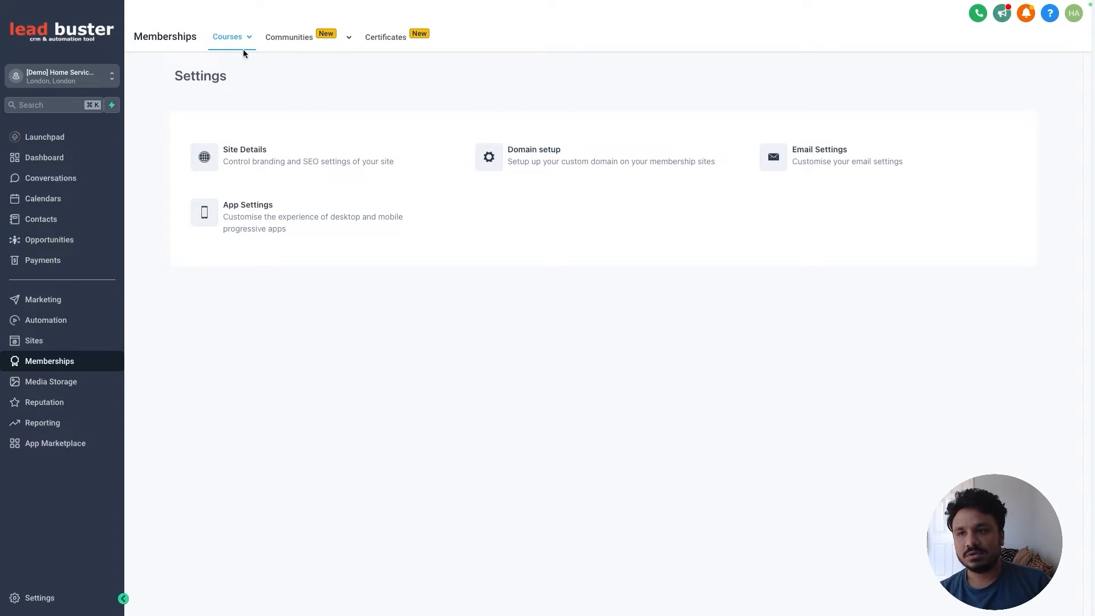
Step: View the Learn GoHighLevel checkout link from the Offers list, select its URL, then close it
{"action": "mouse_move", "coordinate": [243, 53]}
{"action": "left_click", "coordinate": [231, 103]}
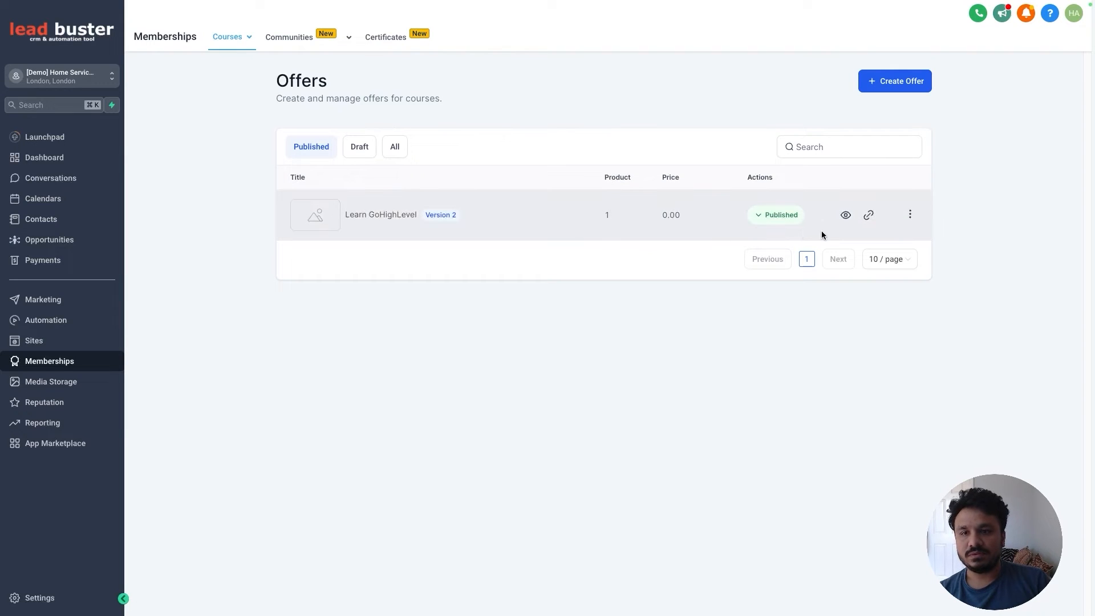
{"action": "left_click", "coordinate": [870, 220]}
{"action": "left_click", "coordinate": [681, 292]}
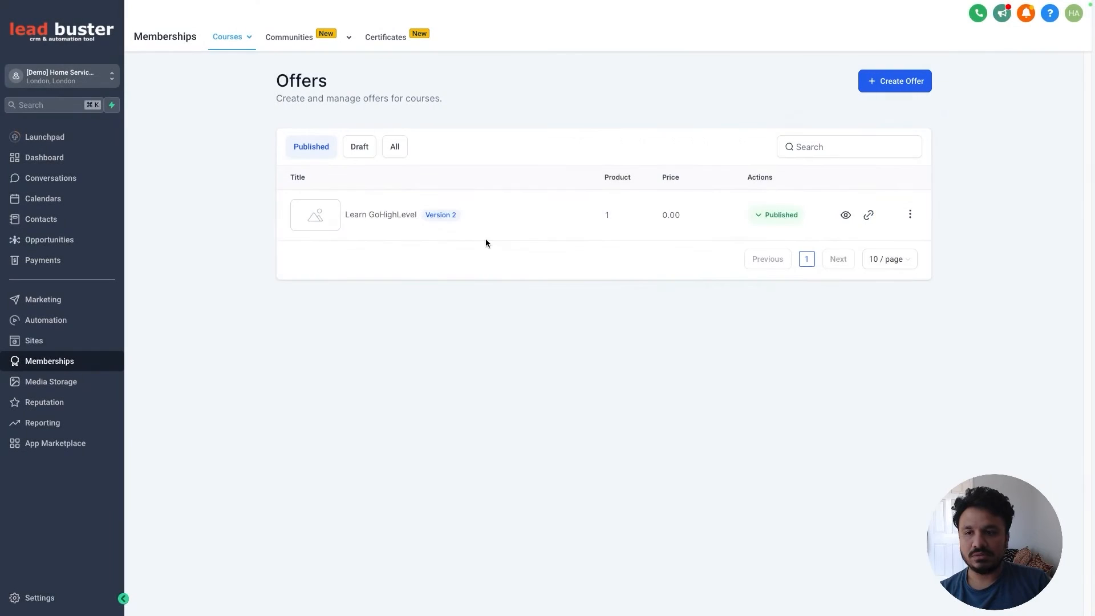
{"action": "left_click", "coordinate": [869, 215]}
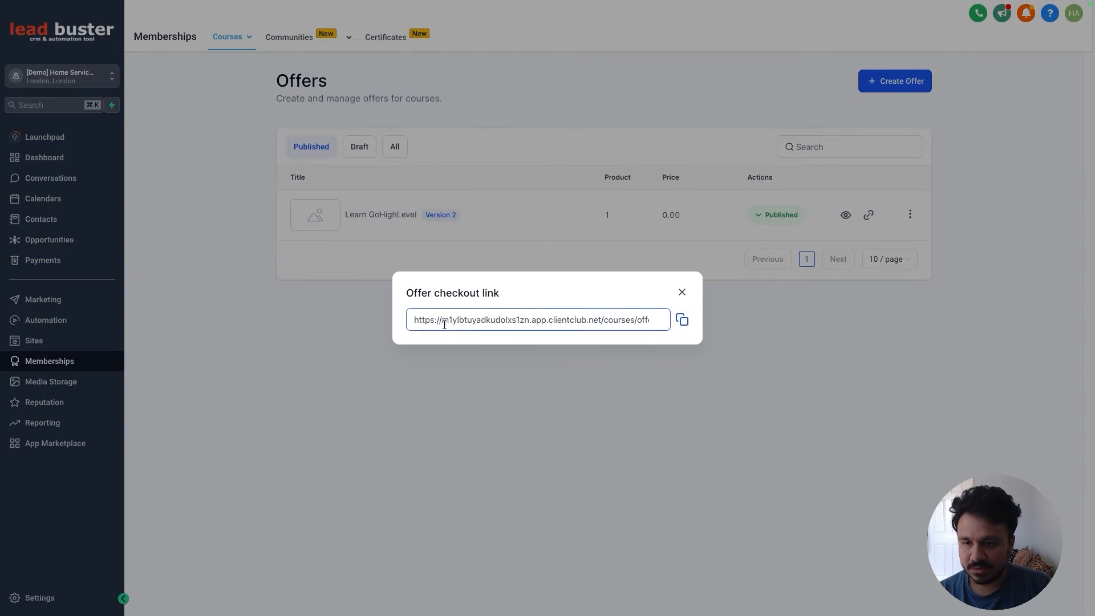
{"action": "left_click_drag", "start_coordinate": [443, 327], "coordinate": [664, 327]}
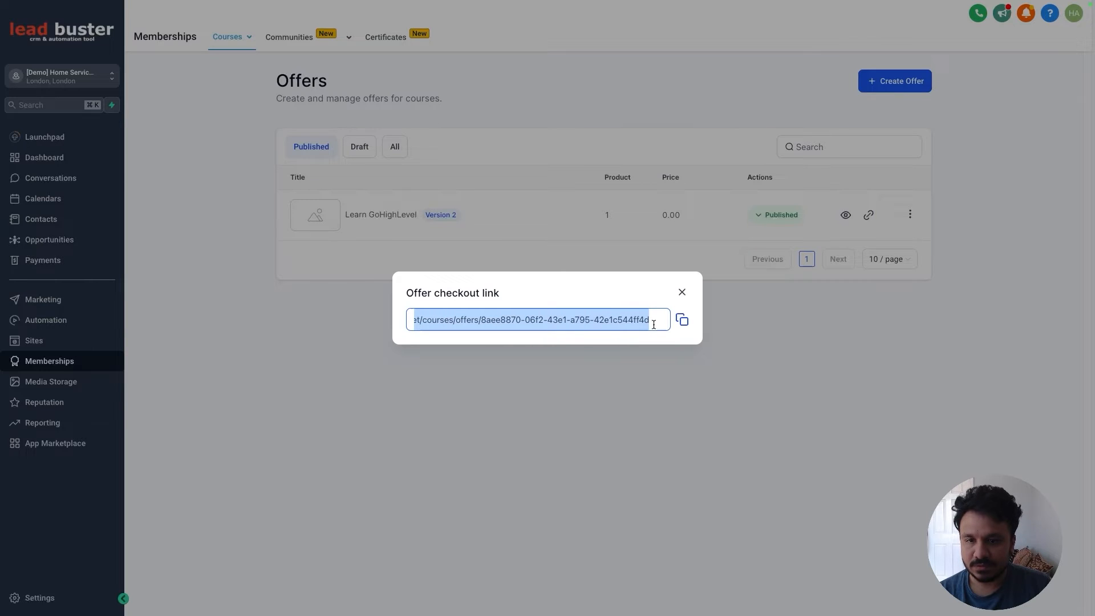
{"action": "left_click", "coordinate": [545, 300]}
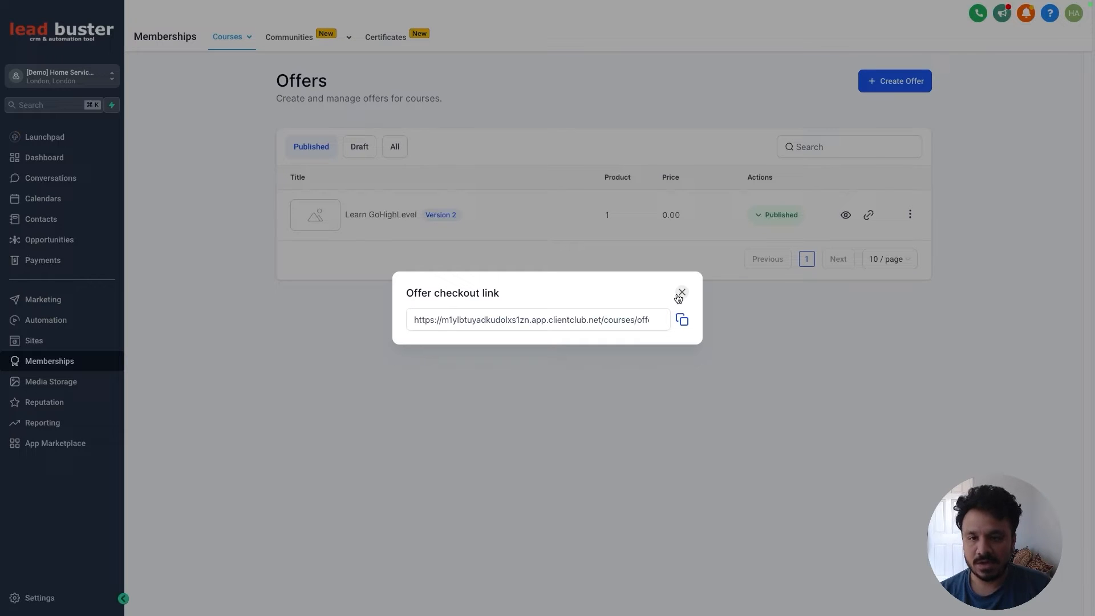
{"action": "left_click", "coordinate": [679, 295]}
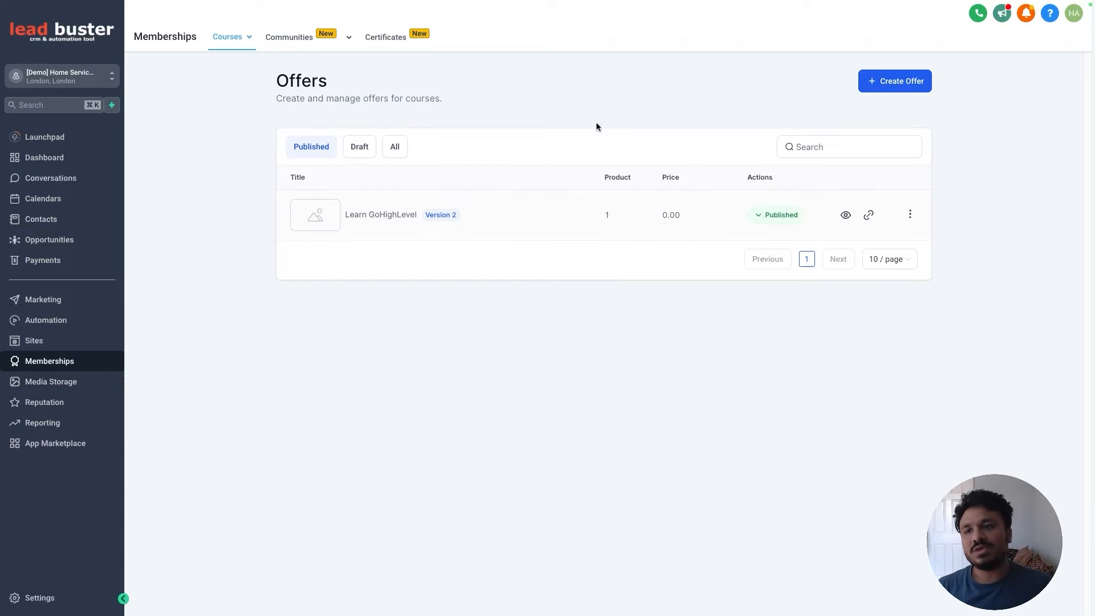
{"action": "mouse_move", "coordinate": [243, 35]}
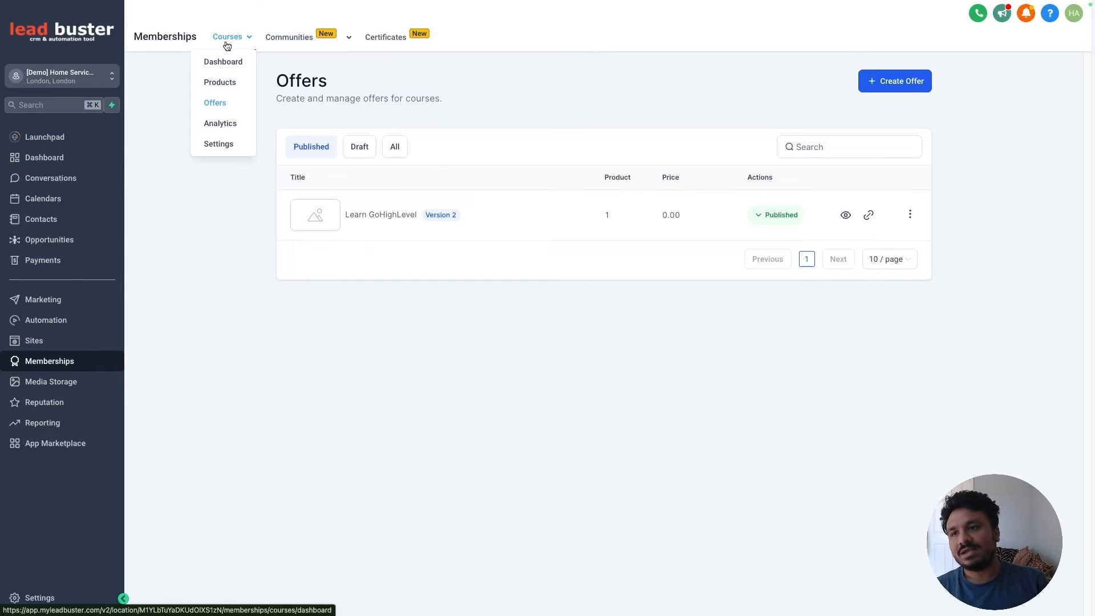
Step: Enter portal.homeservicemastery.net as the portal's custom domain in Domain setup and add it
{"action": "left_click", "coordinate": [230, 146]}
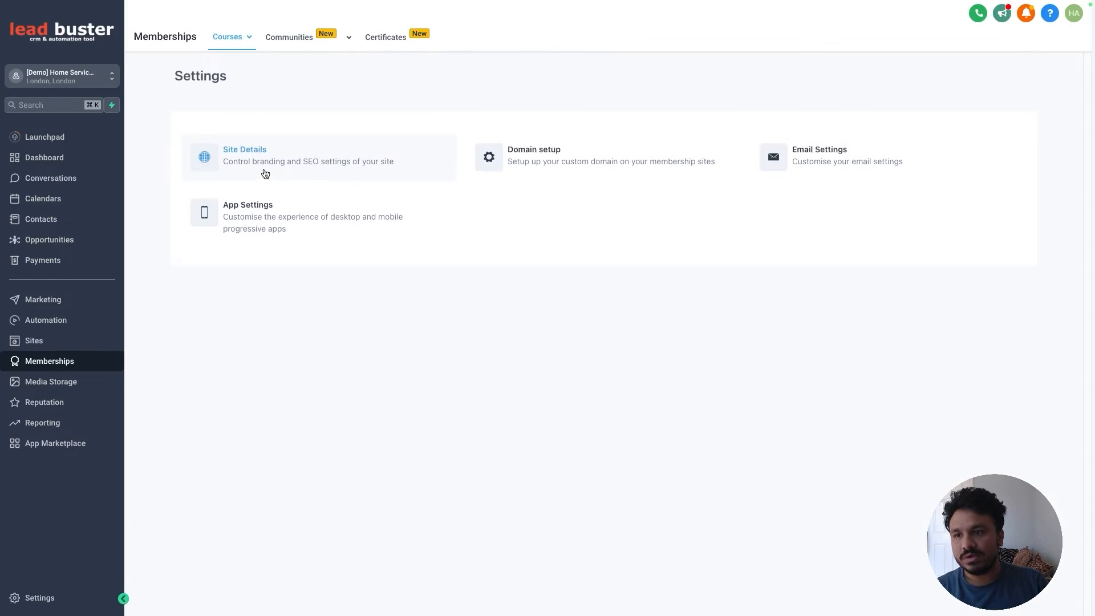
{"action": "left_click", "coordinate": [497, 165]}
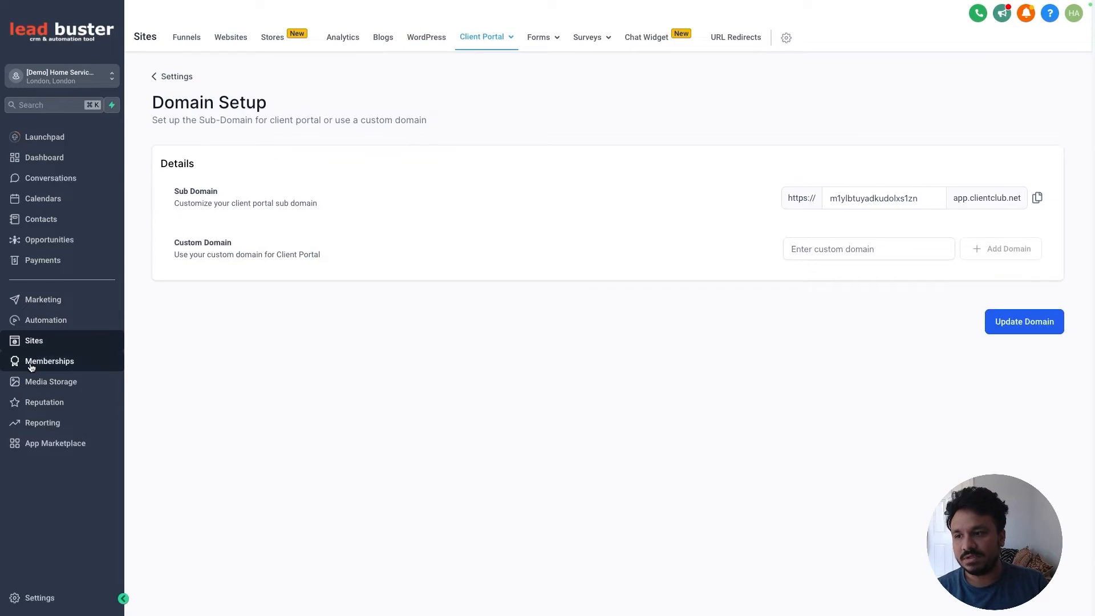
{"action": "mouse_move", "coordinate": [478, 39]}
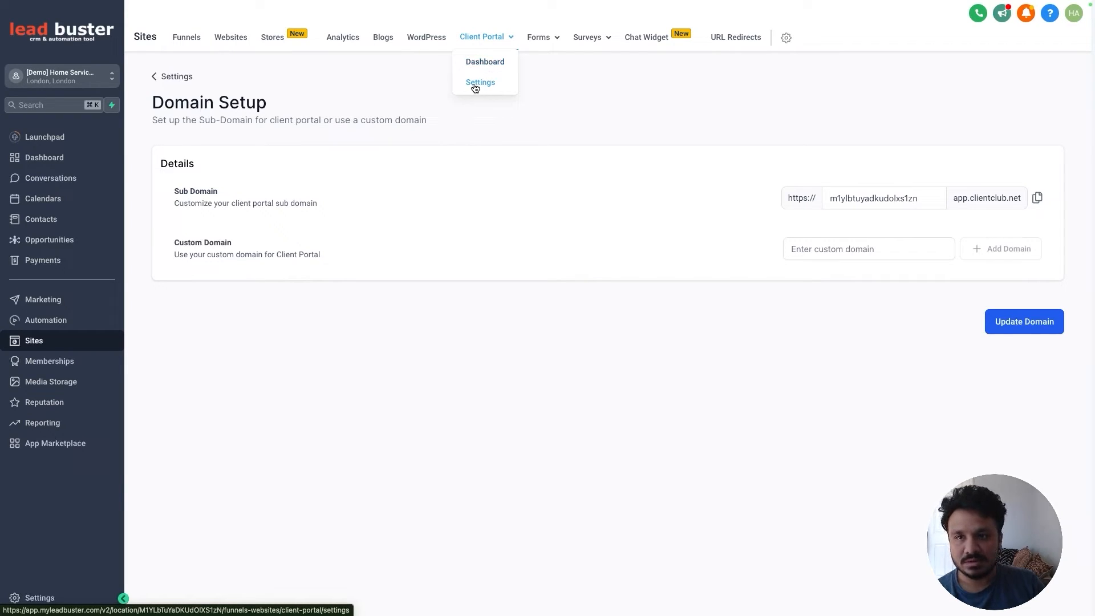
{"action": "left_click", "coordinate": [856, 250]}
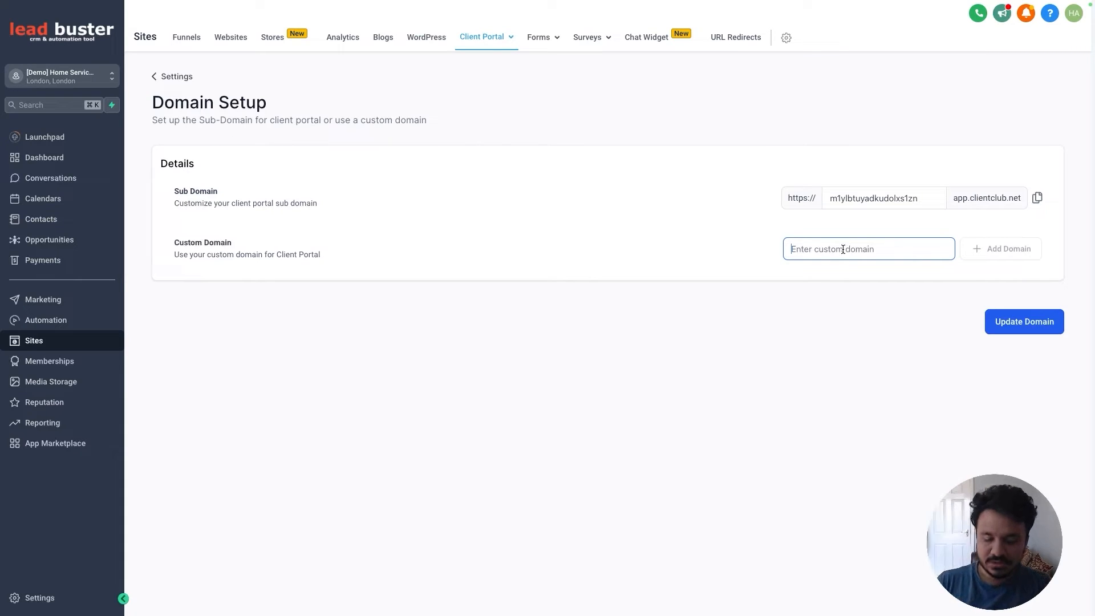
{"action": "type", "text": "portal.ho"}
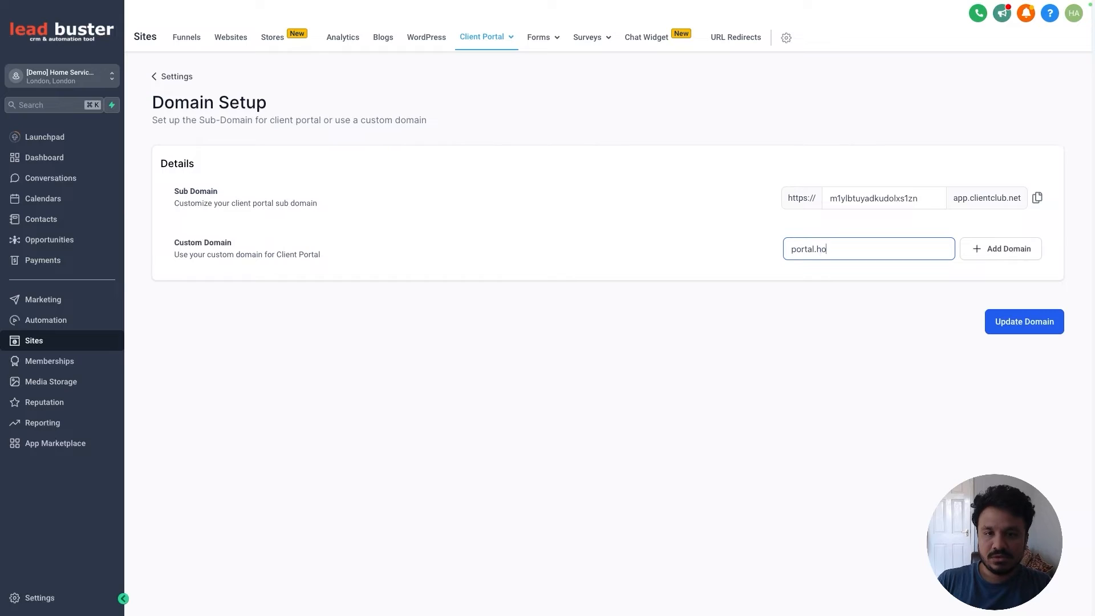
{"action": "type", "text": "meservicemaste"}
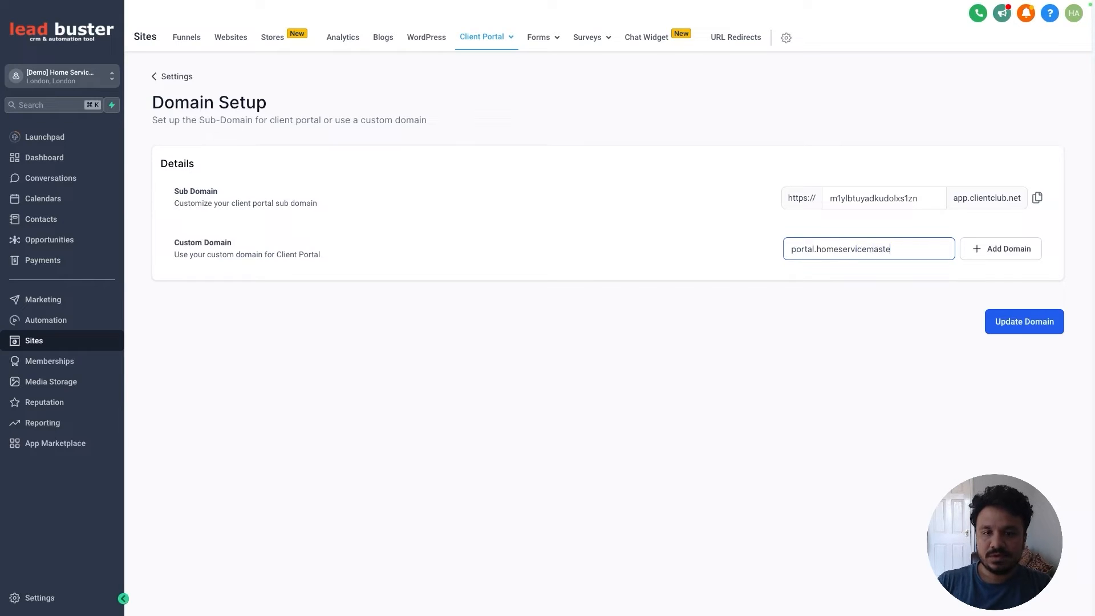
{"action": "type", "text": "ryn.net"}
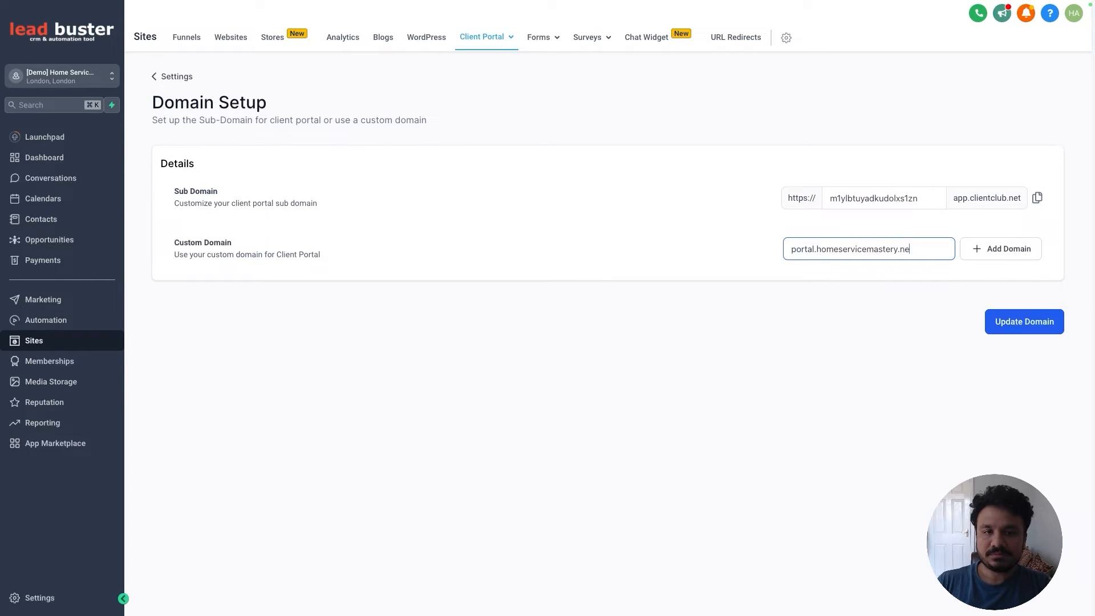
{"action": "left_click", "coordinate": [1021, 248]}
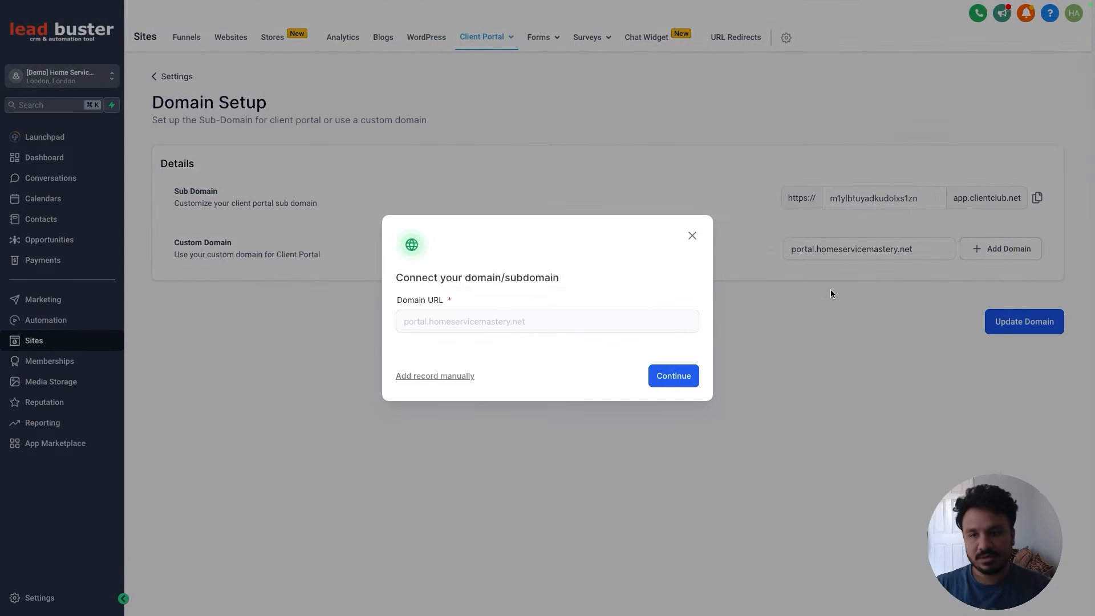
Step: Add the portal CNAME record manually, verify the DNS records, and confirm the portal domain loads
{"action": "left_click", "coordinate": [446, 377]}
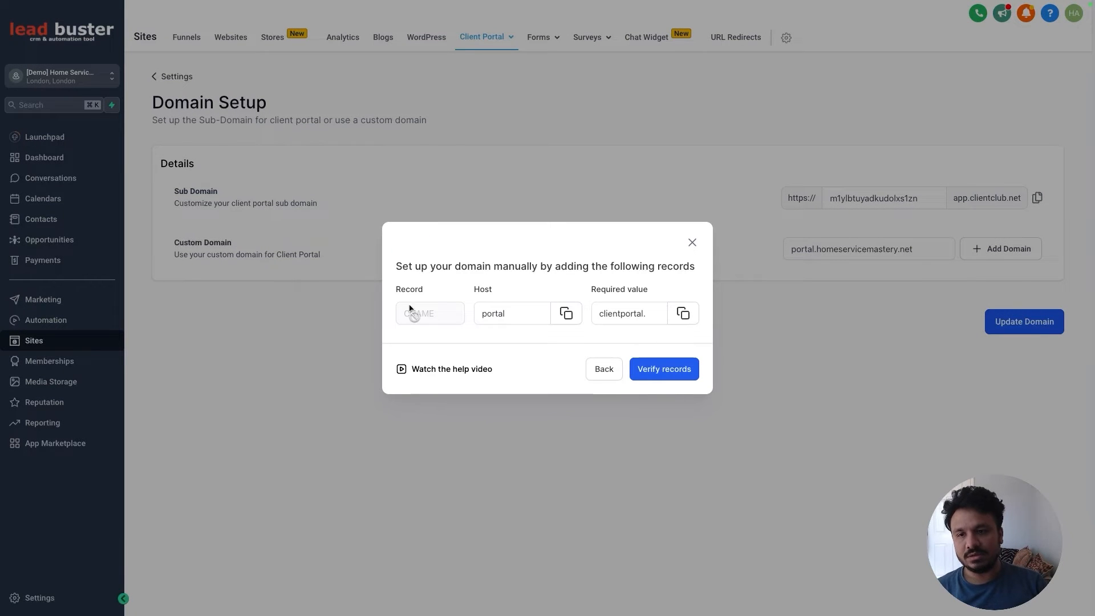
{"action": "left_click", "coordinate": [509, 317]}
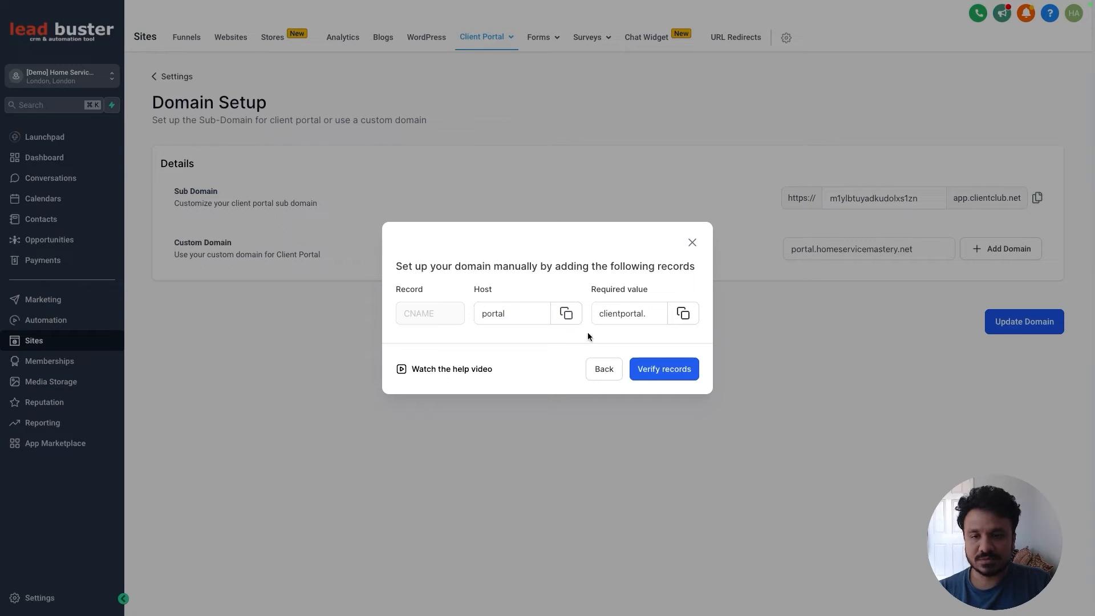
{"action": "left_click", "coordinate": [666, 370]}
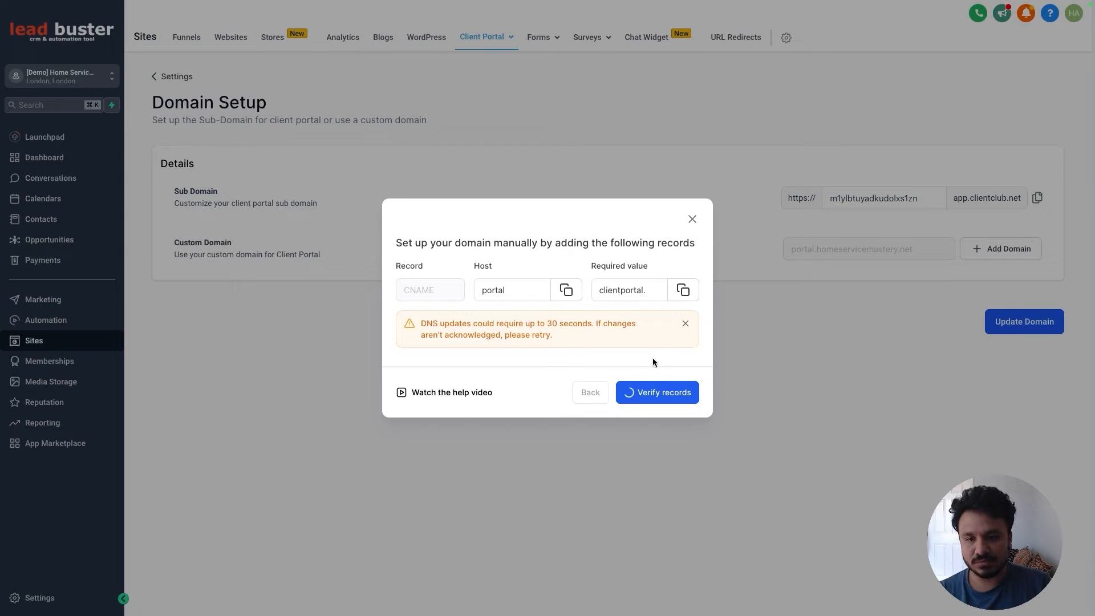
{"action": "left_click", "coordinate": [631, 399]}
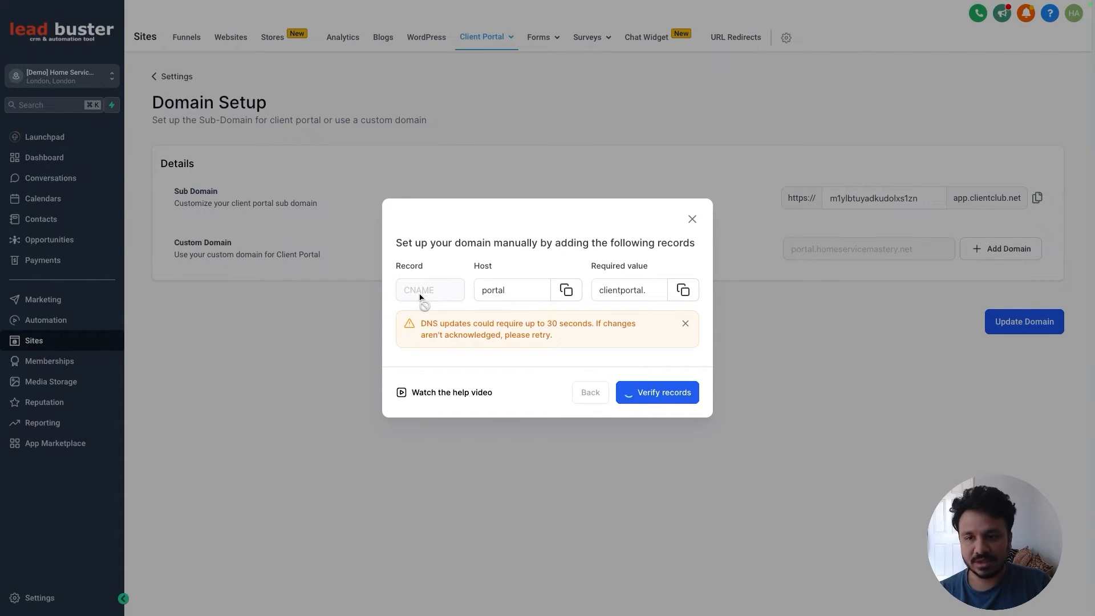
{"action": "left_click", "coordinate": [529, 293]}
{"action": "left_click", "coordinate": [636, 289]}
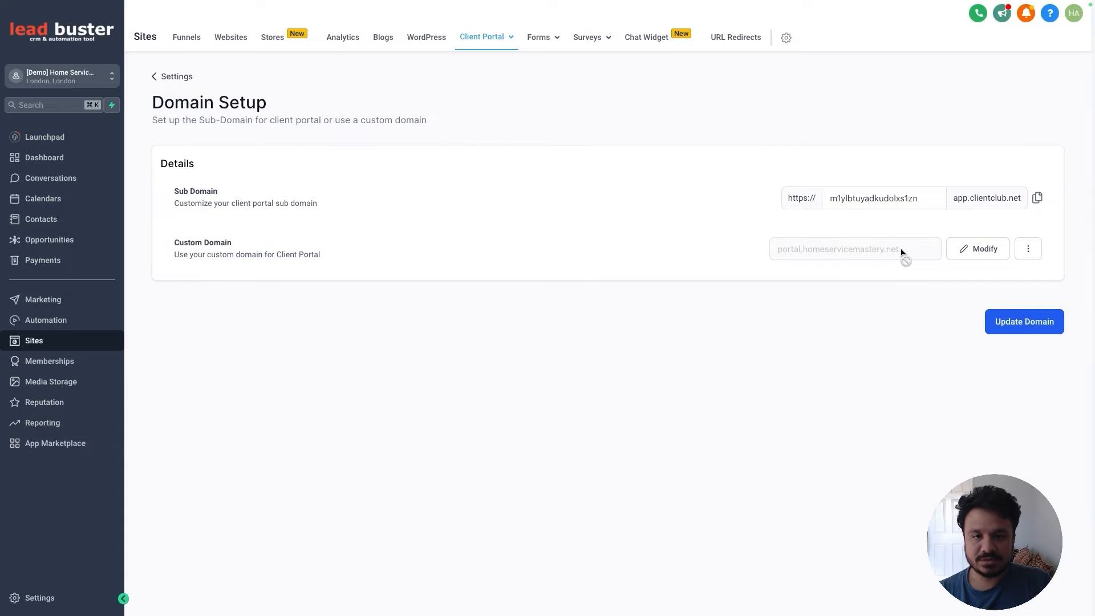
{"action": "left_click_drag", "start_coordinate": [902, 255], "coordinate": [779, 254]}
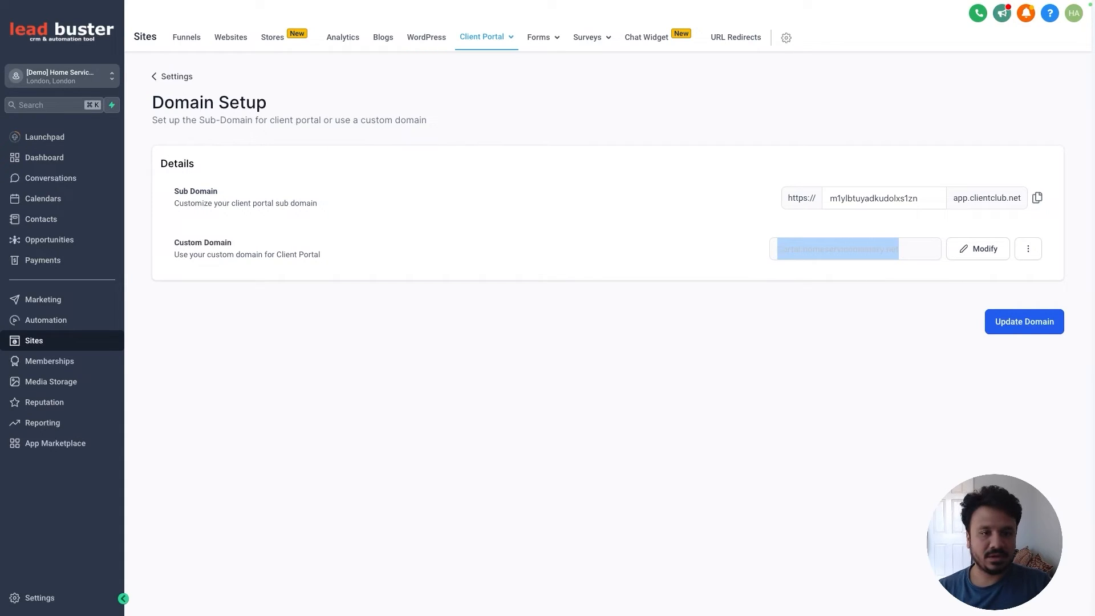
{"action": "mouse_move", "coordinate": [74, 4]}
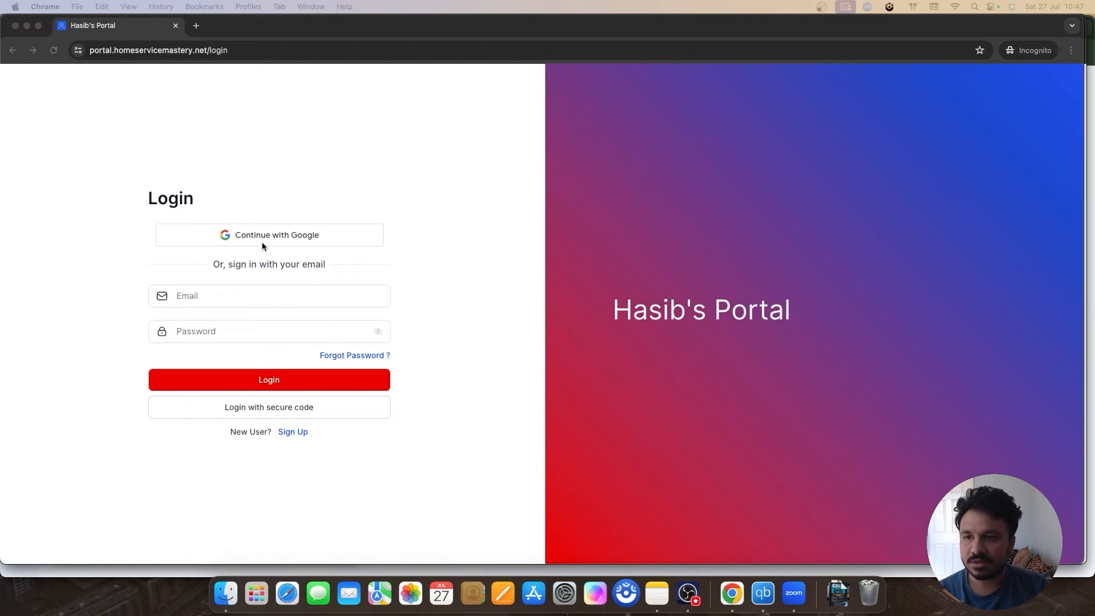
Step: Close the incognito portal login window and return to the Lead Buster dashboard
{"action": "left_click", "coordinate": [16, 26]}
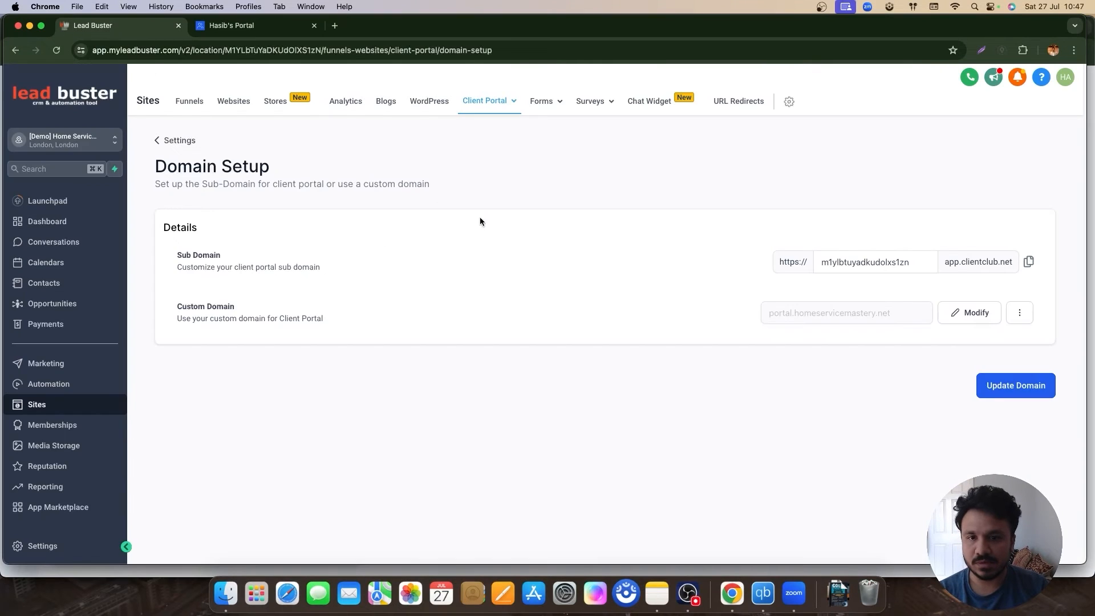
{"action": "left_click", "coordinate": [176, 142]}
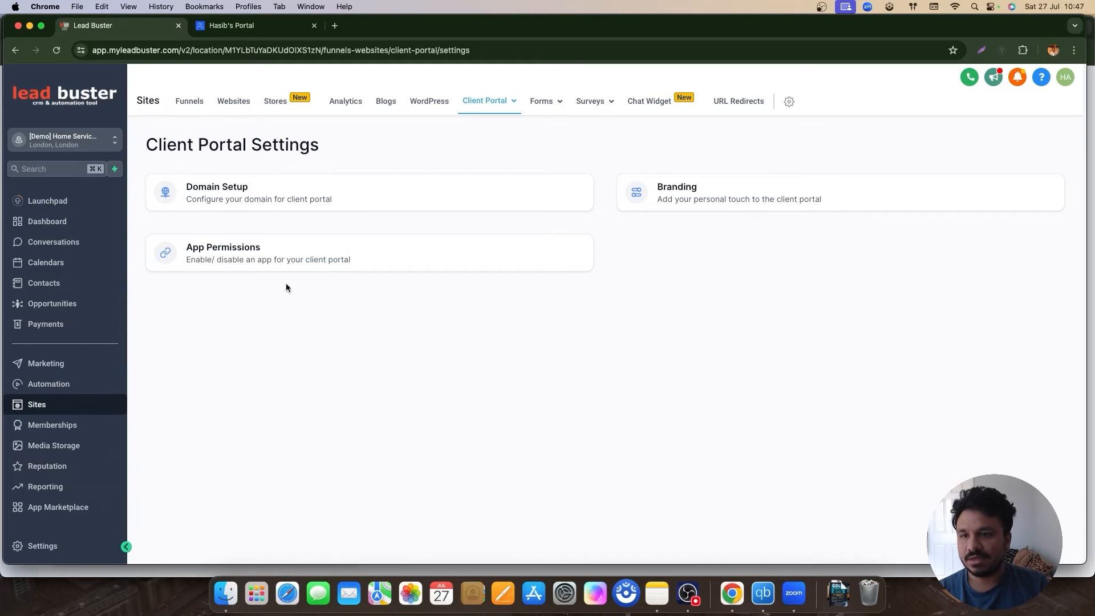
{"action": "left_click", "coordinate": [59, 221]}
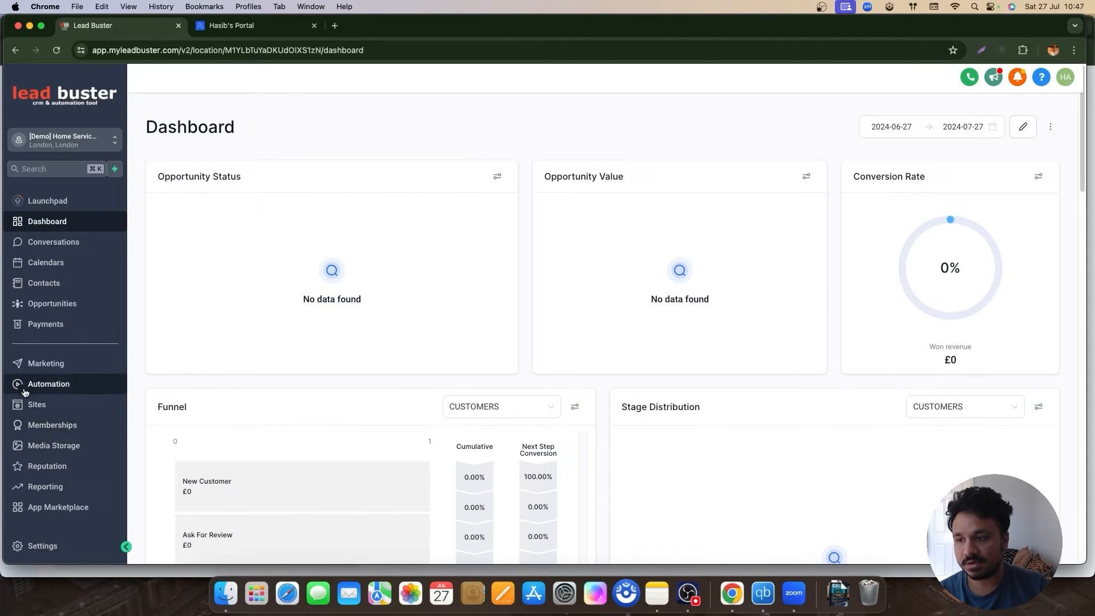
Step: From Sites, open Client Portal settings, check Domain Setup, then open the Branding page
{"action": "left_click", "coordinate": [36, 405]}
{"action": "mouse_move", "coordinate": [485, 102]}
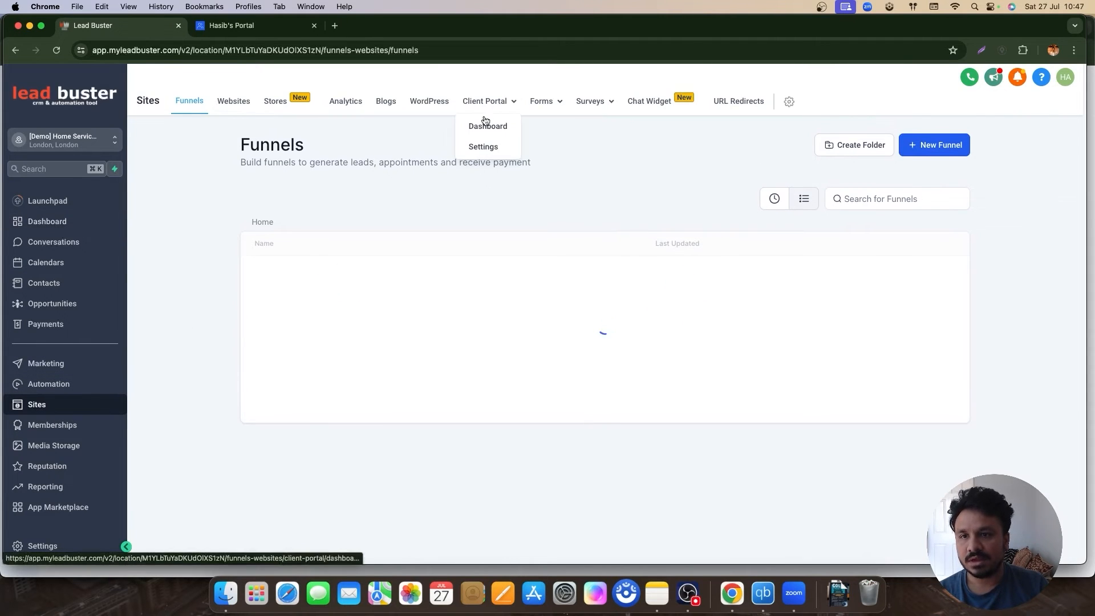
{"action": "left_click", "coordinate": [484, 146]}
{"action": "left_click", "coordinate": [283, 192]}
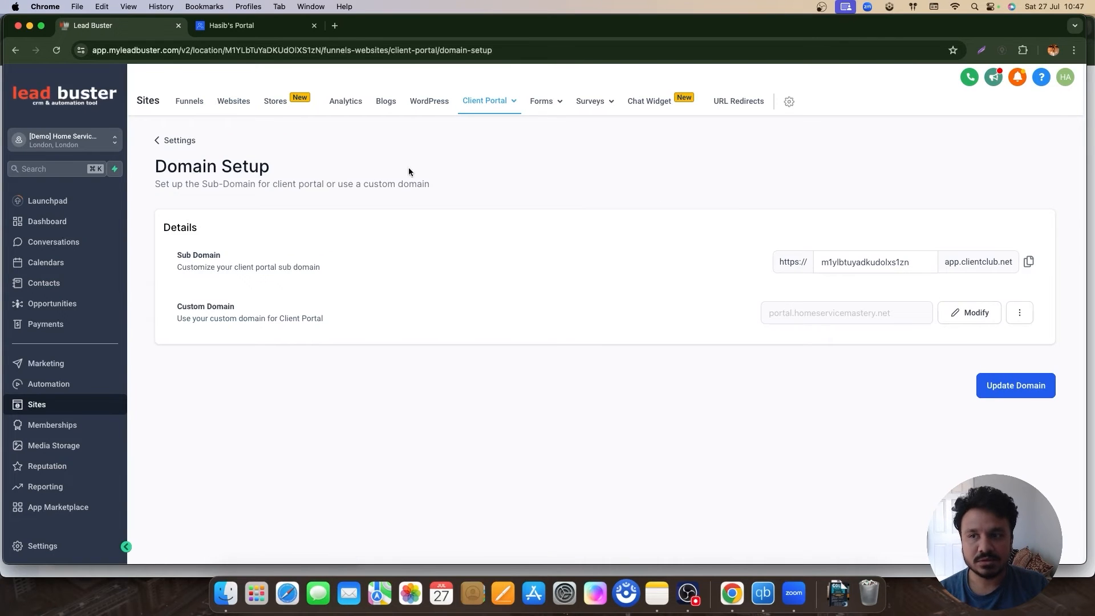
{"action": "left_click", "coordinate": [178, 139]}
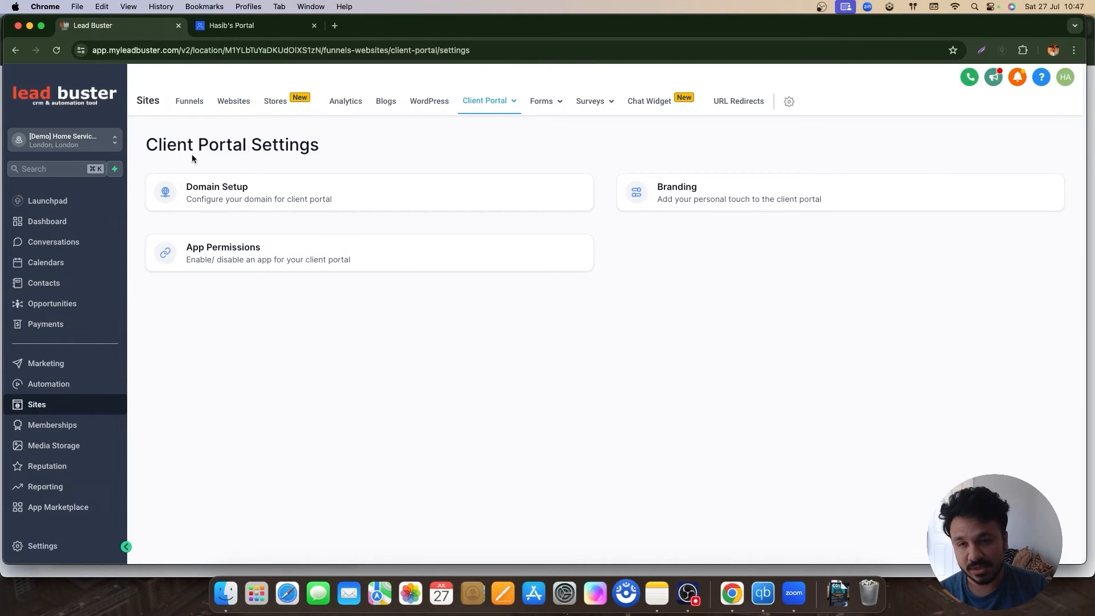
{"action": "left_click", "coordinate": [690, 201]}
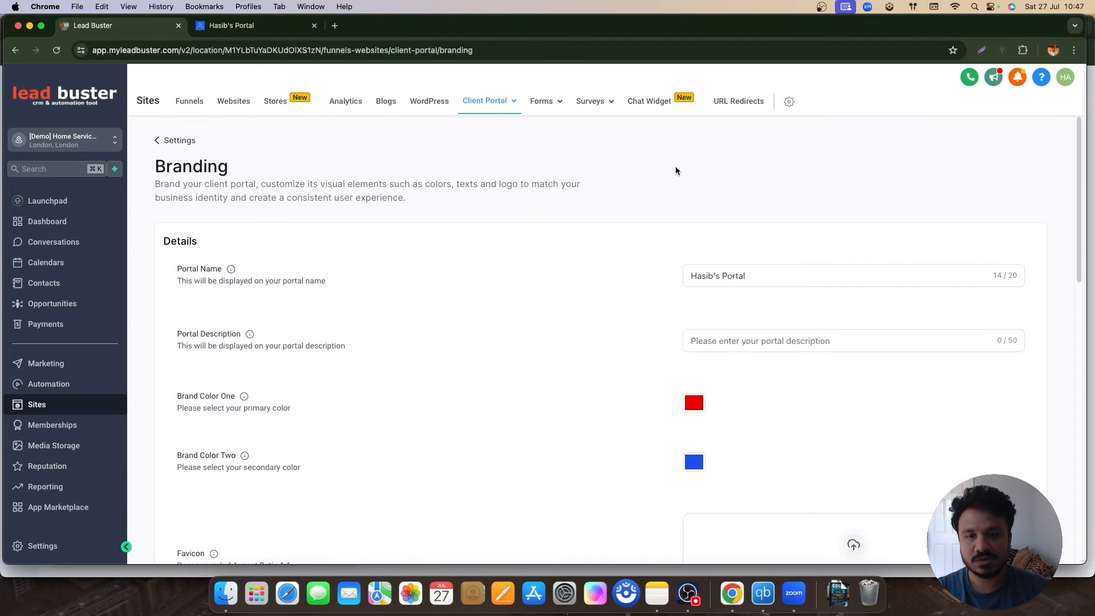
Step: Review the portal name, description and primary brand colour, leaving them unchanged
{"action": "triple_click", "coordinate": [722, 279]}
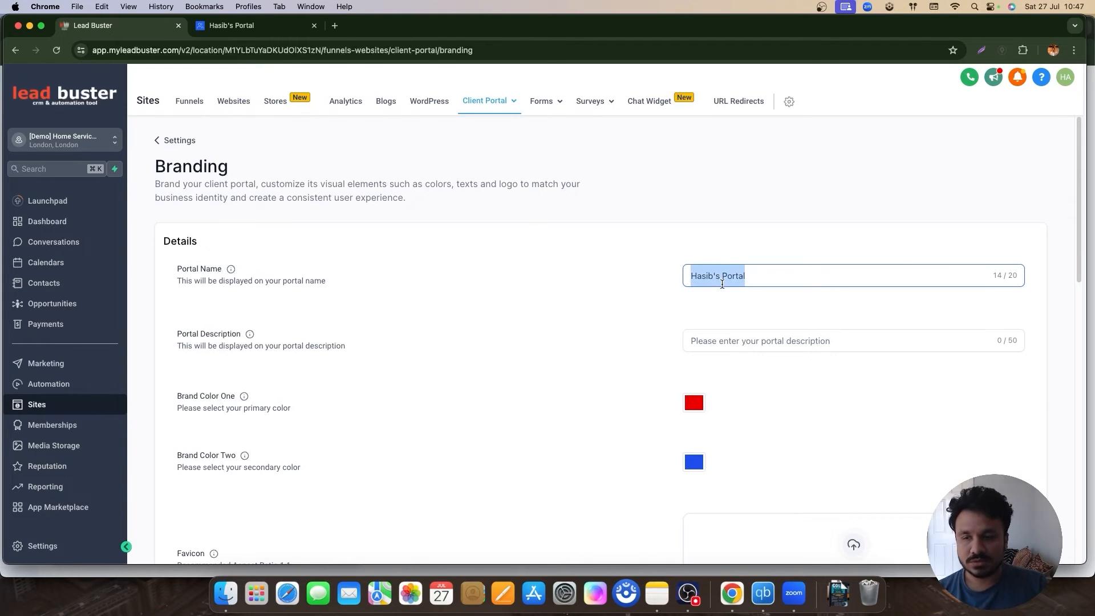
{"action": "left_click", "coordinate": [279, 33]}
{"action": "left_click", "coordinate": [100, 26]}
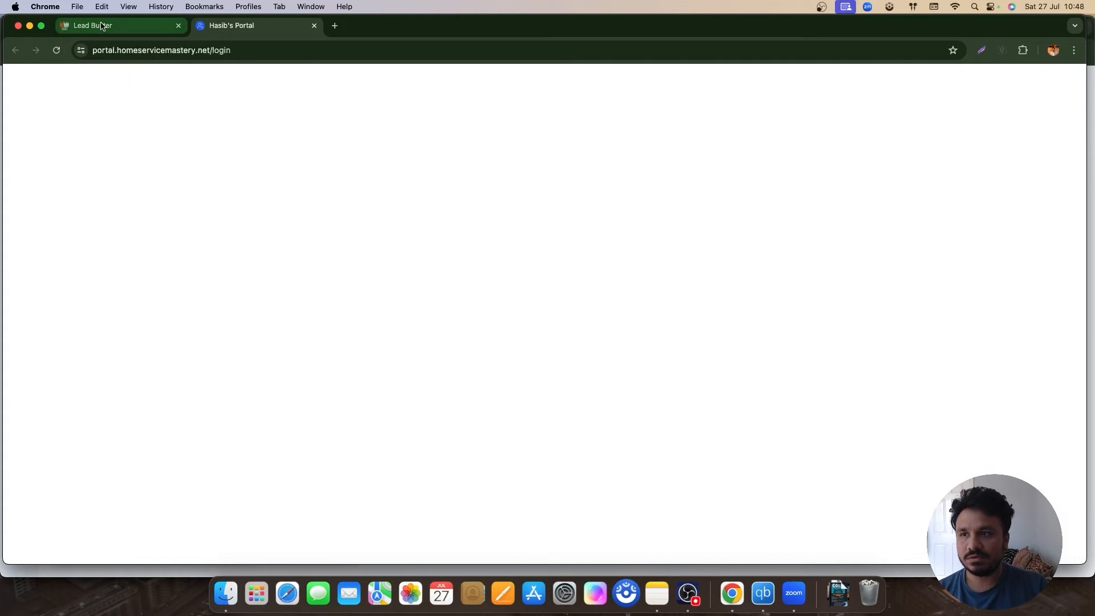
{"action": "left_click", "coordinate": [717, 337]}
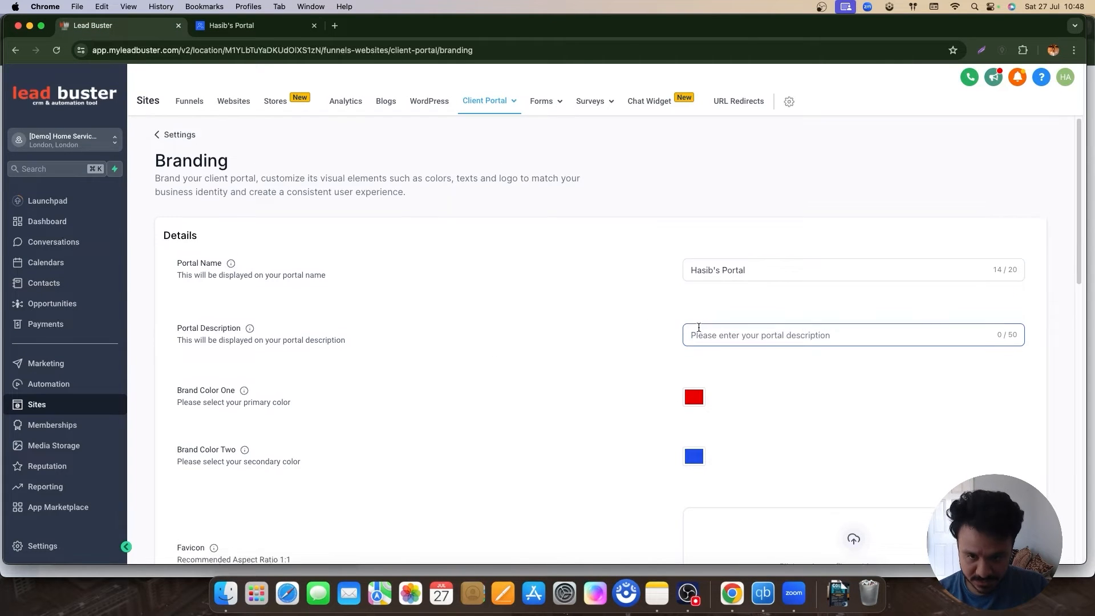
{"action": "scroll", "coordinate": [690, 354], "scroll_direction": "down", "scroll_amount": 2}
{"action": "left_click", "coordinate": [655, 372]}
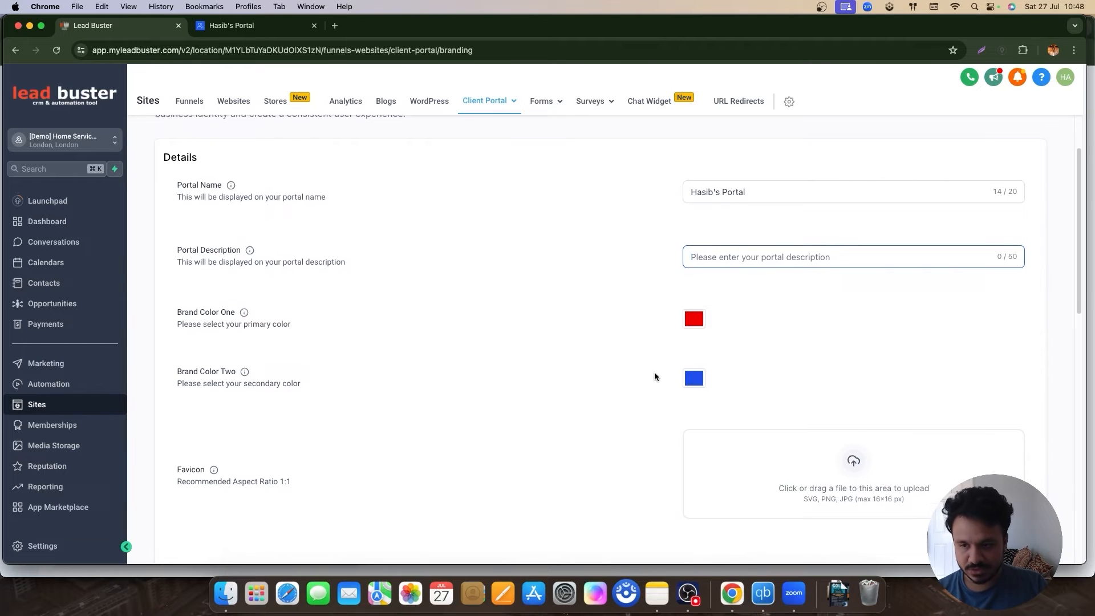
{"action": "scroll", "coordinate": [668, 297], "scroll_direction": "down", "scroll_amount": 2}
{"action": "left_click", "coordinate": [701, 245]}
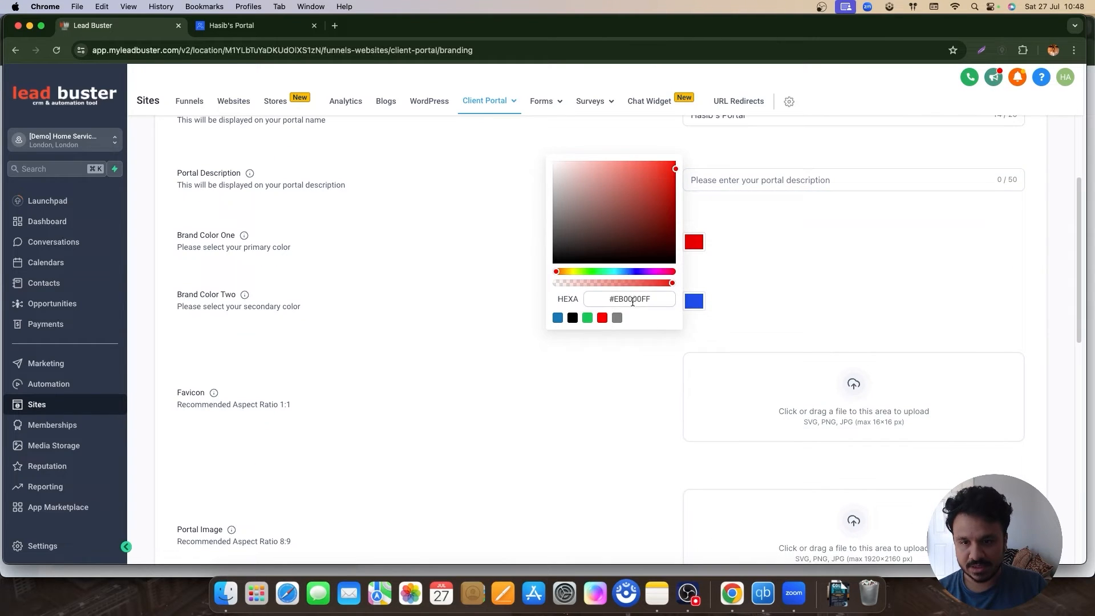
{"action": "left_click", "coordinate": [736, 283]}
{"action": "scroll", "coordinate": [483, 359], "scroll_direction": "down", "scroll_amount": 3}
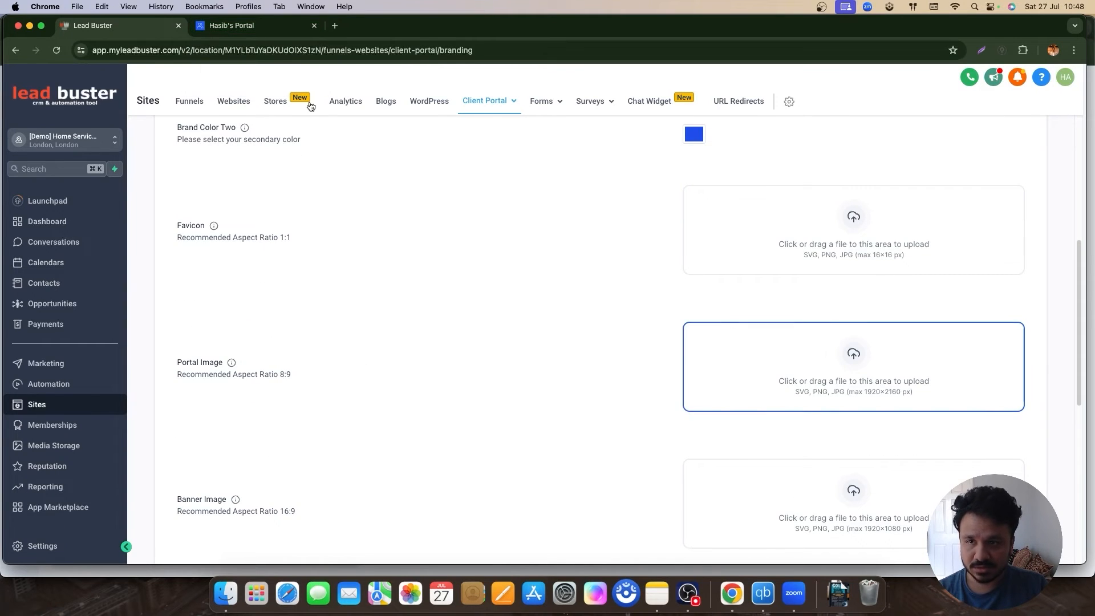
Step: Compare with the portal login page, save the branding, and return to Client Portal Settings
{"action": "left_click", "coordinate": [232, 25]}
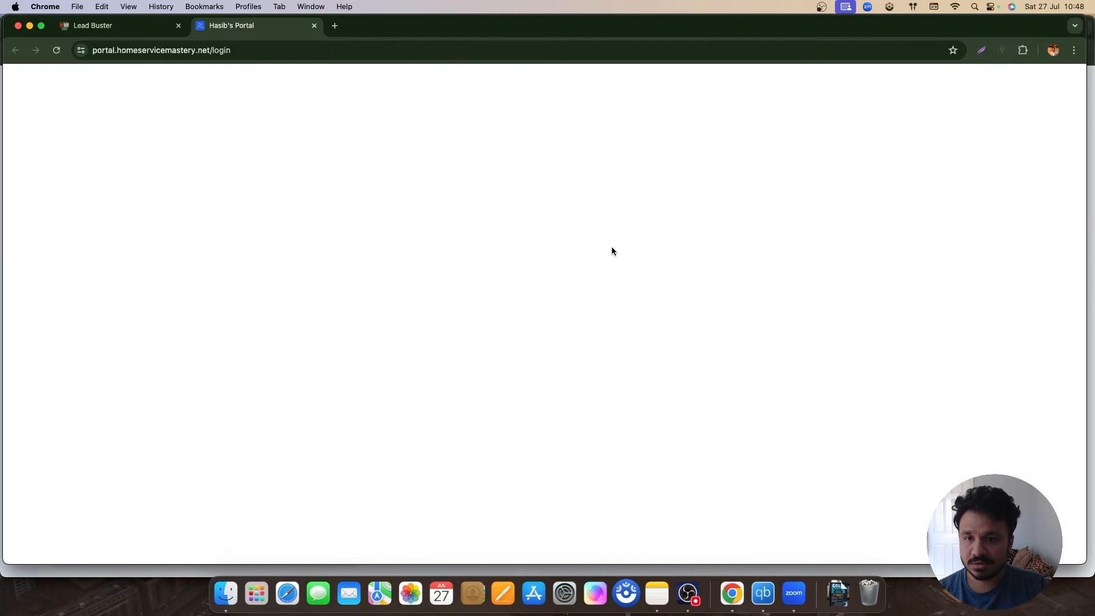
{"action": "left_click", "coordinate": [141, 24]}
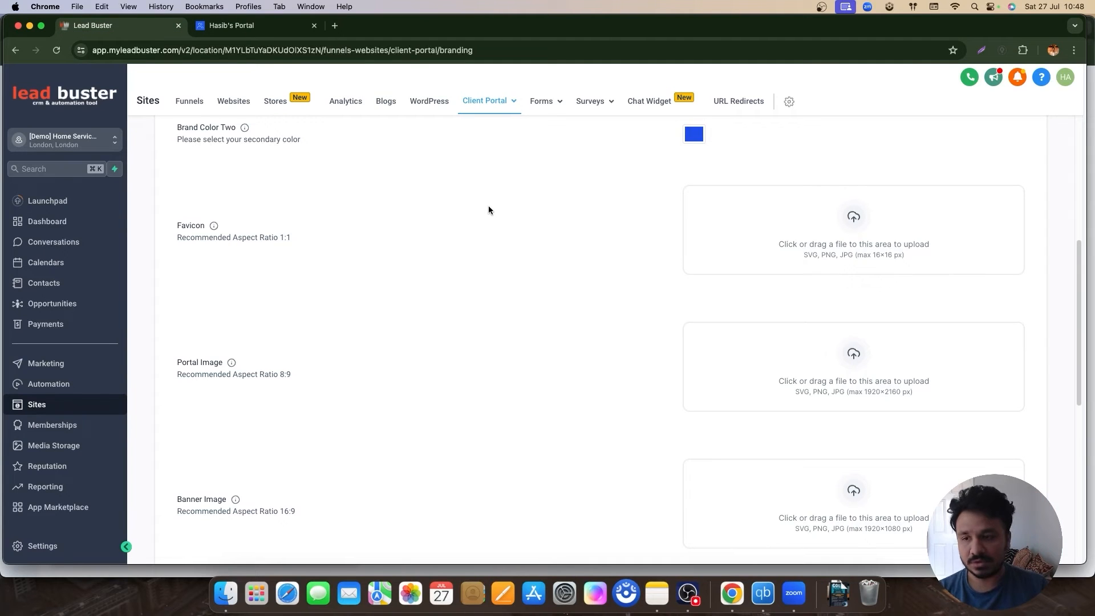
{"action": "scroll", "coordinate": [319, 439], "scroll_direction": "down", "scroll_amount": 2}
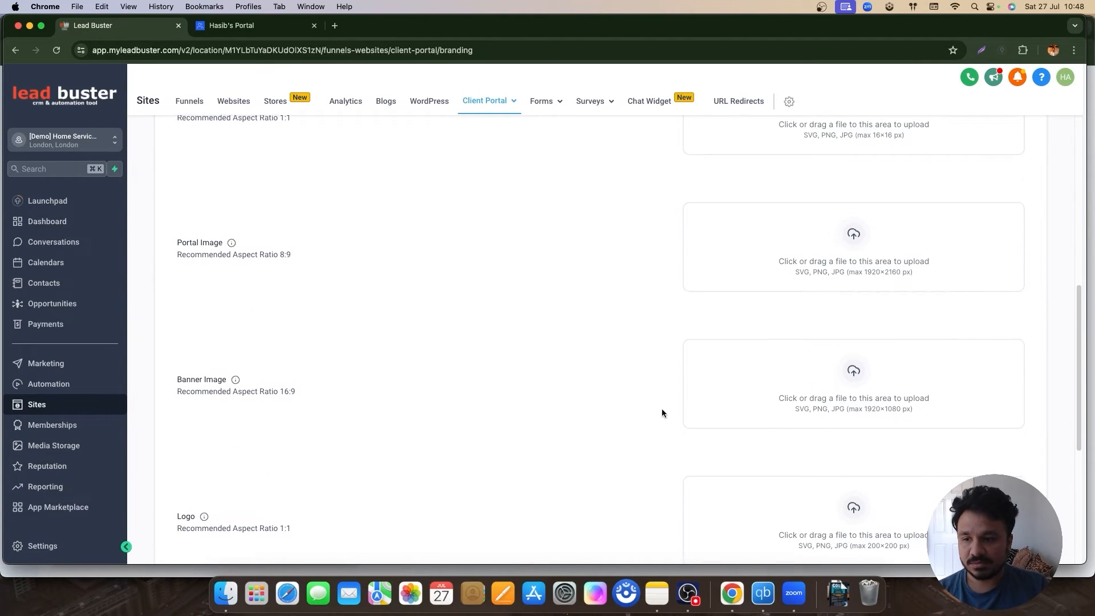
{"action": "scroll", "coordinate": [340, 440], "scroll_direction": "down", "scroll_amount": 3}
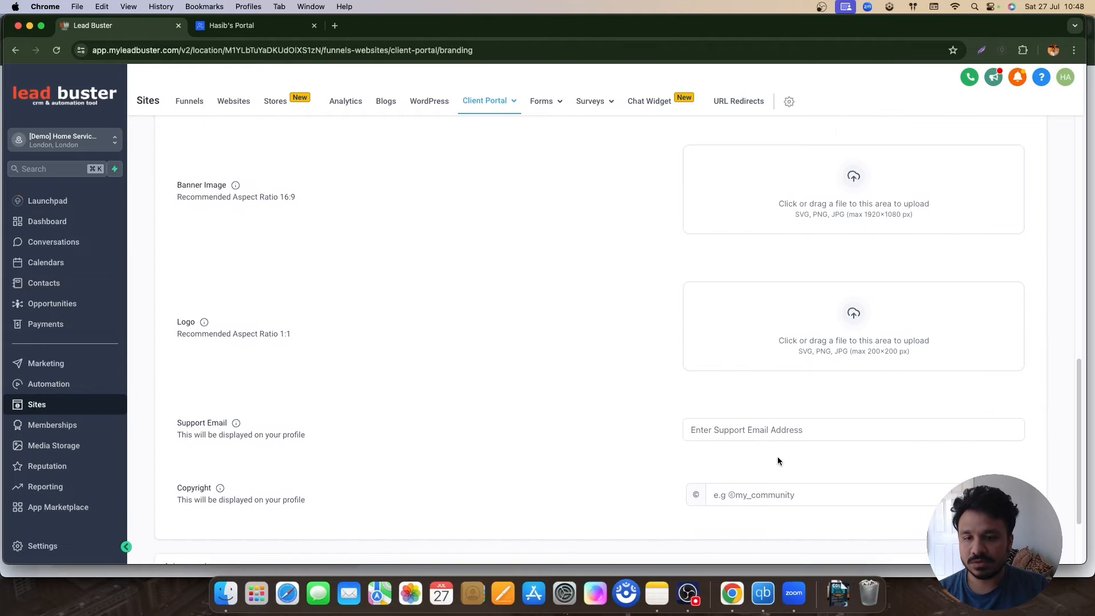
{"action": "scroll", "coordinate": [570, 496], "scroll_direction": "down", "scroll_amount": 2}
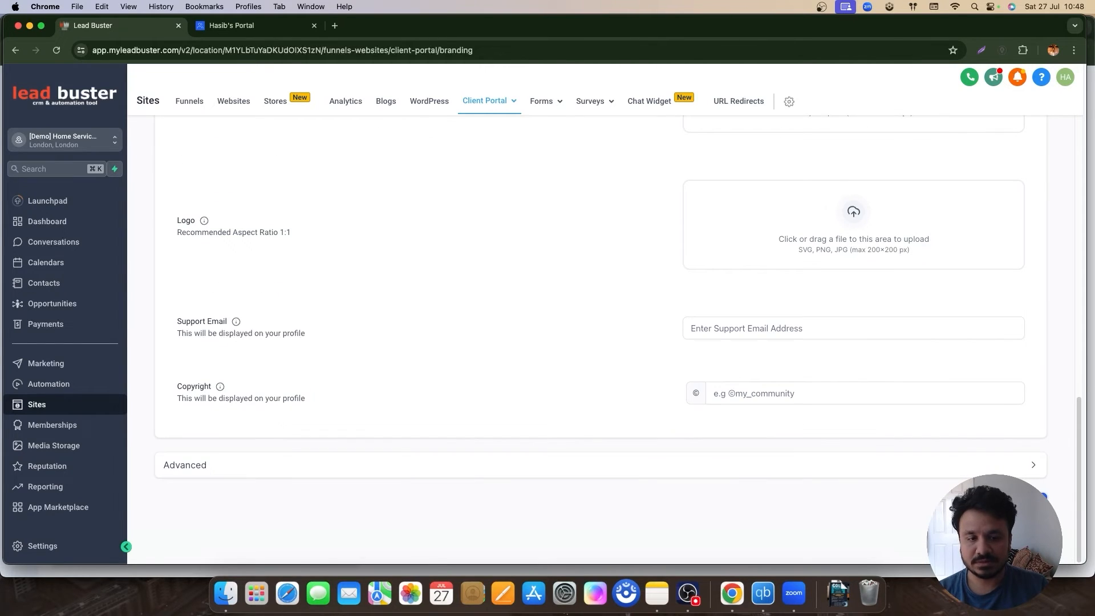
{"action": "left_click", "coordinate": [1027, 503]}
{"action": "scroll", "coordinate": [851, 408], "scroll_direction": "up", "scroll_amount": 12}
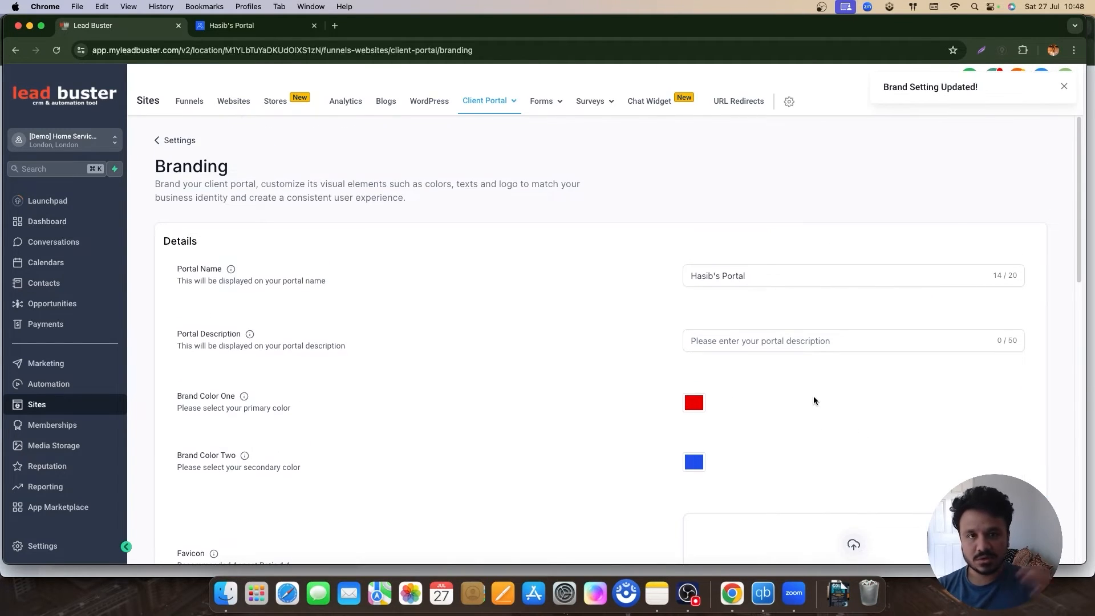
{"action": "scroll", "coordinate": [821, 330], "scroll_direction": "down", "scroll_amount": 4}
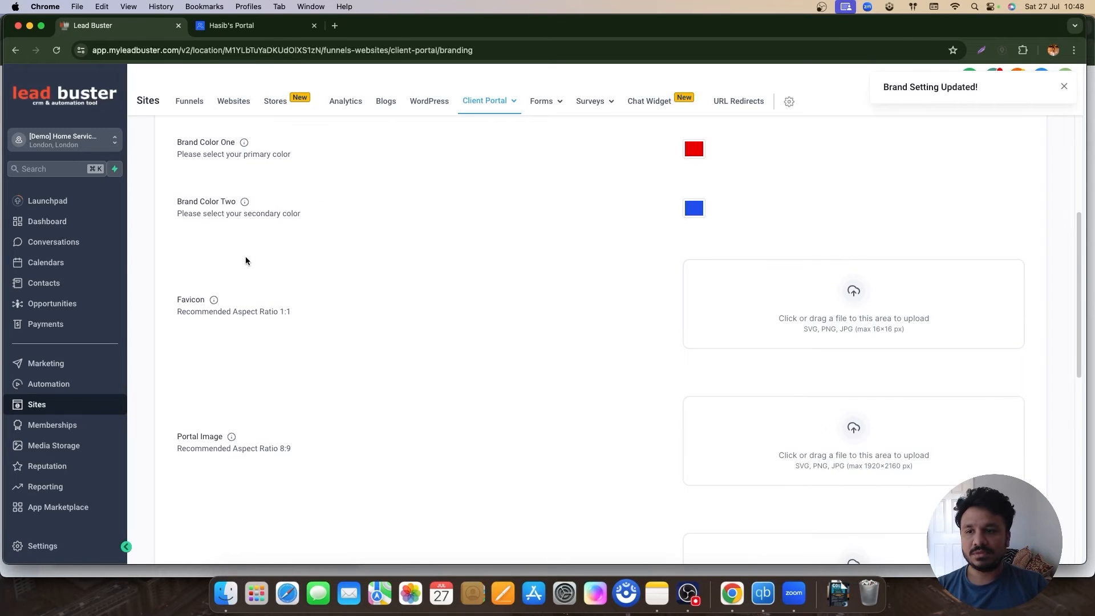
{"action": "scroll", "coordinate": [457, 211], "scroll_direction": "up", "scroll_amount": 4}
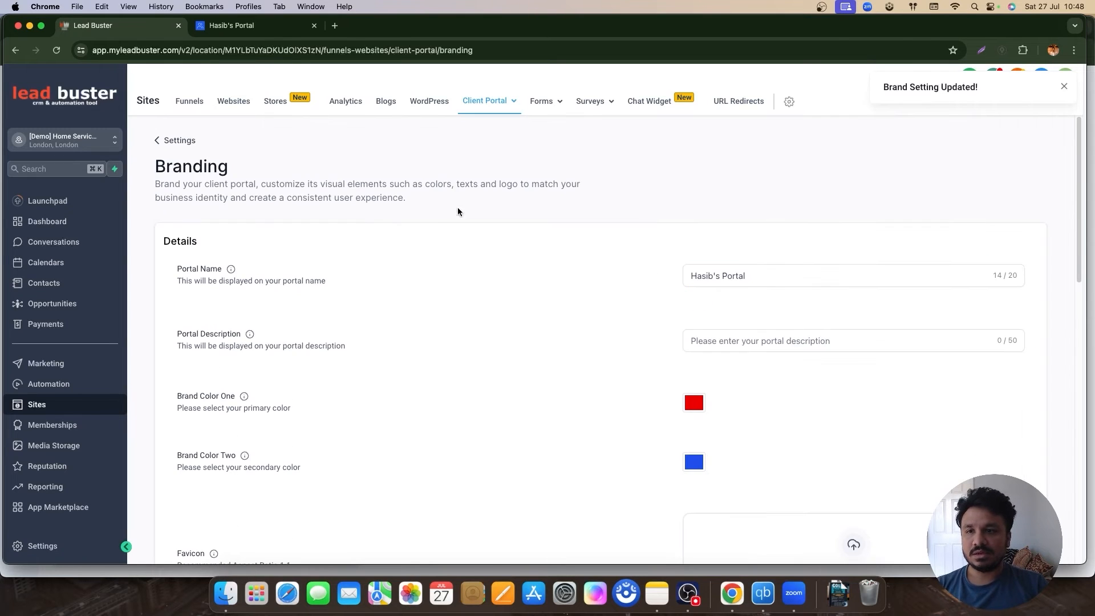
{"action": "left_click", "coordinate": [181, 140]}
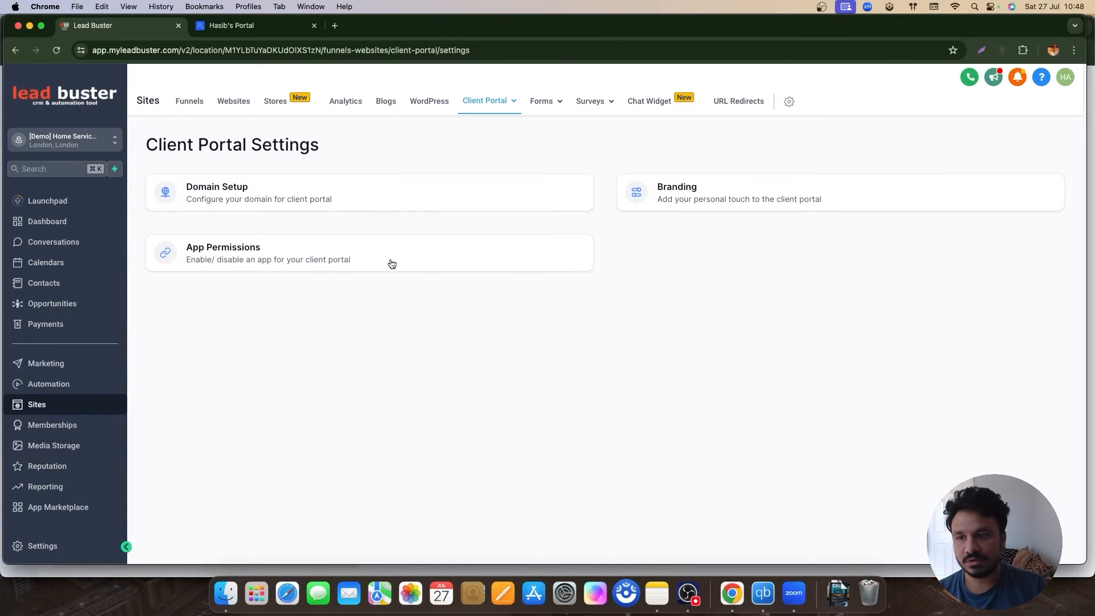
Step: Enable Courses and Communities in App Permissions, keeping Home as the default landing page
{"action": "left_click", "coordinate": [217, 248]}
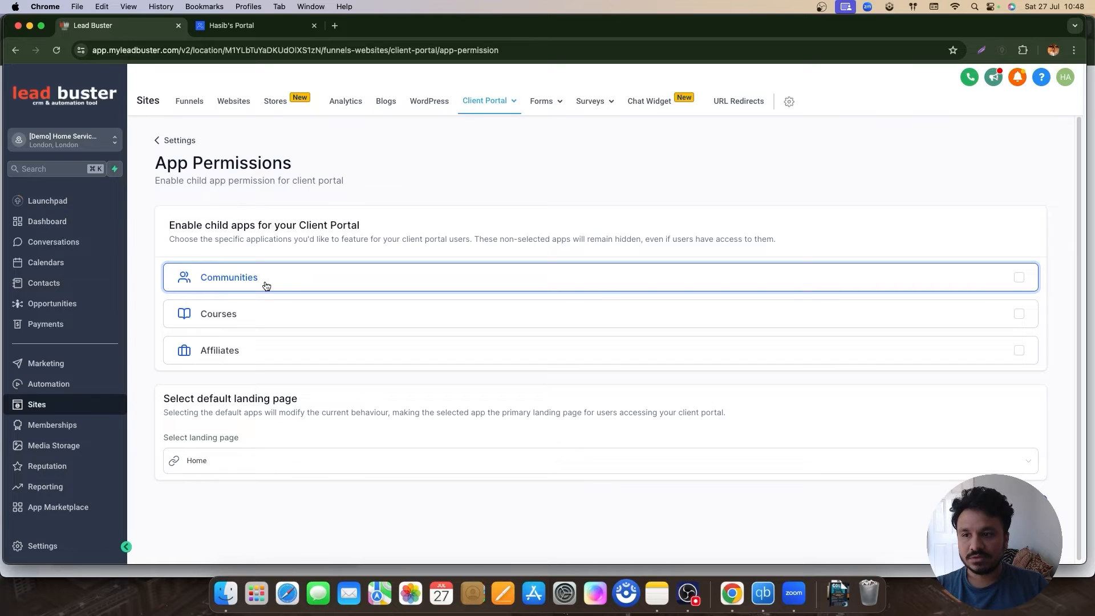
{"action": "left_click", "coordinate": [248, 313]}
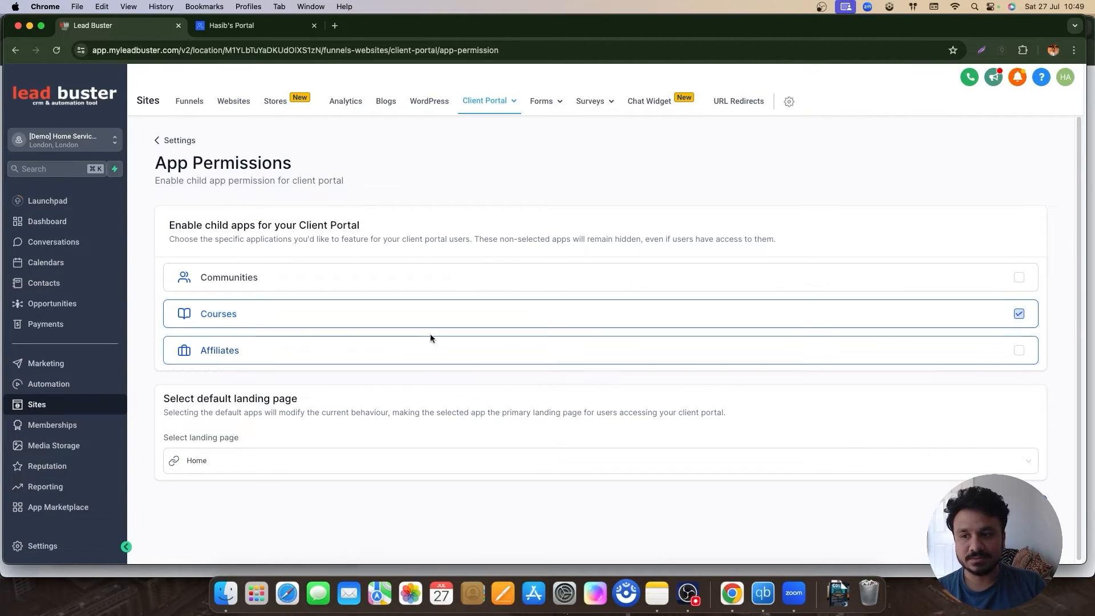
{"action": "left_click", "coordinate": [977, 283]}
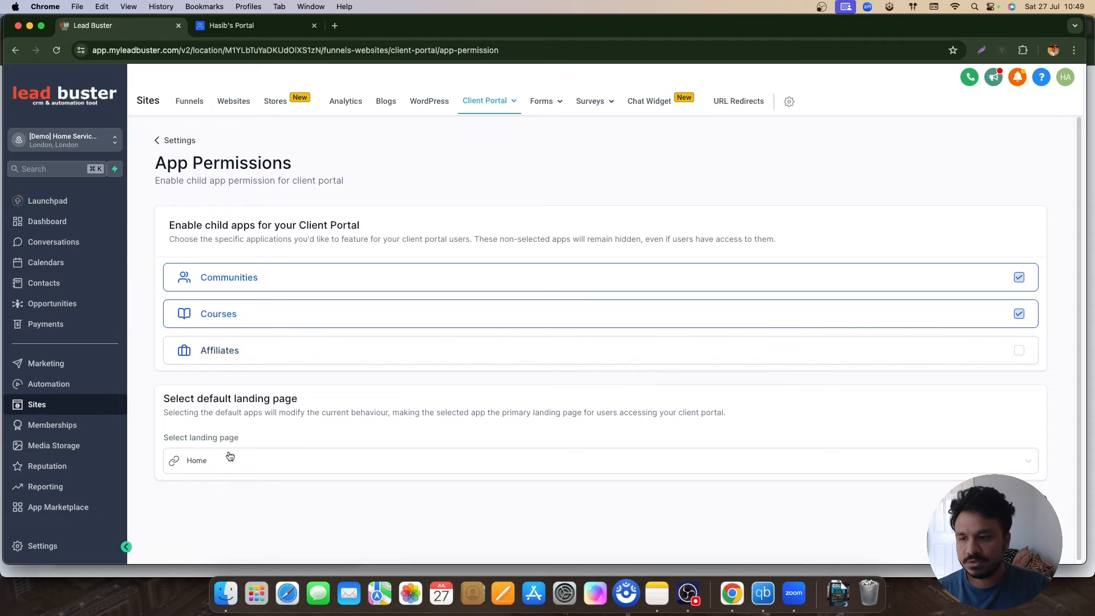
{"action": "left_click", "coordinate": [839, 462]}
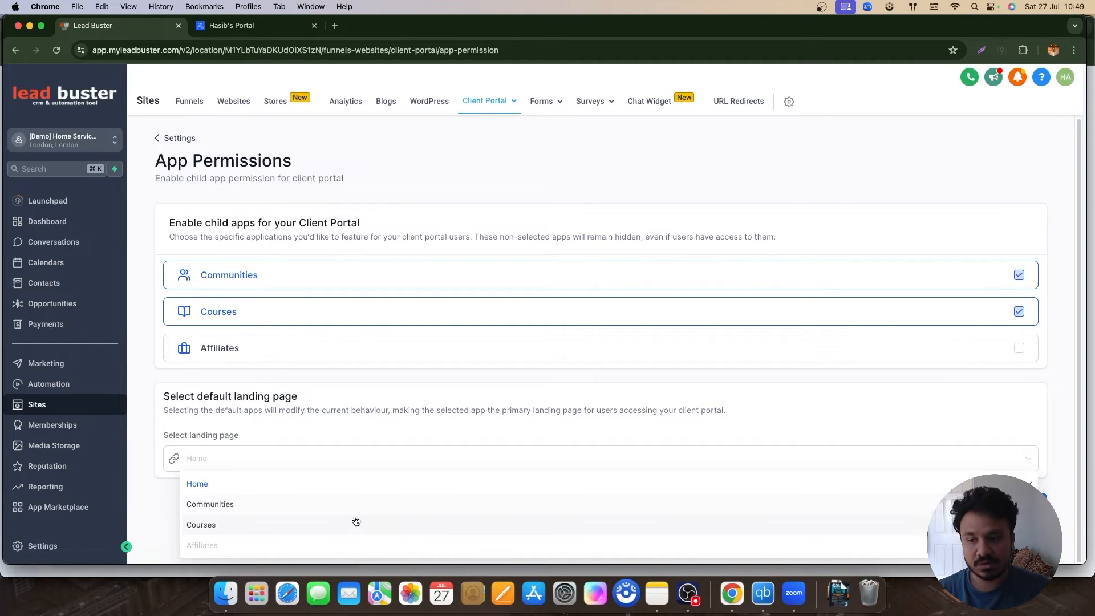
{"action": "left_click", "coordinate": [482, 442]}
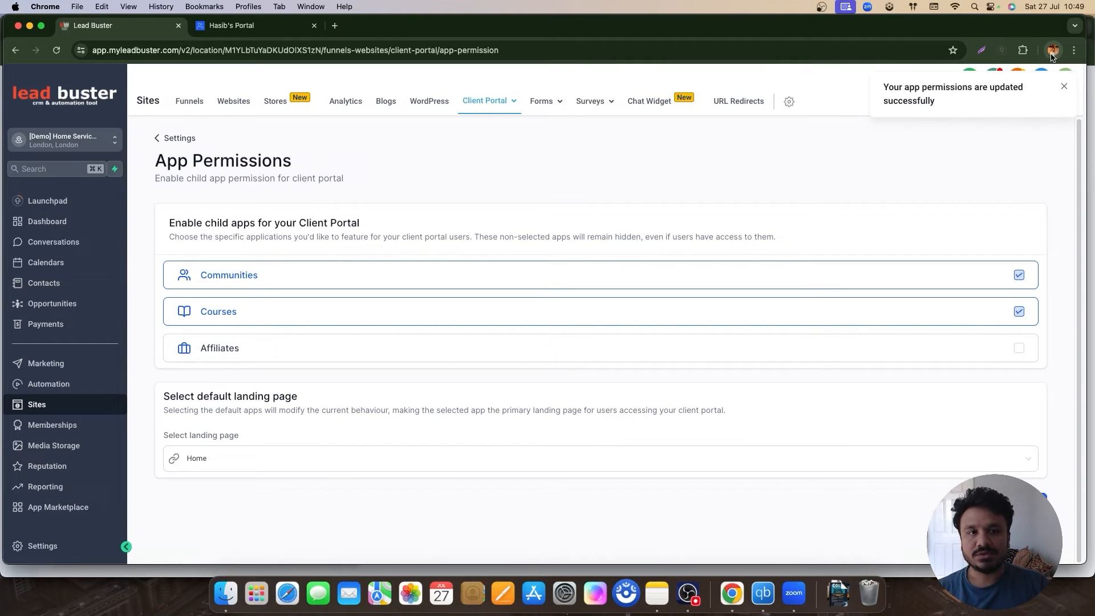
{"action": "left_click", "coordinate": [246, 25]}
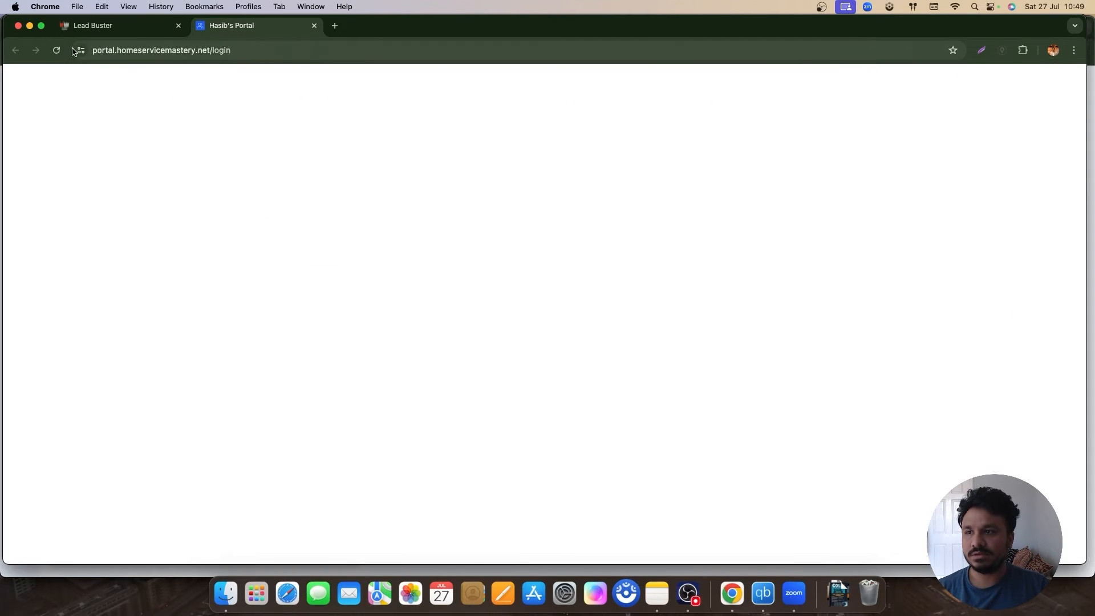
Step: Load the copied portal login URL in a new incognito window
{"action": "left_click", "coordinate": [142, 50]}
{"action": "key", "text": "super+c"}
{"action": "left_click", "coordinate": [1074, 50]}
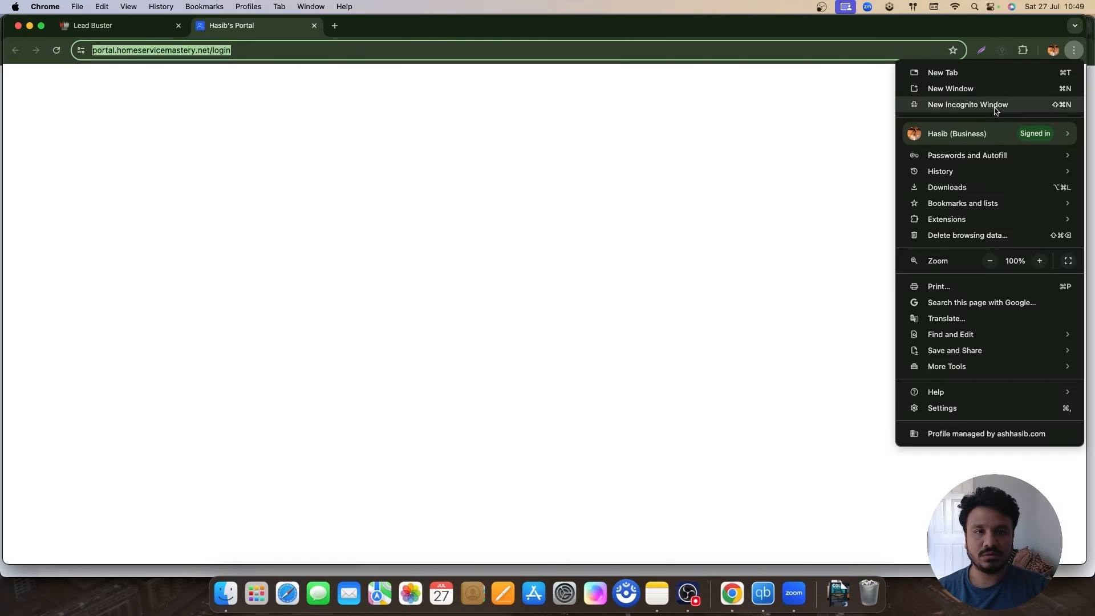
{"action": "left_click", "coordinate": [995, 106]}
{"action": "key", "text": "super+v"}
{"action": "key", "text": "Return"}
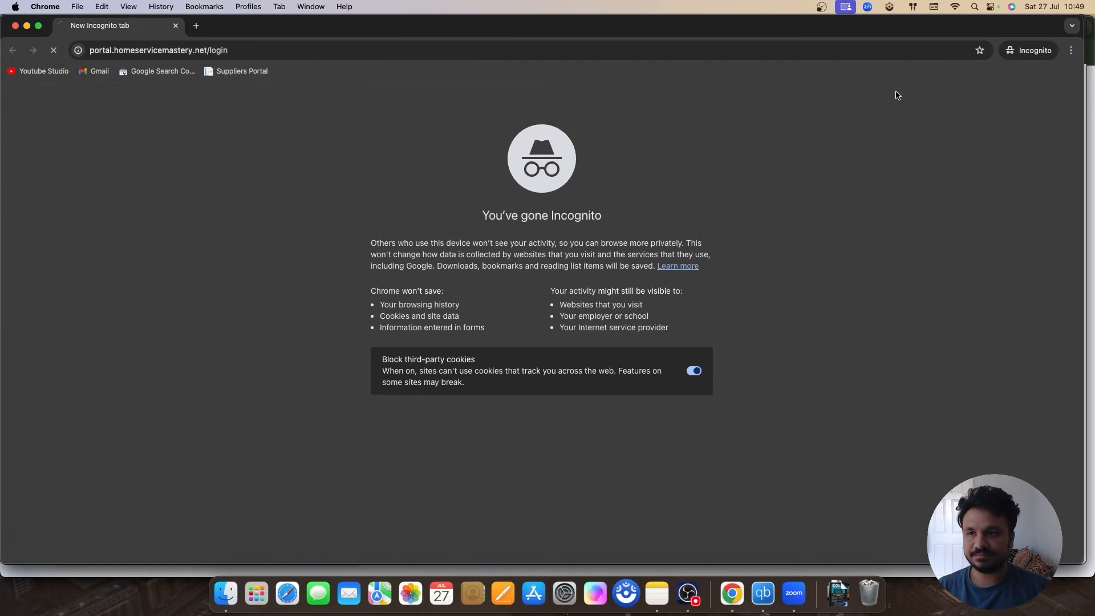
Step: Try logging in to the portal with the saved login details
{"action": "left_click", "coordinate": [288, 295]}
{"action": "left_click", "coordinate": [282, 398]}
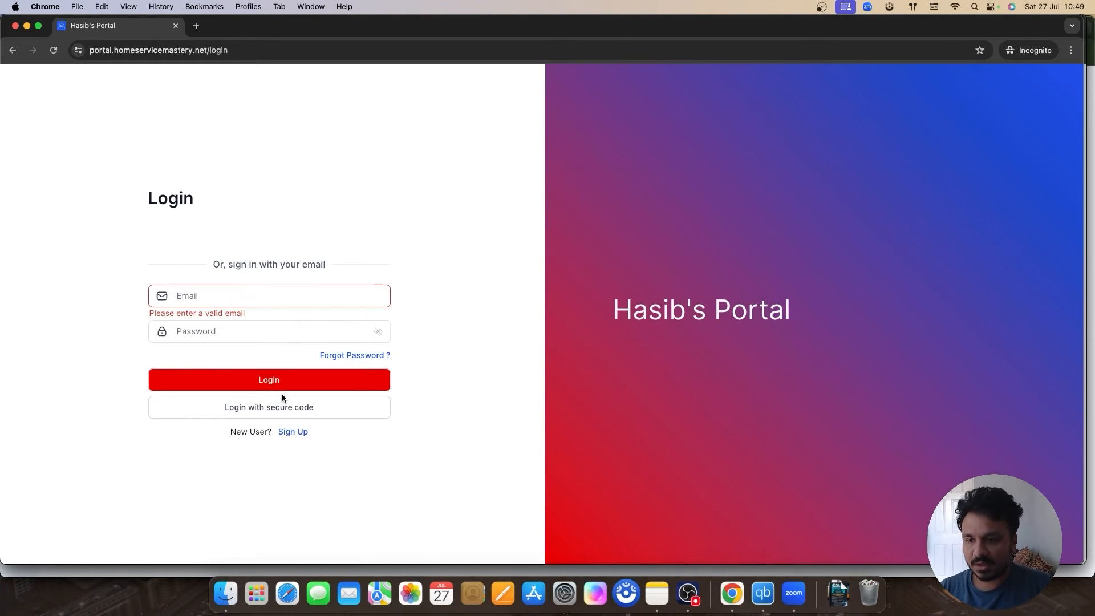
{"action": "left_click", "coordinate": [243, 296]}
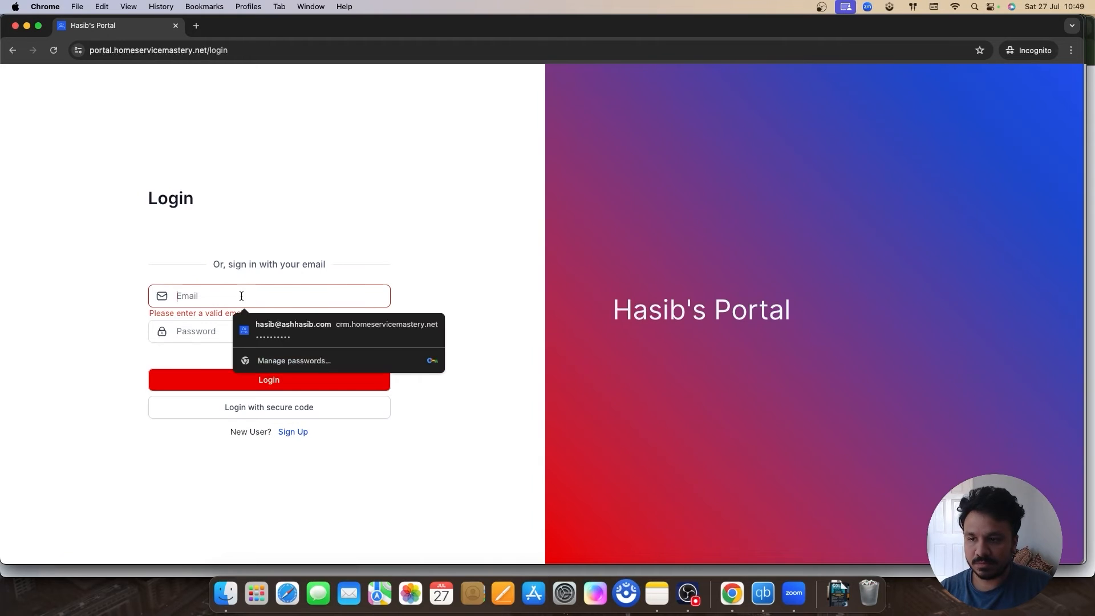
{"action": "left_click", "coordinate": [270, 331]}
{"action": "left_click", "coordinate": [245, 384]}
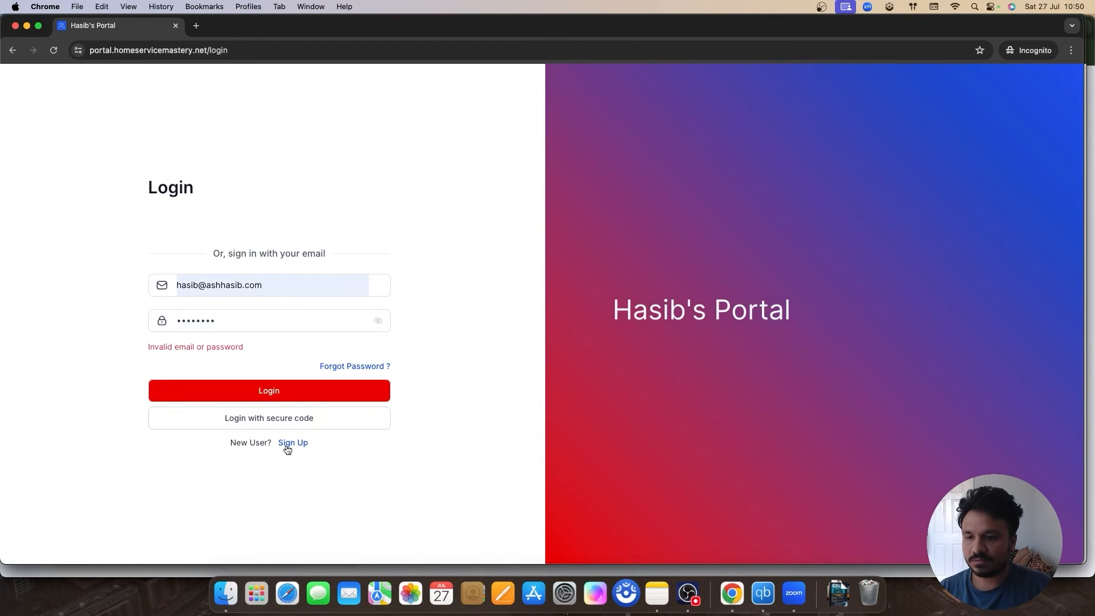
Step: Sign up a new test account with name and details, then paste the emailed code
{"action": "left_click", "coordinate": [288, 450]}
{"action": "left_click", "coordinate": [249, 301]}
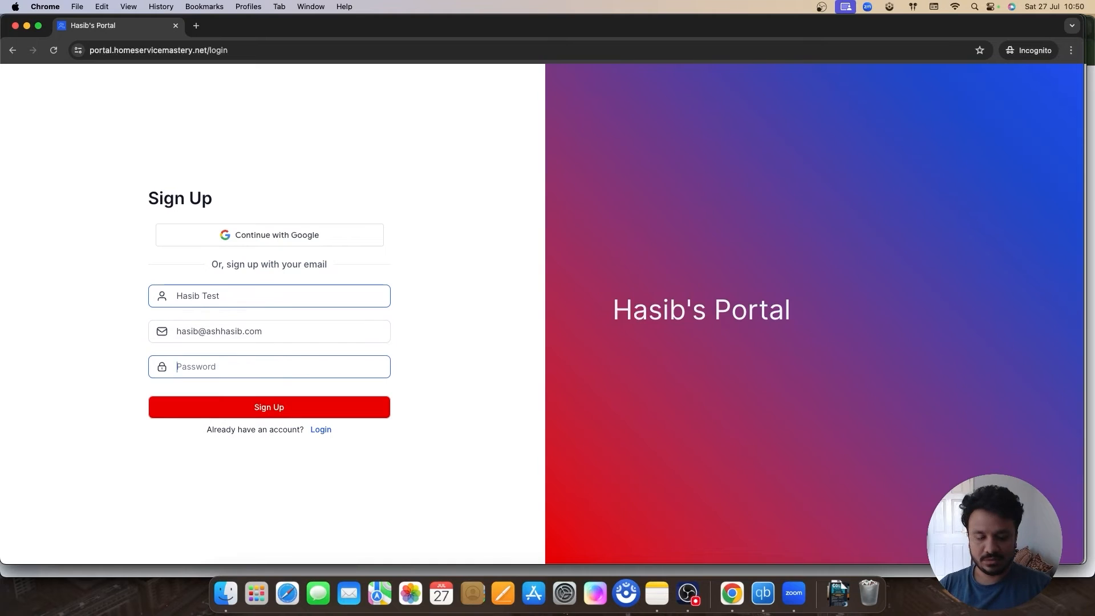
{"action": "type", "text": "••••••••"}
{"action": "left_click", "coordinate": [180, 407]}
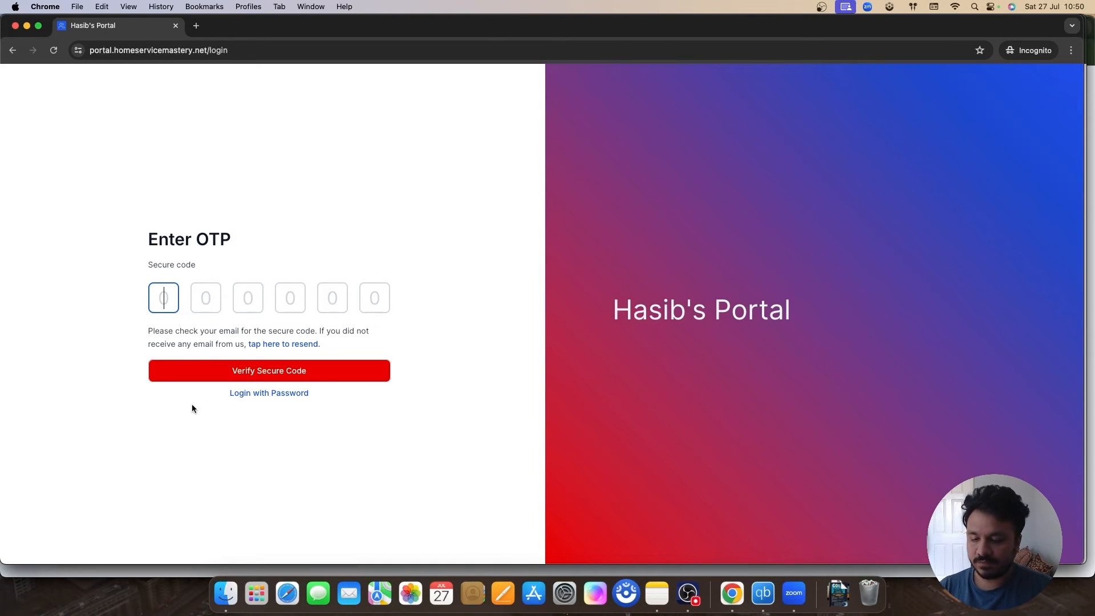
{"action": "key", "text": "super+v"}
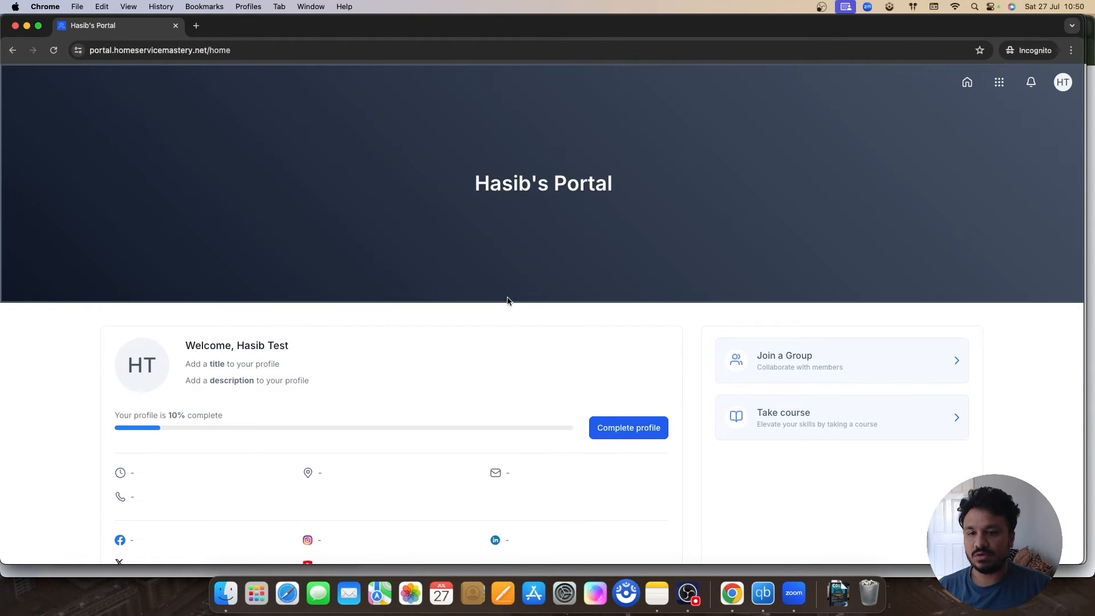
Step: Open the portal course library and check My Courses and All Courses, both empty
{"action": "scroll", "coordinate": [509, 302], "scroll_direction": "down", "scroll_amount": 3}
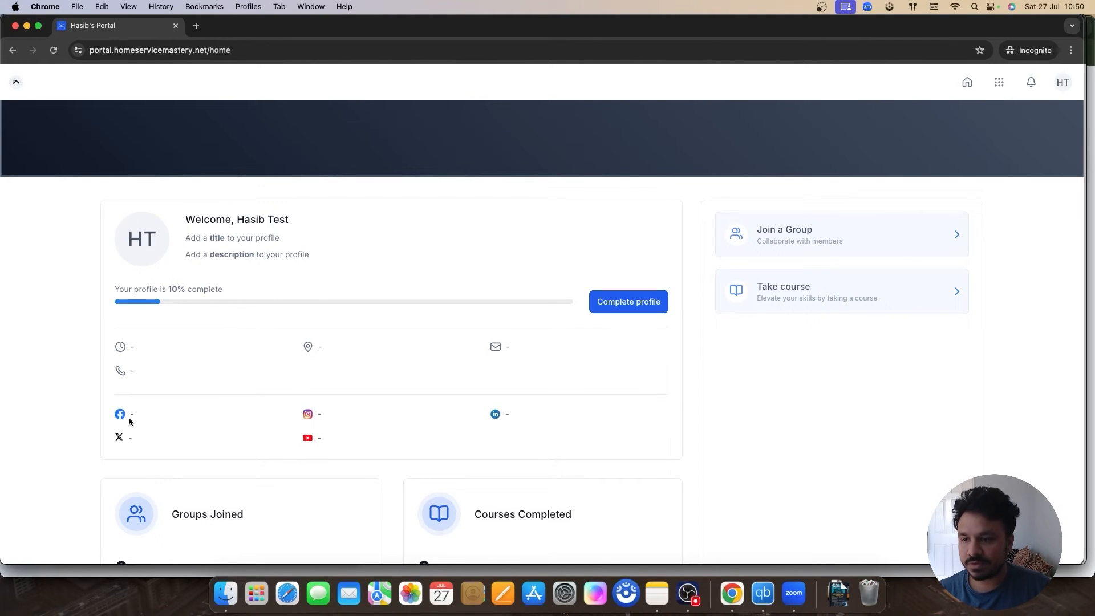
{"action": "scroll", "coordinate": [197, 388], "scroll_direction": "up", "scroll_amount": 1}
{"action": "scroll", "coordinate": [200, 393], "scroll_direction": "down", "scroll_amount": 3}
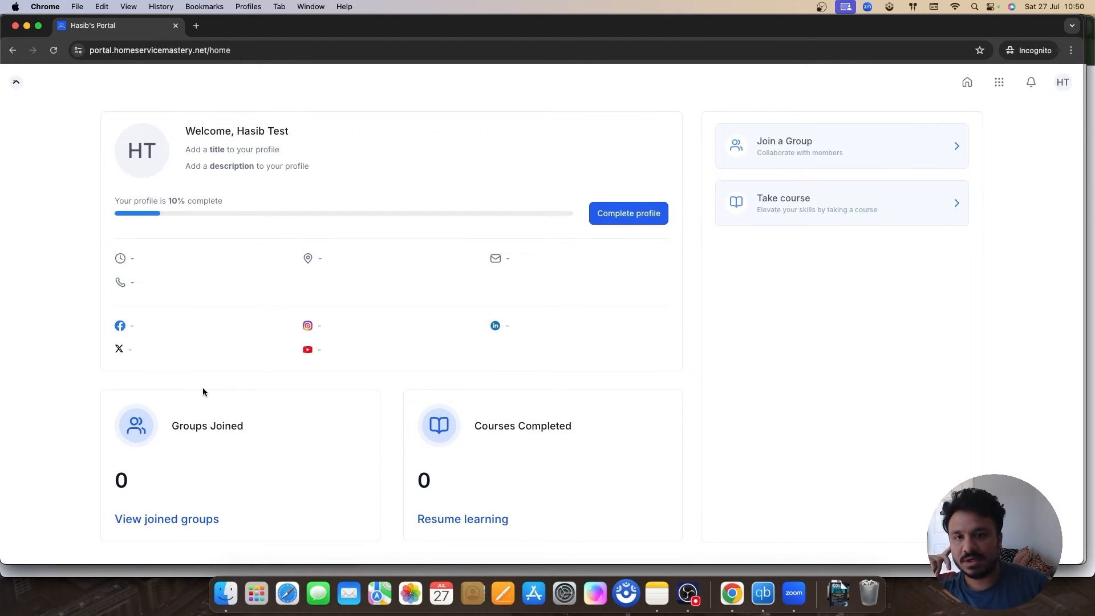
{"action": "left_click", "coordinate": [840, 204]}
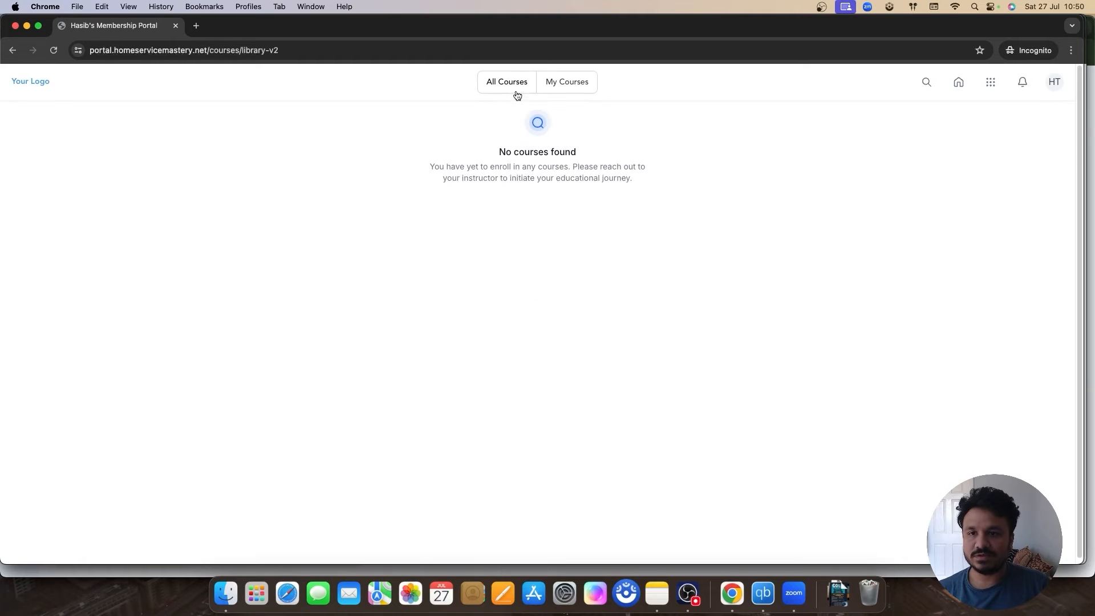
{"action": "left_click", "coordinate": [556, 83]}
{"action": "left_click", "coordinate": [508, 87]}
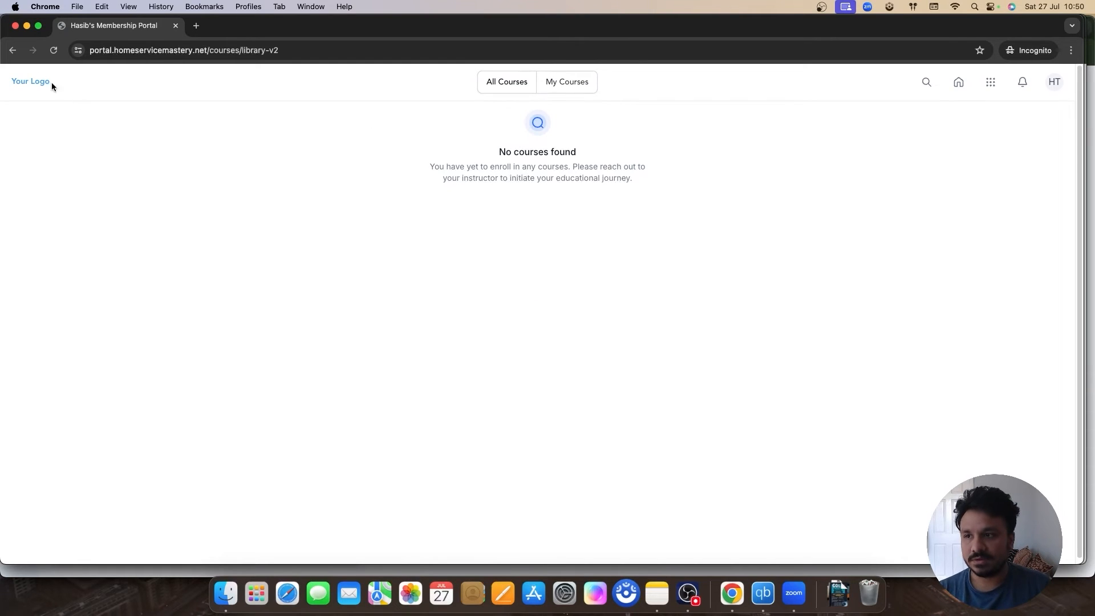
Step: Move the private portal window aside and return to the Lead Buster admin tab
{"action": "left_click_drag", "start_coordinate": [282, 27], "coordinate": [313, 80]}
{"action": "left_click", "coordinate": [212, 51]}
{"action": "left_click", "coordinate": [114, 25]}
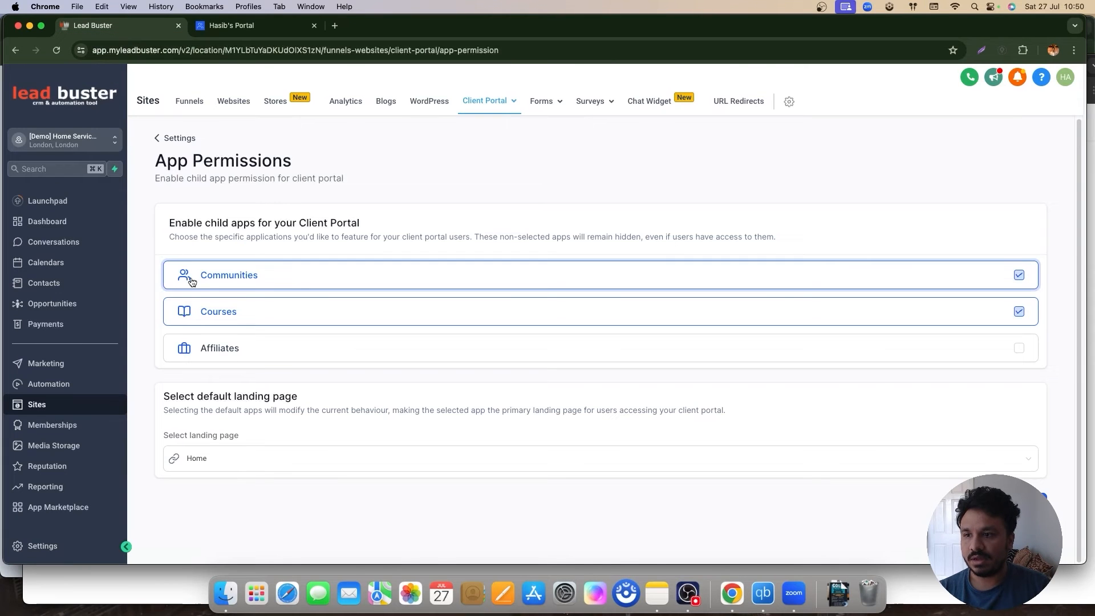
Step: Copy the Learn GoHighLevel checkout link from Memberships > Courses > Offers
{"action": "left_click", "coordinate": [53, 425]}
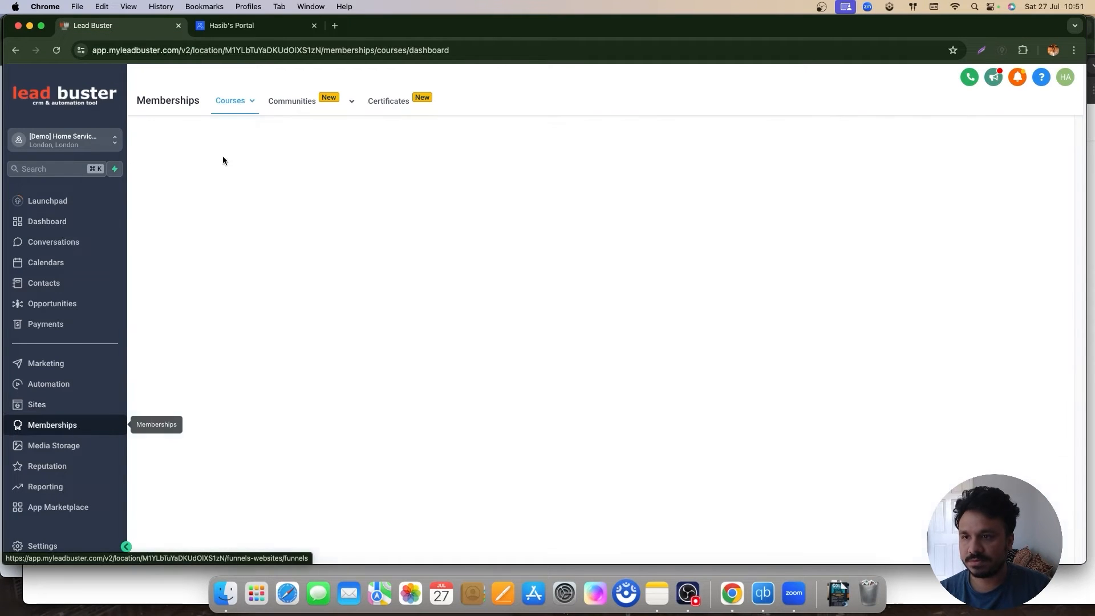
{"action": "left_click", "coordinate": [230, 101]}
{"action": "left_click", "coordinate": [220, 169]}
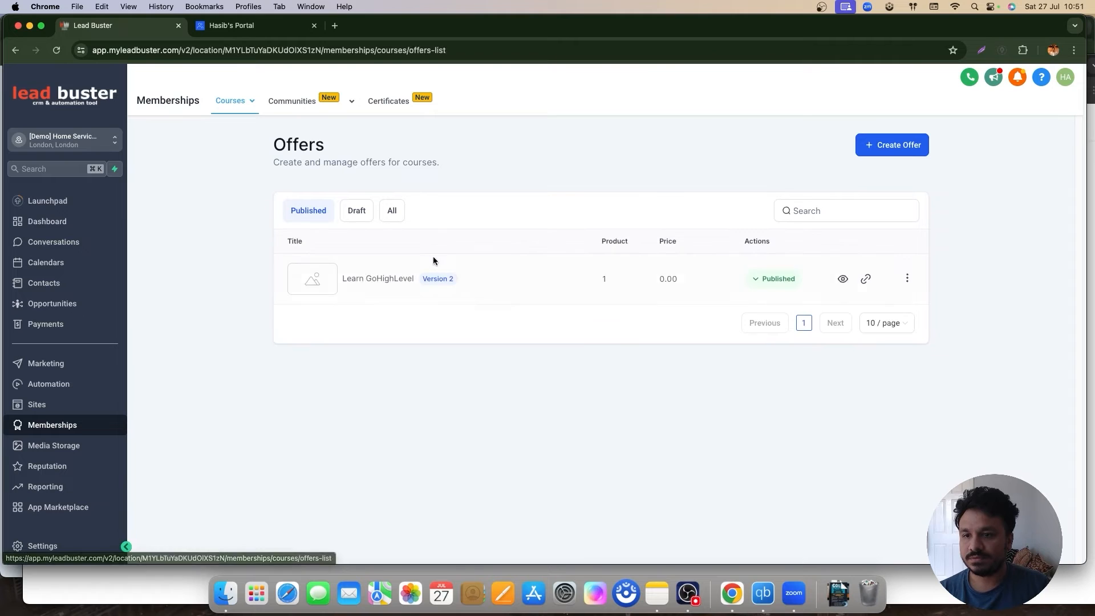
{"action": "left_click", "coordinate": [866, 279]}
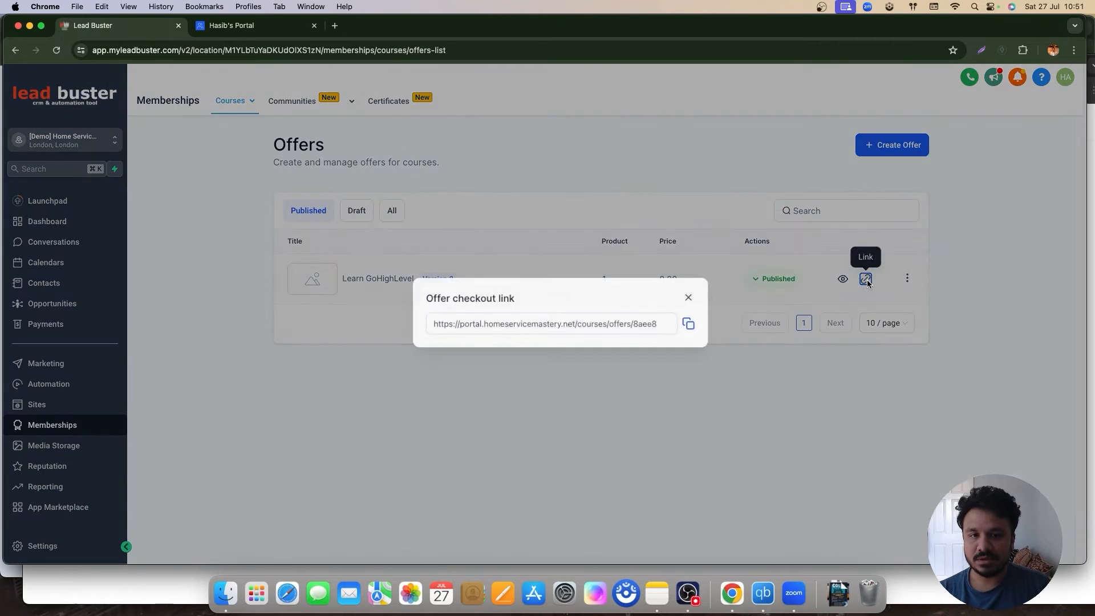
{"action": "left_click", "coordinate": [678, 332]}
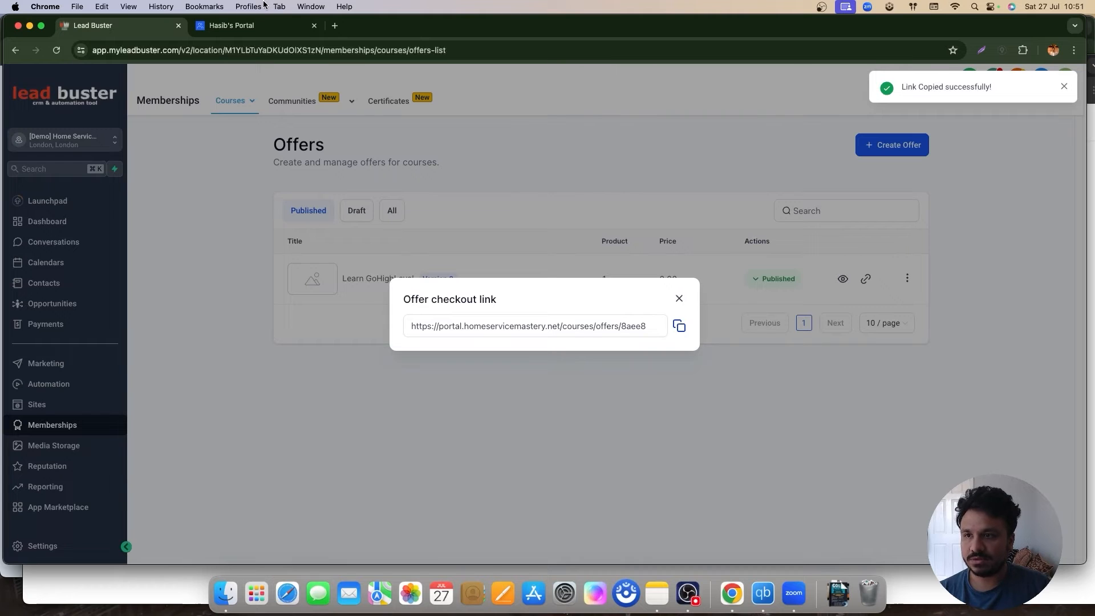
{"action": "left_click", "coordinate": [258, 6]}
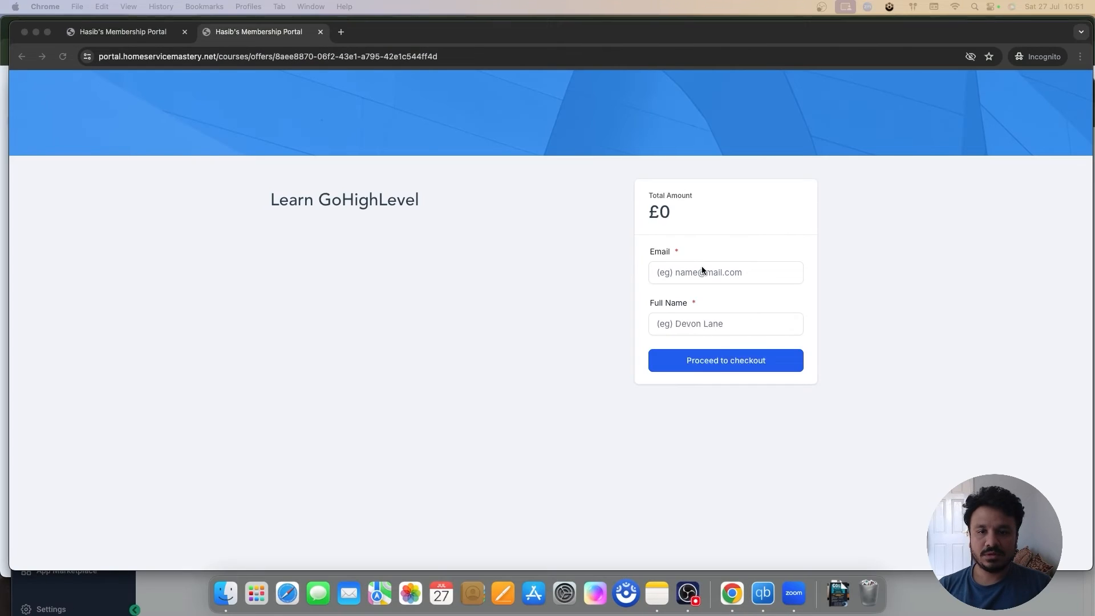
Step: Check out the free Learn GoHighLevel offer with a test email and full name, then log in
{"action": "left_click", "coordinate": [703, 269]}
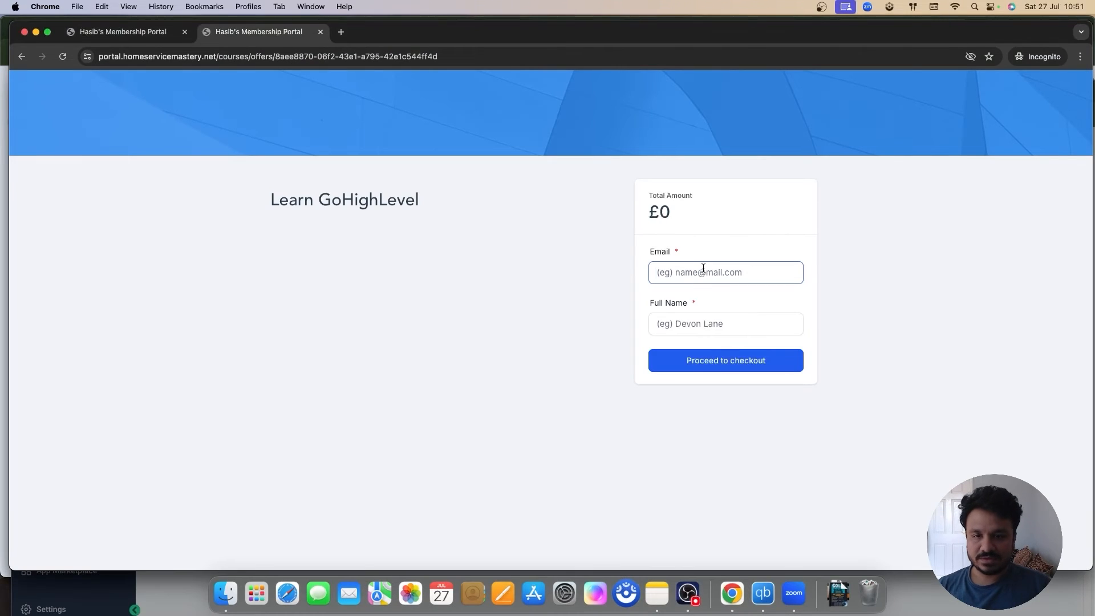
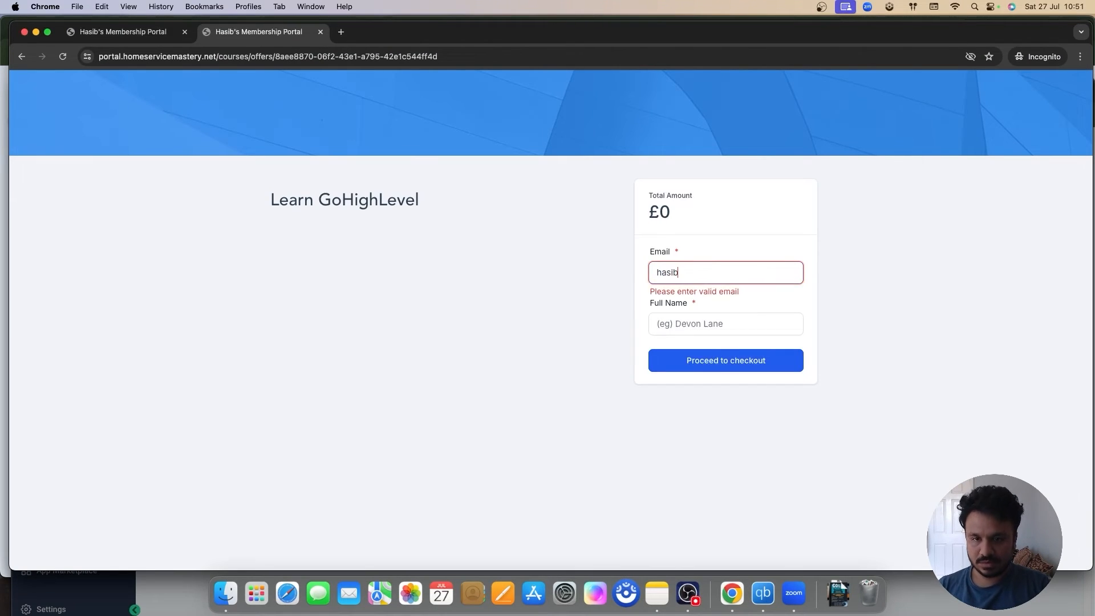
{"action": "left_click", "coordinate": [716, 324]}
{"action": "type", "text": "Hasib Test"}
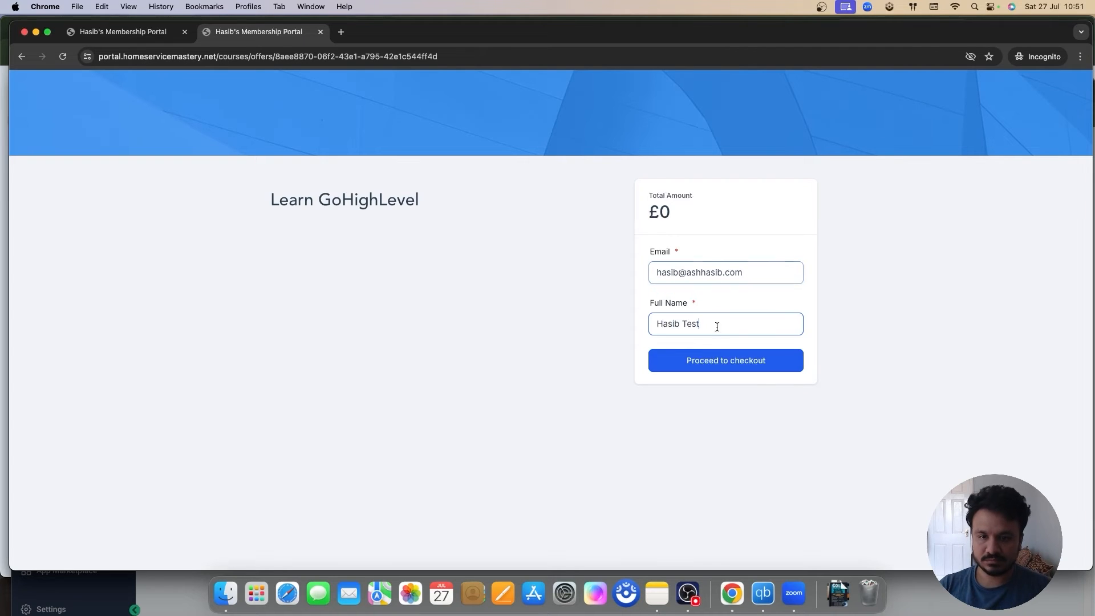
{"action": "left_click", "coordinate": [728, 368]}
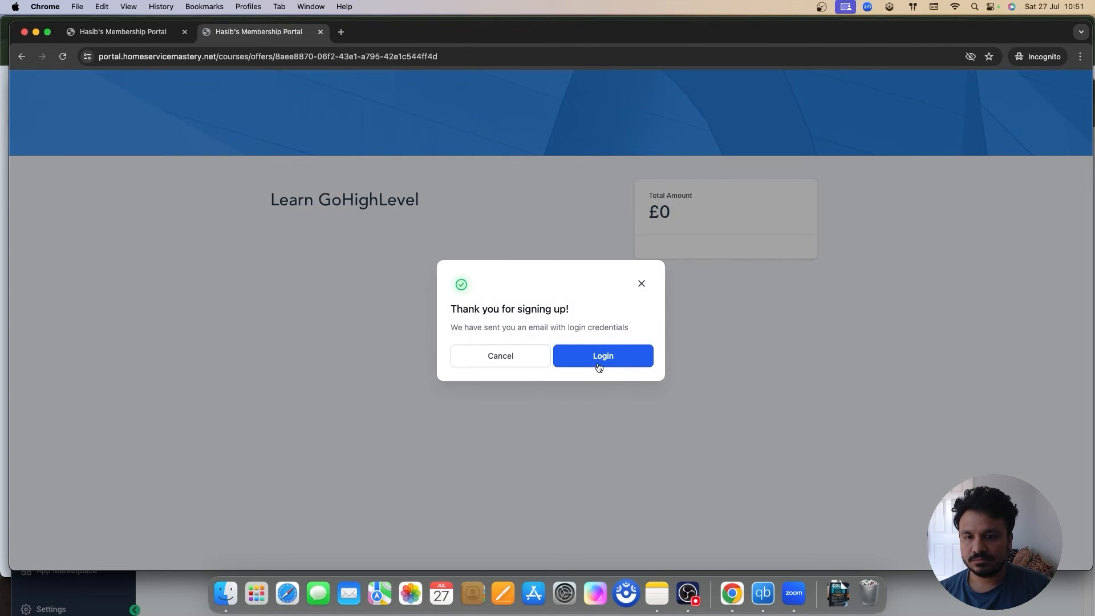
{"action": "left_click", "coordinate": [599, 363]}
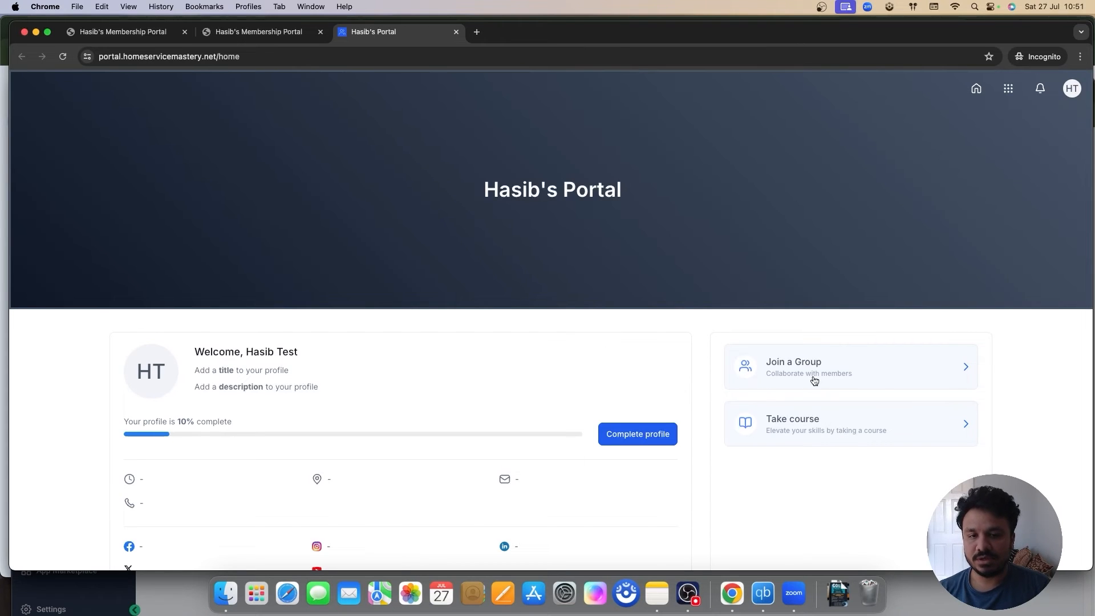
Step: Open GoHighLevel Tutorials 2024 from All Courses, then return to the courses library via the apps grid
{"action": "scroll", "coordinate": [842, 393], "scroll_direction": "down", "scroll_amount": 1}
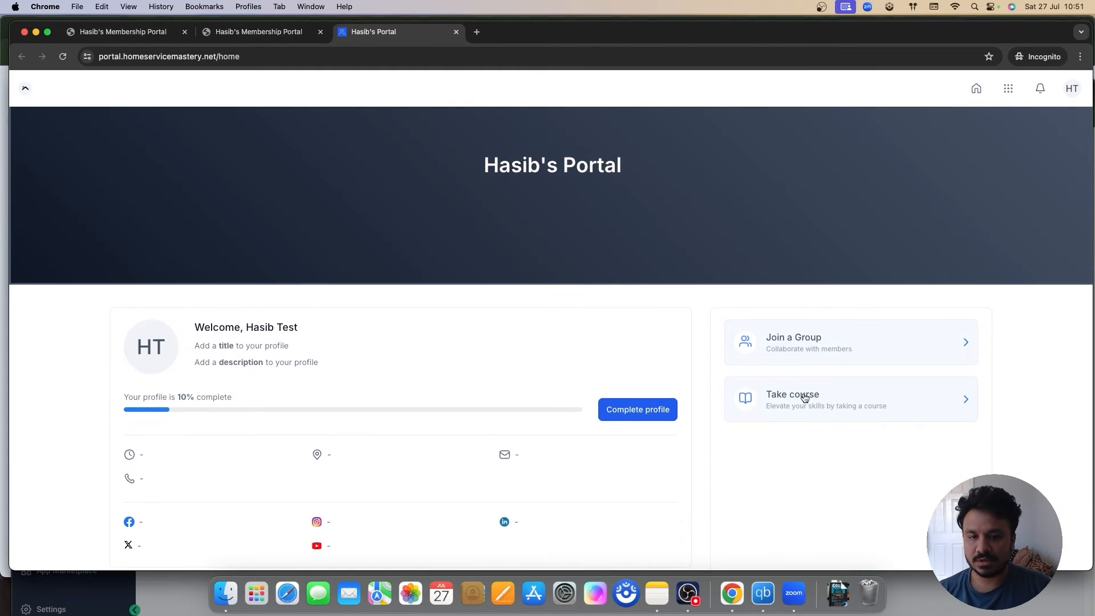
{"action": "left_click", "coordinate": [805, 398]}
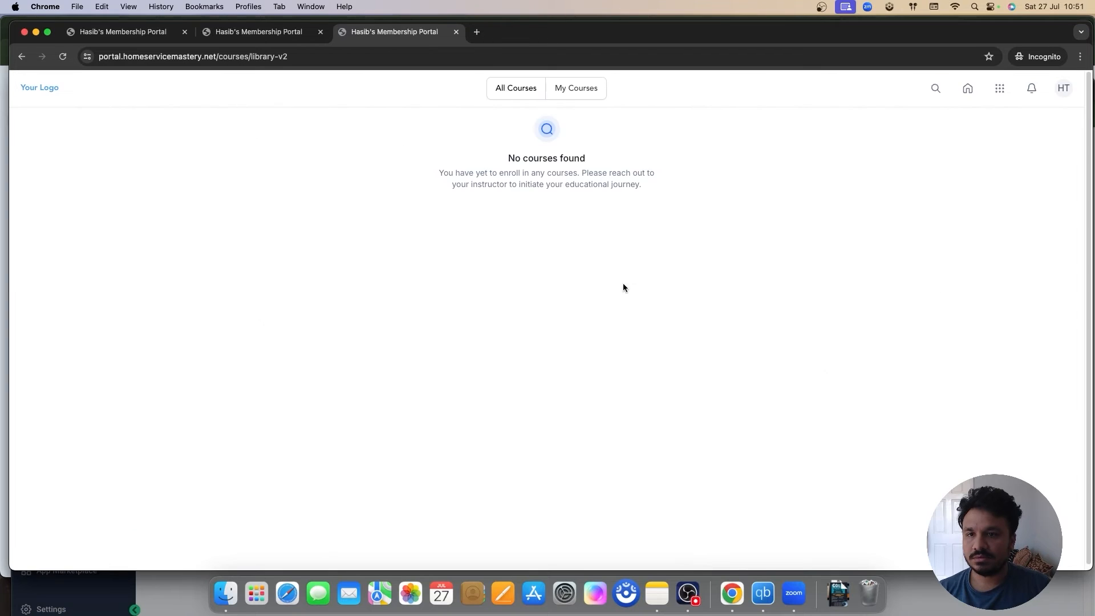
{"action": "left_click", "coordinate": [526, 101]}
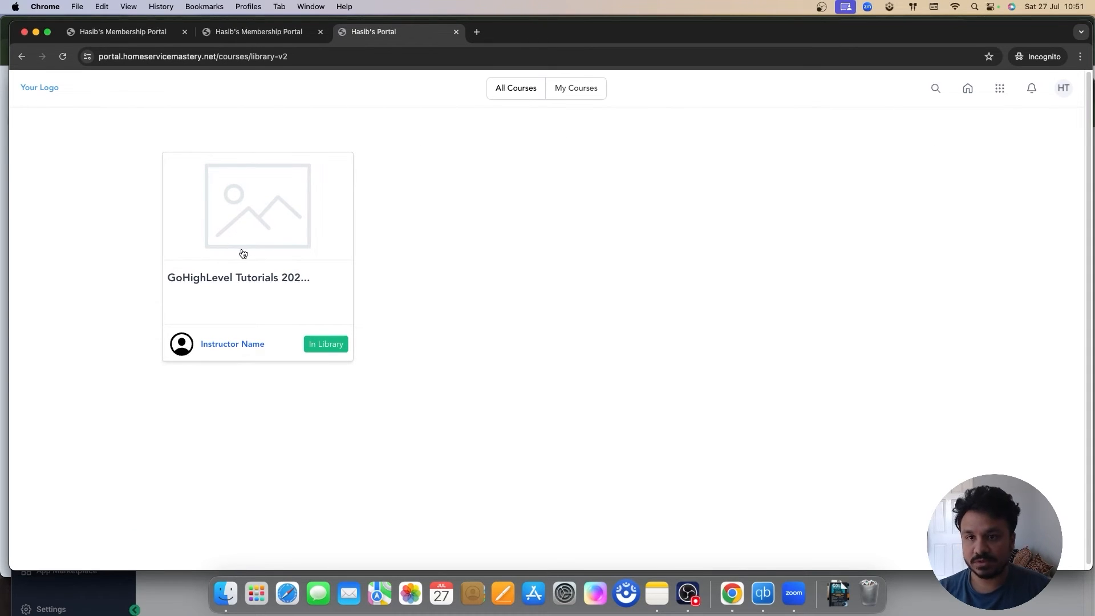
{"action": "left_click", "coordinate": [244, 281]}
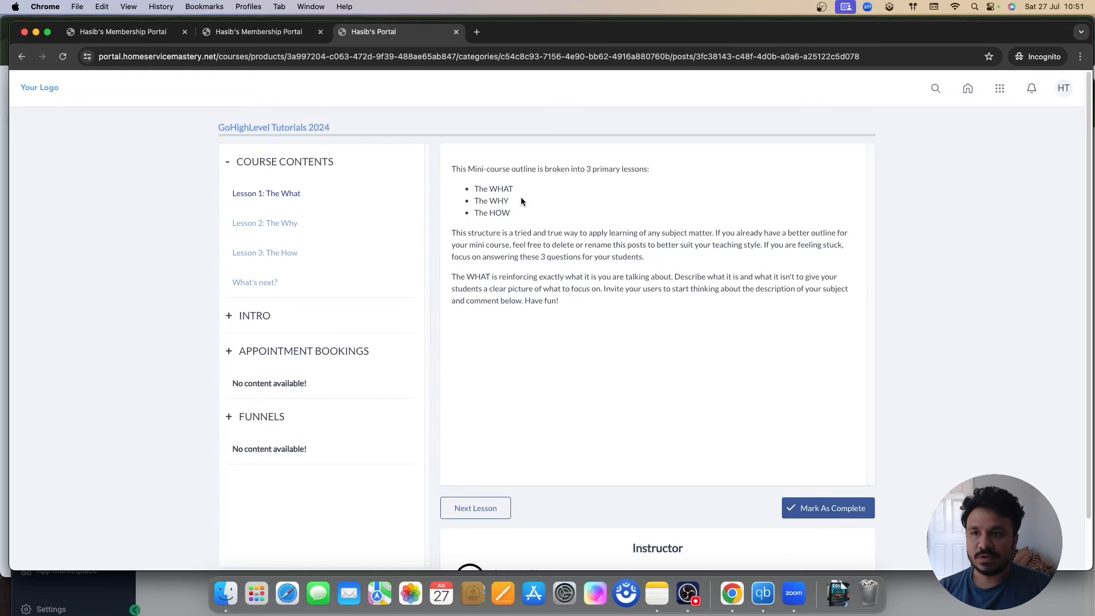
{"action": "left_click", "coordinate": [22, 56]}
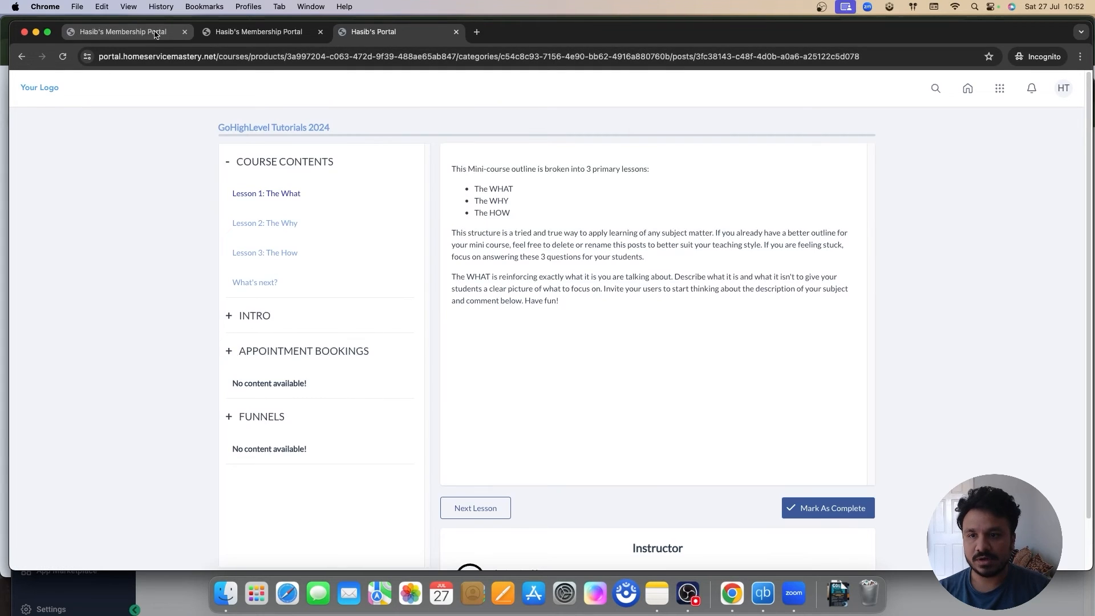
{"action": "left_click", "coordinate": [155, 33]}
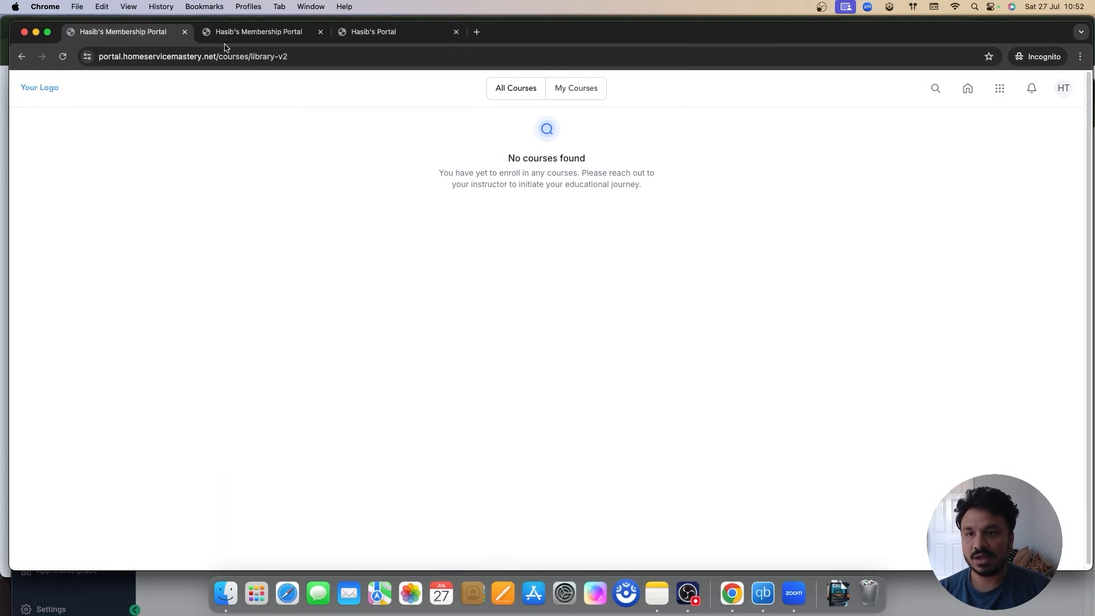
{"action": "left_click", "coordinate": [251, 33]}
{"action": "key", "text": "ctrl+Tab"}
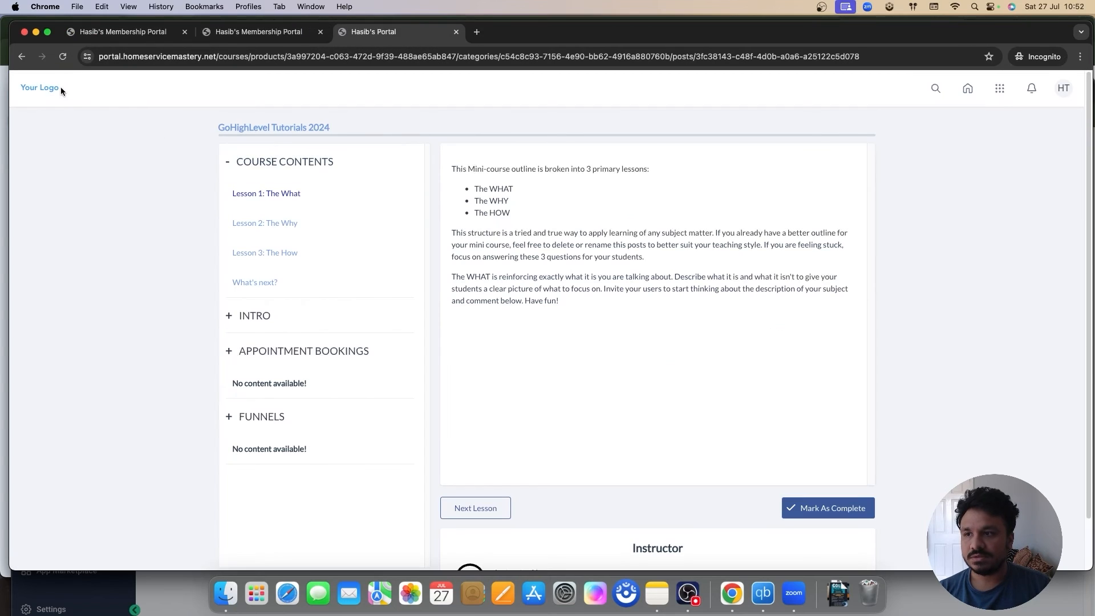
{"action": "left_click", "coordinate": [993, 93]}
{"action": "left_click", "coordinate": [1001, 135]}
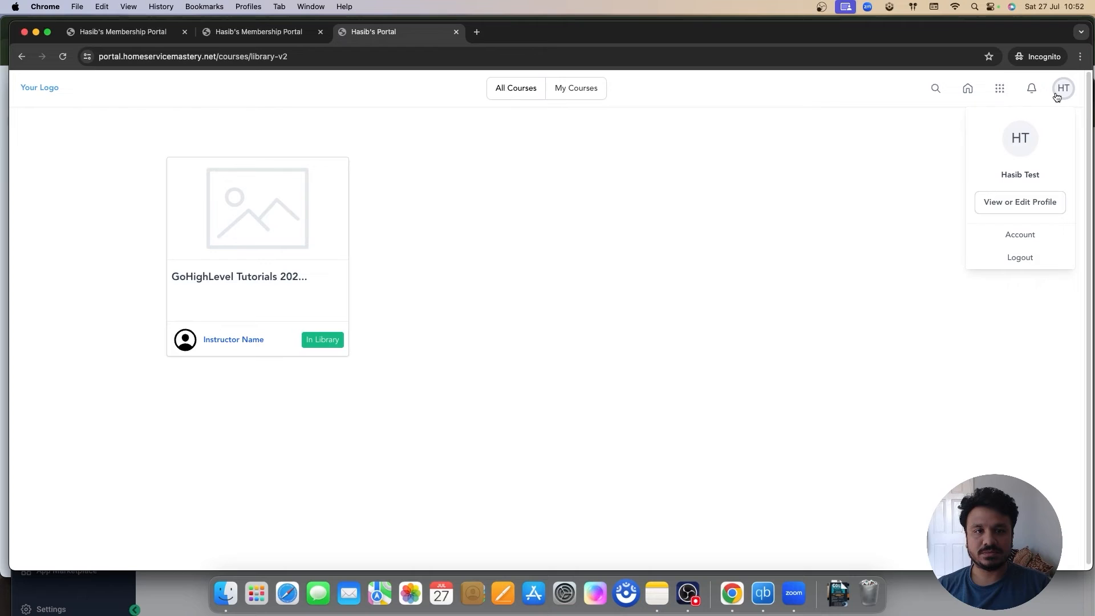
Step: Open the member's profile and browse Account, Social Media and Certificates before returning to Profile
{"action": "left_click", "coordinate": [1013, 206]}
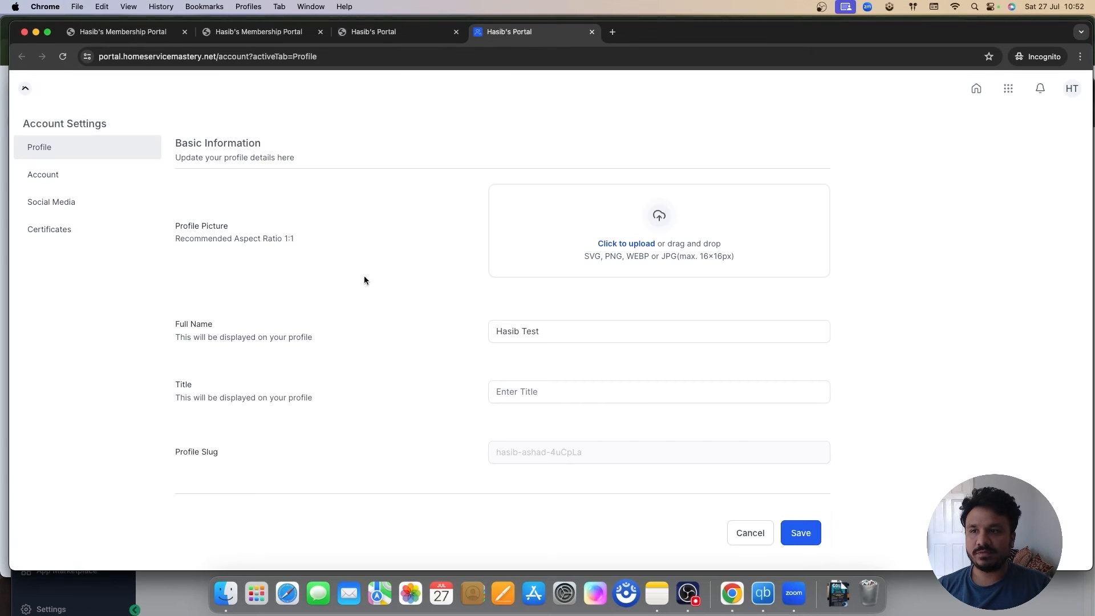
{"action": "left_click", "coordinate": [35, 171]}
{"action": "left_click", "coordinate": [40, 197]}
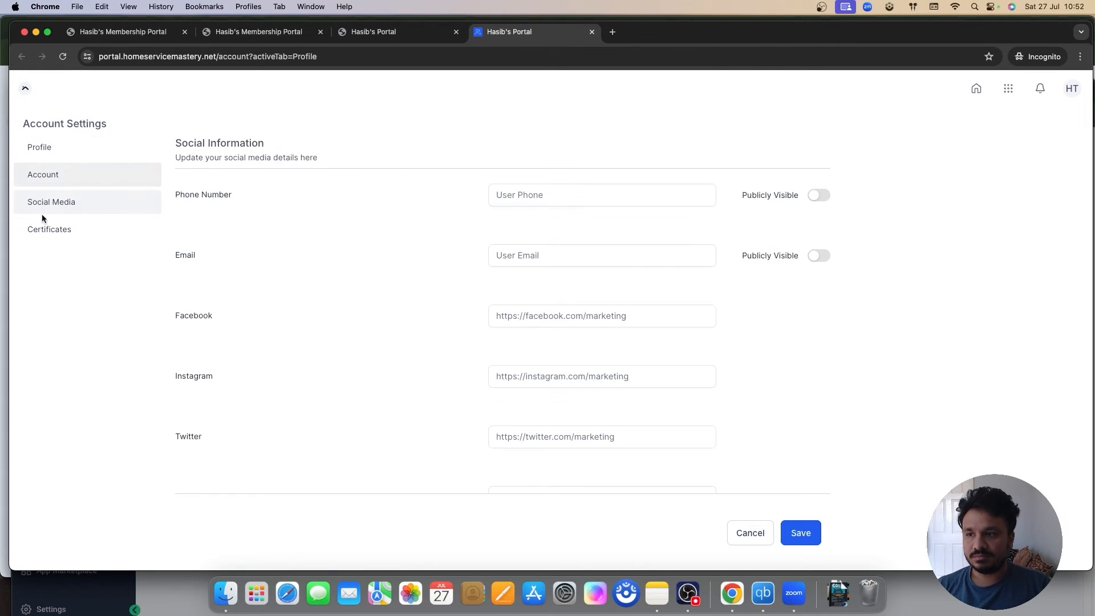
{"action": "left_click", "coordinate": [46, 221]}
{"action": "left_click", "coordinate": [50, 206]}
{"action": "left_click", "coordinate": [40, 176]}
{"action": "left_click", "coordinate": [37, 151]}
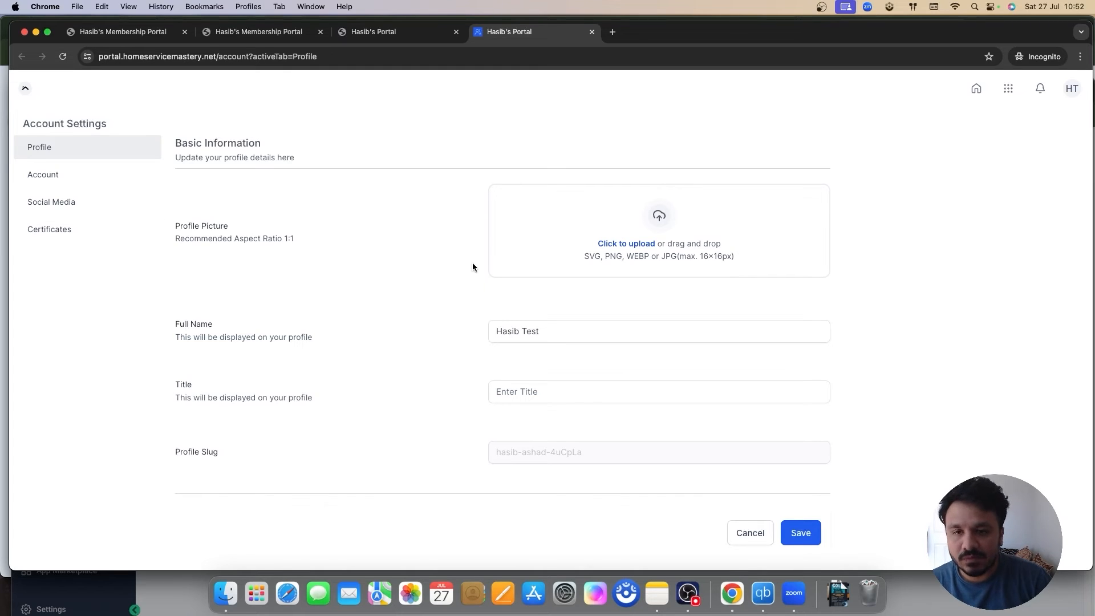
Step: Toggle the portal apps list, then switch tabs to the checkout sign-up confirmation page
{"action": "left_click", "coordinate": [1008, 89]}
{"action": "left_click", "coordinate": [1010, 90]}
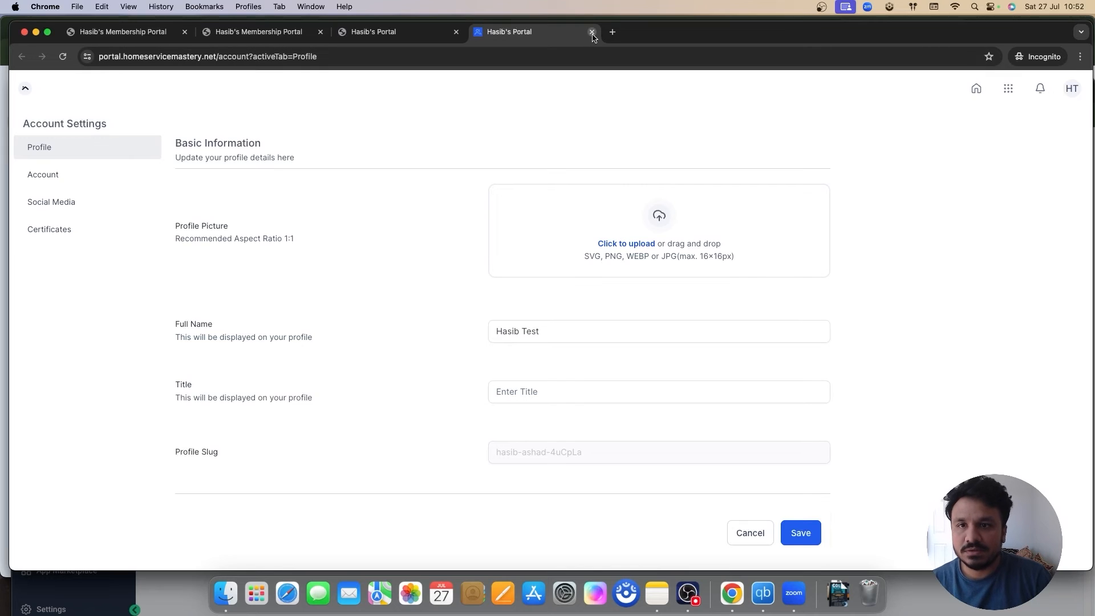
{"action": "left_click", "coordinate": [347, 34]}
{"action": "left_click", "coordinate": [541, 33]}
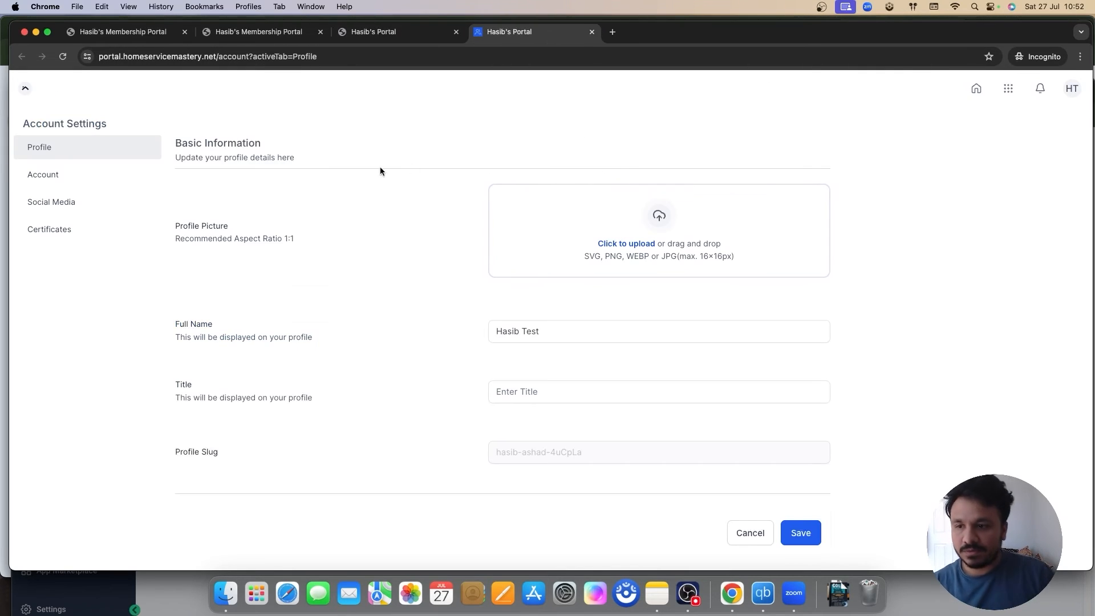
{"action": "left_click", "coordinate": [275, 40]}
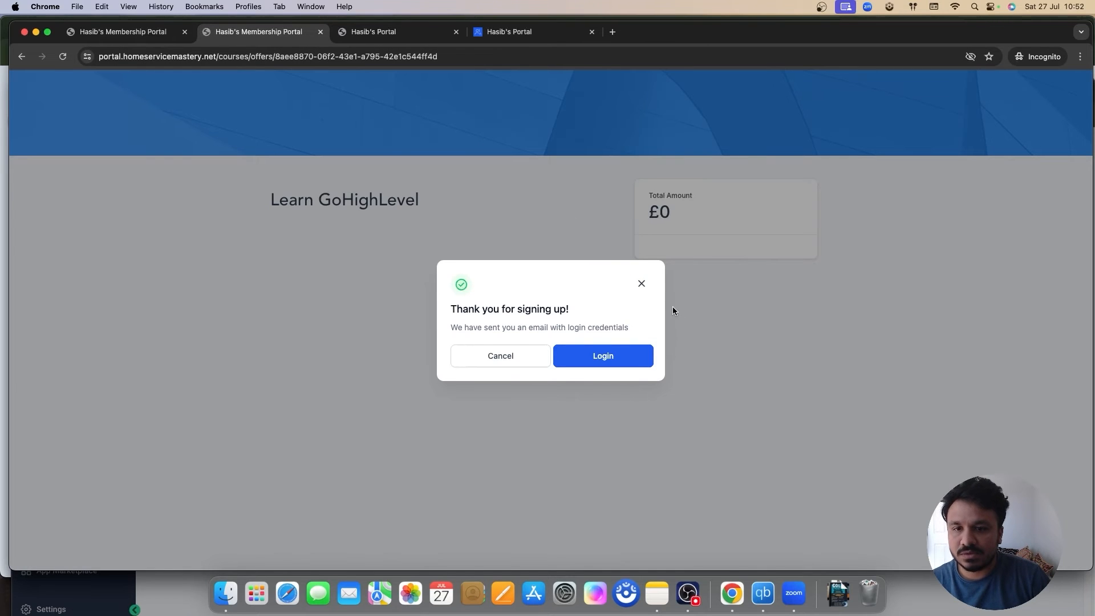
Step: Dismiss the signup confirmation and open the portal's Communities area, which has no communities yet
{"action": "left_click", "coordinate": [641, 284]}
{"action": "left_click", "coordinate": [389, 35]}
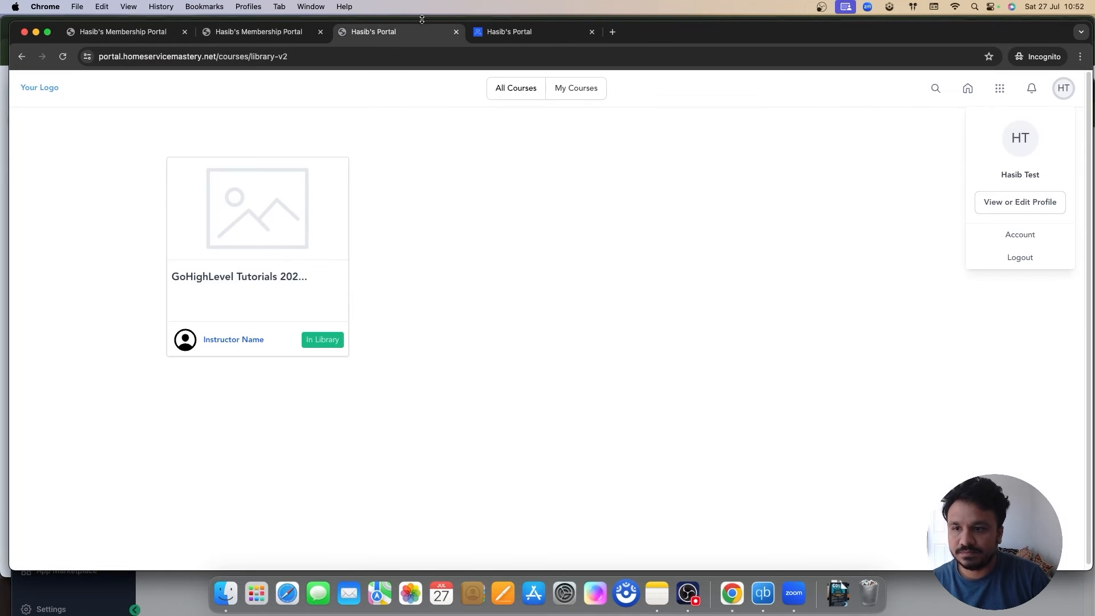
{"action": "left_click", "coordinate": [532, 35]}
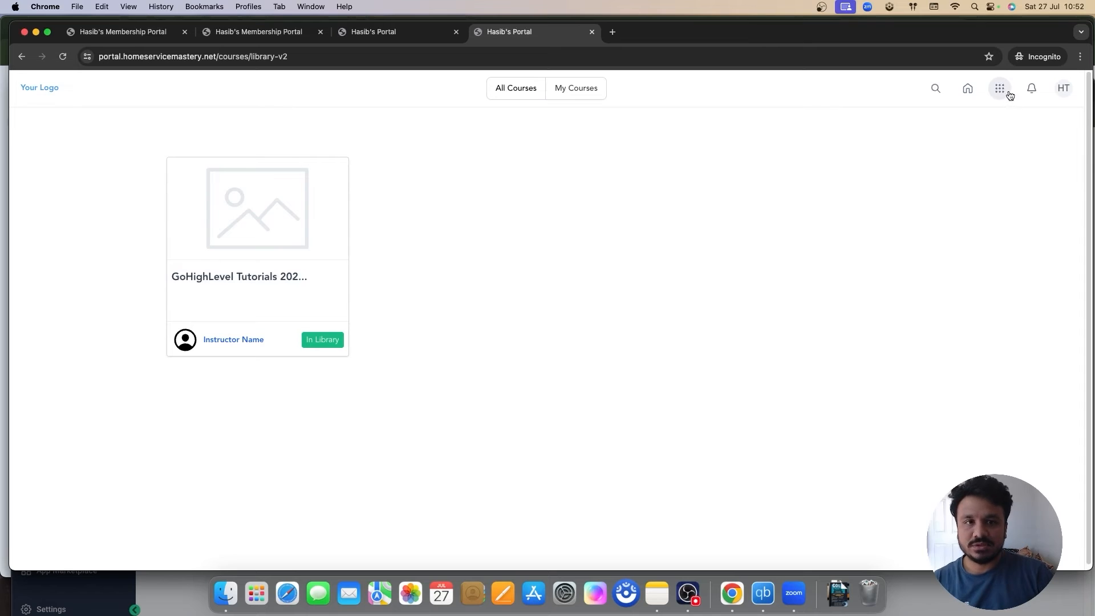
{"action": "left_click", "coordinate": [1061, 94]}
{"action": "left_click", "coordinate": [1003, 97]}
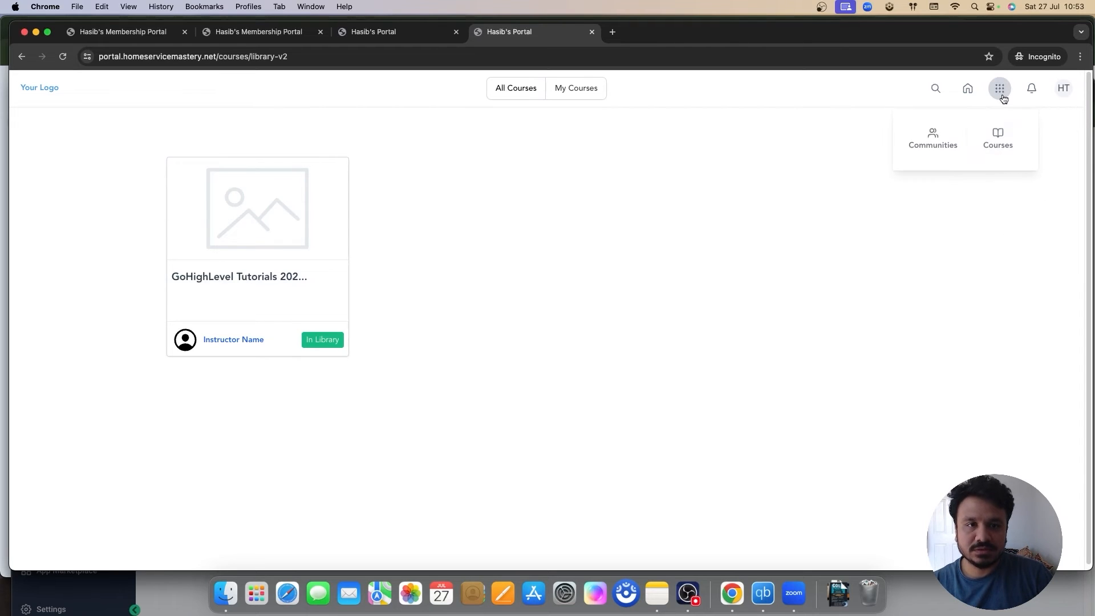
{"action": "left_click", "coordinate": [943, 141]}
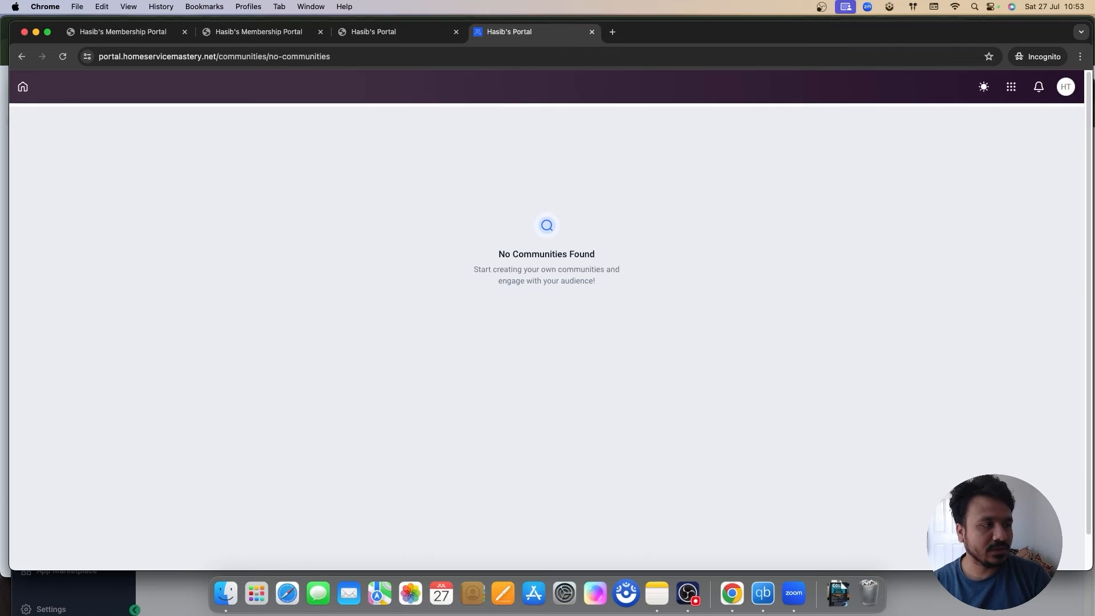
{"action": "key", "text": "super+grave"}
Step: Open the client portal settings from the Sites funnels page
{"action": "left_click", "coordinate": [51, 407]}
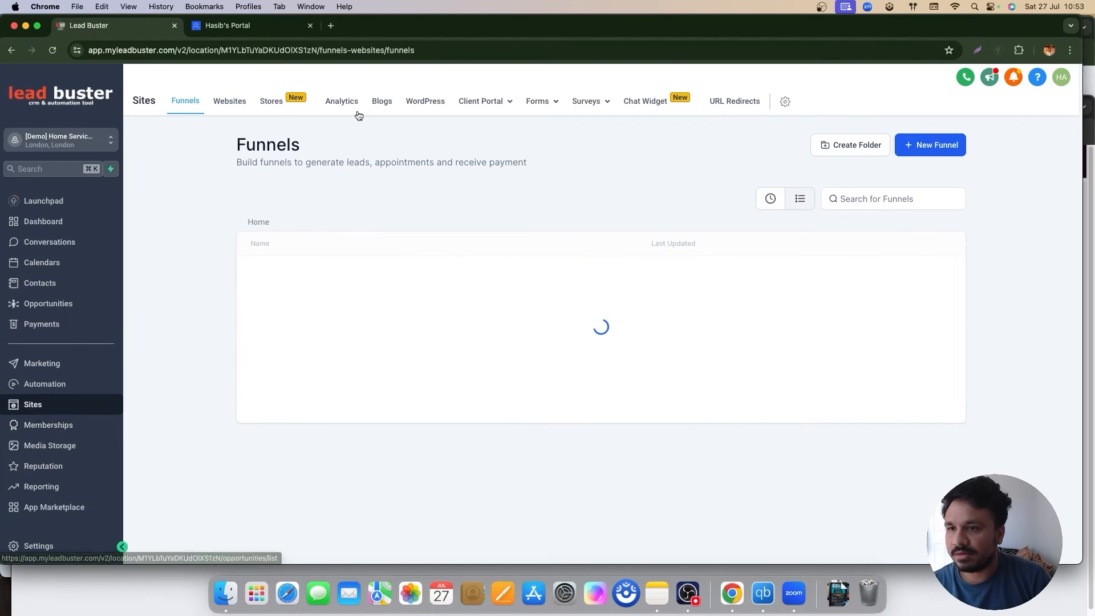
{"action": "mouse_move", "coordinate": [465, 108]}
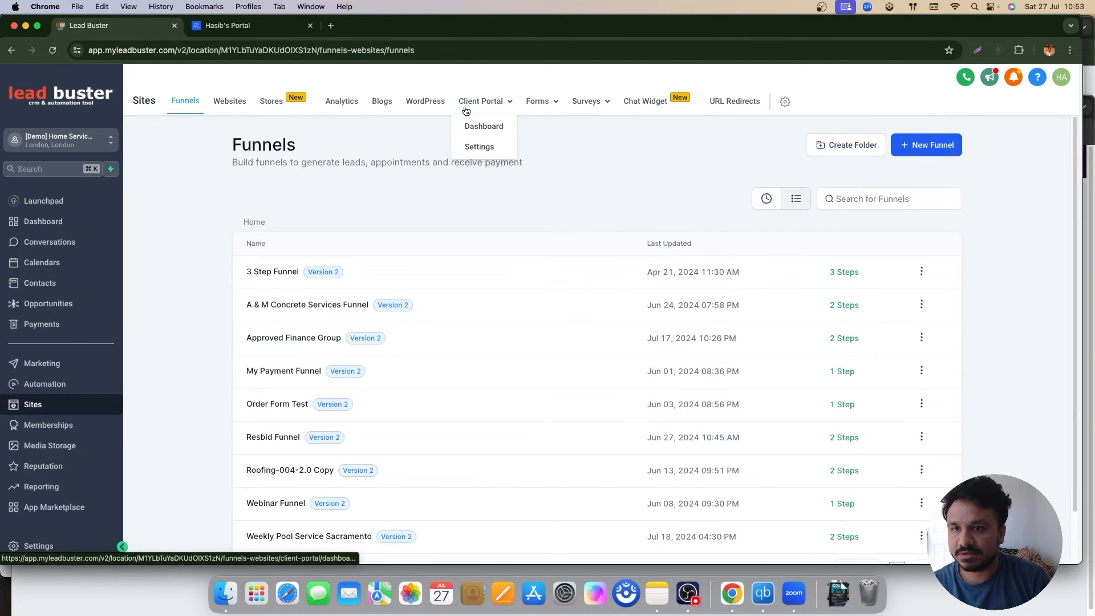
{"action": "left_click", "coordinate": [471, 148]}
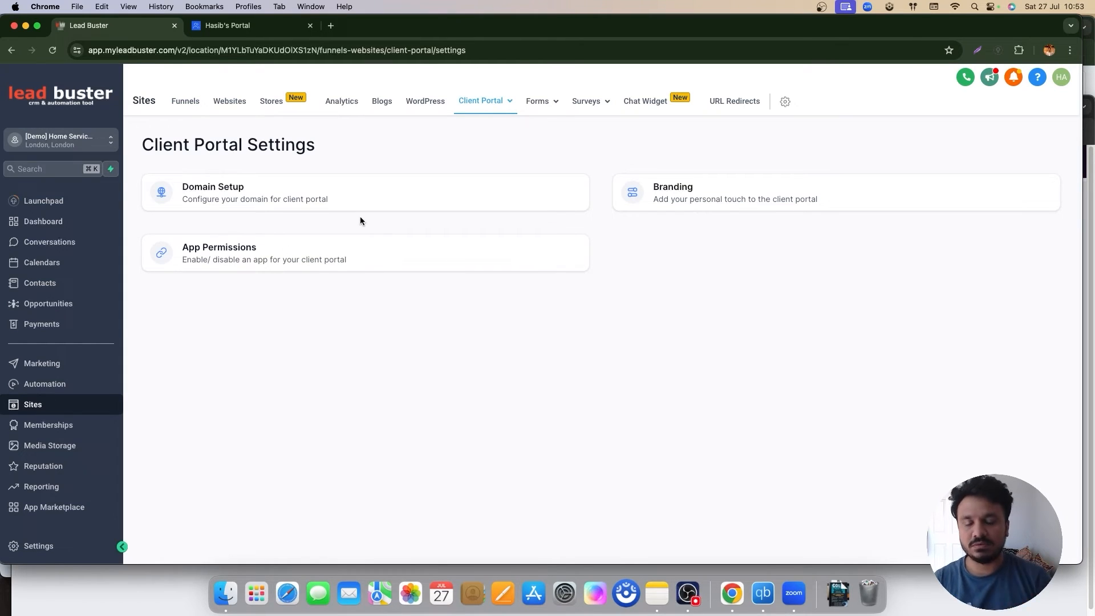
Step: Go to Memberships > Community Groups and start a new community group
{"action": "left_click", "coordinate": [50, 424]}
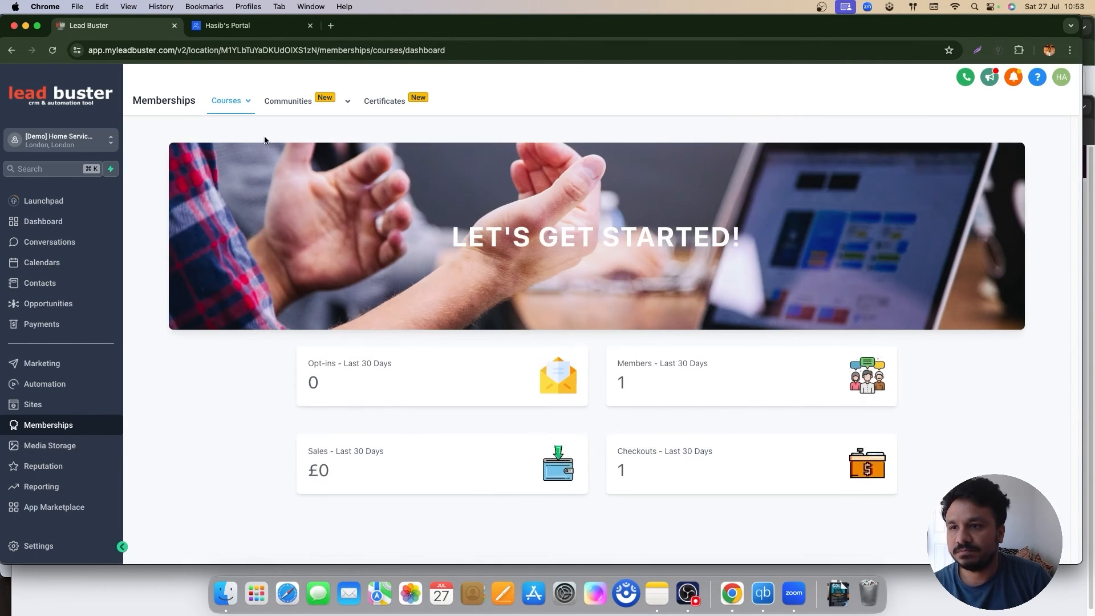
{"action": "mouse_move", "coordinate": [288, 105]}
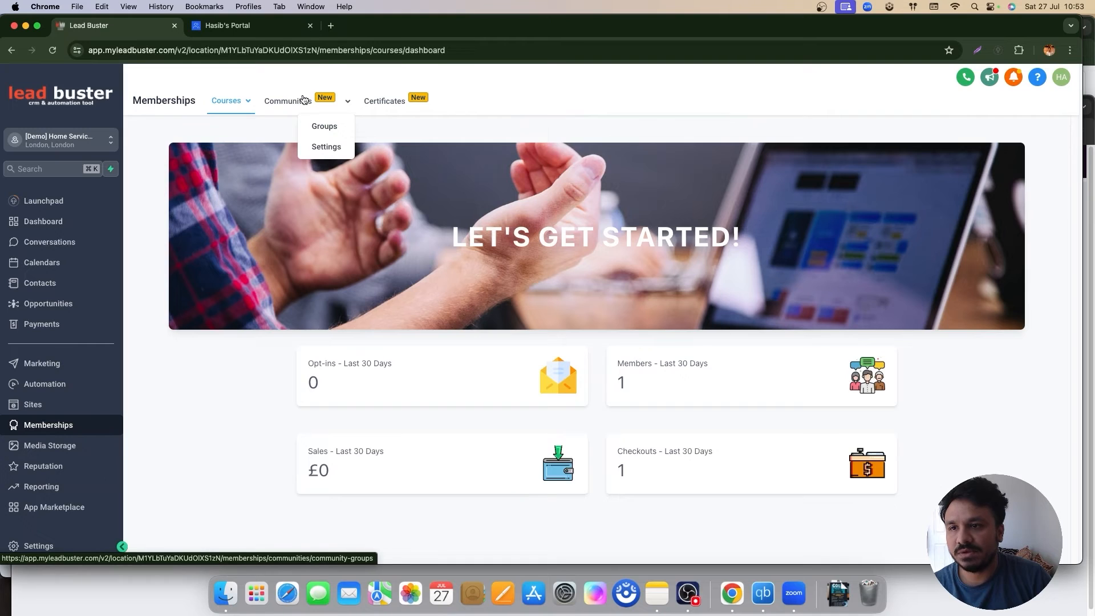
{"action": "left_click", "coordinate": [302, 101]}
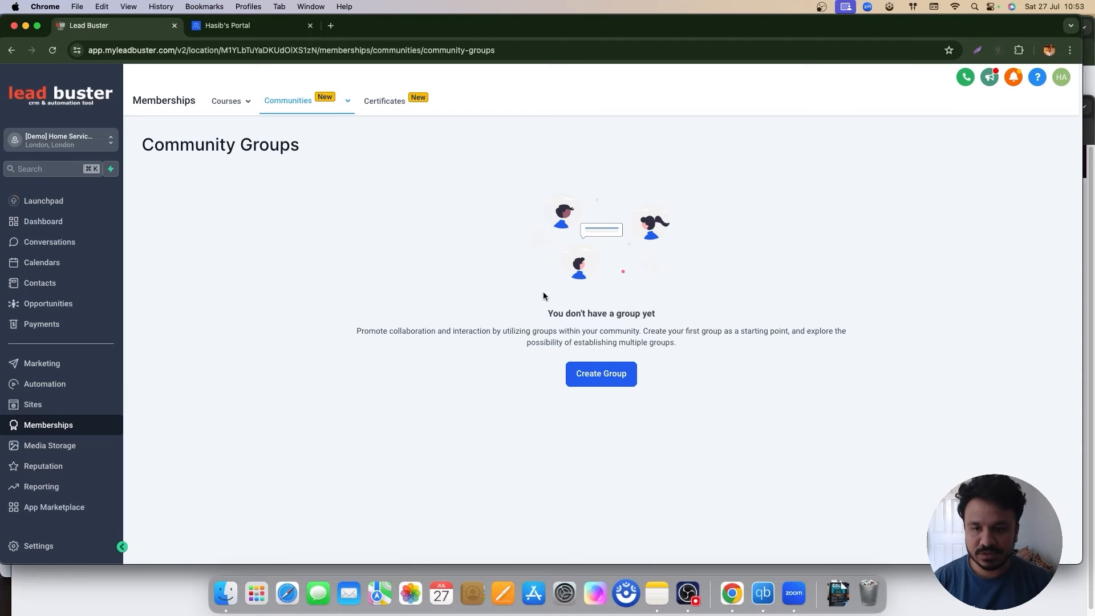
{"action": "left_click", "coordinate": [630, 382]}
Step: Name the group after its owner and remove the apostrophe from its URL slug
{"action": "left_click", "coordinate": [681, 254]}
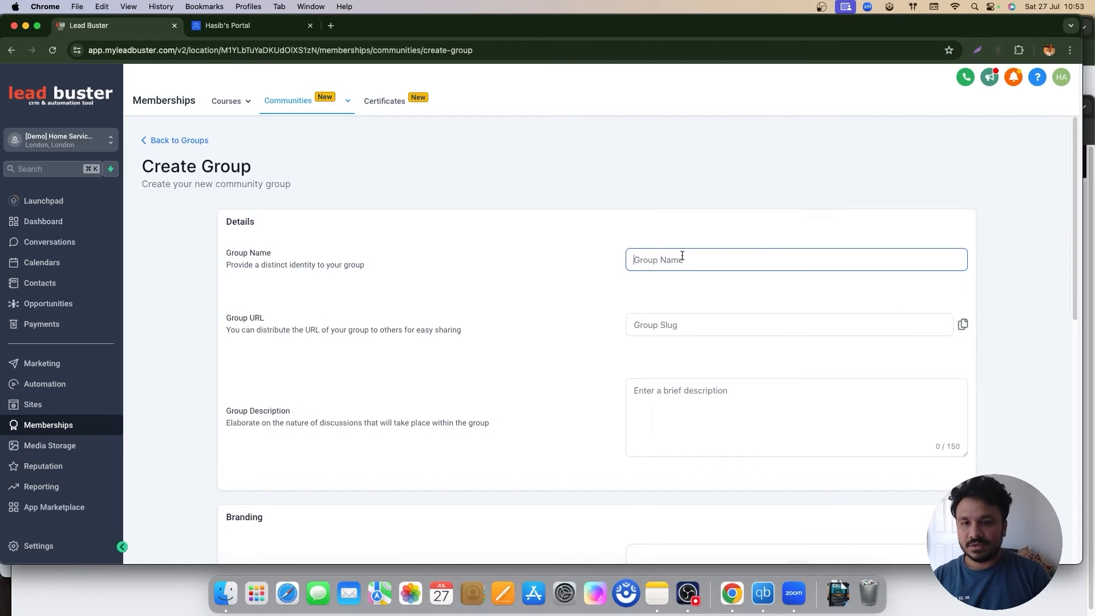
{"action": "type", "text": "Hasib's Group"}
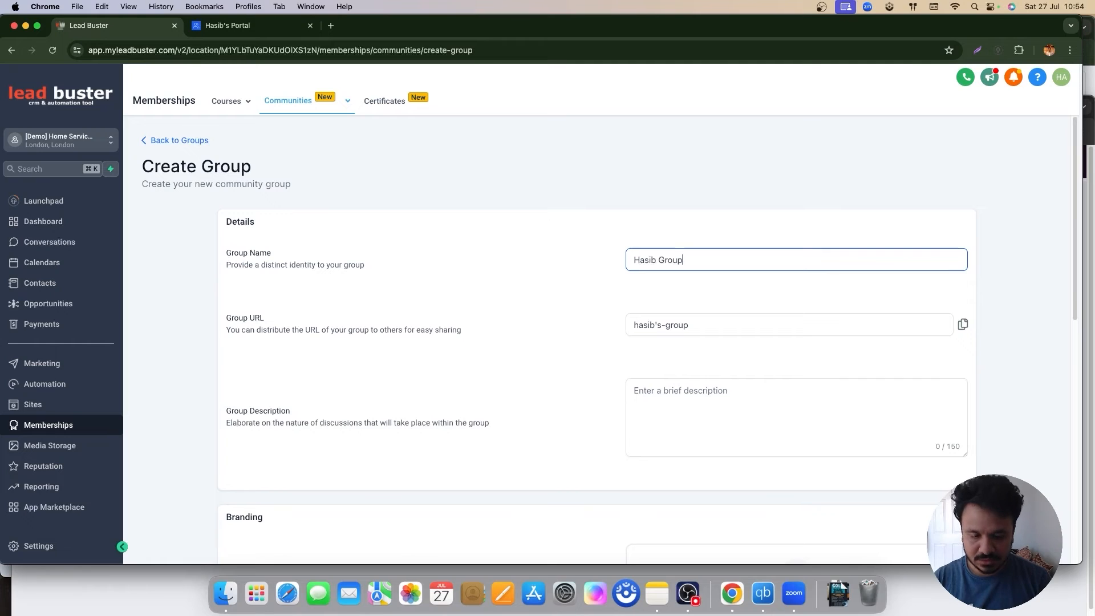
{"action": "type", "text": "s"}
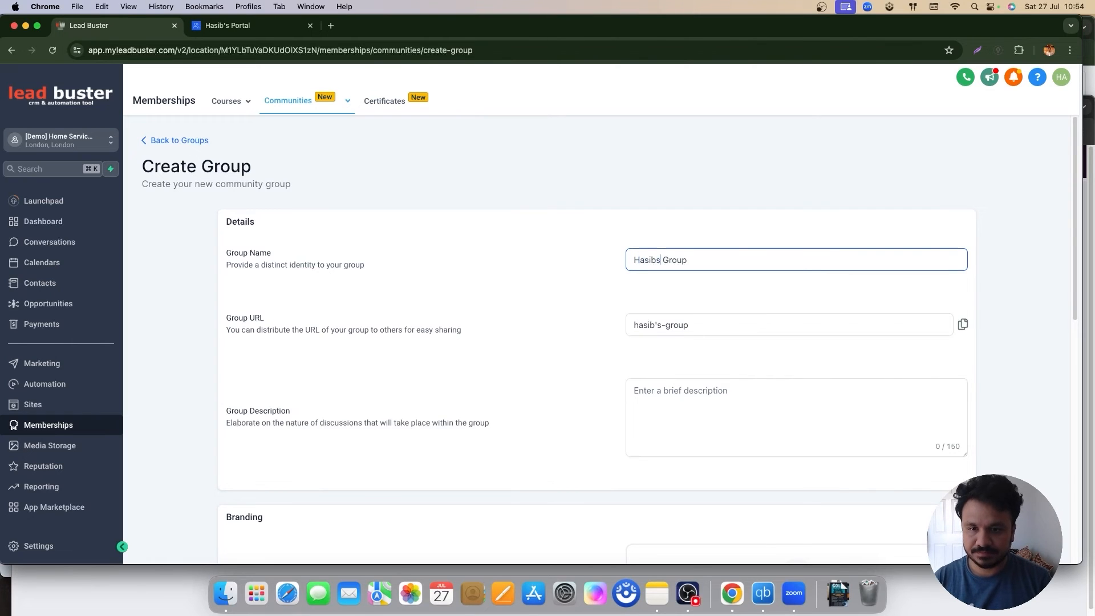
{"action": "left_click", "coordinate": [650, 324]}
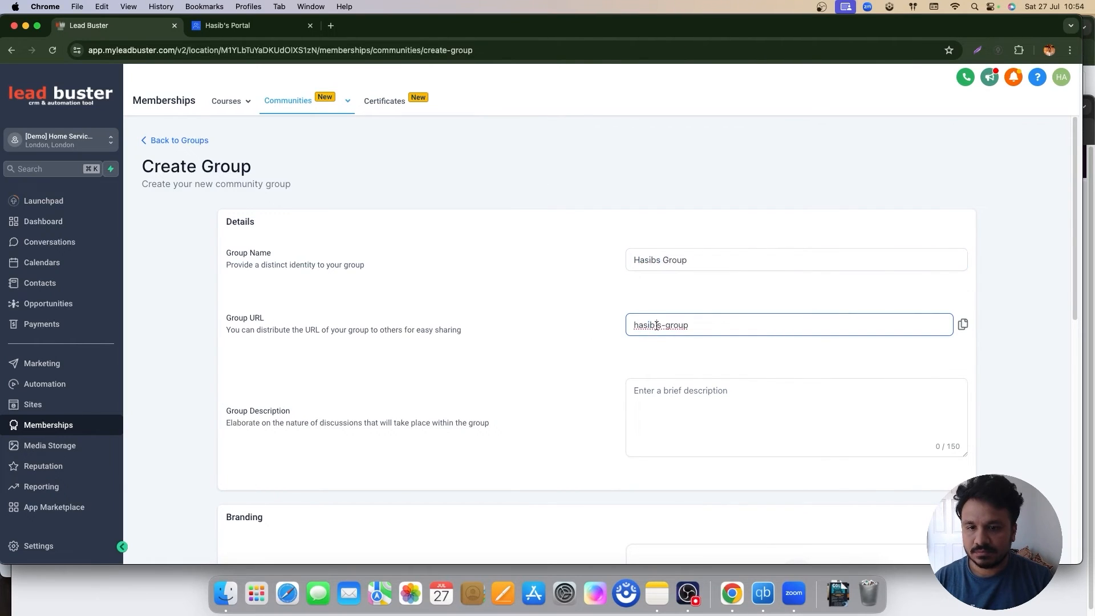
{"action": "key", "text": "BackSpace"}
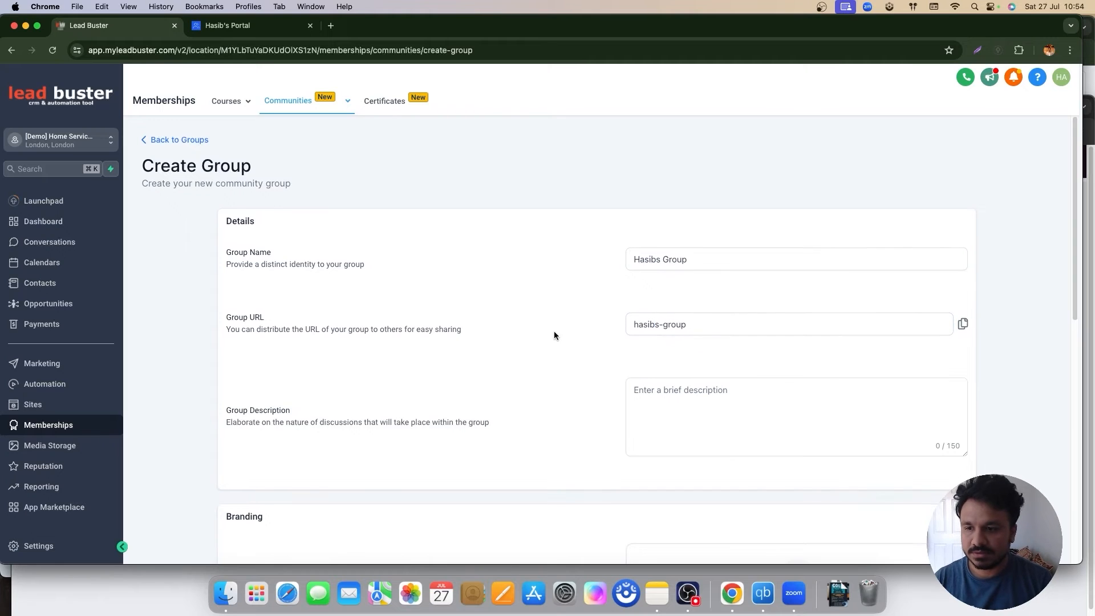
Step: Enter the required description 'Test' and create the community group
{"action": "scroll", "coordinate": [555, 335], "scroll_direction": "down", "scroll_amount": 3}
{"action": "left_click", "coordinate": [685, 311]}
{"action": "scroll", "coordinate": [594, 342], "scroll_direction": "down", "scroll_amount": 10}
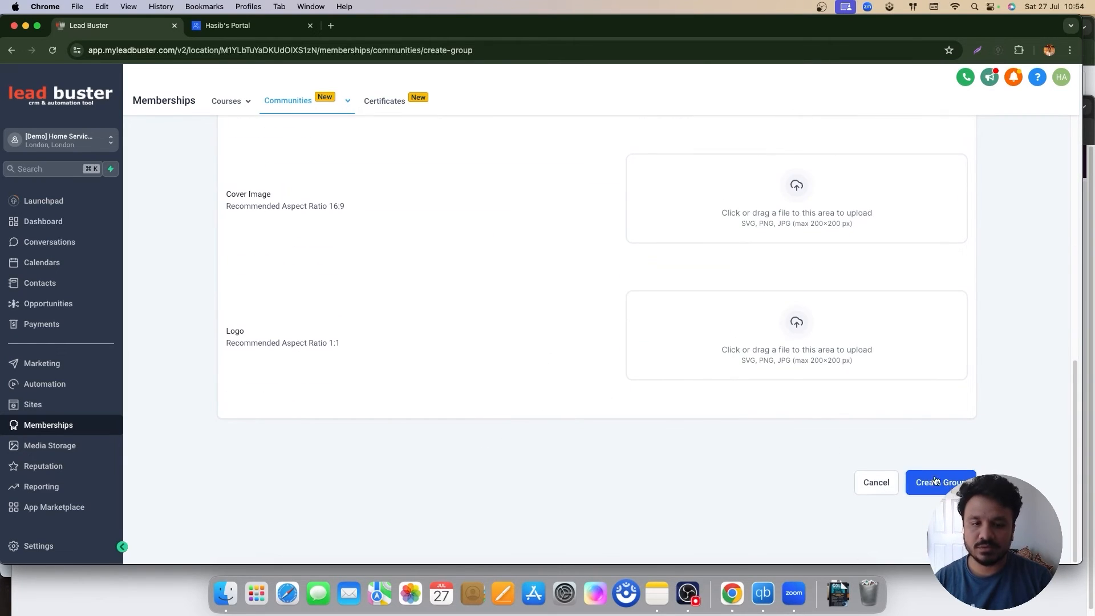
{"action": "left_click", "coordinate": [936, 481]}
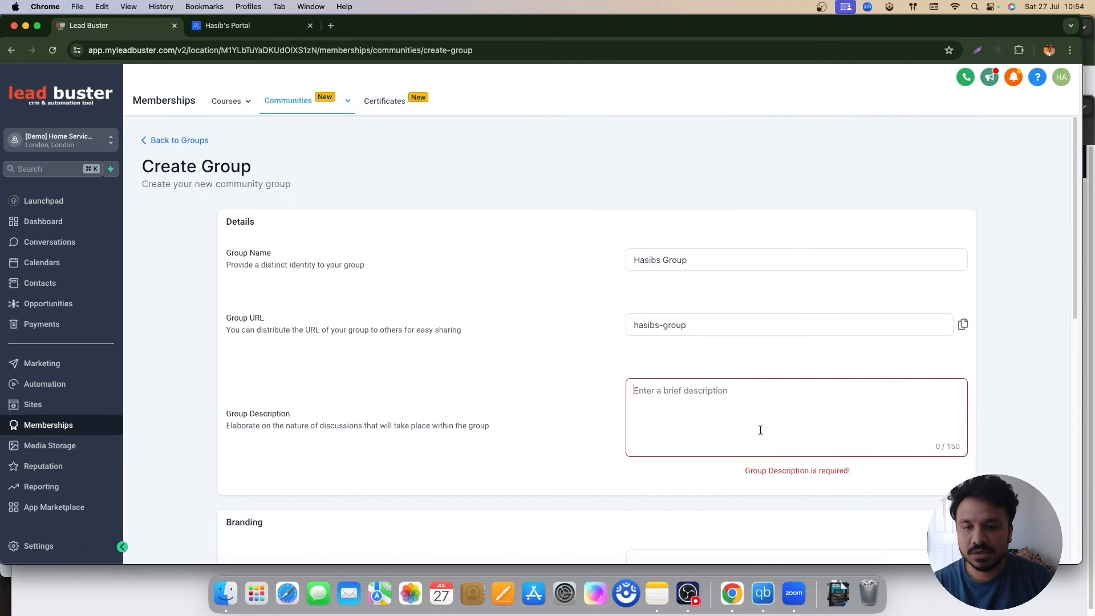
{"action": "left_click", "coordinate": [761, 431]}
{"action": "type", "text": "Test"}
{"action": "scroll", "coordinate": [760, 443], "scroll_direction": "down", "scroll_amount": 10}
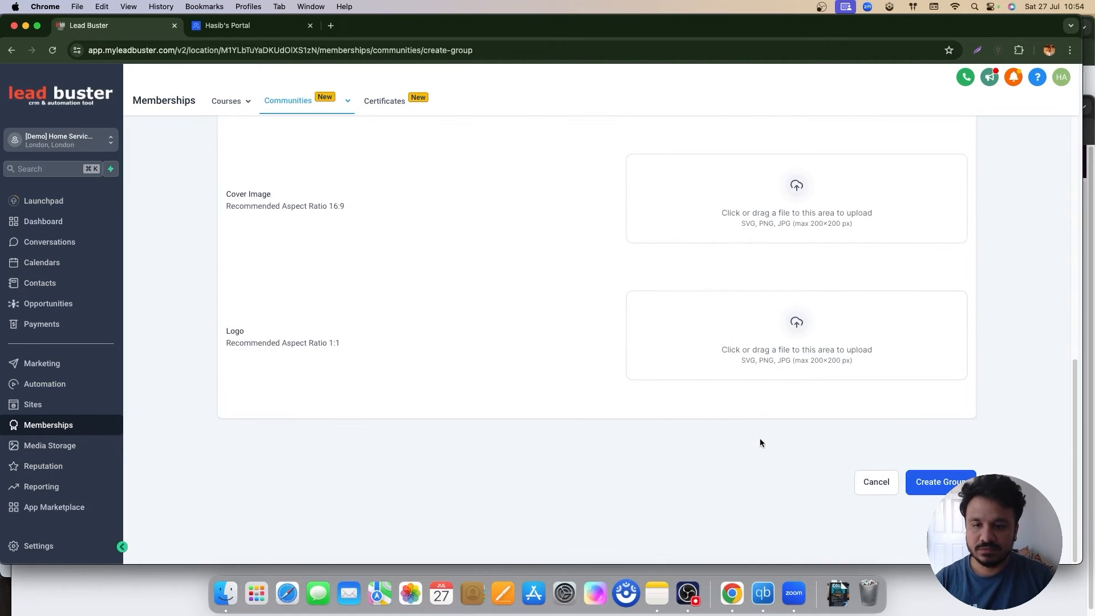
{"action": "left_click", "coordinate": [952, 486]}
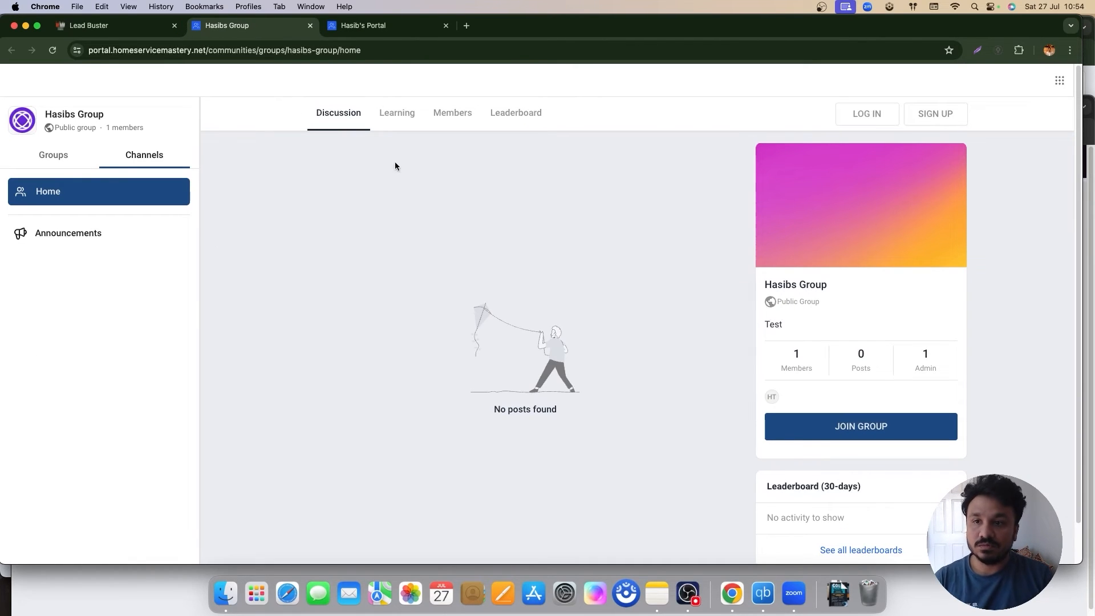
Step: Return to the new group's portal page in the browser
{"action": "left_click", "coordinate": [125, 28]}
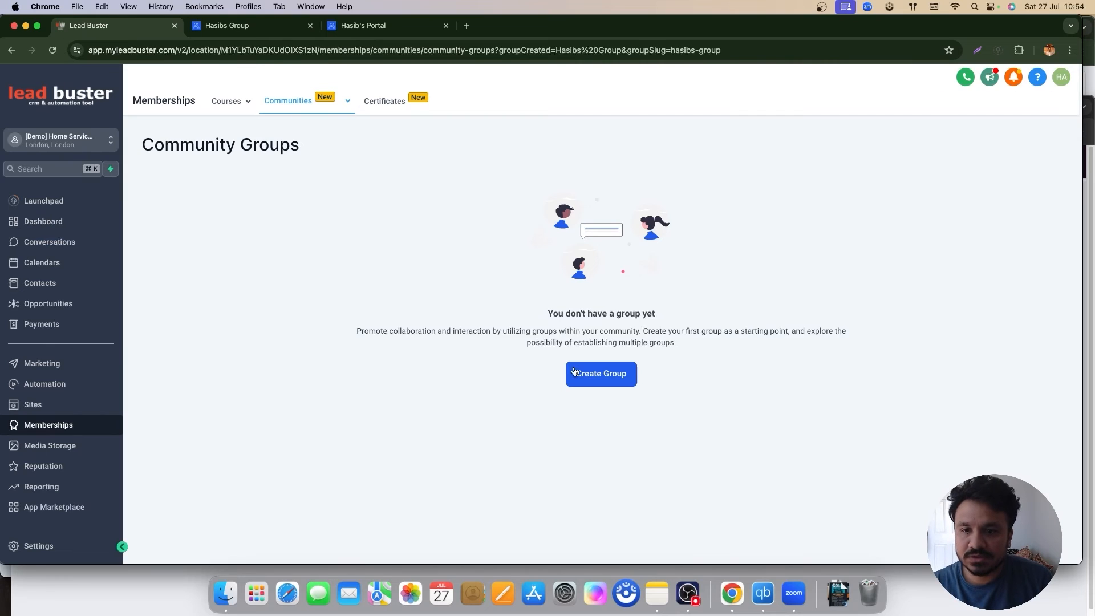
{"action": "key", "text": "ctrl+Tab"}
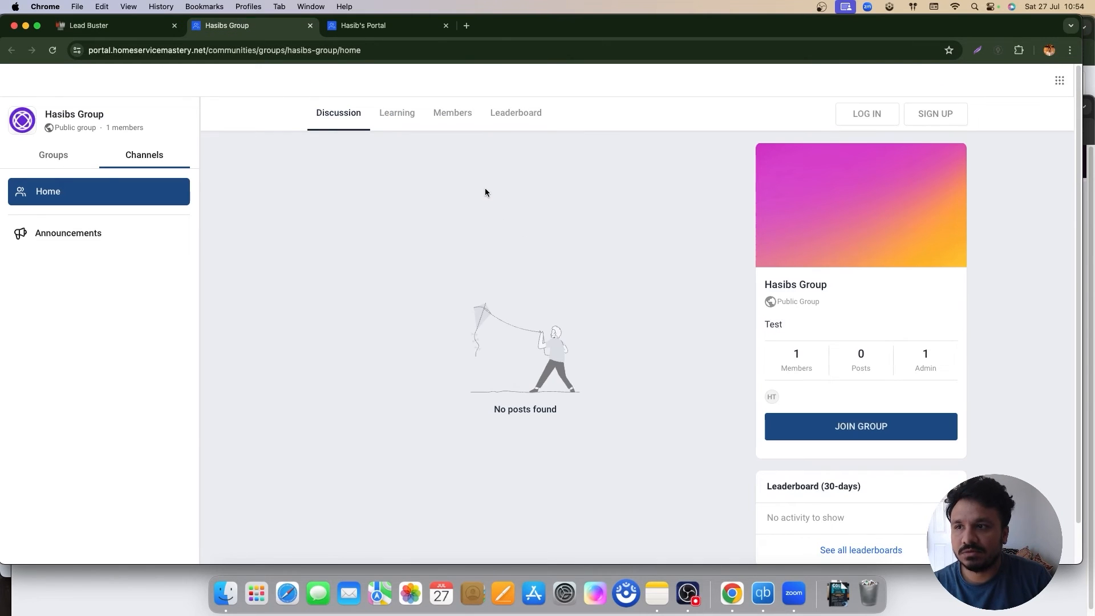
{"action": "scroll", "coordinate": [836, 437], "scroll_direction": "down", "scroll_amount": 1}
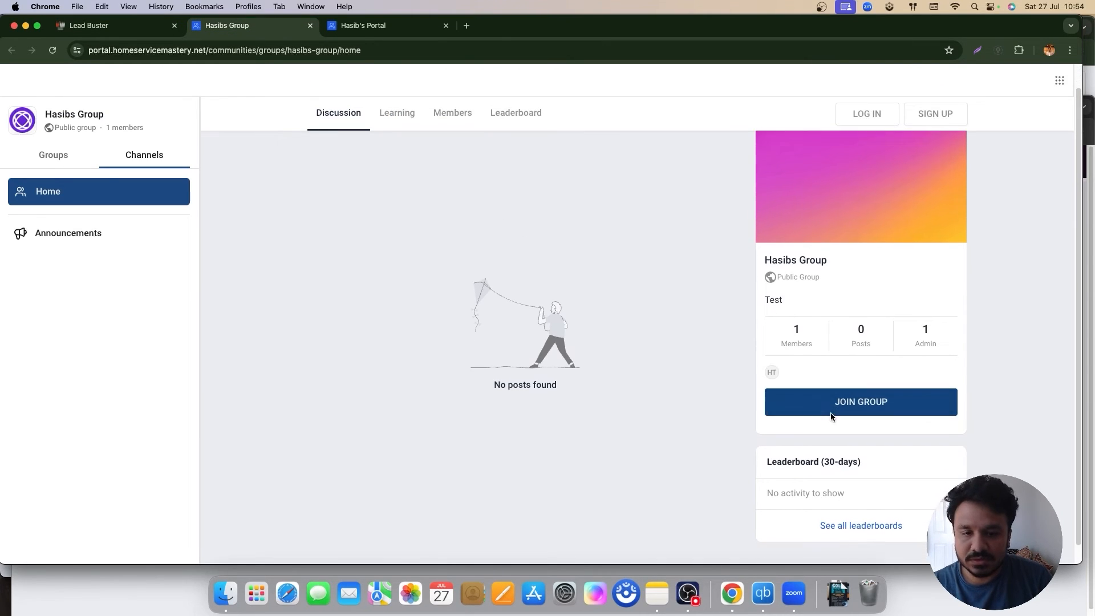
{"action": "left_click", "coordinate": [278, 50]}
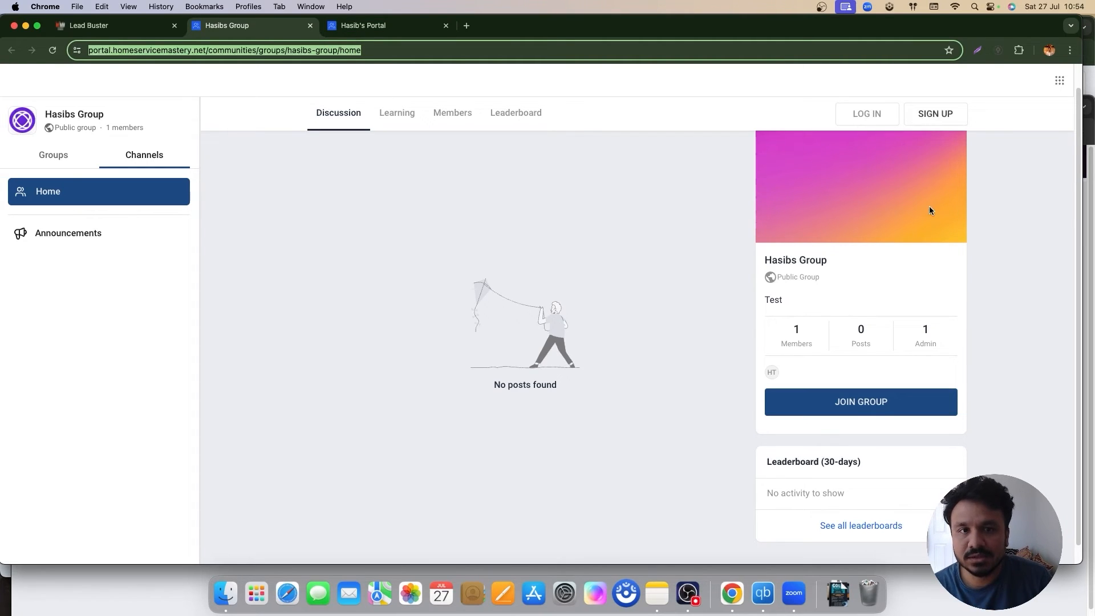
{"action": "scroll", "coordinate": [856, 425], "scroll_direction": "down", "scroll_amount": 1}
Step: Join the group and sign in with the member's email and corrected password
{"action": "left_click", "coordinate": [850, 392]}
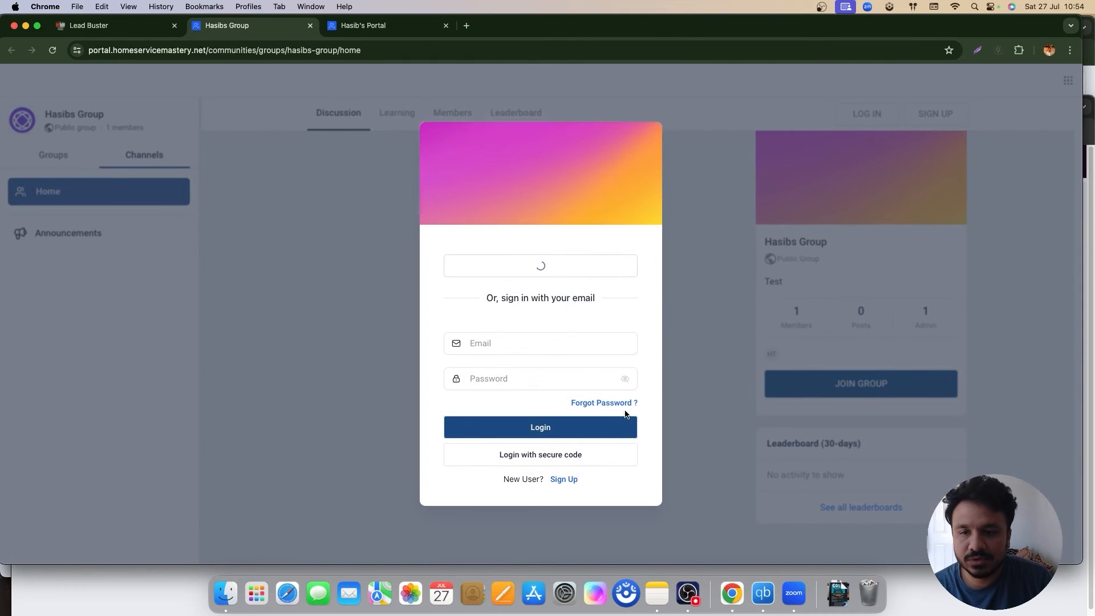
{"action": "left_click", "coordinate": [514, 340]}
{"action": "left_click", "coordinate": [564, 388]}
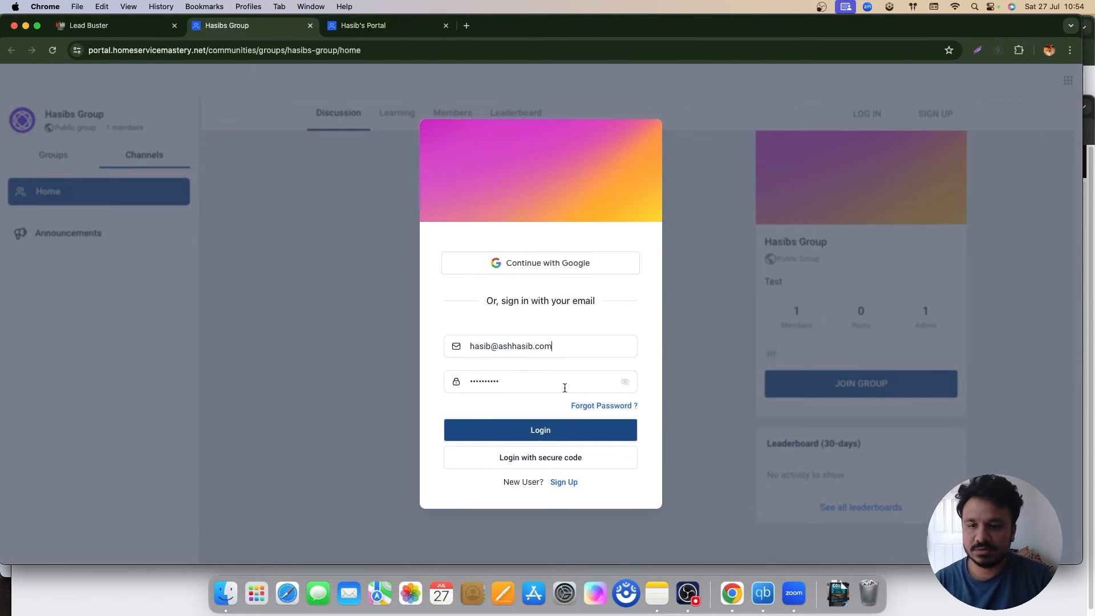
{"action": "left_click", "coordinate": [546, 429]}
{"action": "double_click", "coordinate": [516, 370]}
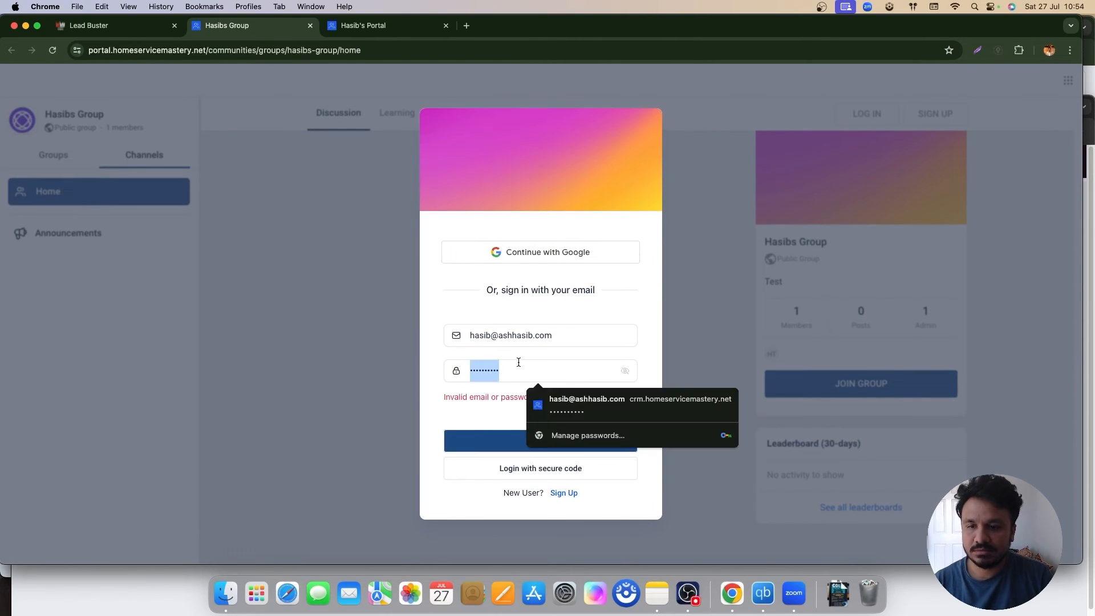
{"action": "type", "text": "••••••"}
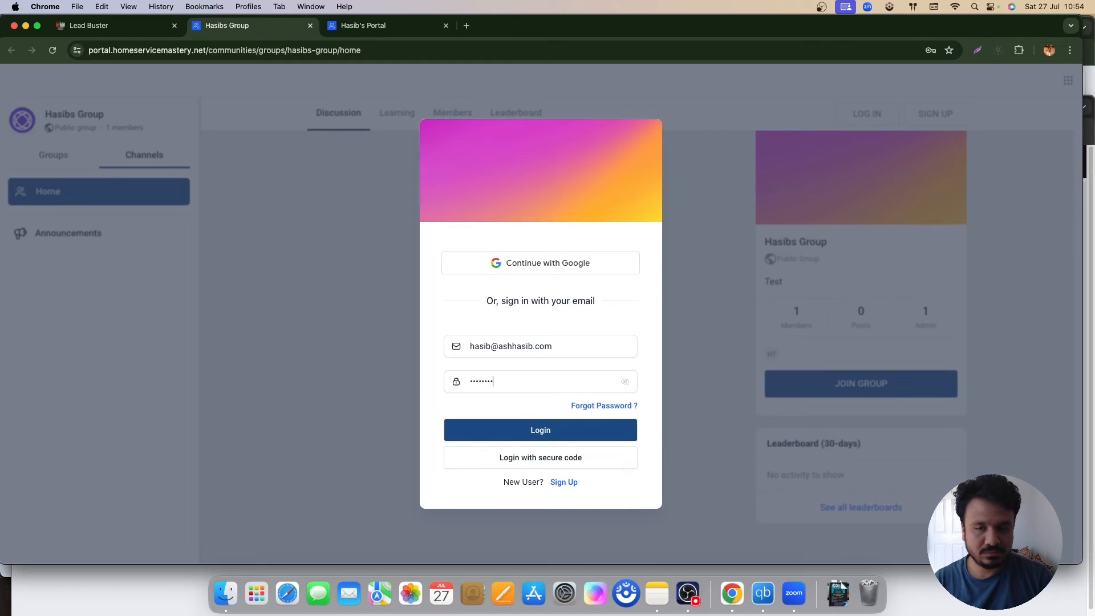
{"action": "left_click", "coordinate": [509, 427]}
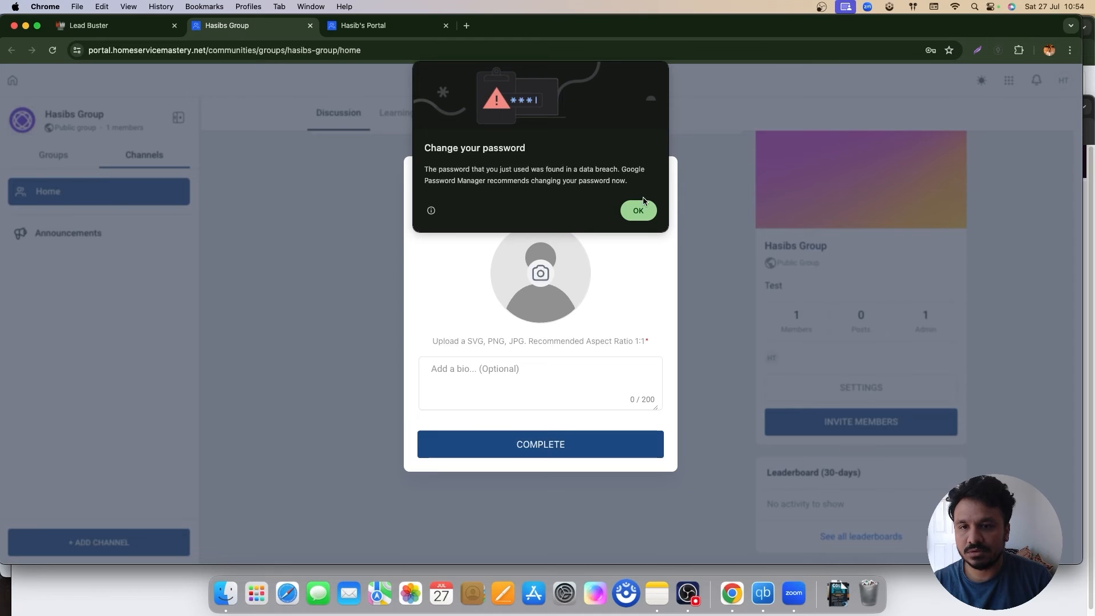
Step: Dismiss the browser's password prompts and complete the member profile setup
{"action": "left_click", "coordinate": [638, 212]}
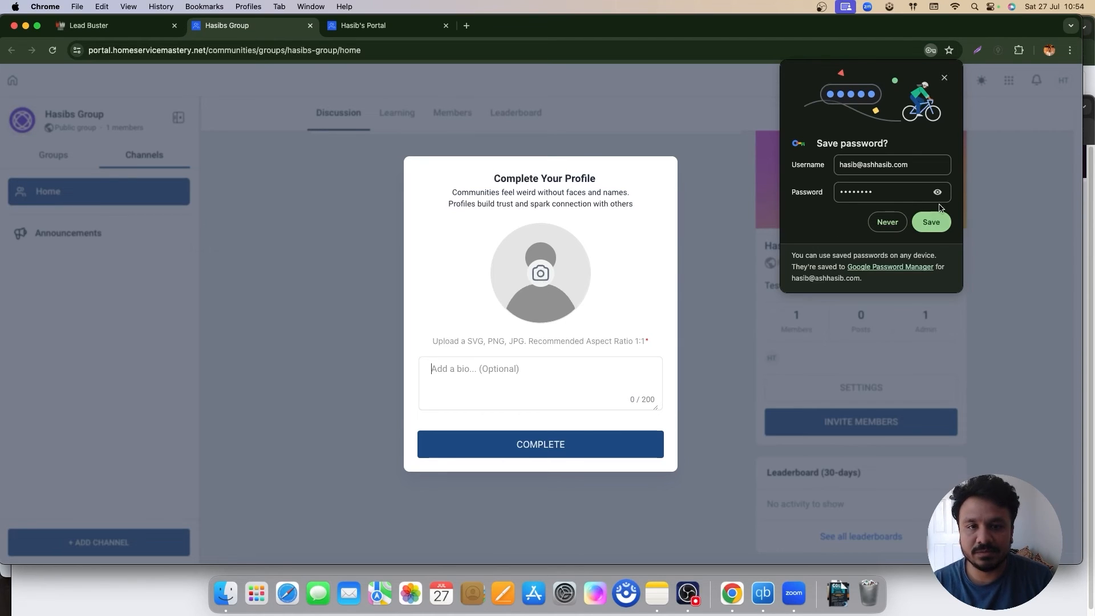
{"action": "left_click", "coordinate": [931, 224]}
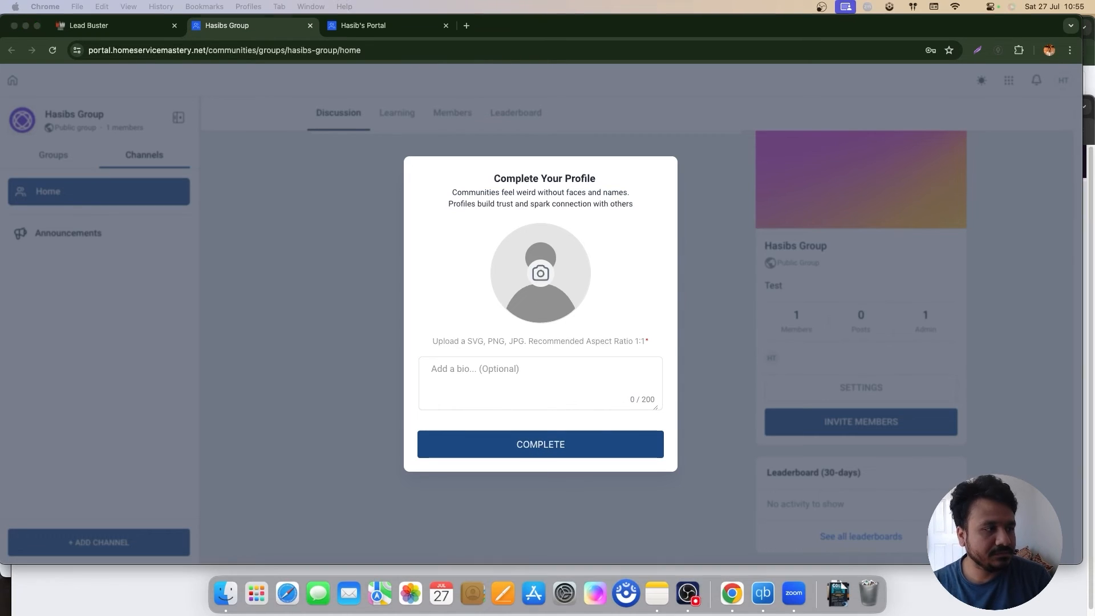
{"action": "left_click", "coordinate": [565, 456]}
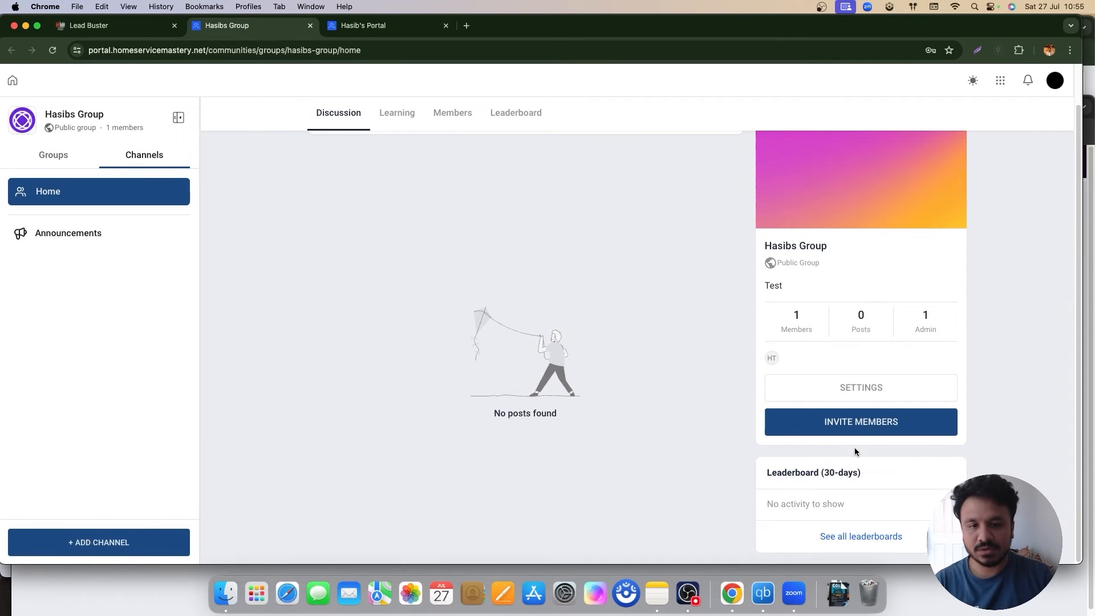
Step: In Group Settings, keep light mode and apply the Royal Velvet theme after previewing others
{"action": "left_click", "coordinate": [862, 387]}
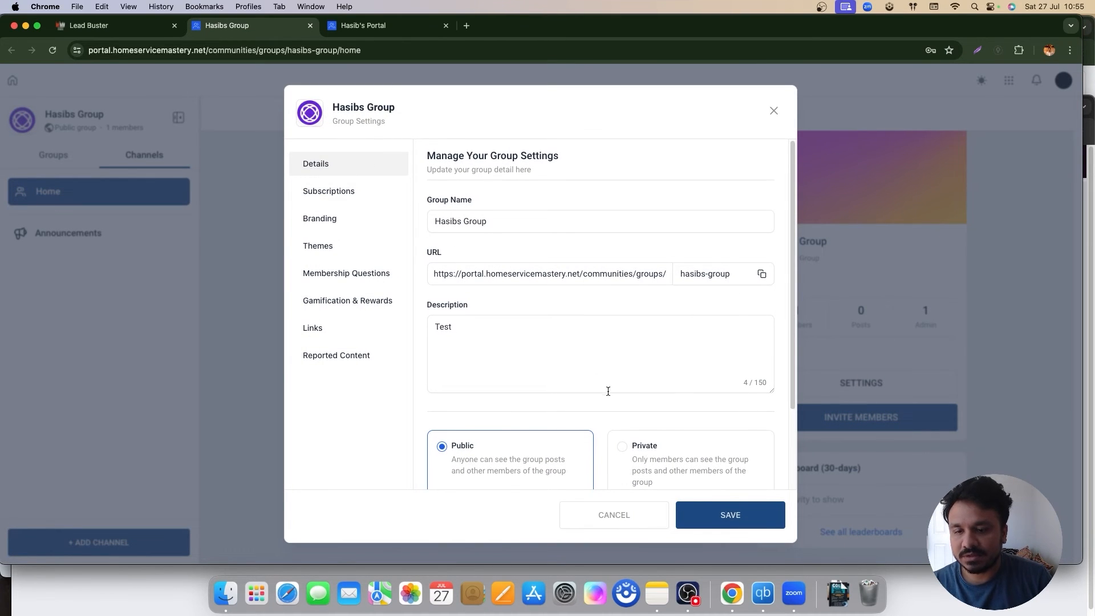
{"action": "left_click", "coordinate": [332, 200]}
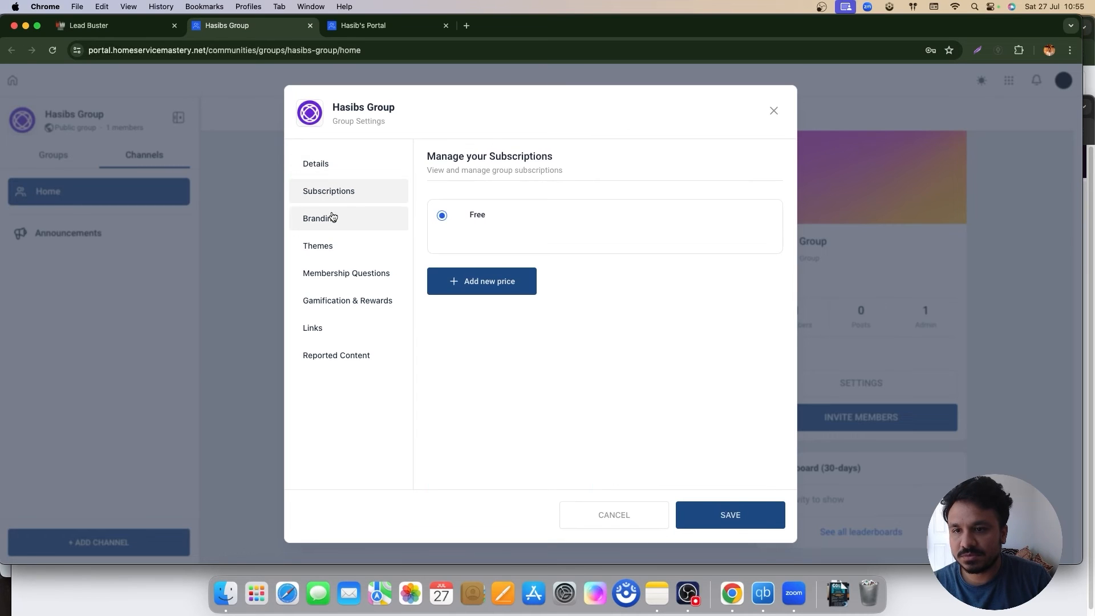
{"action": "left_click", "coordinate": [333, 218]}
{"action": "left_click", "coordinate": [336, 185]}
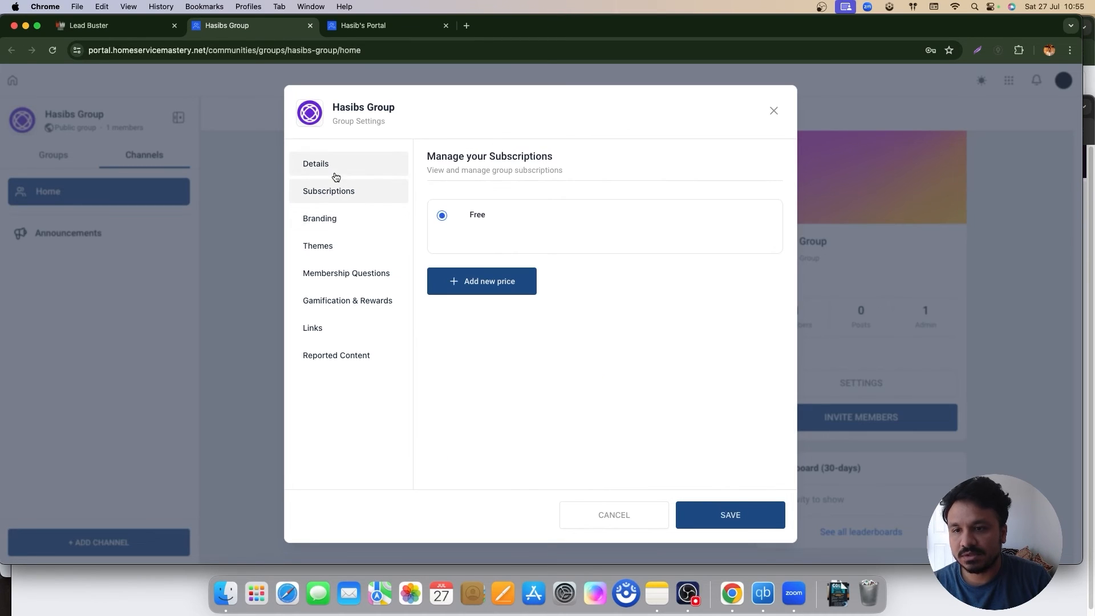
{"action": "left_click", "coordinate": [338, 219]}
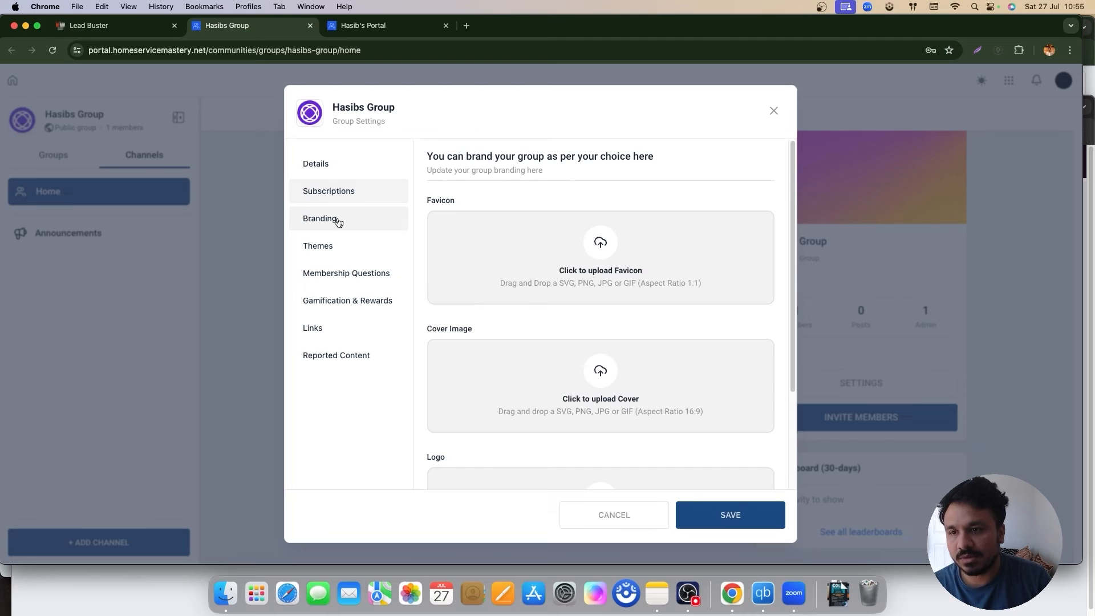
{"action": "left_click", "coordinate": [358, 253]}
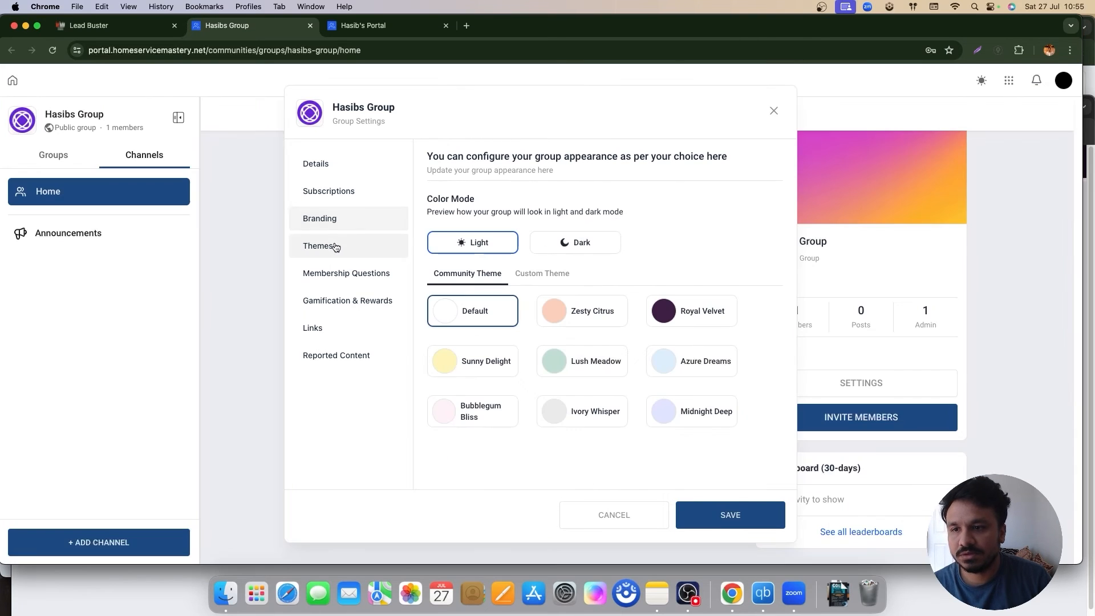
{"action": "left_click", "coordinate": [576, 247]}
{"action": "left_click", "coordinate": [488, 249]}
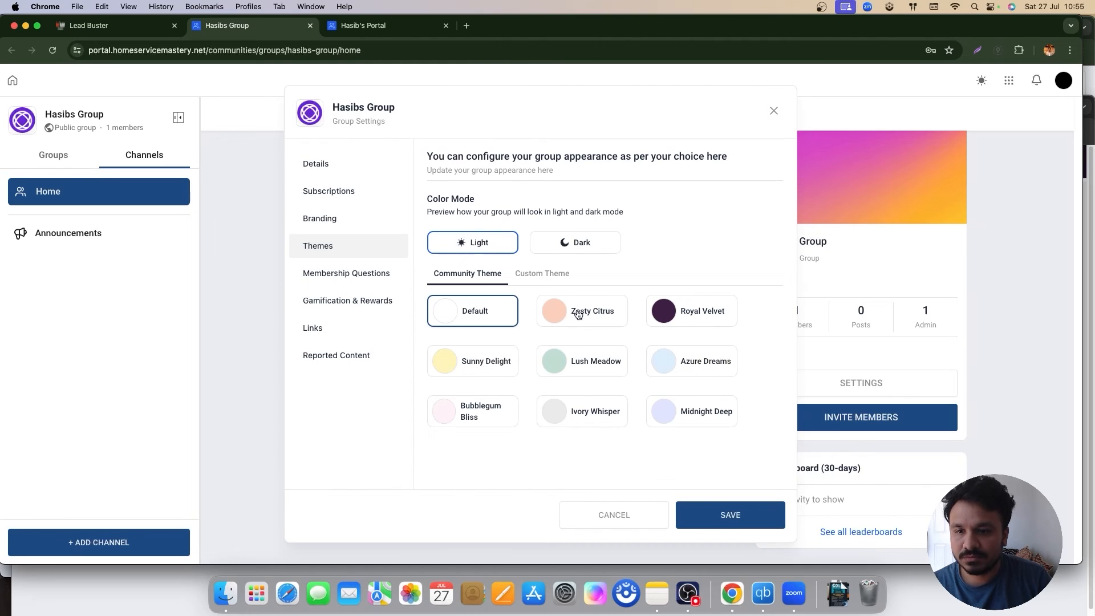
{"action": "left_click", "coordinate": [692, 320]}
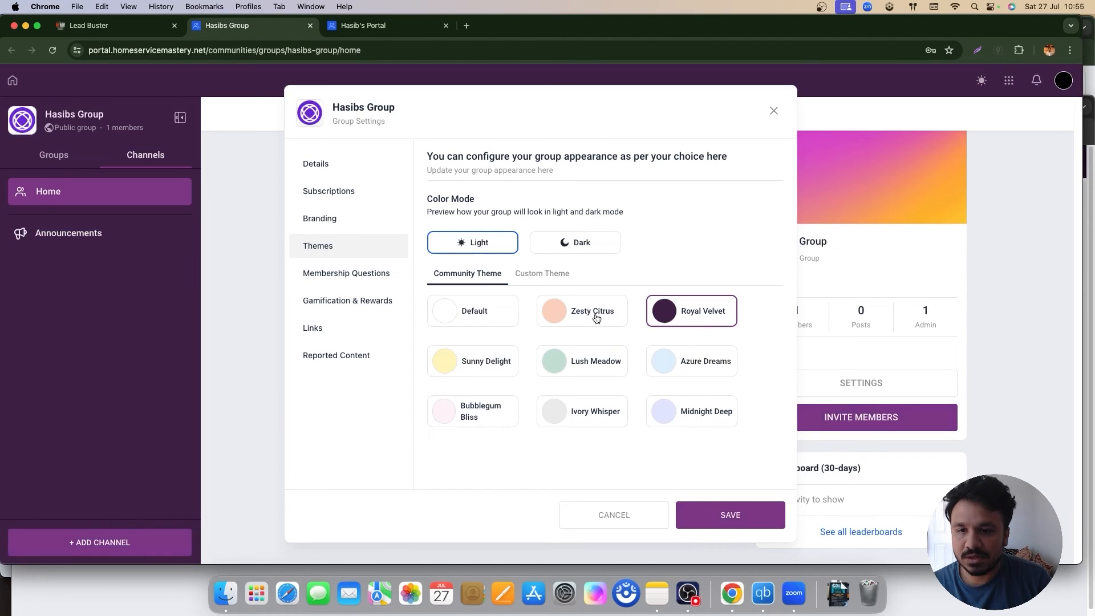
{"action": "left_click", "coordinate": [597, 318]}
{"action": "left_click", "coordinate": [499, 365]}
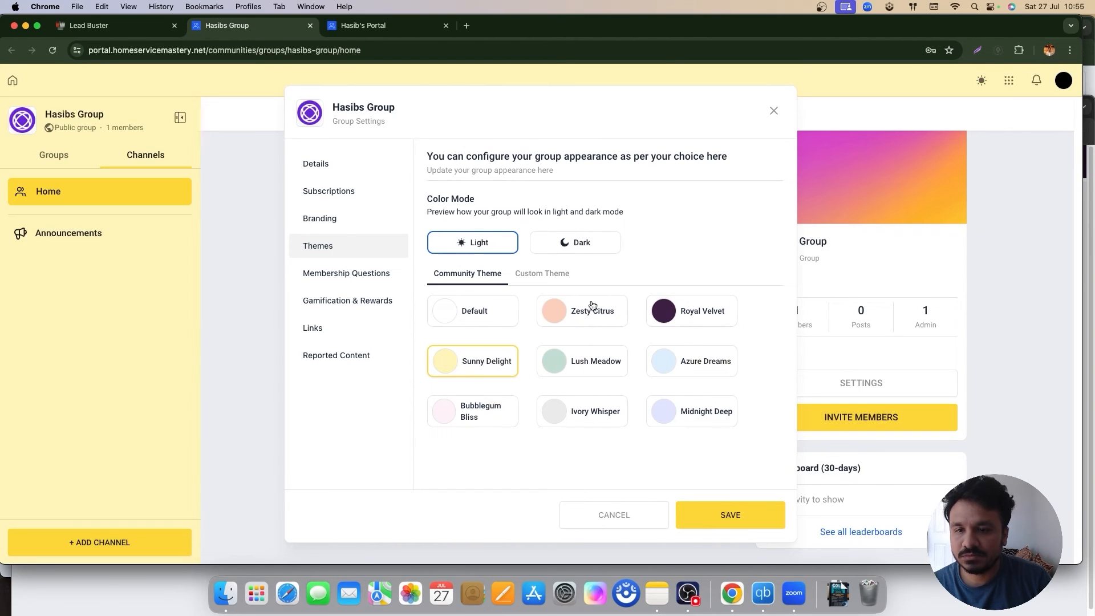
{"action": "left_click", "coordinate": [715, 312]}
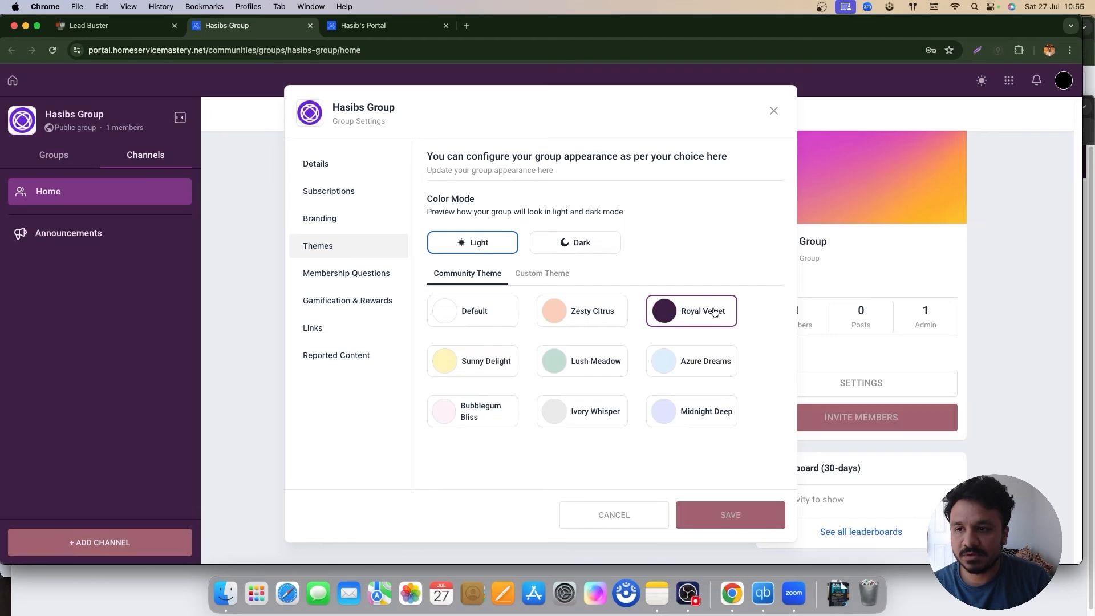
Step: Review Membership Questions and Gamification & Rewards, then open Promotional Links
{"action": "left_click", "coordinate": [330, 277]}
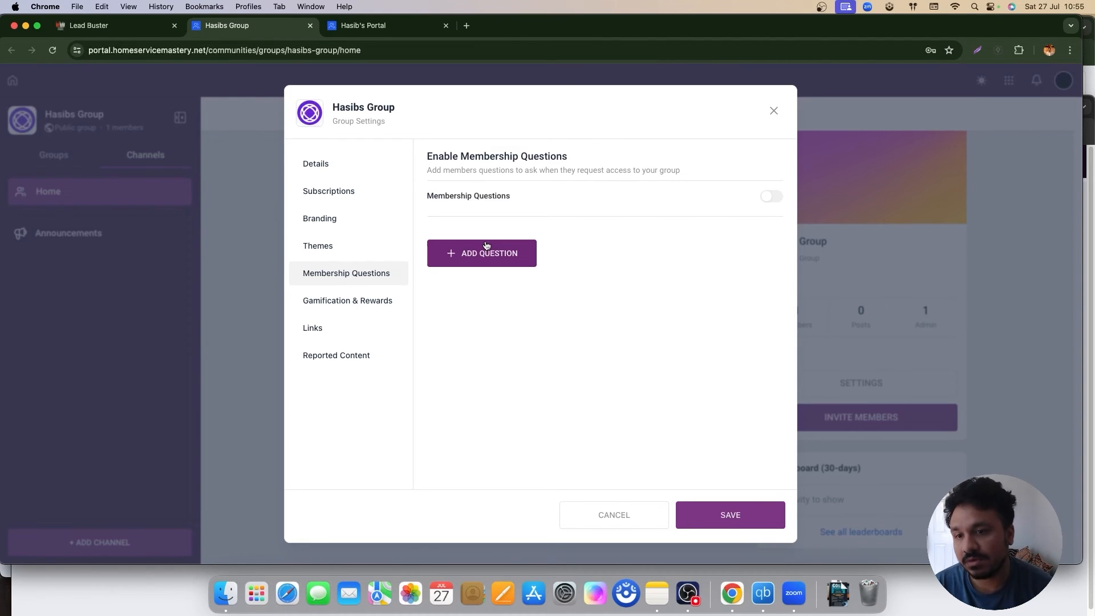
{"action": "left_click", "coordinate": [361, 304]}
{"action": "left_click", "coordinate": [558, 221]}
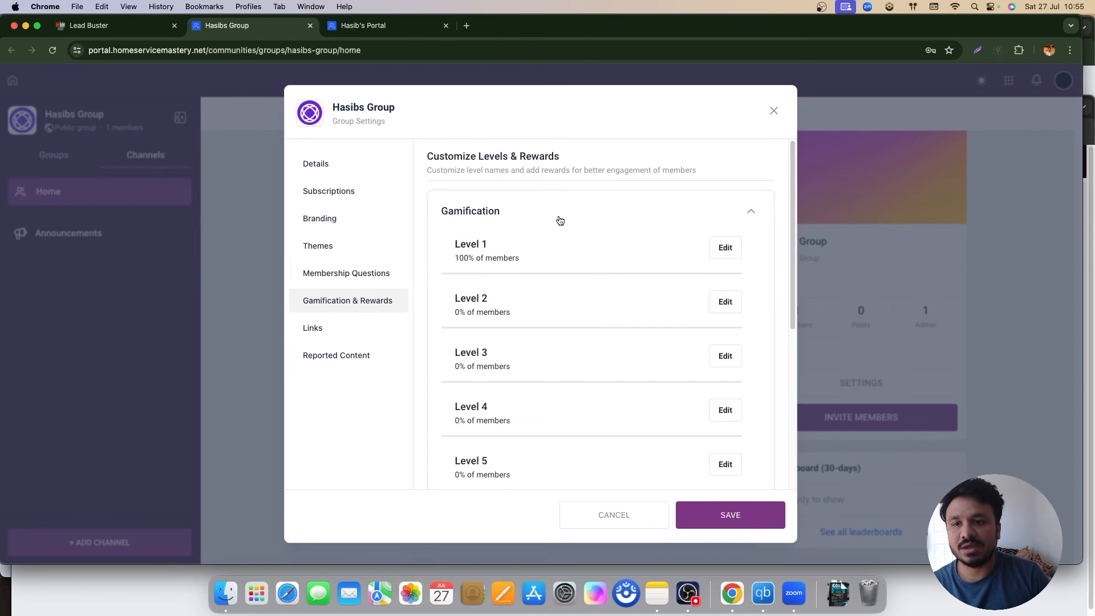
{"action": "left_click", "coordinate": [558, 222]}
{"action": "left_click", "coordinate": [556, 263]}
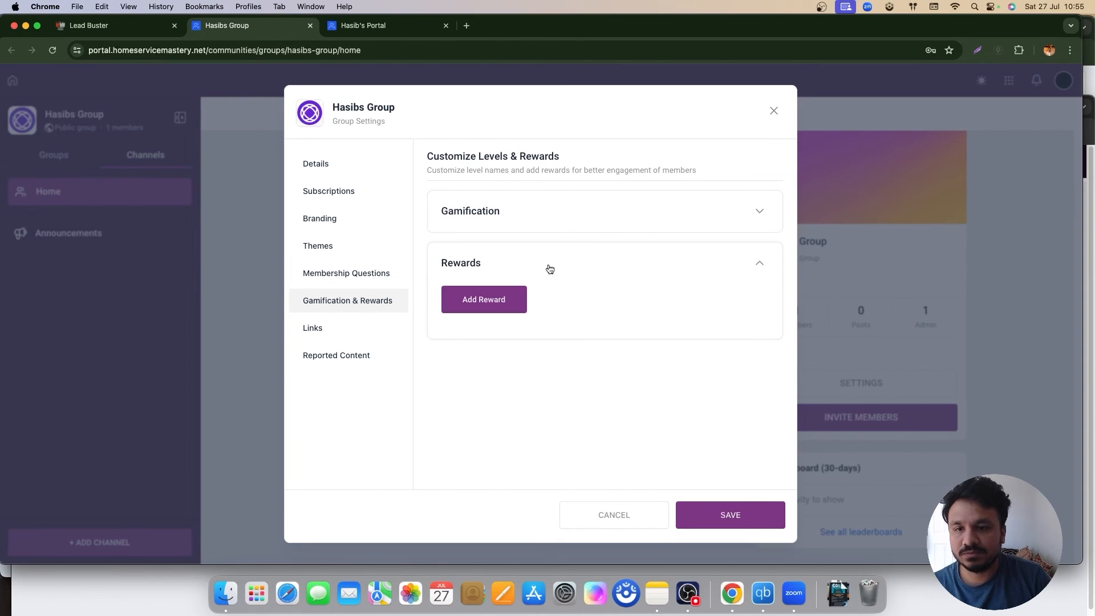
{"action": "left_click", "coordinate": [549, 268]}
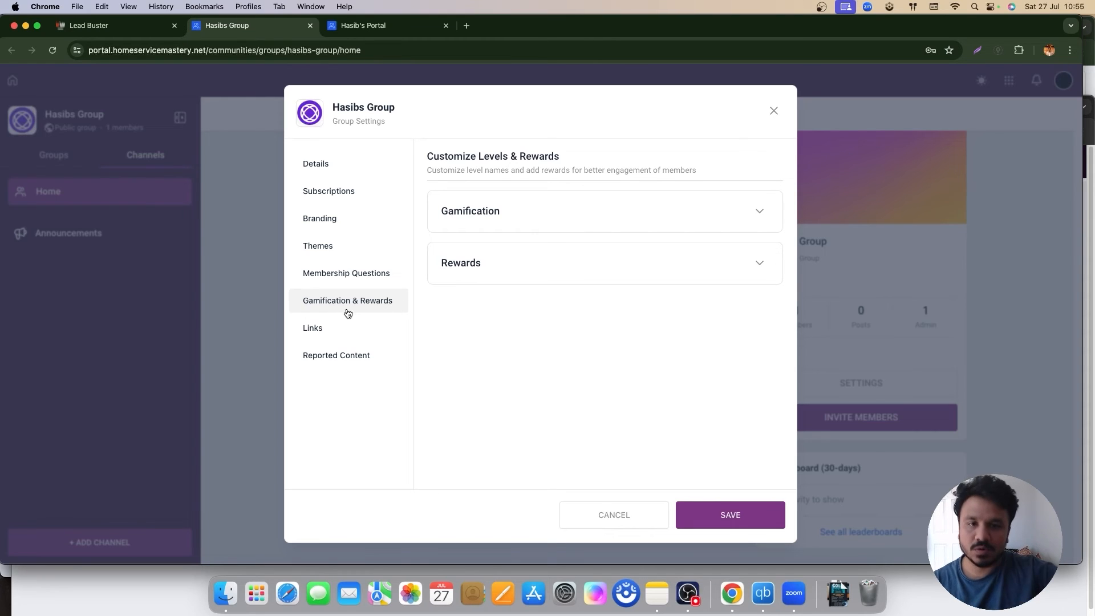
{"action": "left_click", "coordinate": [329, 341]}
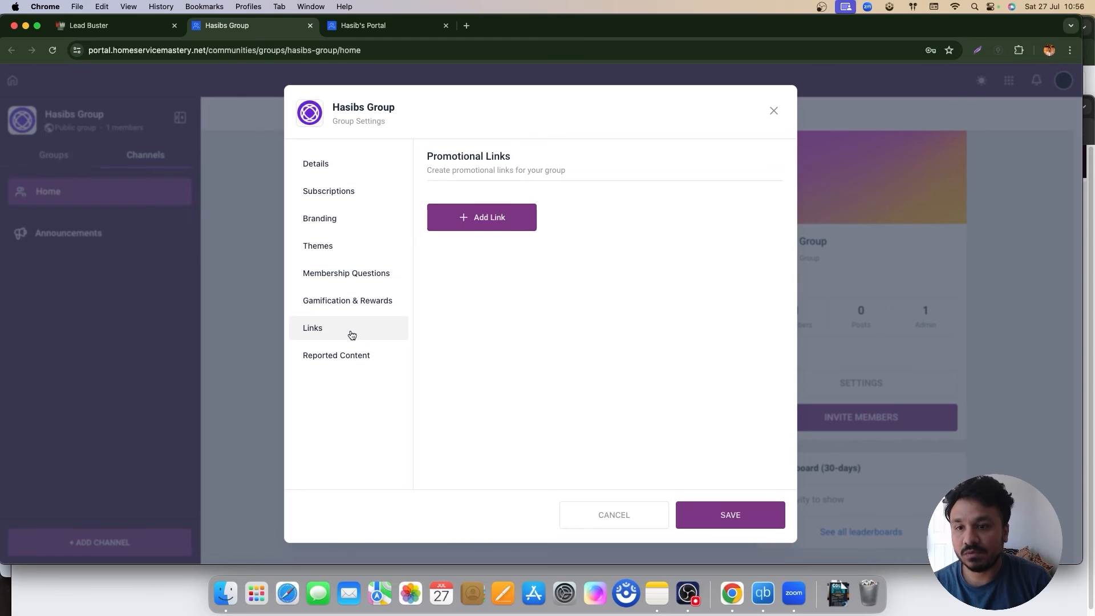
Step: Add a 'My Website' promotional link, save the group settings and close them
{"action": "left_click", "coordinate": [463, 221]}
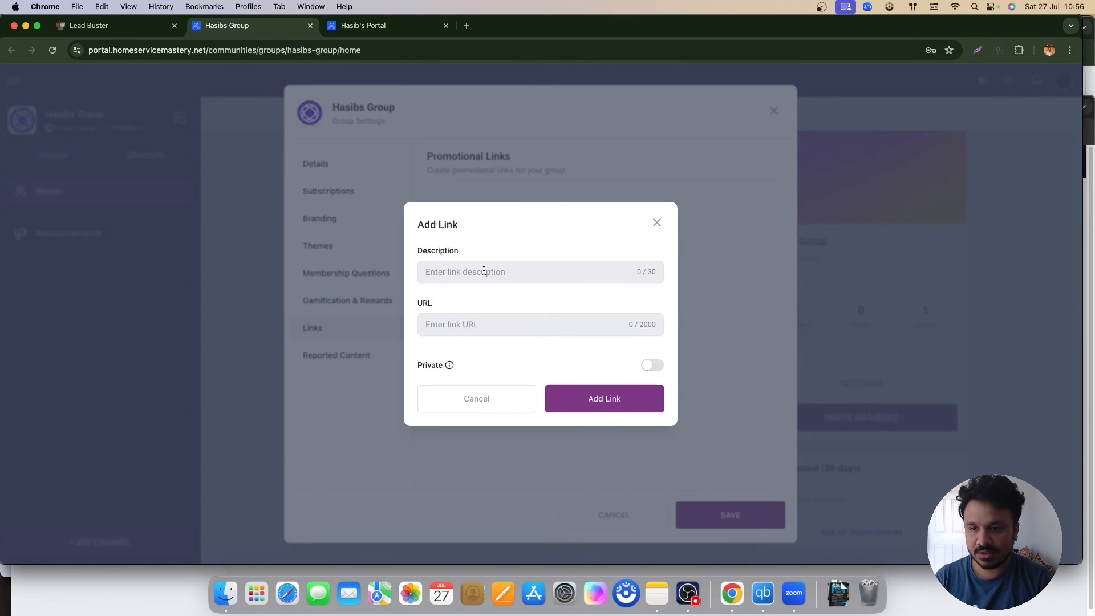
{"action": "type", "text": "My Website"}
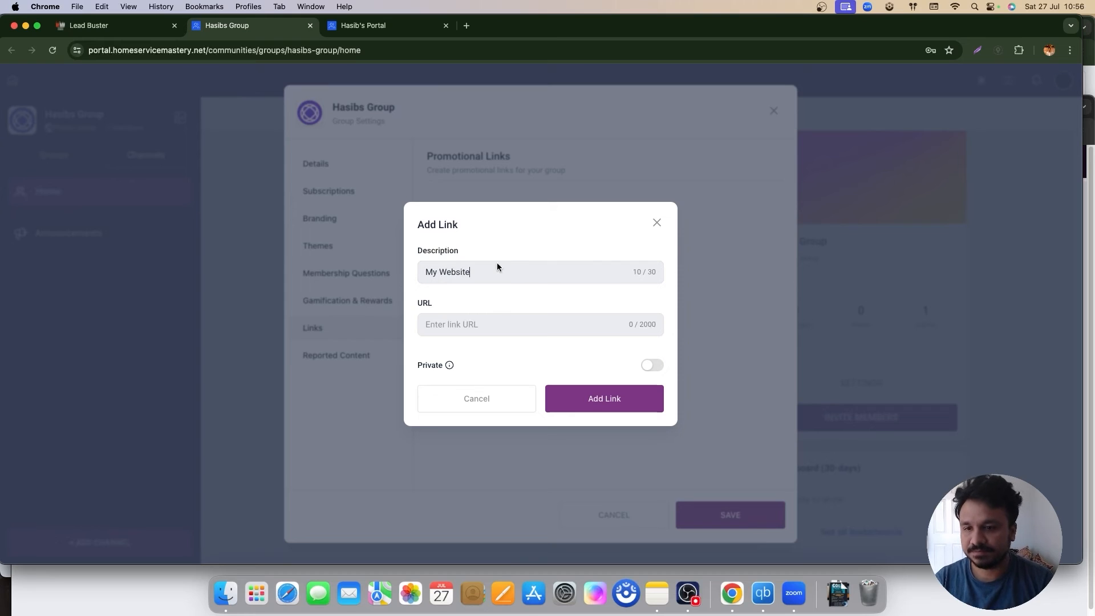
{"action": "left_click", "coordinate": [614, 394]}
{"action": "left_click", "coordinate": [740, 508]}
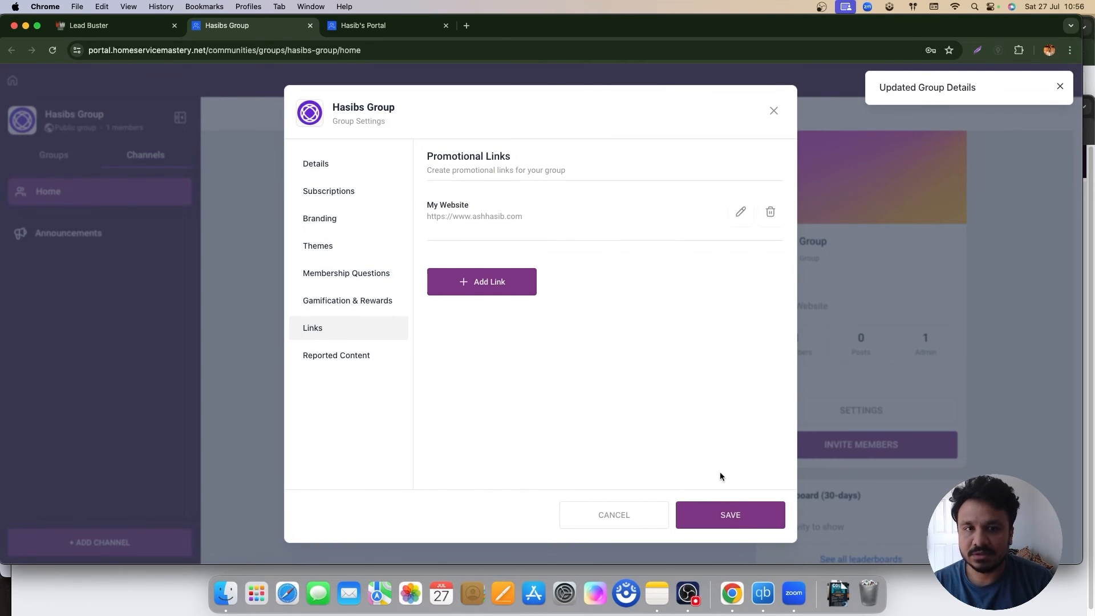
{"action": "left_click", "coordinate": [775, 111]}
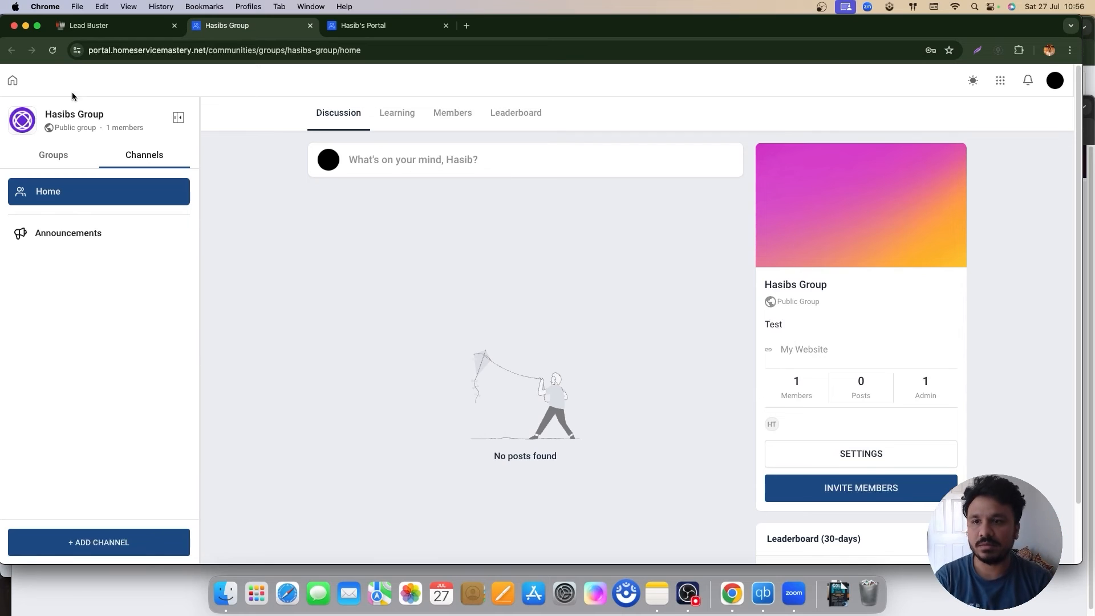
Step: Browse the group's Learning, Members, Leaderboard and Discussion pages
{"action": "left_click", "coordinate": [397, 119]}
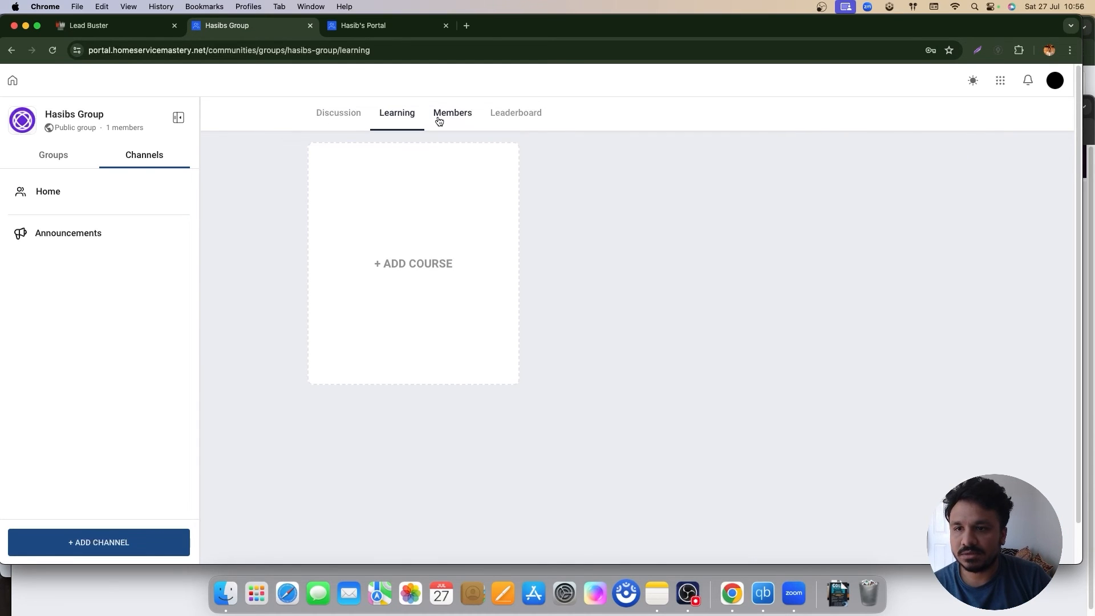
{"action": "left_click", "coordinate": [440, 120]}
{"action": "left_click", "coordinate": [521, 114]}
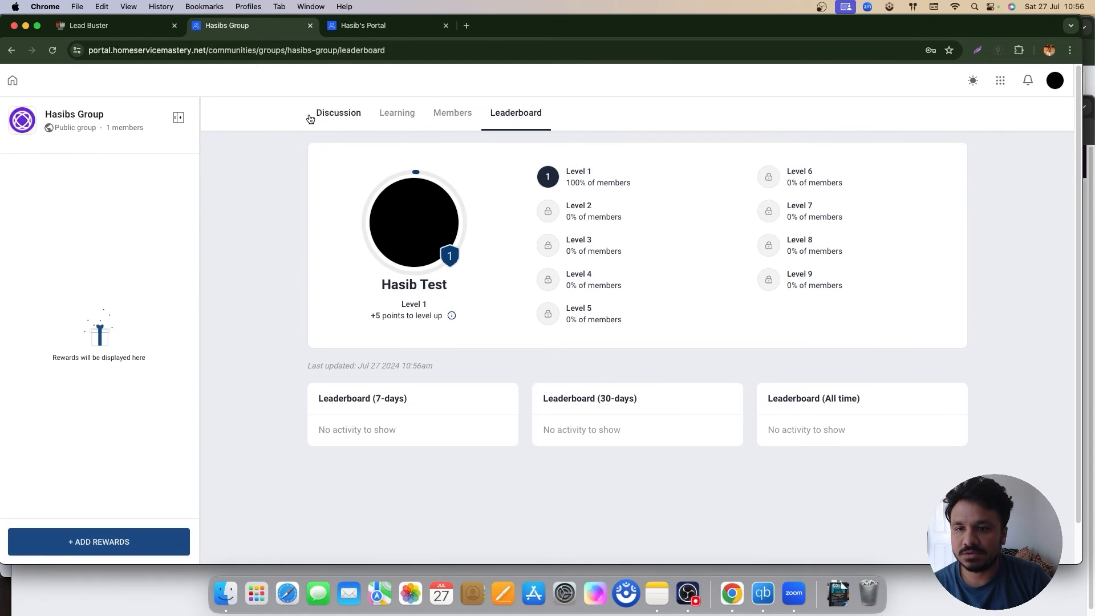
{"action": "left_click", "coordinate": [337, 113]}
{"action": "left_click", "coordinate": [397, 114]}
{"action": "left_click", "coordinate": [516, 115]}
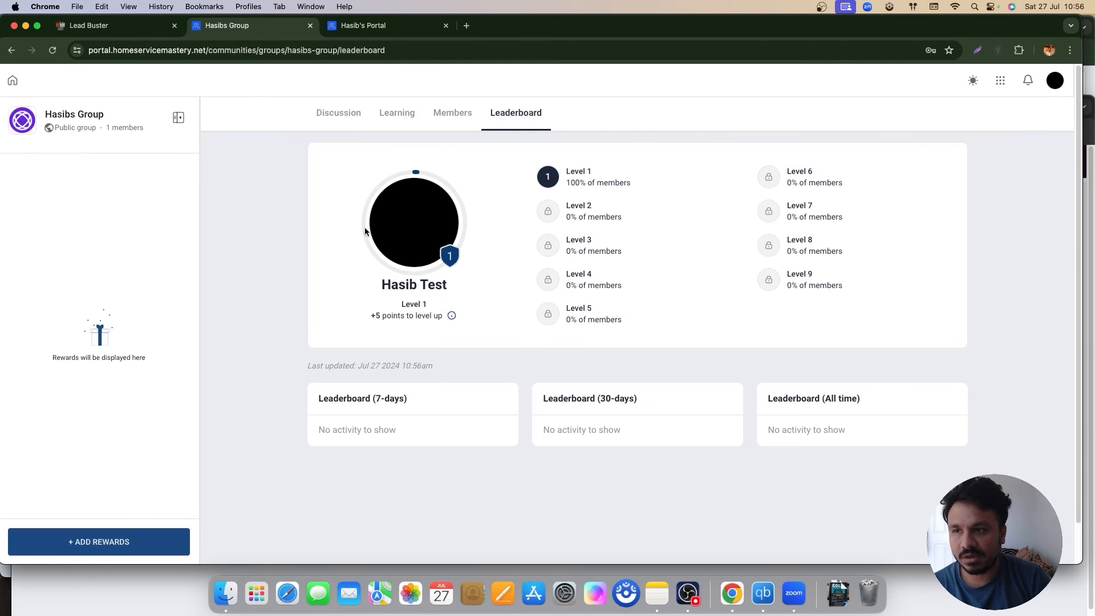
Step: Back in the admin tab, glance at communities Domain Setup and return to Community Groups
{"action": "left_click", "coordinate": [106, 32]}
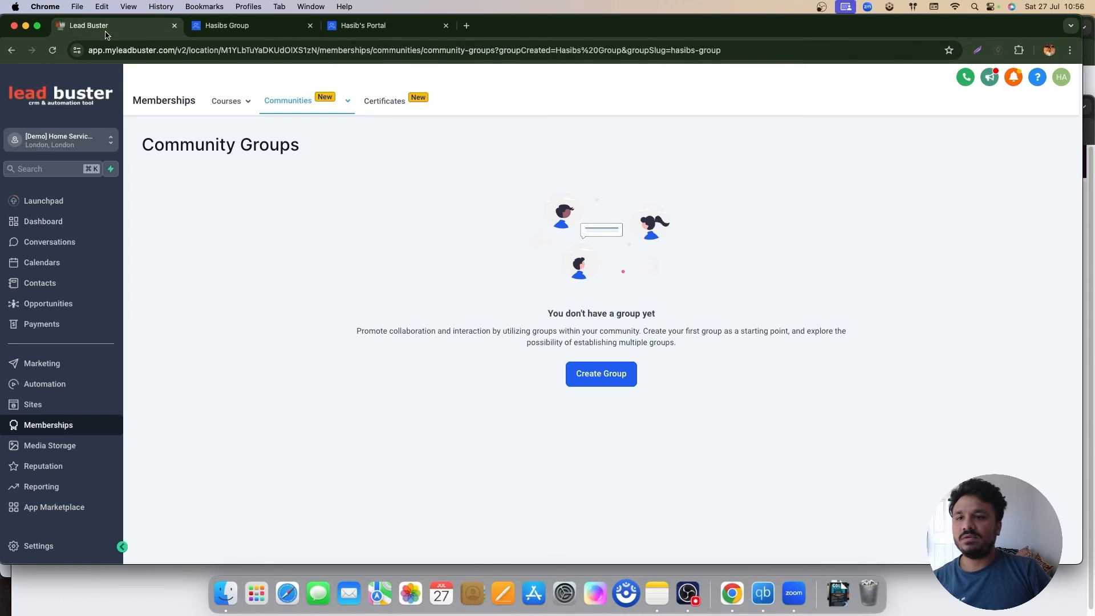
{"action": "left_click", "coordinate": [52, 51]}
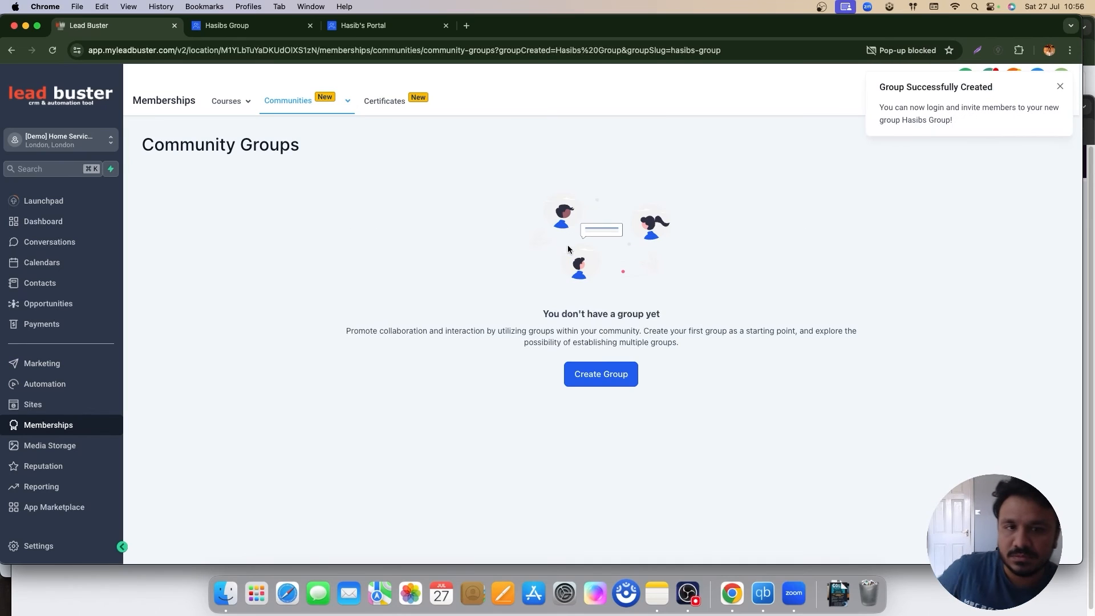
{"action": "mouse_move", "coordinate": [342, 112]}
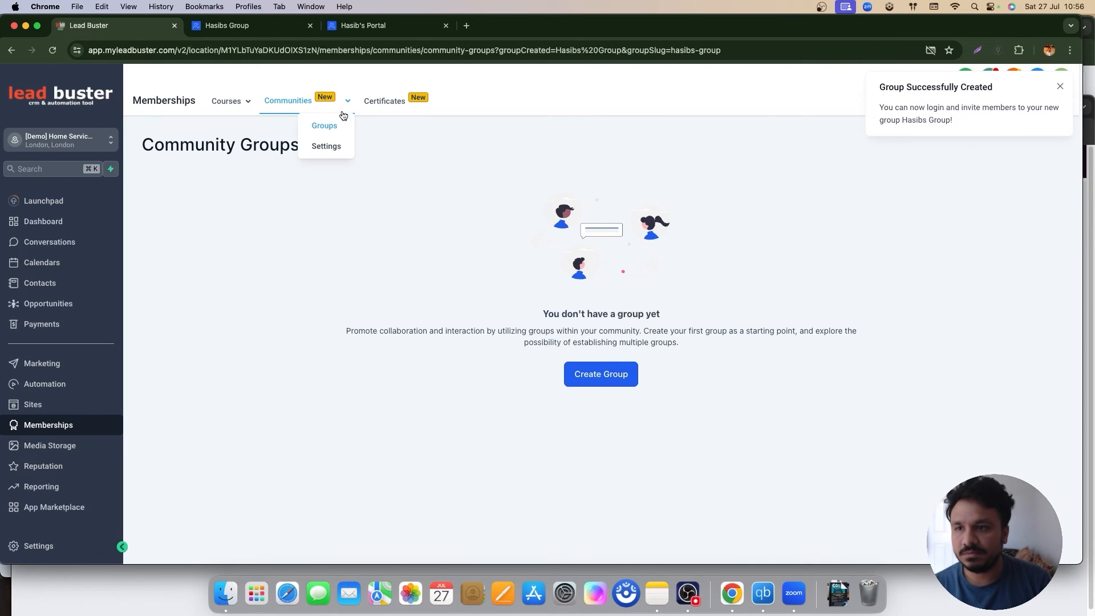
{"action": "left_click", "coordinate": [321, 125]}
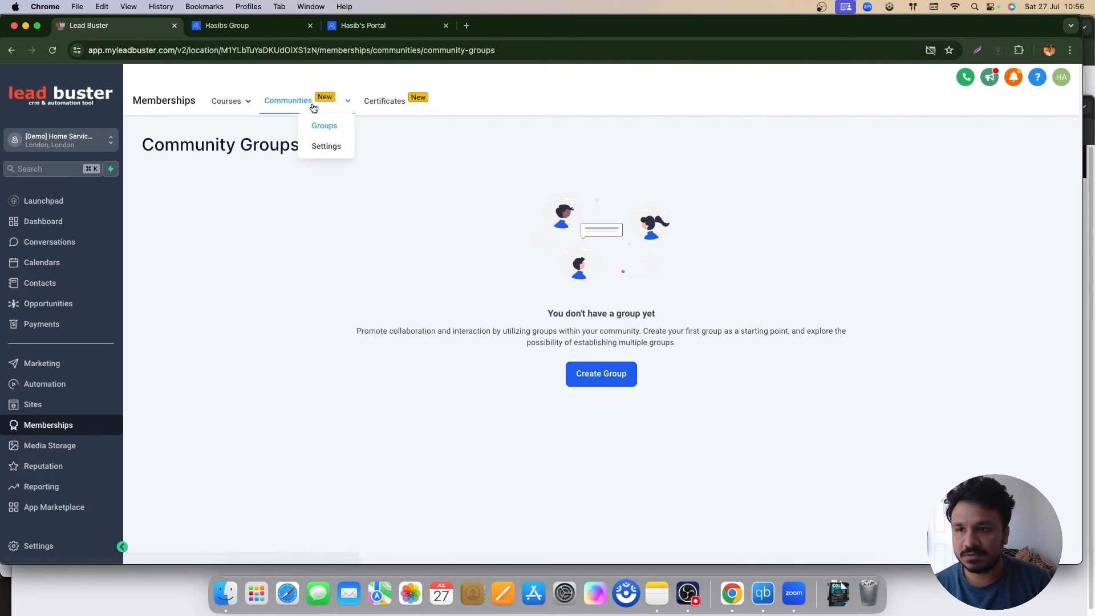
{"action": "left_click", "coordinate": [320, 147]}
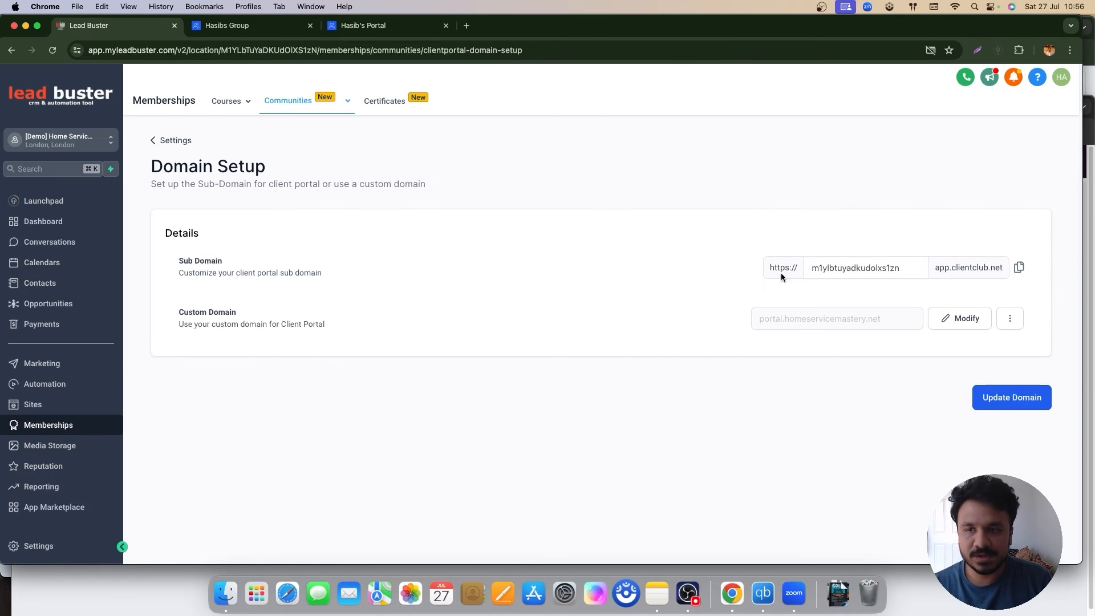
{"action": "mouse_move", "coordinate": [288, 101]}
{"action": "left_click", "coordinate": [324, 132]}
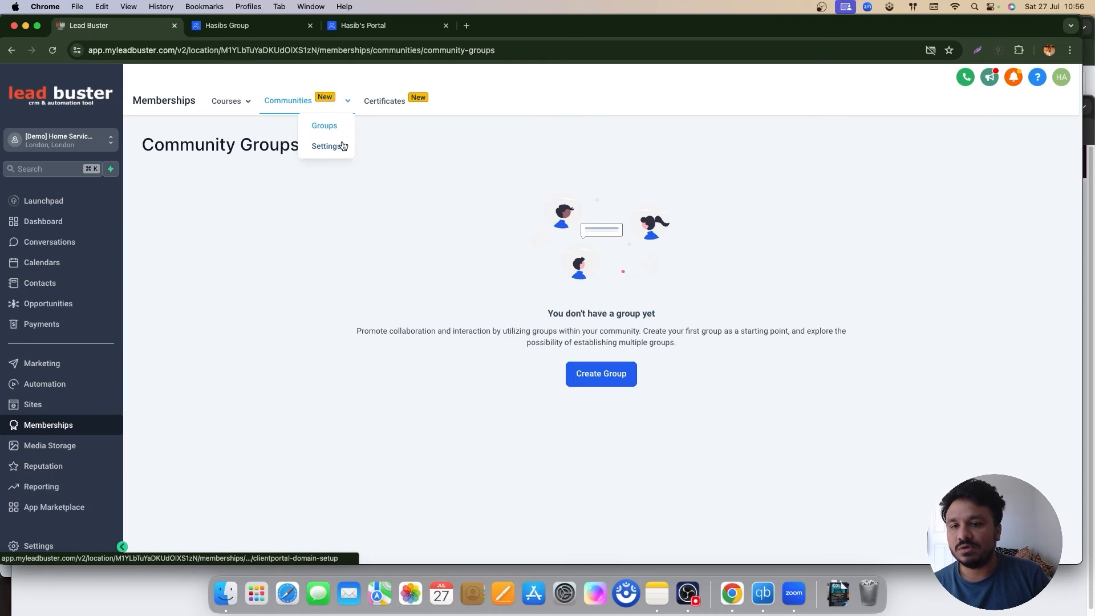
Step: Reload Community Groups until the new group shows as active with one member
{"action": "left_click", "coordinate": [52, 51]}
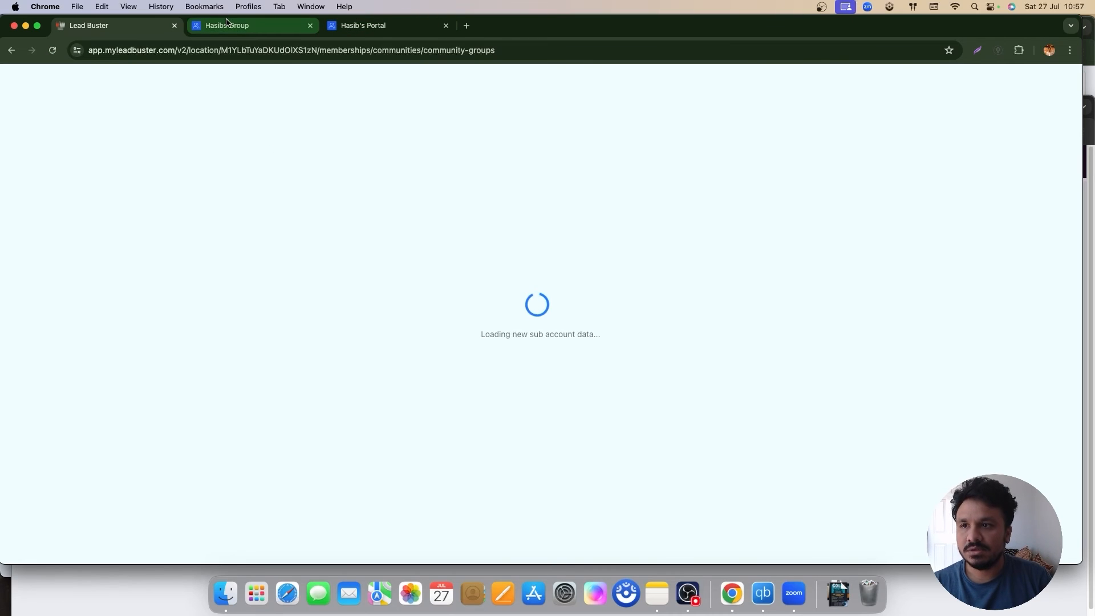
{"action": "mouse_move", "coordinate": [324, 101]}
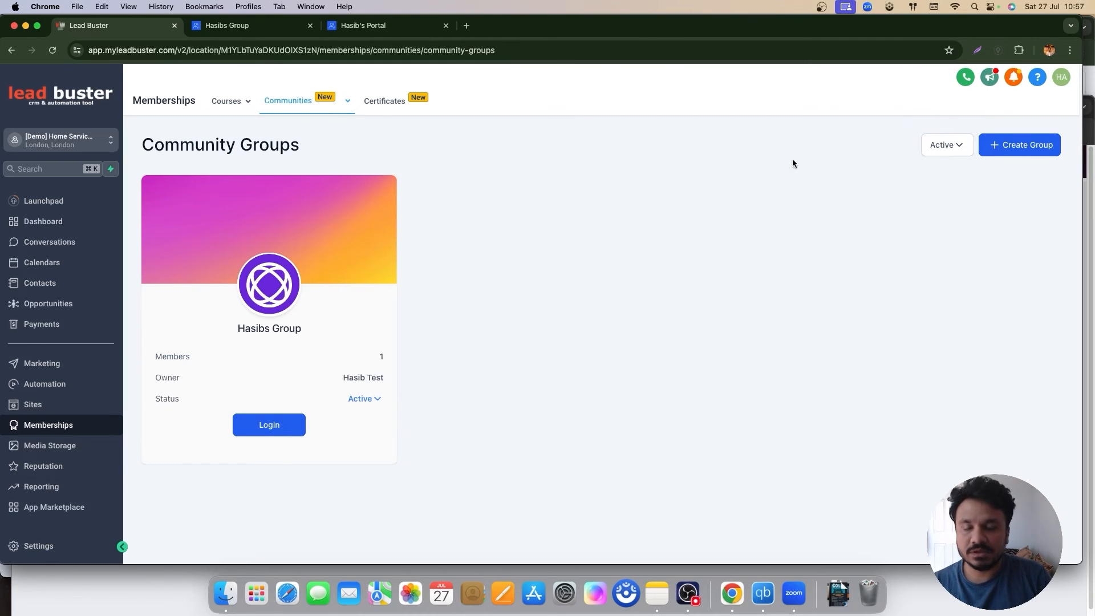
{"action": "mouse_move", "coordinate": [231, 101]}
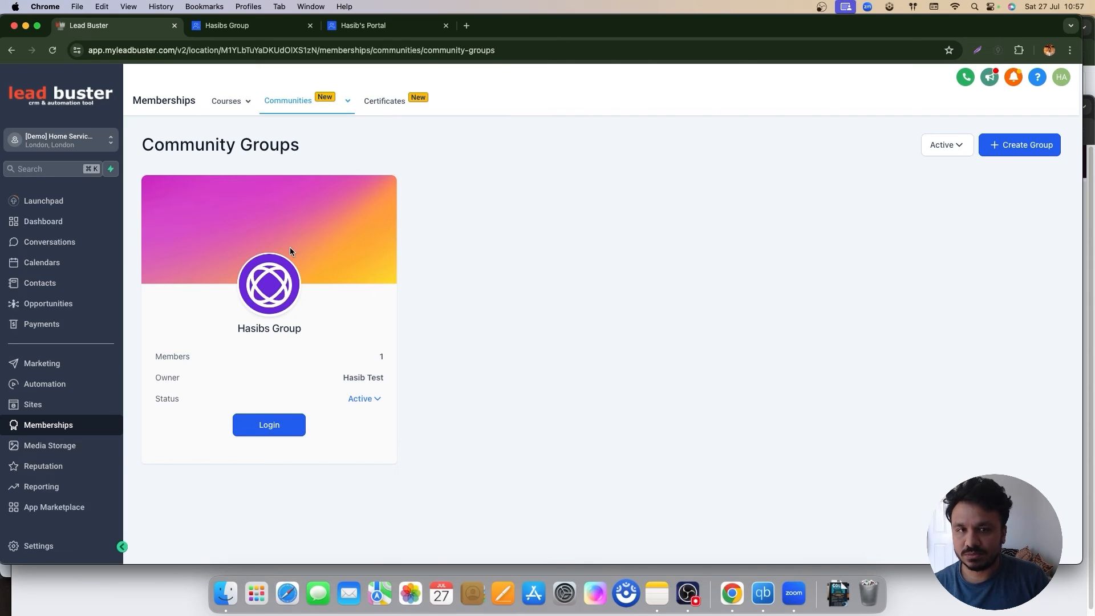
Step: Create a blank funnel named 'GoHighLevel Test Course Funnel' from the Sites page
{"action": "left_click", "coordinate": [35, 404]}
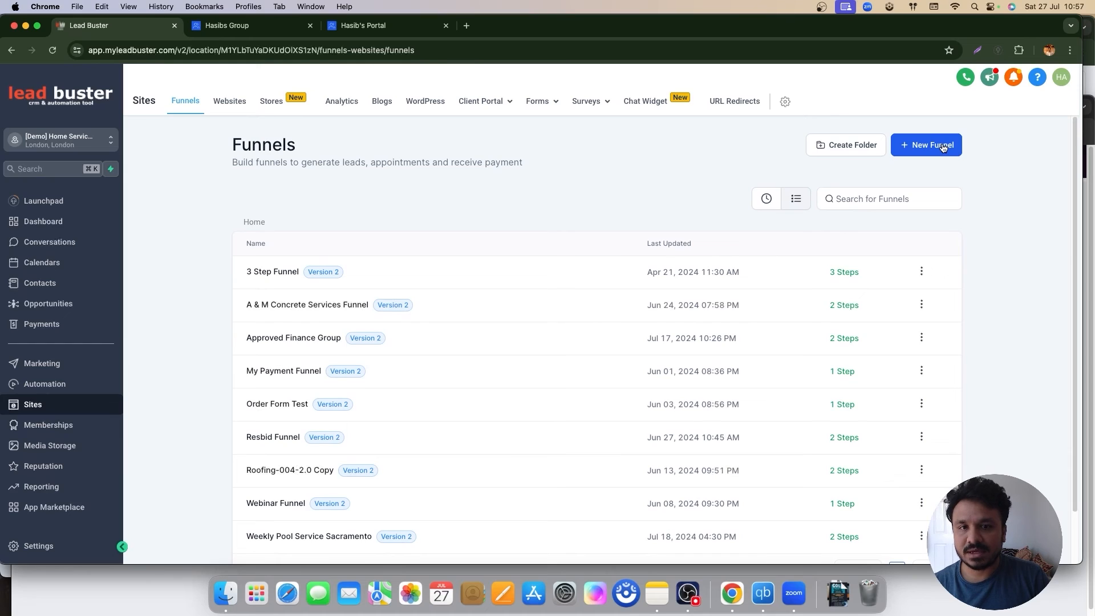
{"action": "left_click", "coordinate": [943, 146]}
{"action": "left_click", "coordinate": [491, 328]}
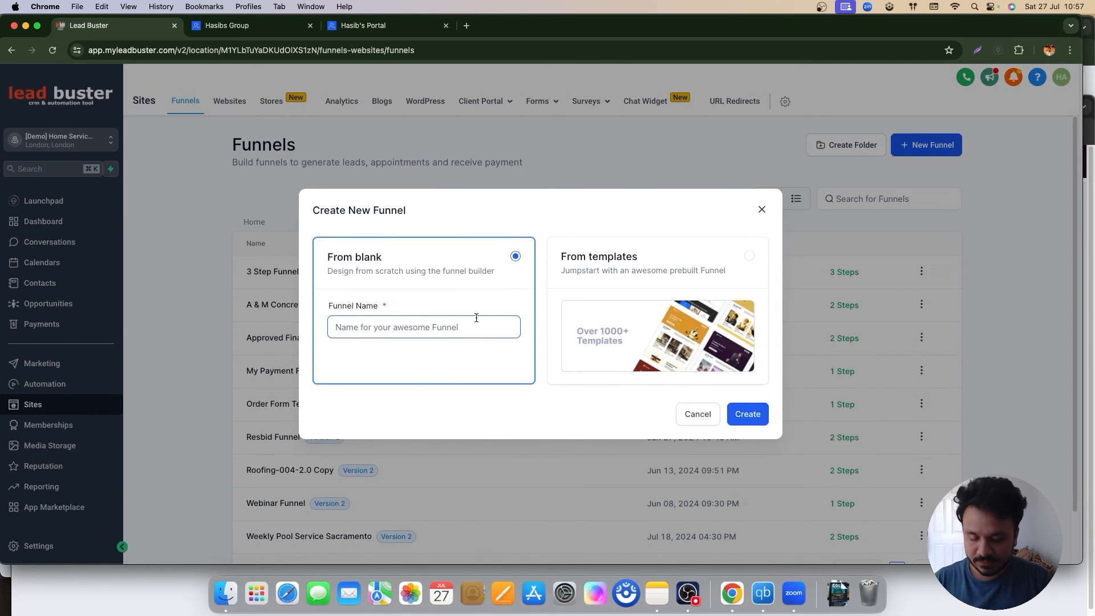
{"action": "type", "text": "GoHighLevel Test"}
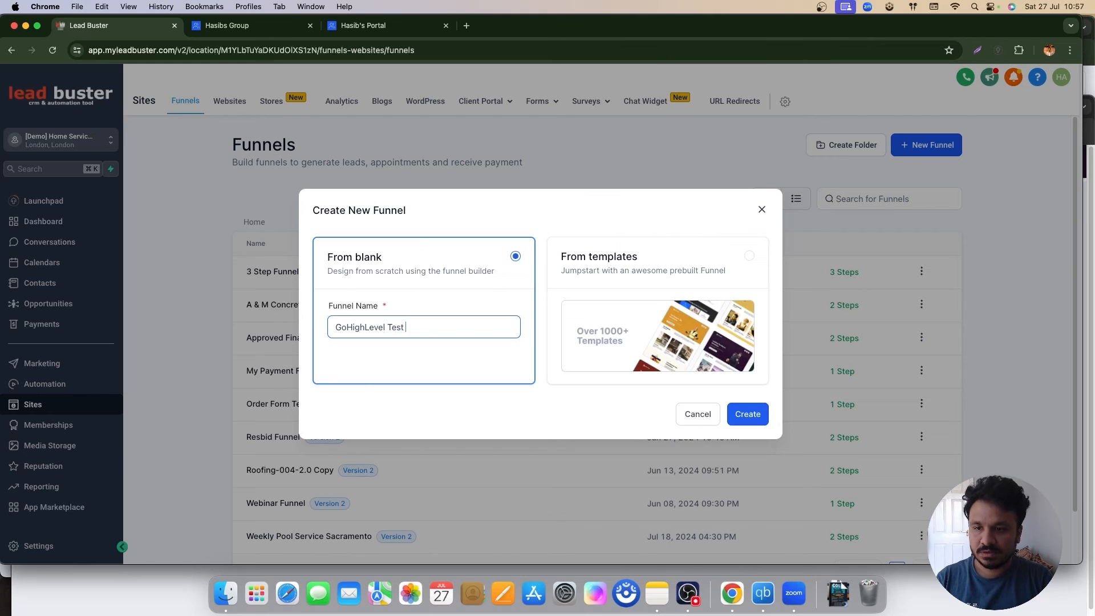
{"action": "type", "text": " Course Funnel"}
{"action": "left_click", "coordinate": [755, 417]}
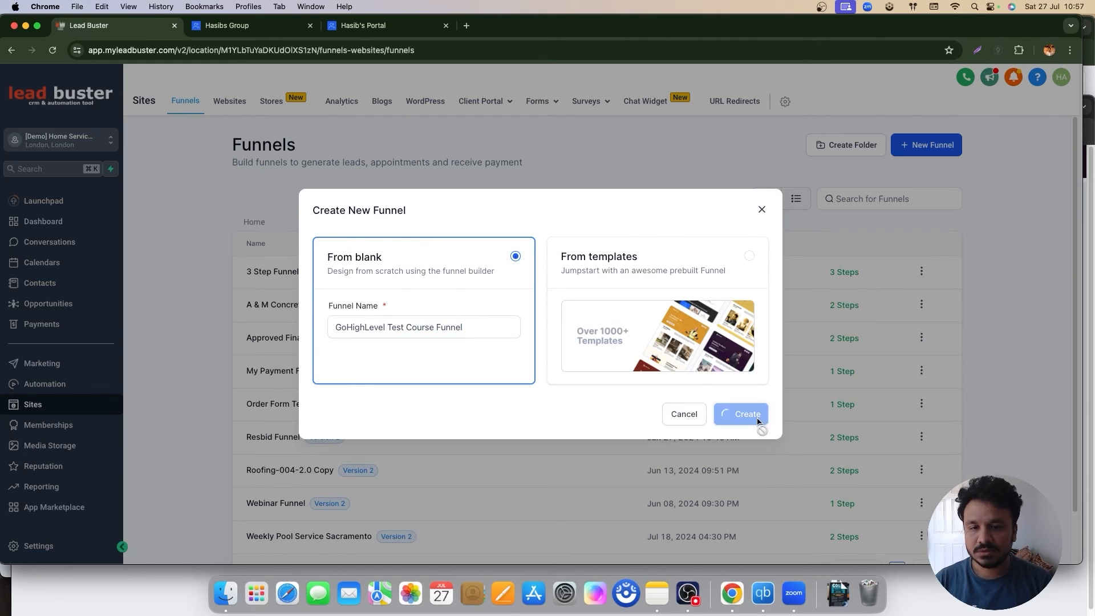
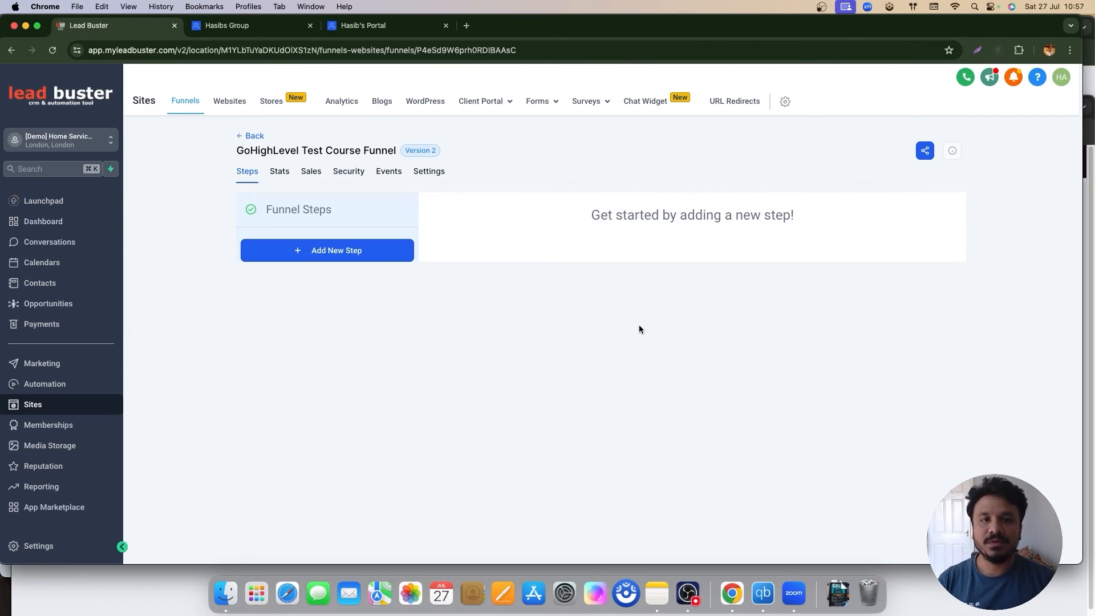
Step: Add a new funnel step named 'Landing Page' to the course funnel
{"action": "left_click", "coordinate": [374, 256]}
{"action": "left_click", "coordinate": [540, 255]}
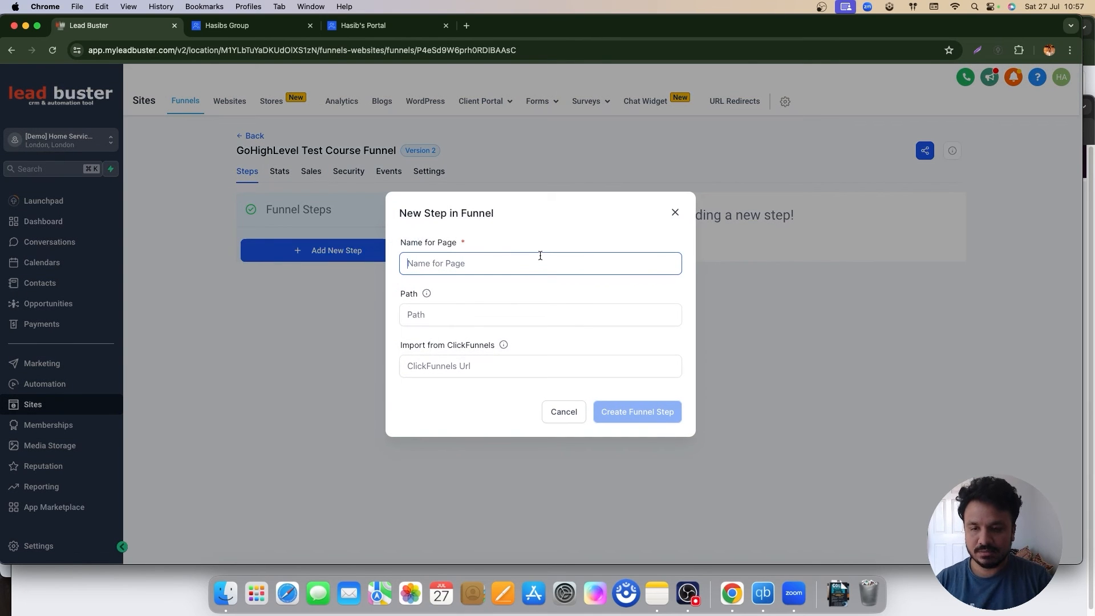
{"action": "type", "text": "Landing Page"}
{"action": "left_click", "coordinate": [622, 418]}
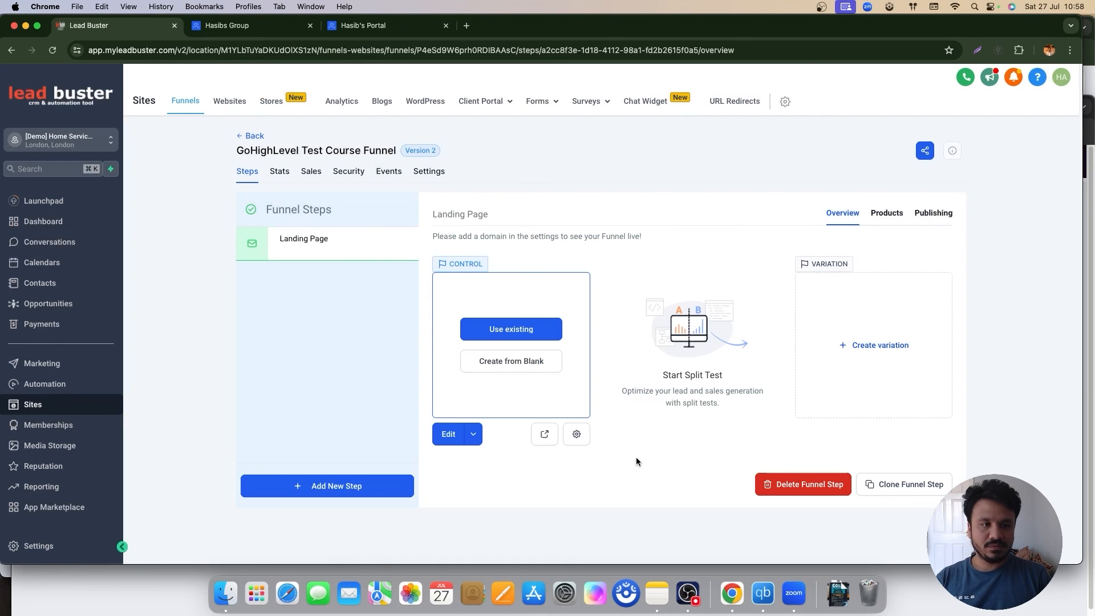
Step: Open the Landing Page in the builder and add a full-width section with a one-column row
{"action": "left_click", "coordinate": [473, 434]}
{"action": "left_click", "coordinate": [471, 416]}
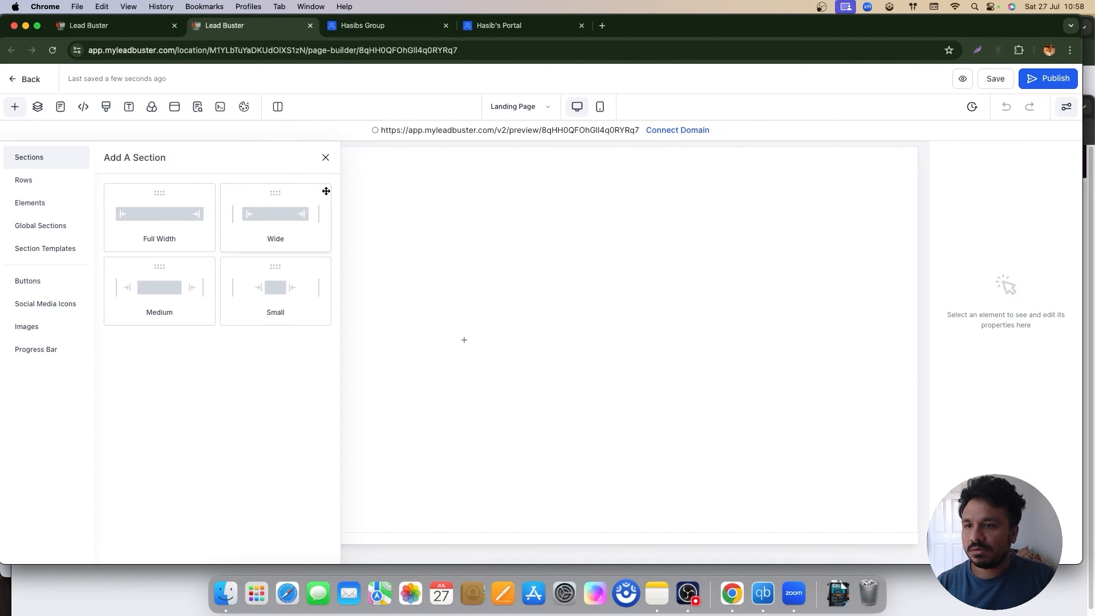
{"action": "left_click", "coordinate": [195, 228]}
{"action": "left_click", "coordinate": [450, 183]}
{"action": "left_click", "coordinate": [201, 222]}
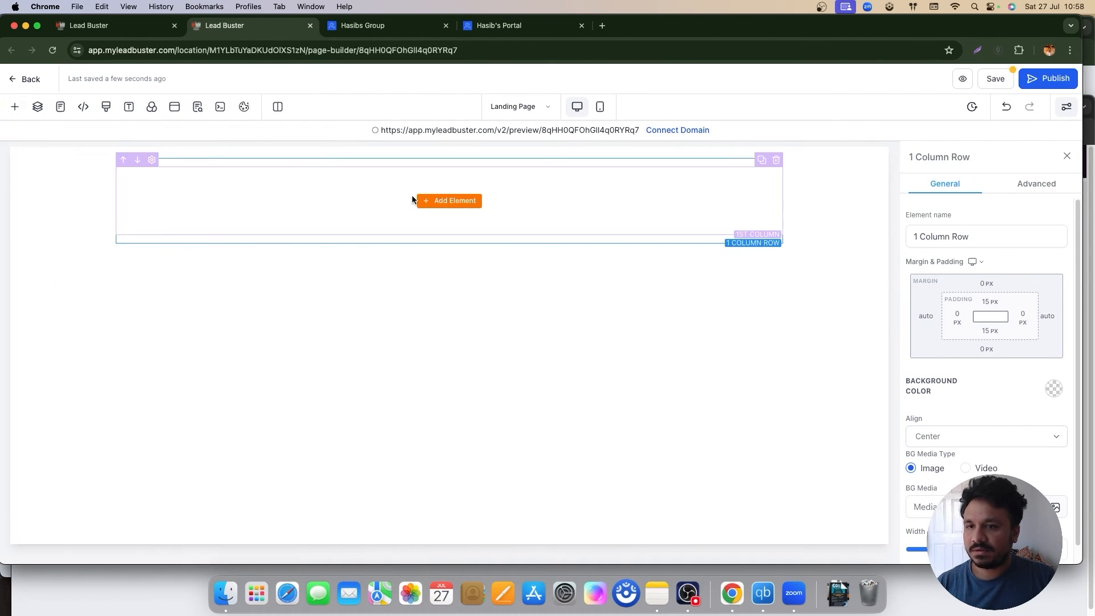
Step: Put a 1 Step Order form in the column and save the page
{"action": "left_click", "coordinate": [448, 199]}
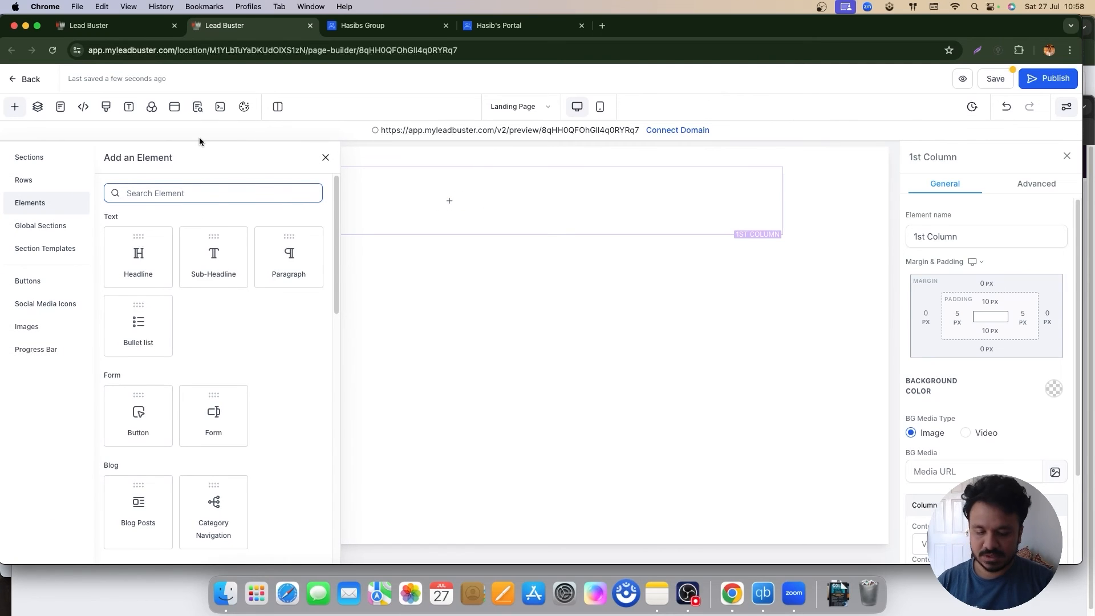
{"action": "type", "text": "order"}
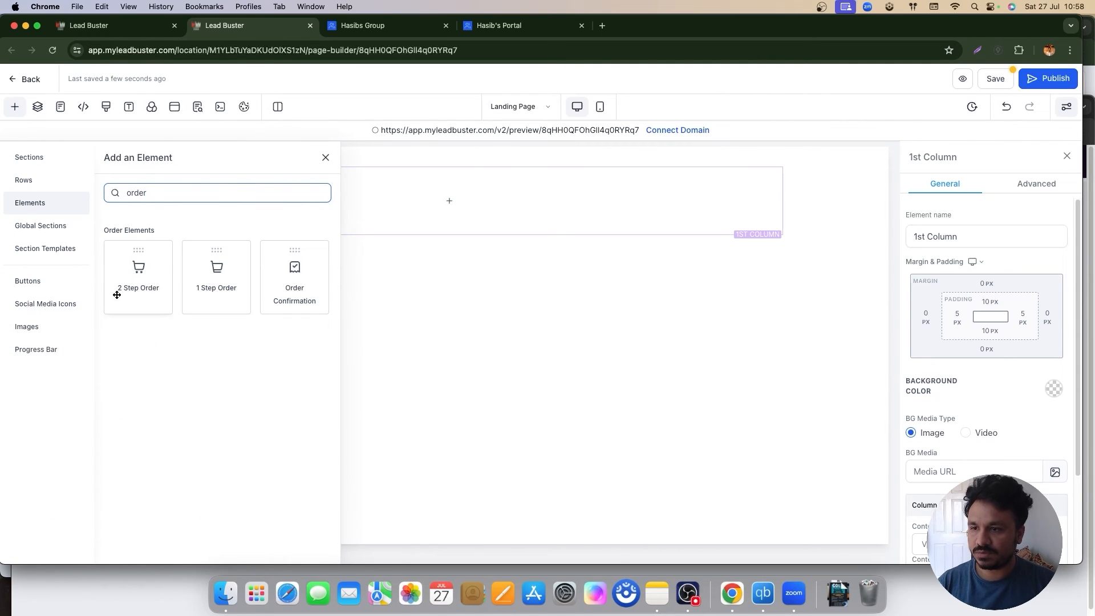
{"action": "left_click", "coordinate": [220, 276]}
{"action": "scroll", "coordinate": [948, 358], "scroll_direction": "down", "scroll_amount": 3}
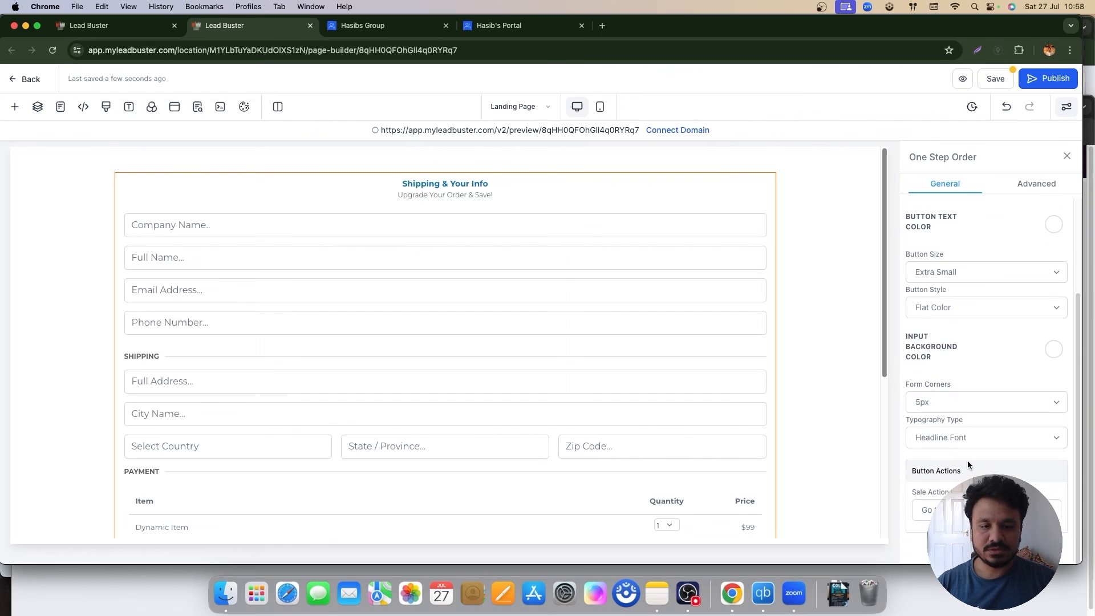
{"action": "left_click", "coordinate": [993, 80]}
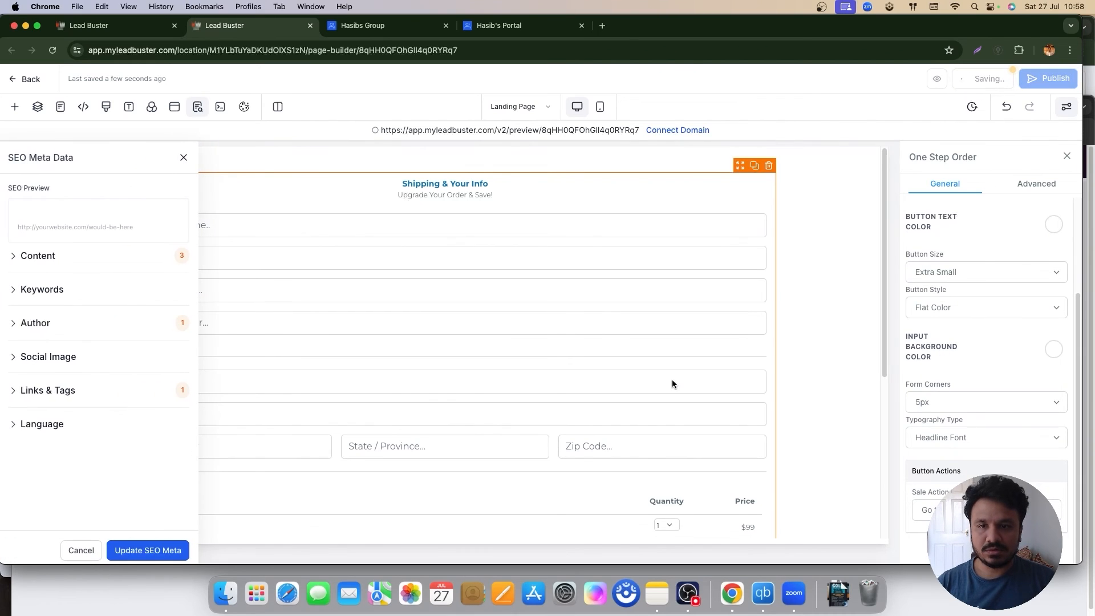
{"action": "left_click", "coordinate": [137, 551]}
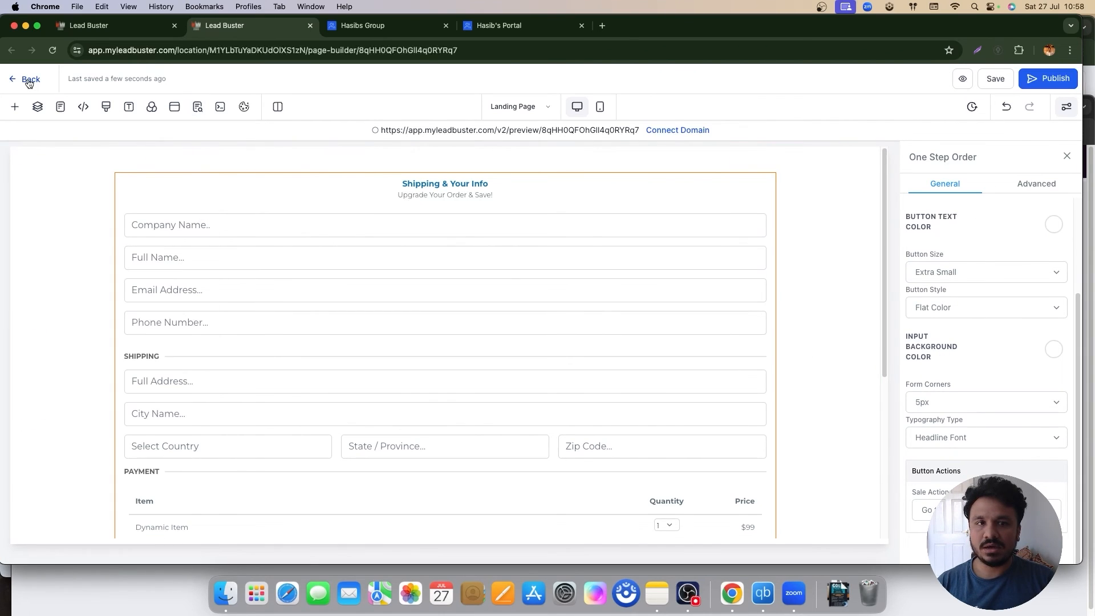
Step: On the Landing Page's Products tab, fill a new product with Self Improvement Webinar @ 49
{"action": "left_click", "coordinate": [28, 79]}
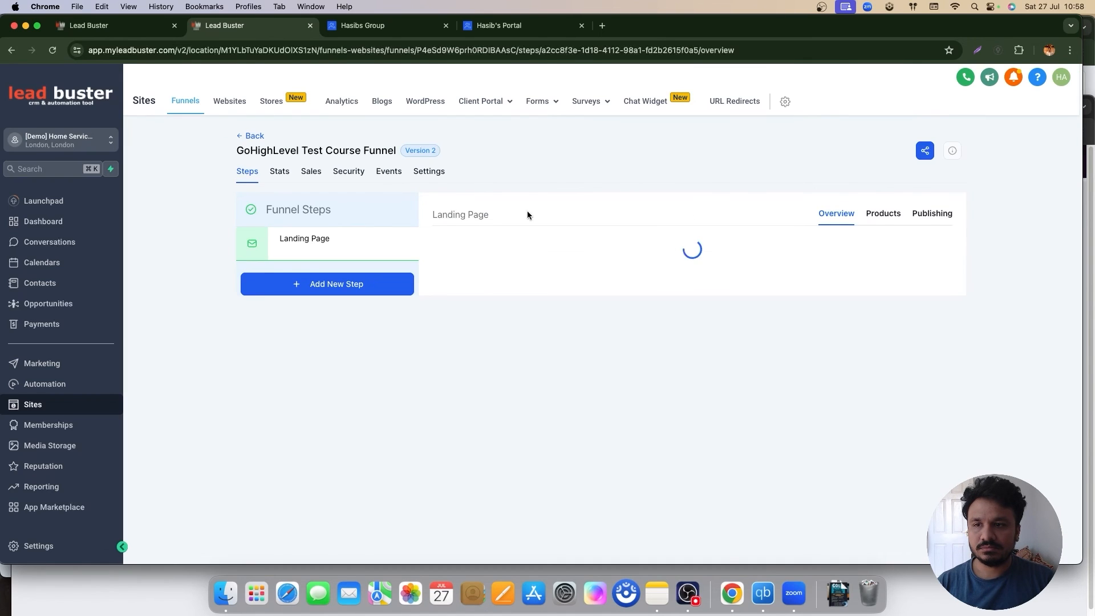
{"action": "left_click", "coordinate": [884, 214]}
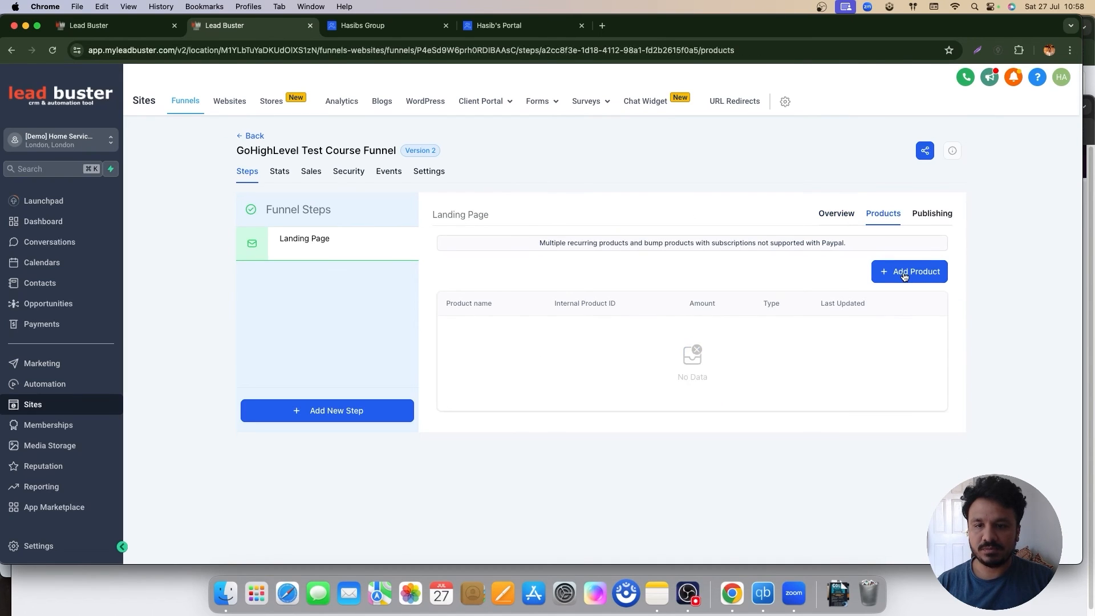
{"action": "left_click", "coordinate": [905, 280]}
{"action": "left_click", "coordinate": [615, 311]}
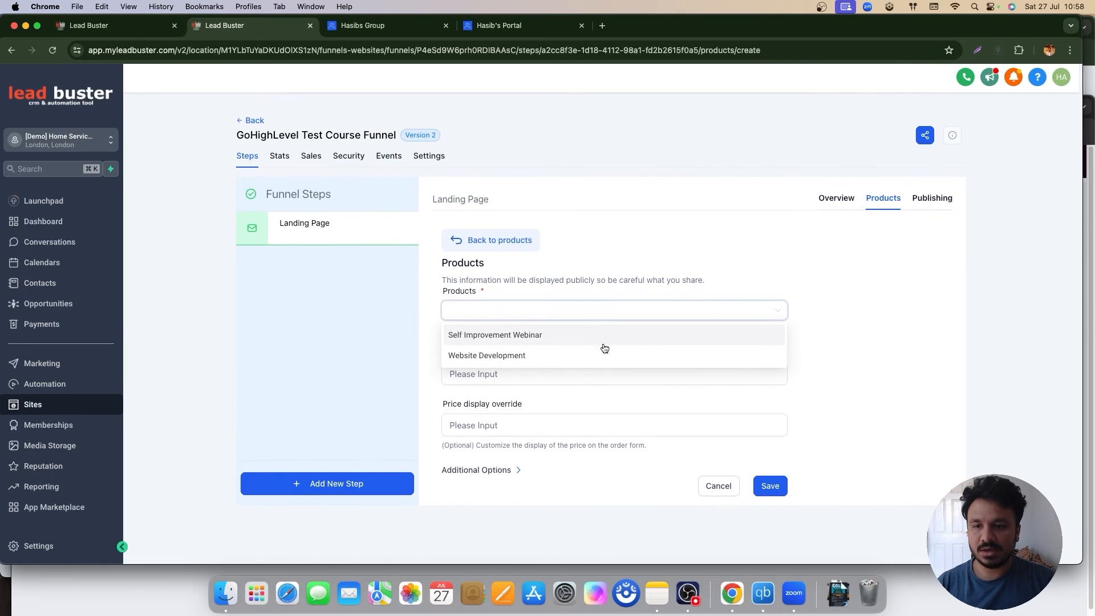
{"action": "left_click", "coordinate": [597, 343]}
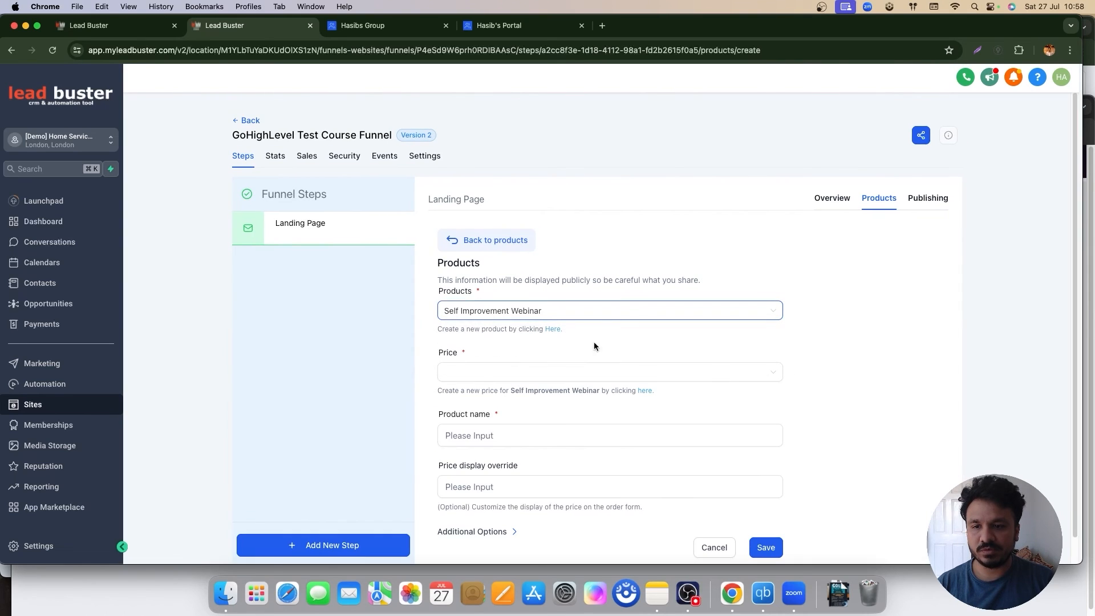
{"action": "left_click", "coordinate": [550, 373]}
{"action": "left_click", "coordinate": [550, 391]}
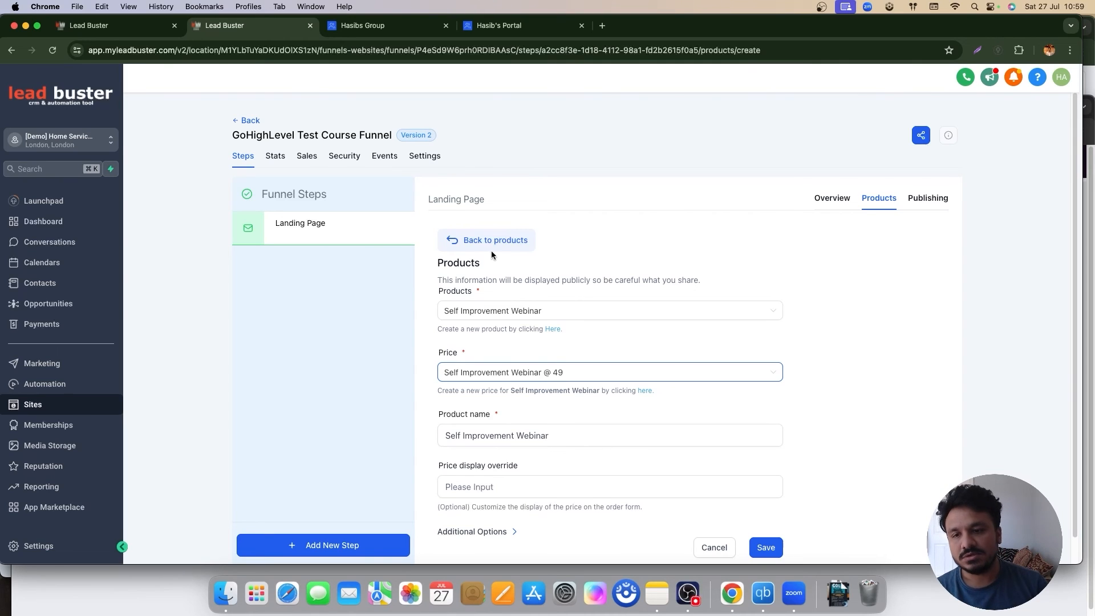
Step: Create a new product titled 'GoHighLevel Tutorial 2024' in the product catalogue
{"action": "left_click", "coordinate": [553, 329]}
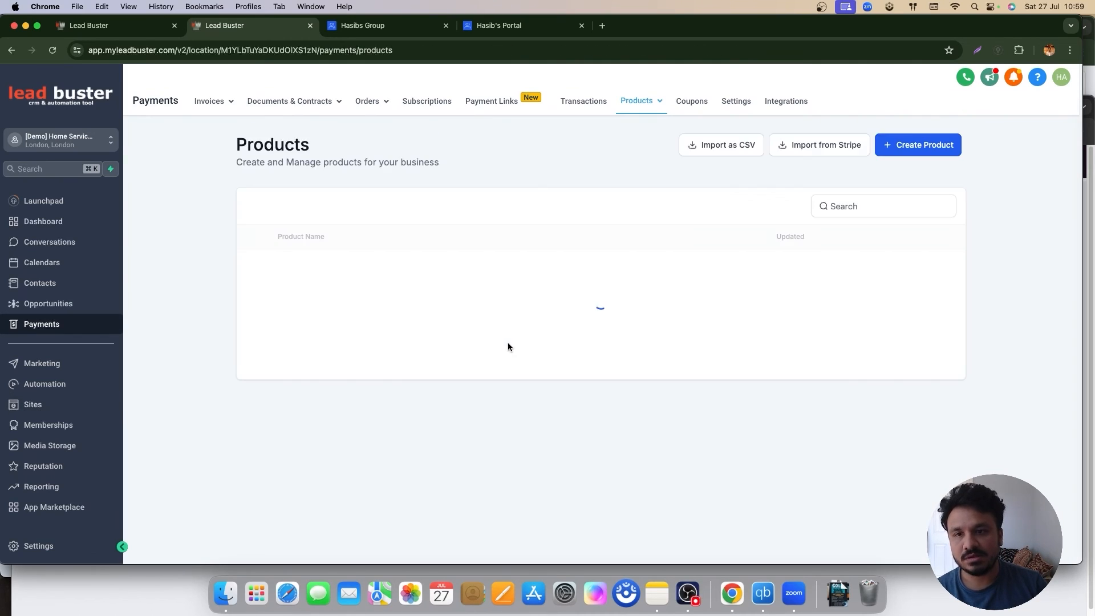
{"action": "left_click", "coordinate": [886, 146]}
{"action": "left_click", "coordinate": [523, 246]}
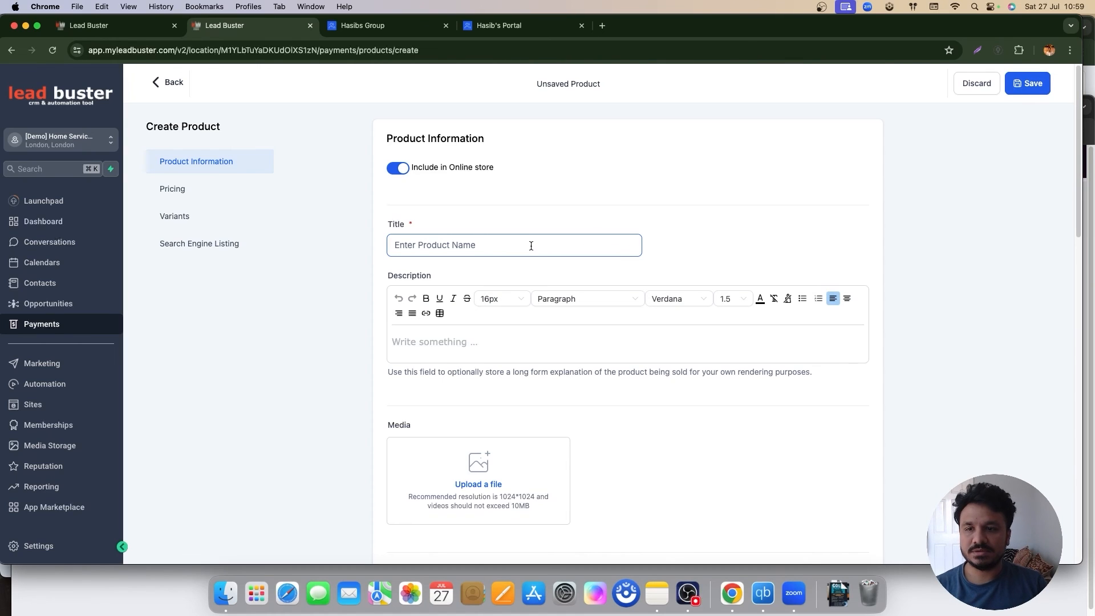
{"action": "type", "text": "Go"}
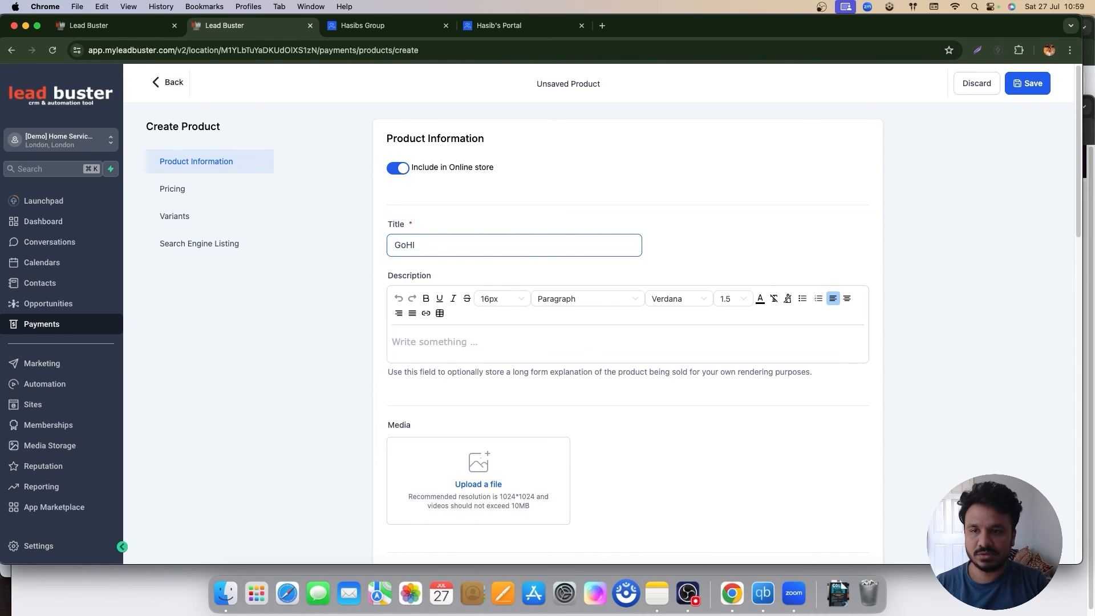
{"action": "type", "text": "HighLevel Cou"}
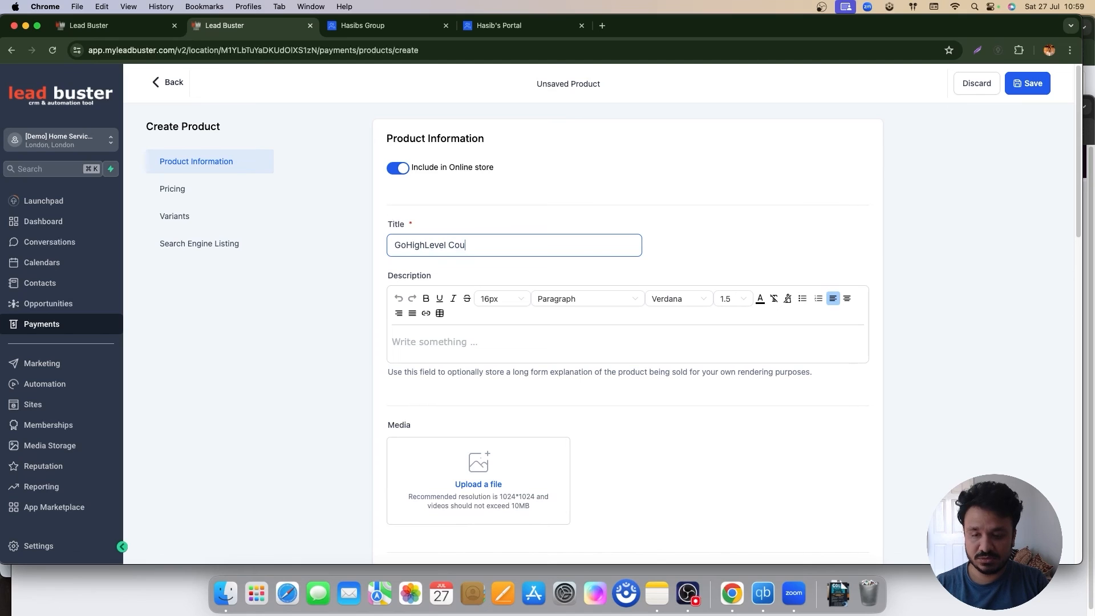
{"action": "key", "text": "BackSpace"}
{"action": "key", "text": "BackSpace"}
{"action": "key", "text": "BackSpace"}
{"action": "type", "text": "Tutorial 2024"}
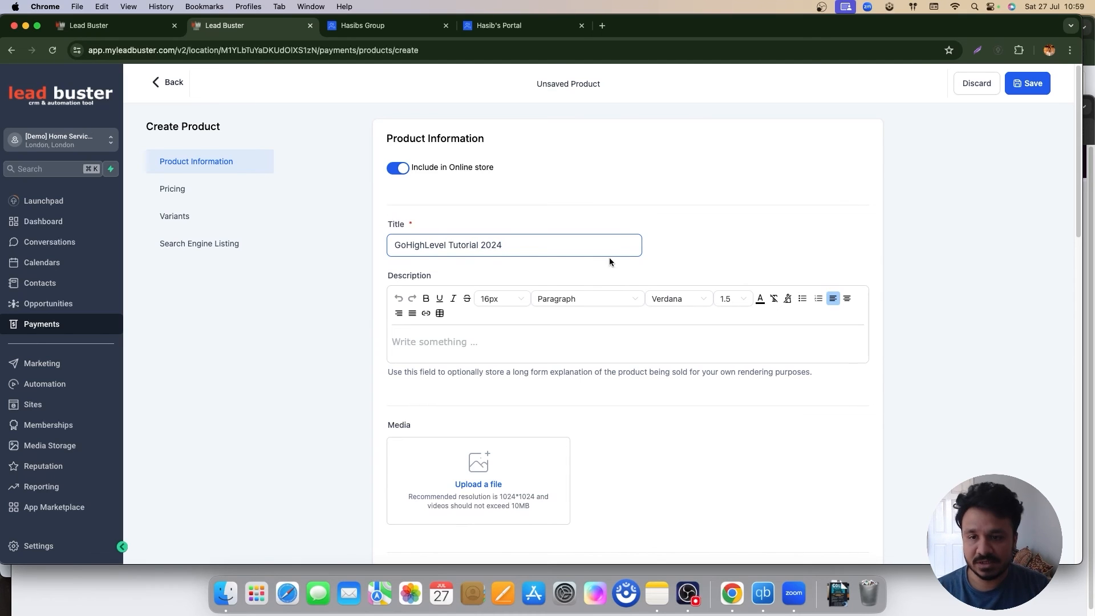
{"action": "left_click", "coordinate": [473, 388]}
Step: Set the product's one-time amount to £97, save it, and return to the funnels list
{"action": "scroll", "coordinate": [474, 388], "scroll_direction": "down", "scroll_amount": 8}
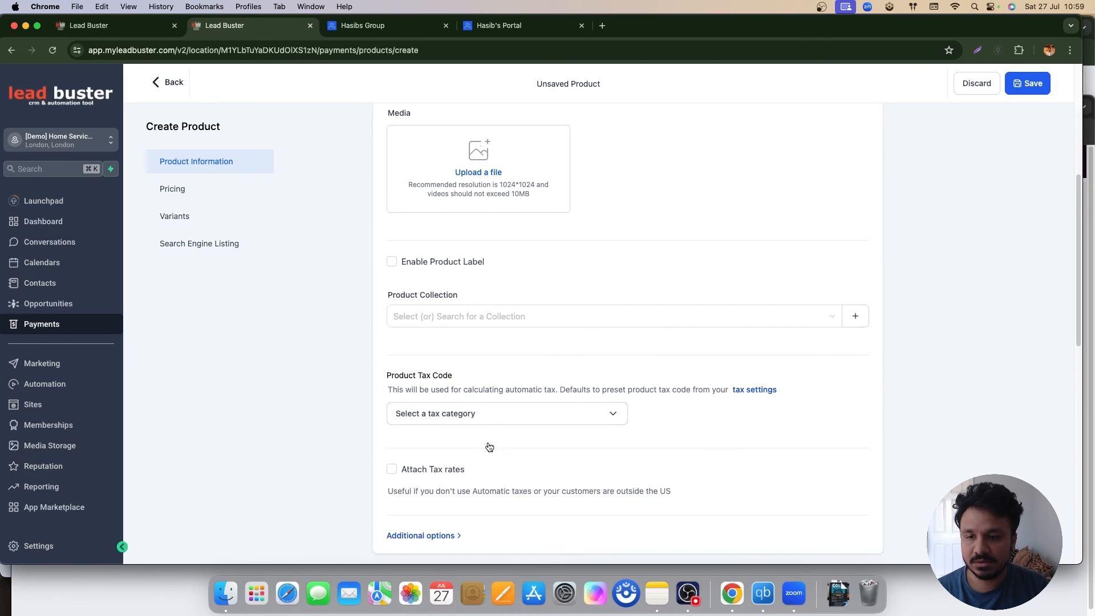
{"action": "left_click", "coordinate": [665, 503]}
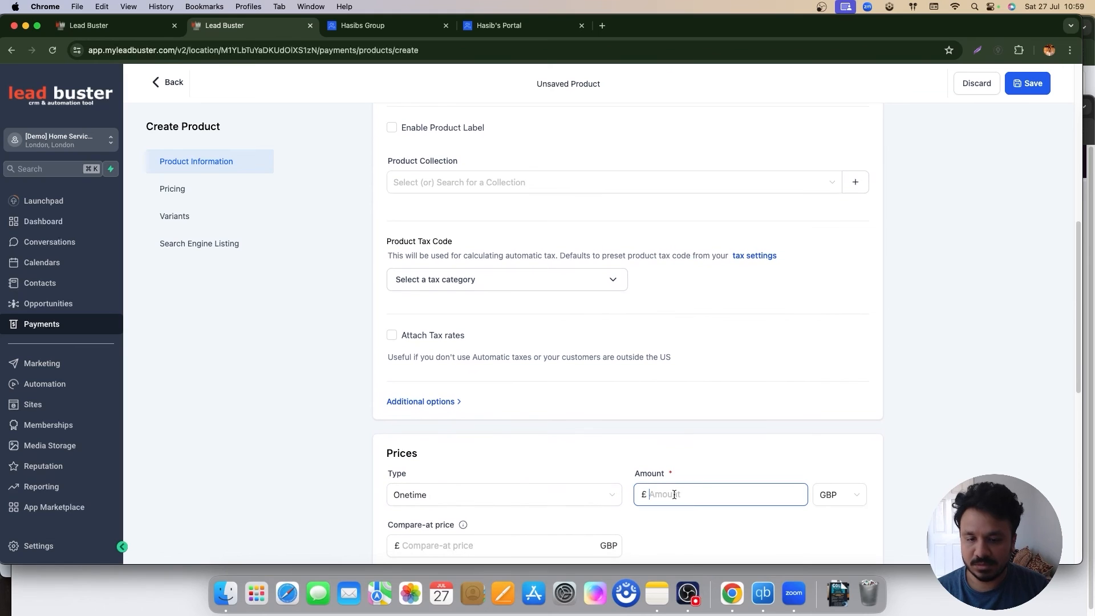
{"action": "type", "text": "97"}
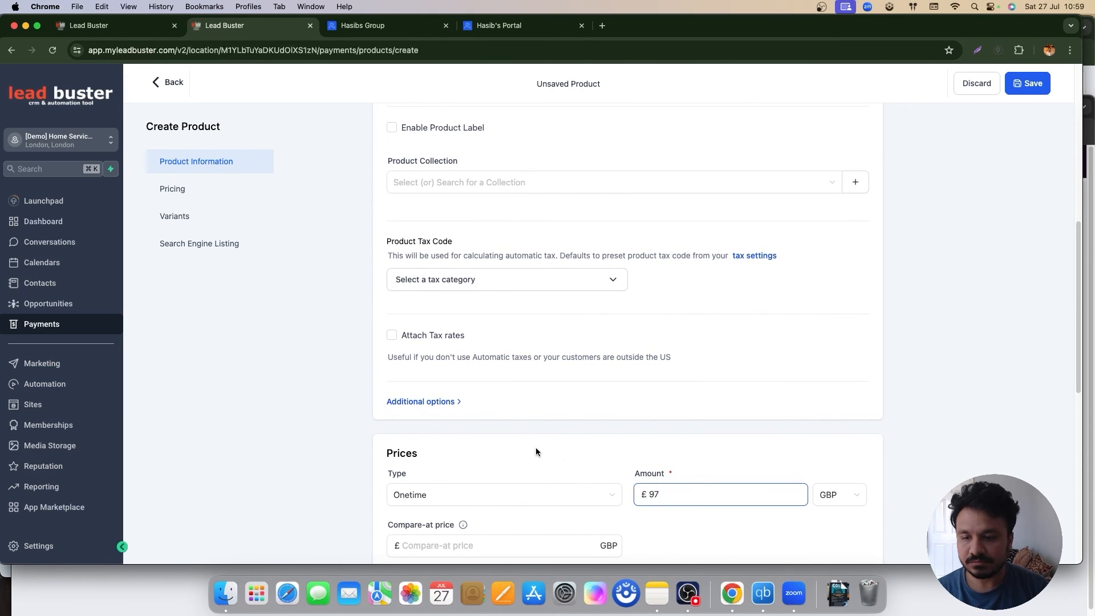
{"action": "scroll", "coordinate": [537, 448], "scroll_direction": "down", "scroll_amount": 6}
{"action": "left_click", "coordinate": [866, 535]}
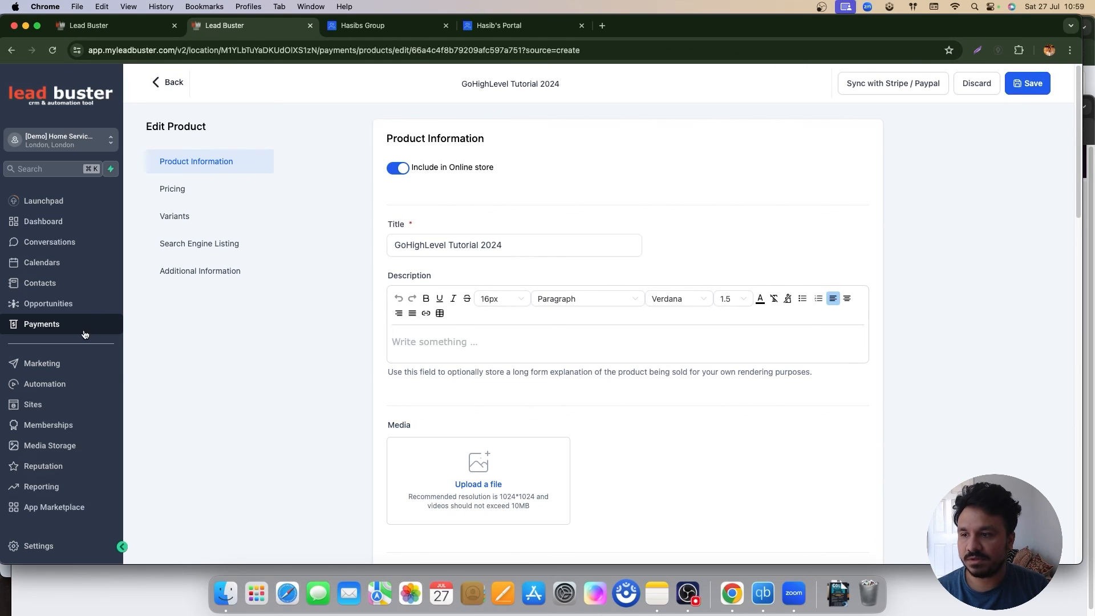
{"action": "left_click", "coordinate": [61, 412]}
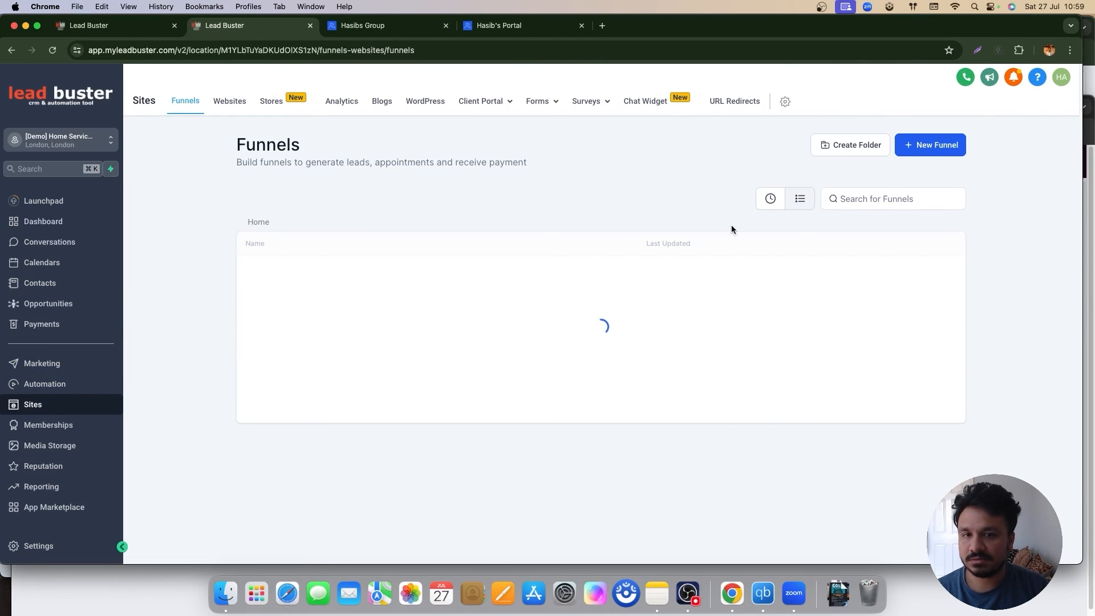
Step: Attach GoHighLevel Tutorial 2024 at £97 to the course funnel's Landing Page step and save
{"action": "left_click", "coordinate": [771, 198]}
{"action": "left_click", "coordinate": [309, 278]}
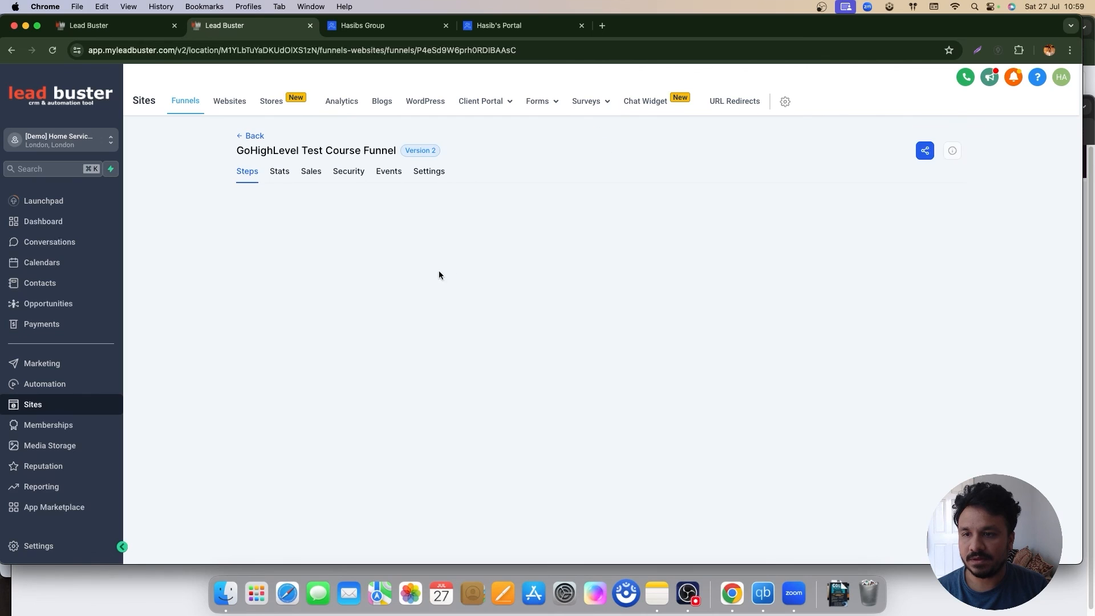
{"action": "left_click", "coordinate": [897, 212]}
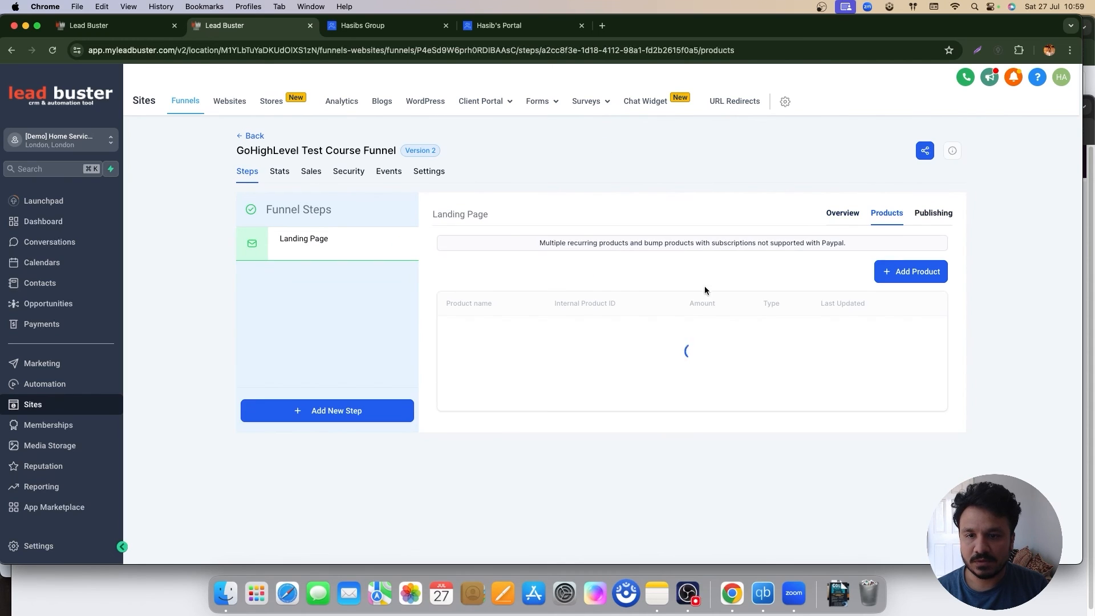
{"action": "left_click", "coordinate": [911, 273]}
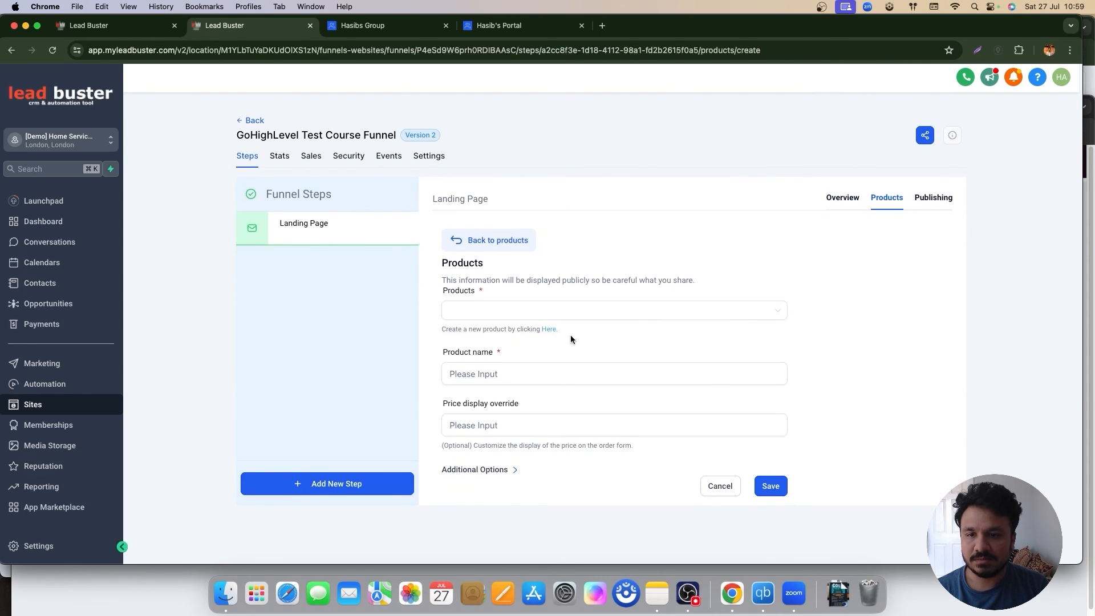
{"action": "left_click", "coordinate": [570, 311]}
{"action": "left_click", "coordinate": [465, 333]}
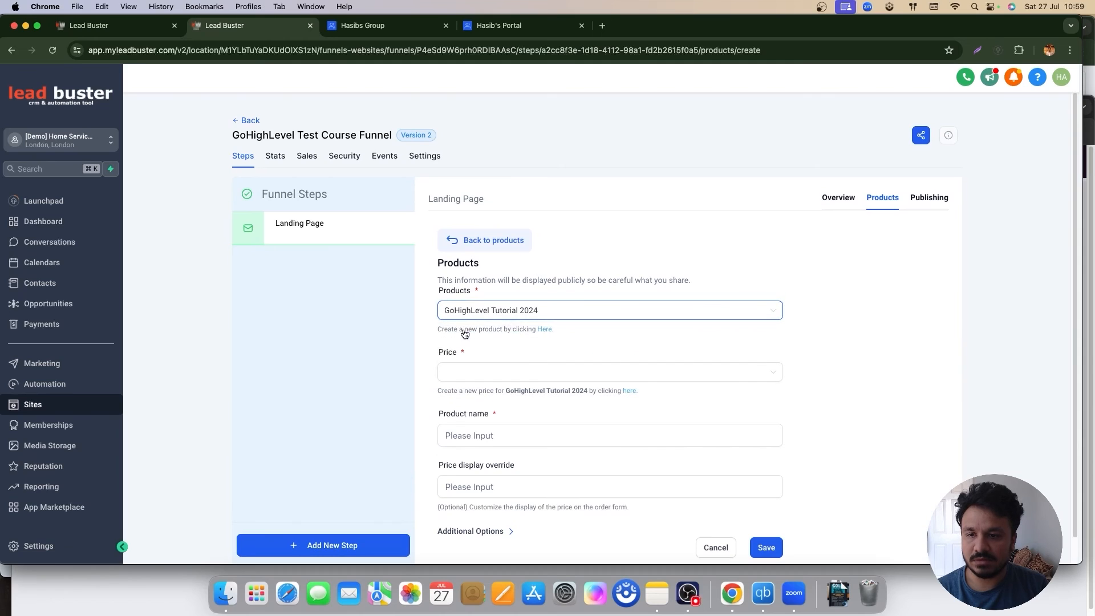
{"action": "left_click", "coordinate": [515, 376]}
{"action": "left_click", "coordinate": [522, 394]}
{"action": "left_click", "coordinate": [767, 547]}
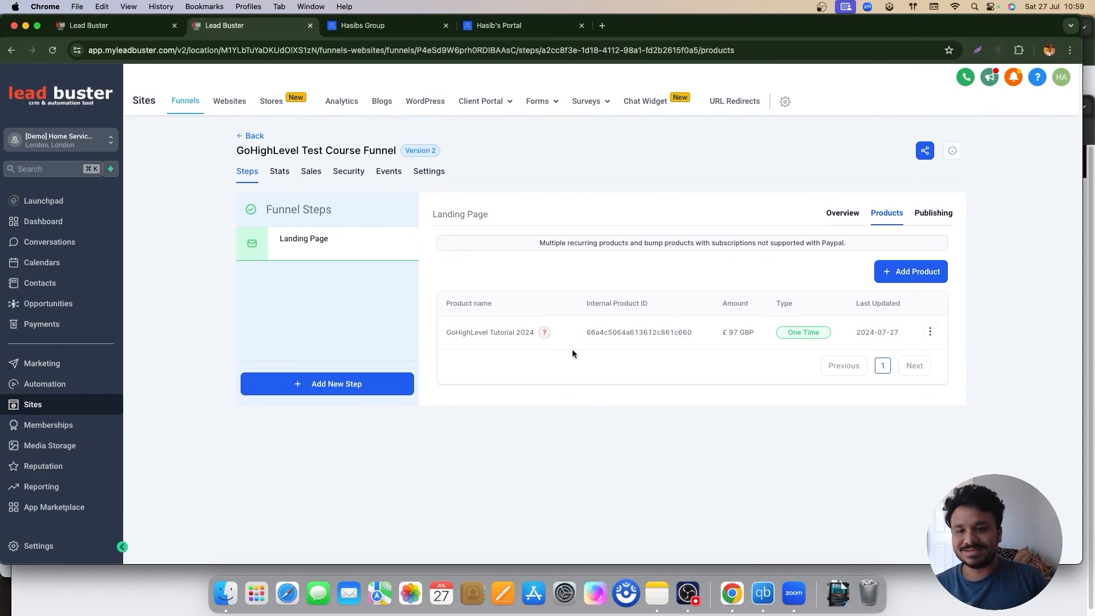
{"action": "mouse_move", "coordinate": [542, 332]}
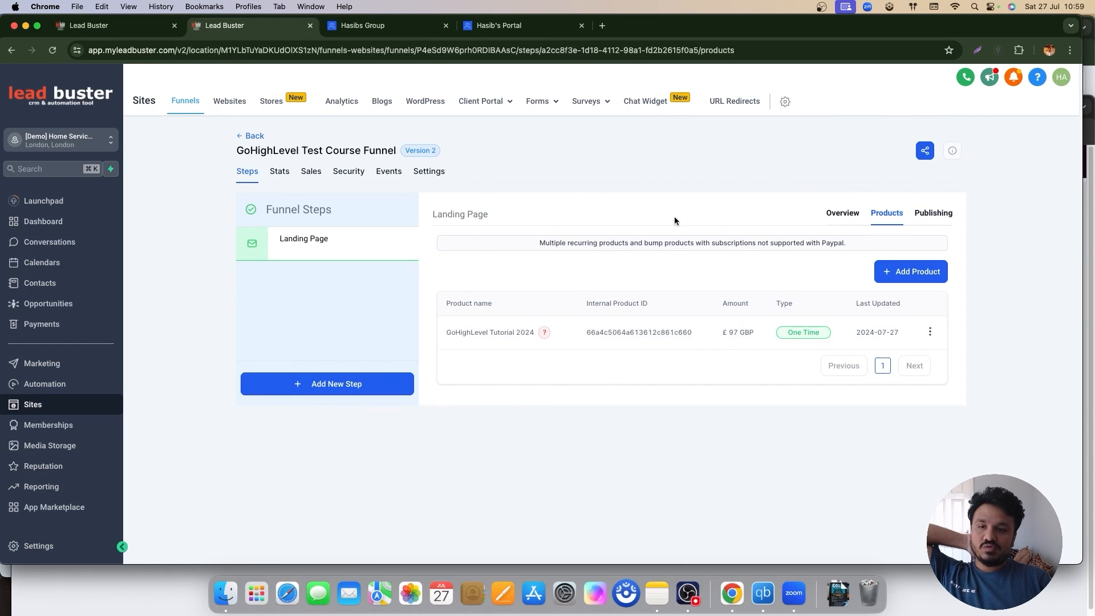
{"action": "left_click", "coordinate": [839, 216]}
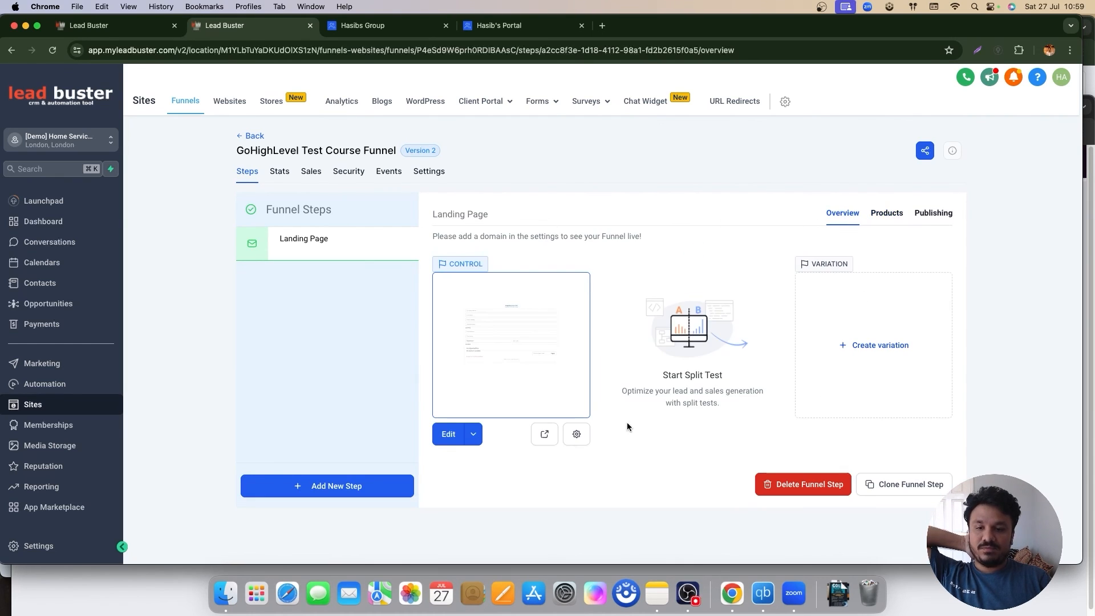
Step: Preview the landing page's £97 GoHighLevel Tutorial 2024 checkout, then go to Automation
{"action": "left_click", "coordinate": [545, 434]}
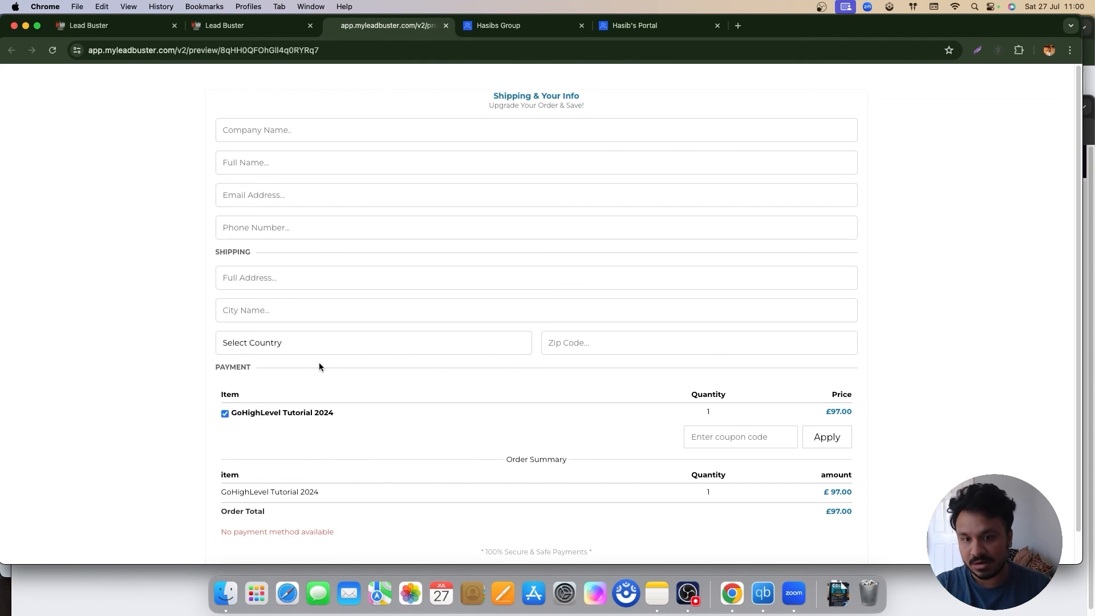
{"action": "scroll", "coordinate": [423, 445], "scroll_direction": "down", "scroll_amount": 1}
{"action": "left_click", "coordinate": [252, 23]}
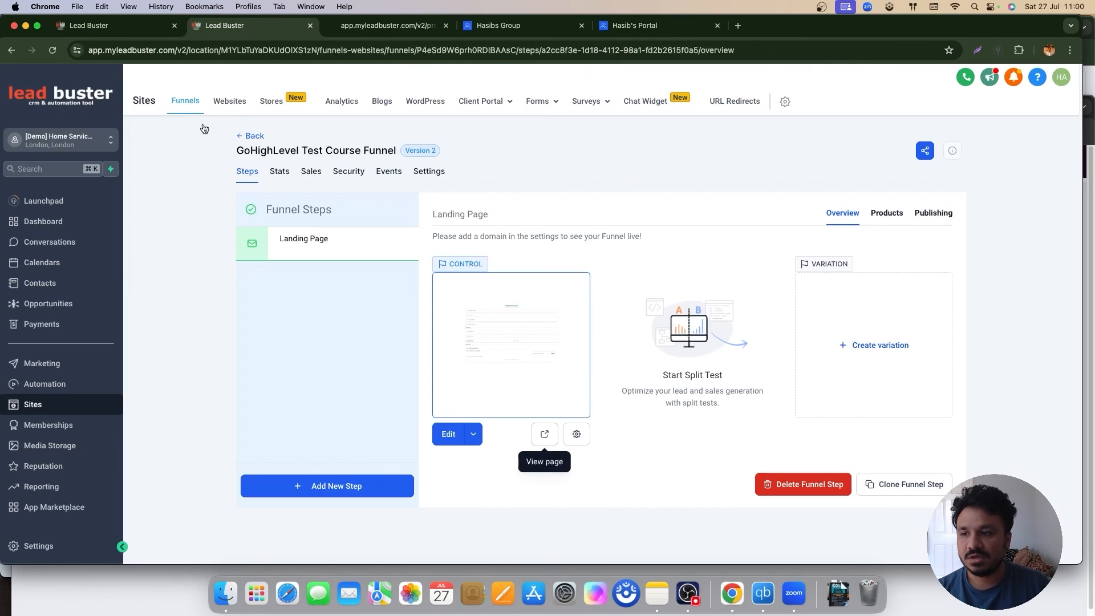
{"action": "left_click", "coordinate": [45, 384]}
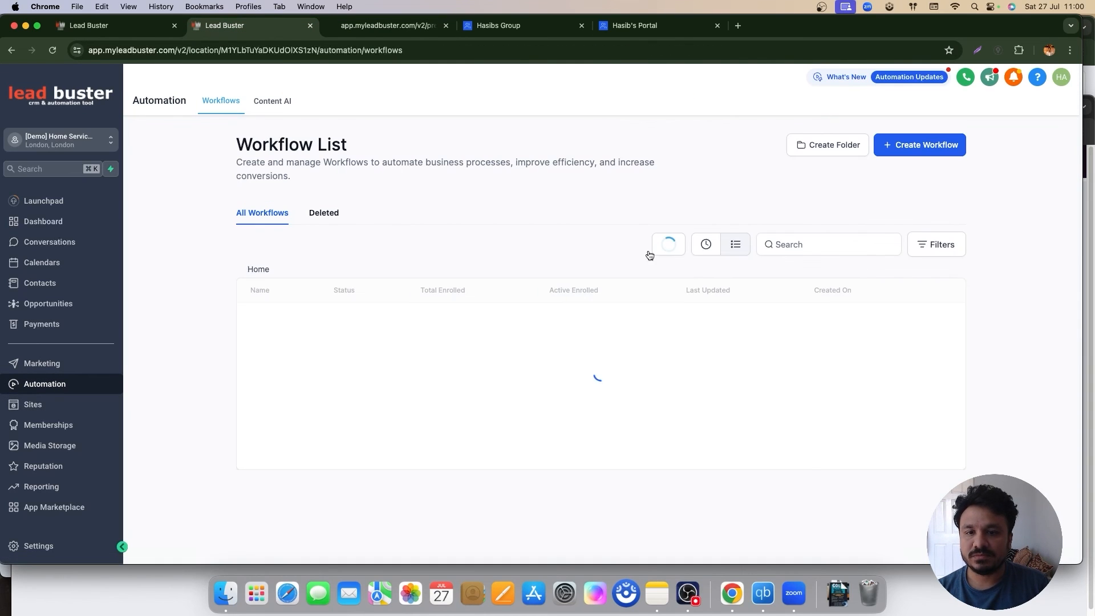
Step: Create a workflow from scratch named 'GoHighLevel Course Access' and show its trigger options
{"action": "left_click", "coordinate": [936, 148]}
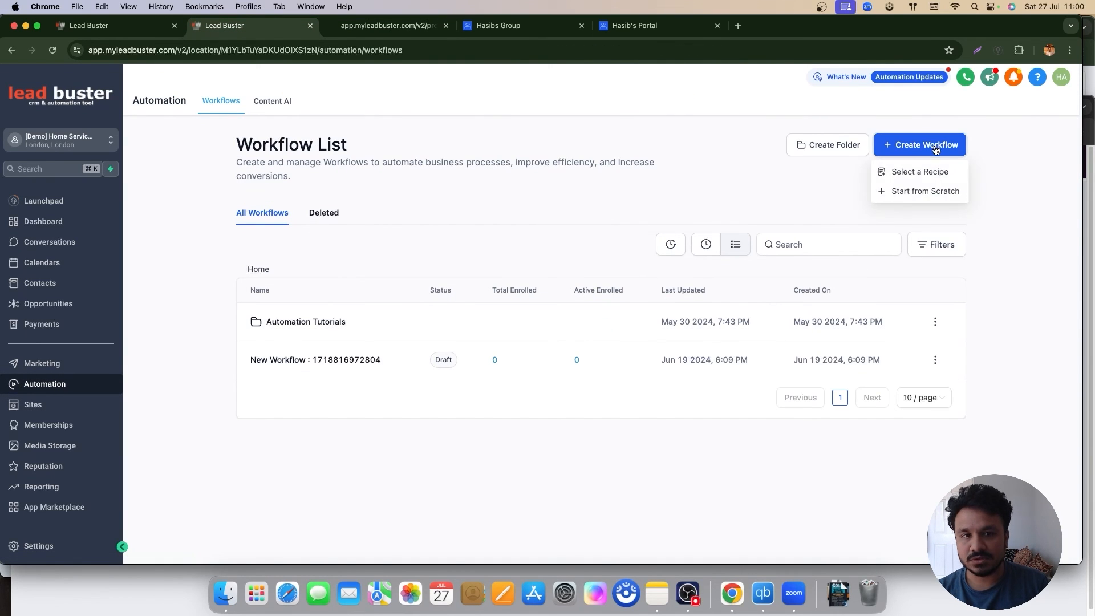
{"action": "left_click", "coordinate": [906, 191]}
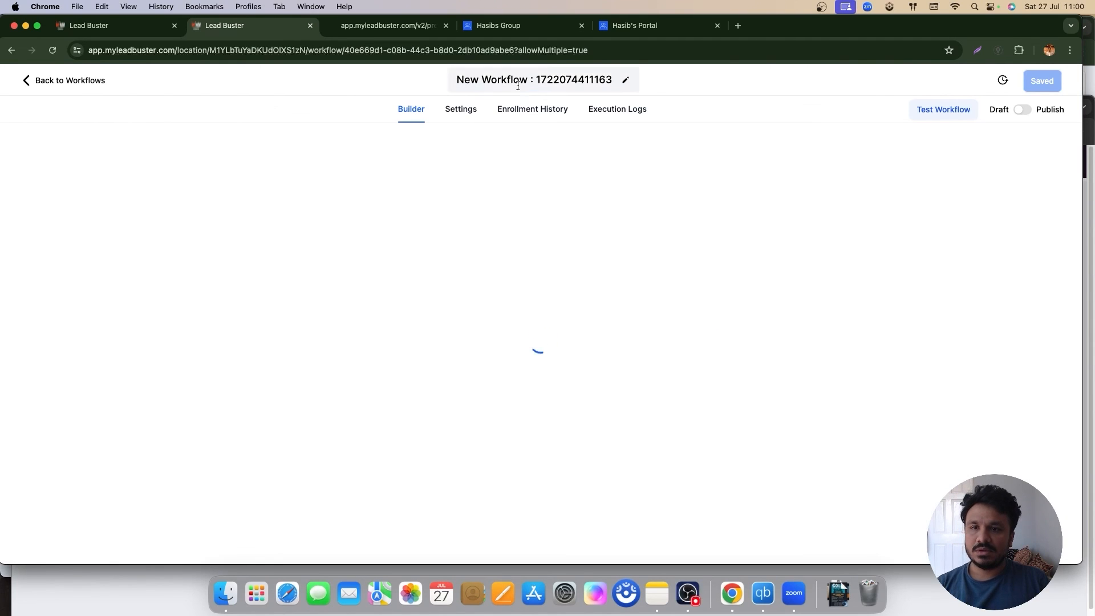
{"action": "double_click", "coordinate": [517, 80]}
{"action": "triple_click", "coordinate": [517, 80]}
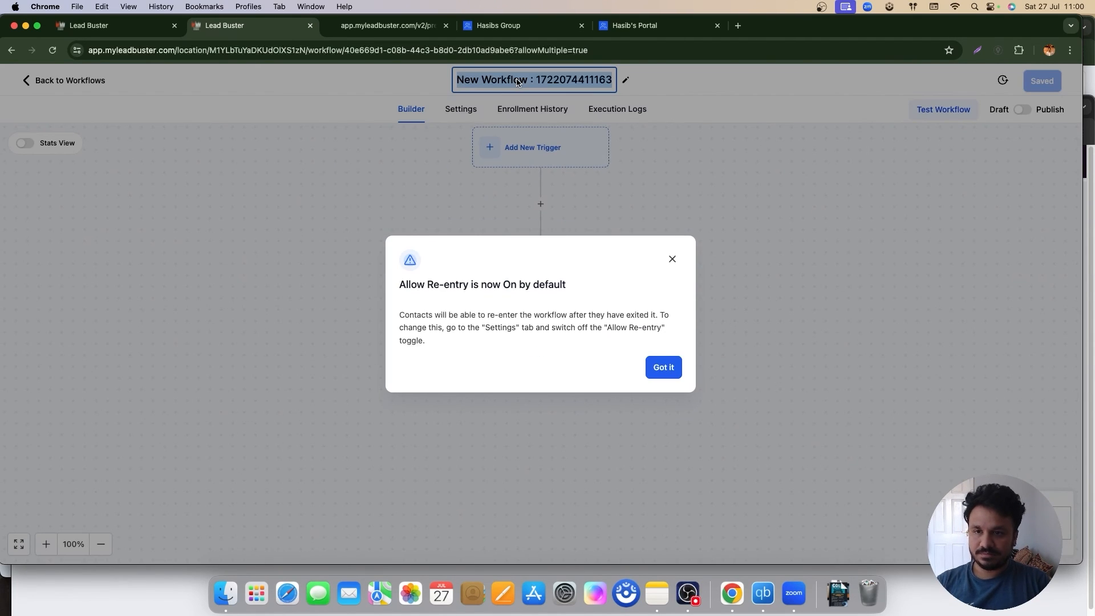
{"action": "type", "text": "GoHighLevel Cour"}
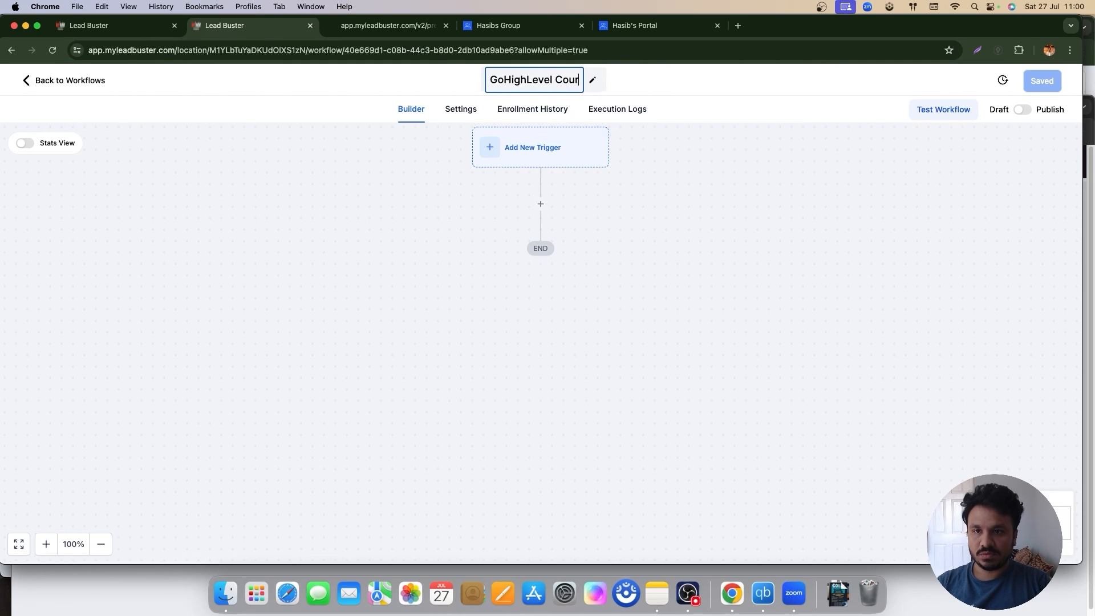
{"action": "type", "text": "se Access"}
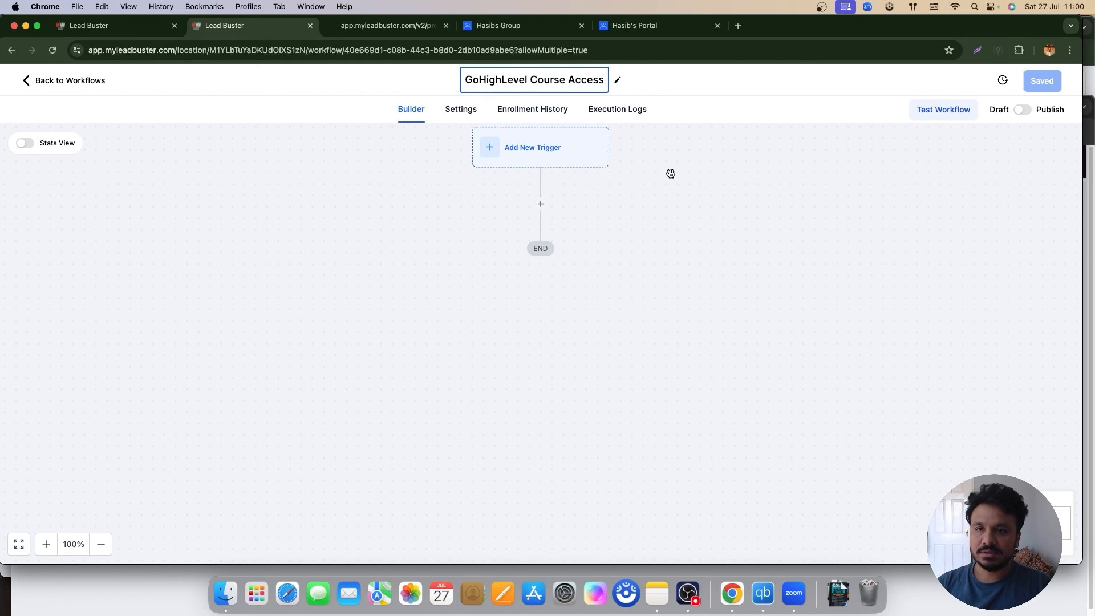
{"action": "key", "text": "Return"}
{"action": "left_click", "coordinate": [568, 164]}
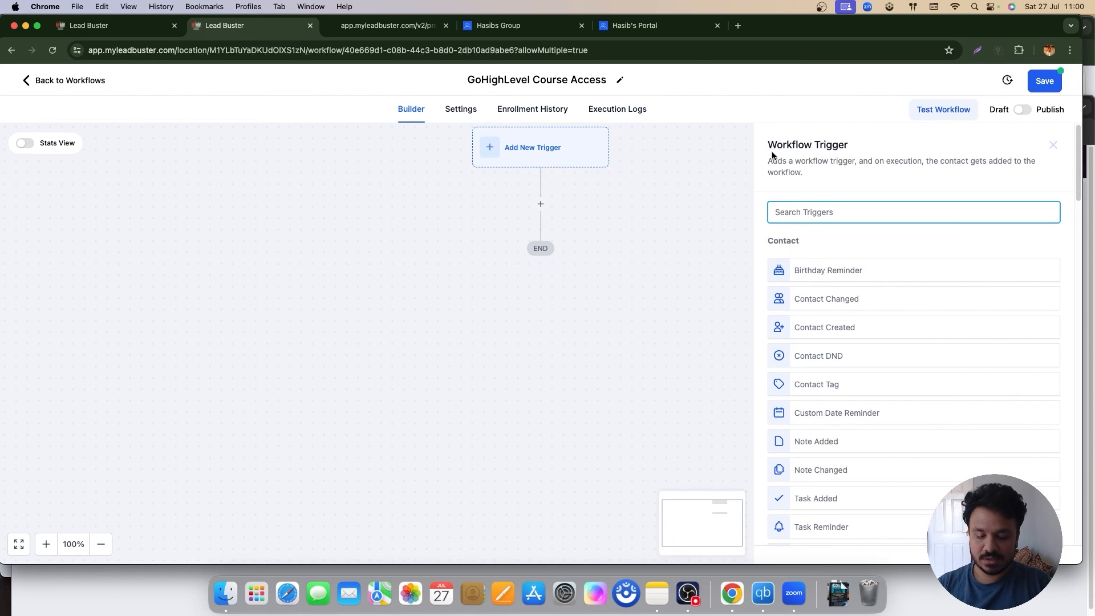
Step: Choose the Order Form Submission trigger, filtered to the GoHighLevel Test Course Funnel
{"action": "type", "text": "order"}
{"action": "left_click", "coordinate": [889, 272]}
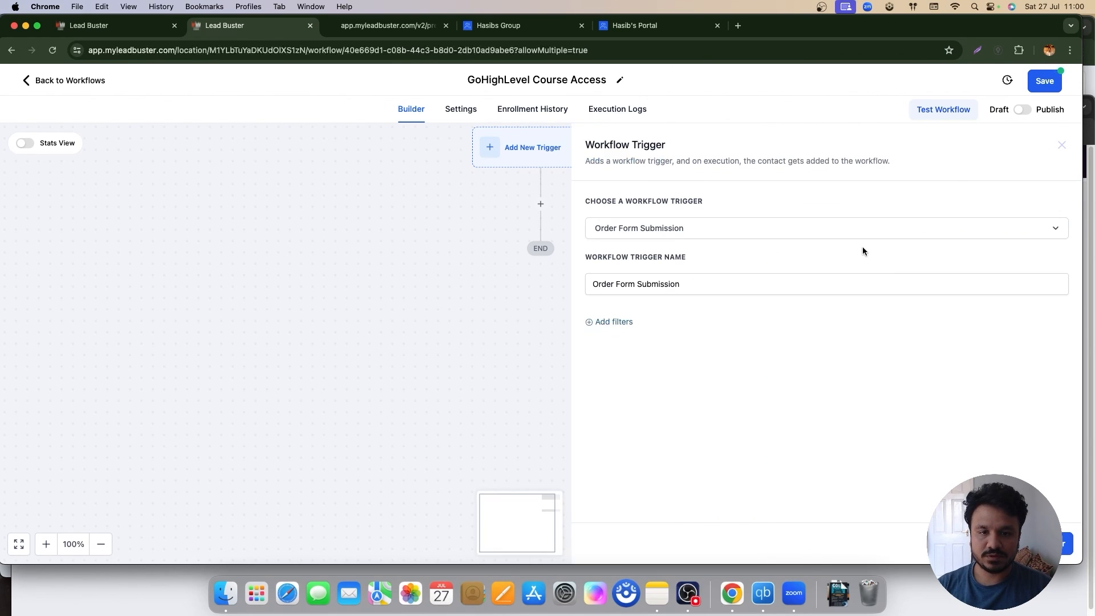
{"action": "left_click", "coordinate": [609, 322]}
{"action": "left_click", "coordinate": [628, 336]}
{"action": "left_click", "coordinate": [625, 417]}
{"action": "left_click", "coordinate": [890, 336]}
{"action": "left_click", "coordinate": [901, 349]}
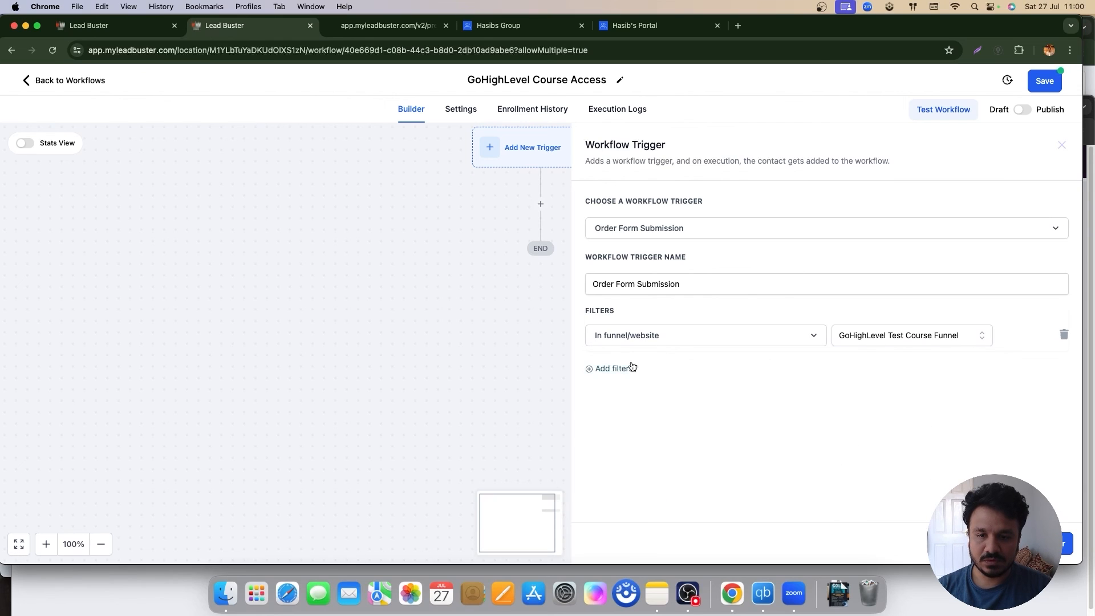
Step: Add a page filter restricting the trigger to the Landing Page
{"action": "left_click", "coordinate": [628, 367]}
{"action": "left_click", "coordinate": [628, 374]}
{"action": "left_click", "coordinate": [630, 448]}
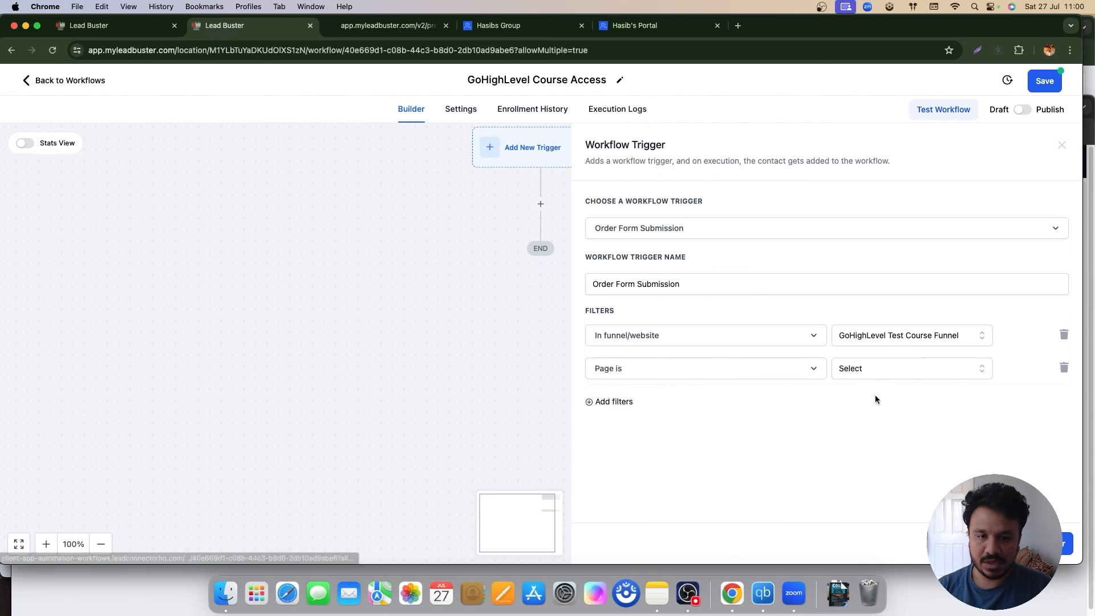
{"action": "left_click", "coordinate": [875, 370]}
{"action": "left_click", "coordinate": [872, 420]}
Step: Add a product filter for GoHighLevel Tutorial 2024 and save the trigger
{"action": "left_click", "coordinate": [610, 402]}
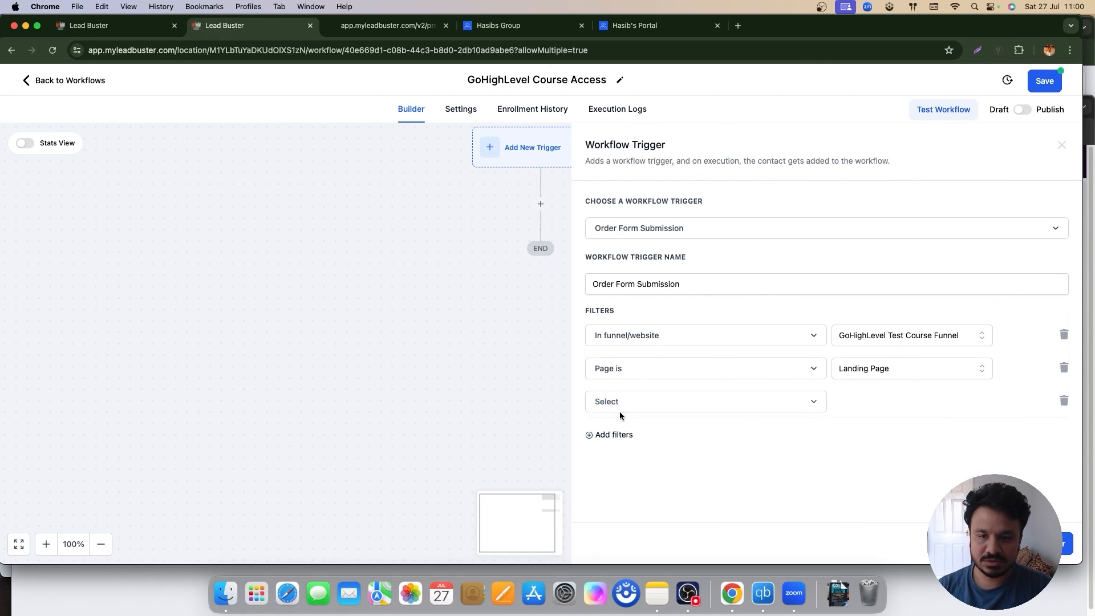
{"action": "left_click", "coordinate": [616, 400]}
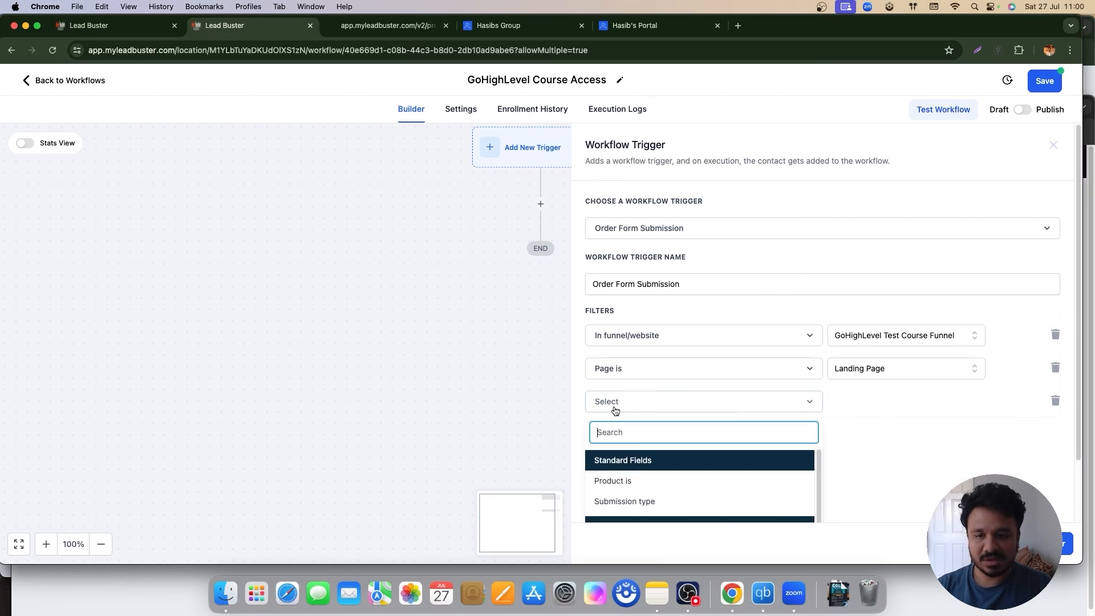
{"action": "left_click", "coordinate": [624, 486]}
{"action": "left_click", "coordinate": [851, 405]}
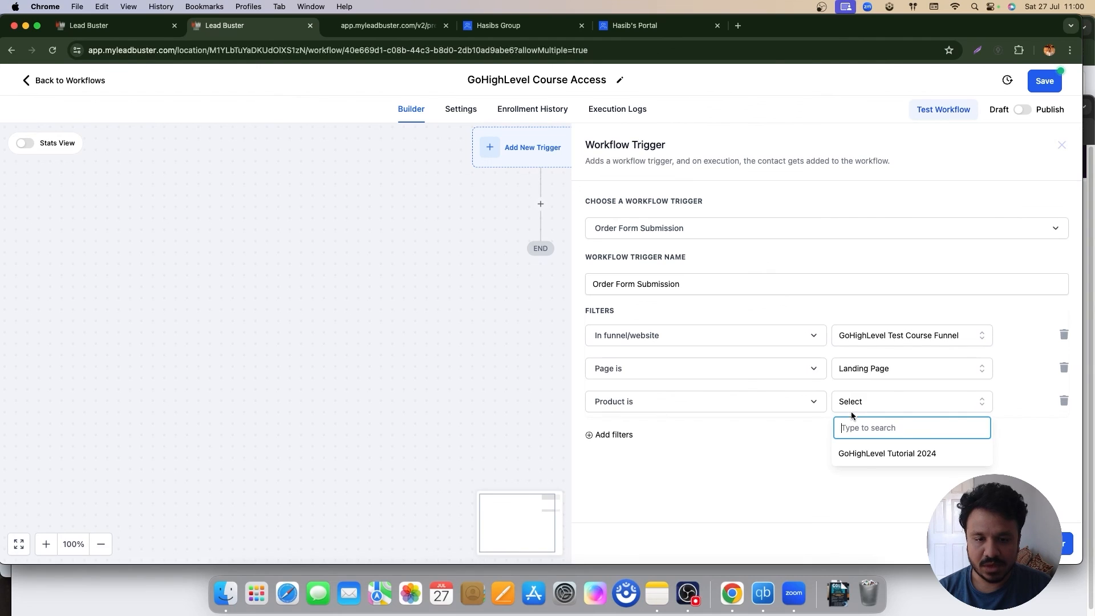
{"action": "left_click", "coordinate": [855, 412]}
{"action": "left_click", "coordinate": [862, 454]}
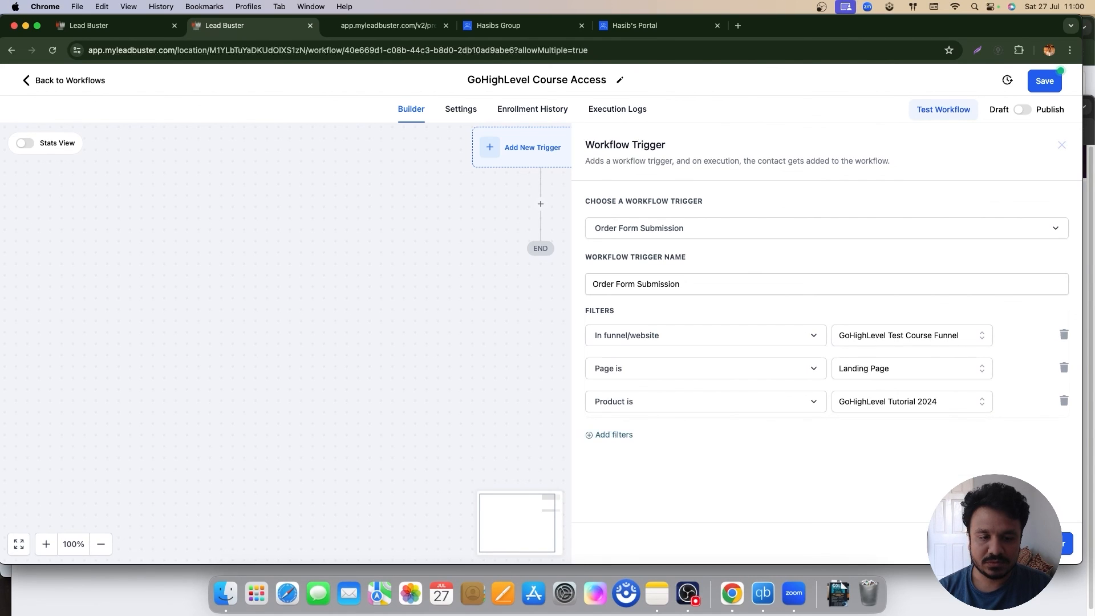
{"action": "left_click", "coordinate": [1062, 543]}
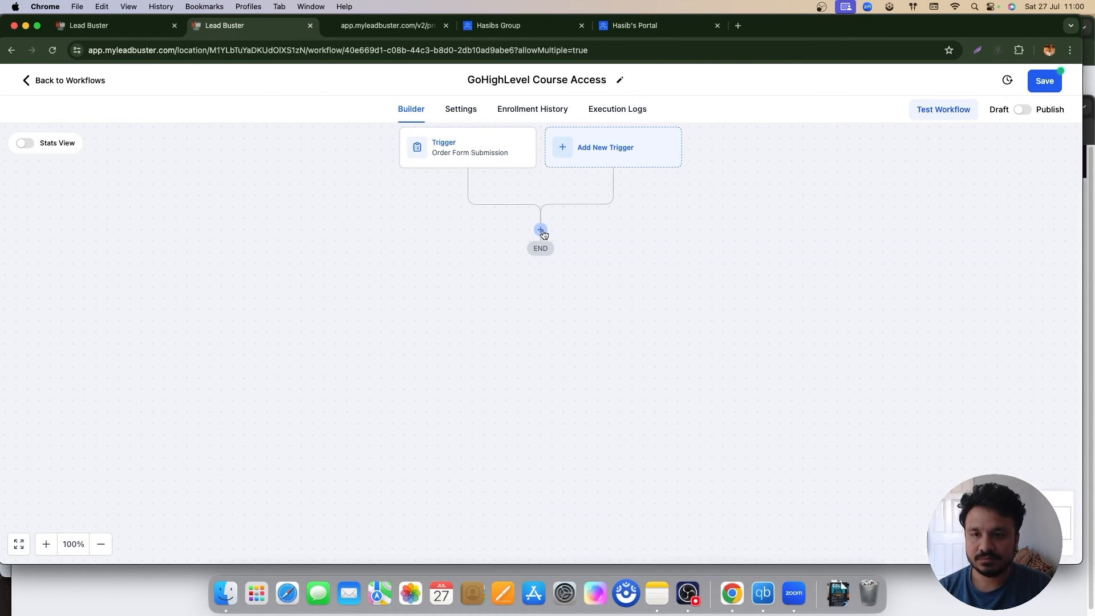
Step: Add a Course Grant Offer action for the Learn GoHighLevel offer, then publish and save
{"action": "left_click", "coordinate": [541, 231]}
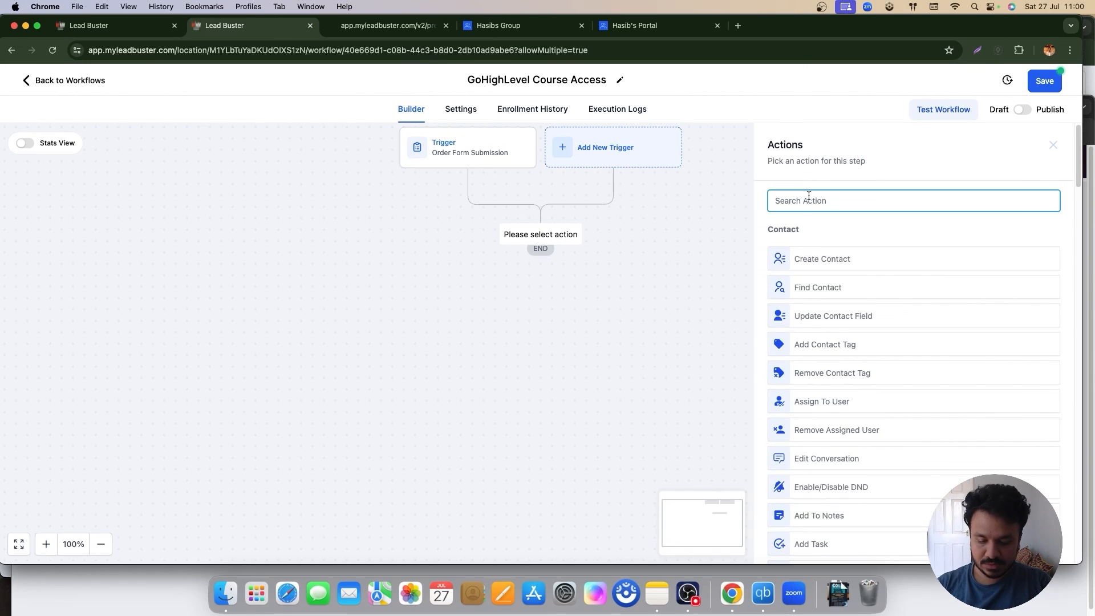
{"action": "type", "text": "grant"}
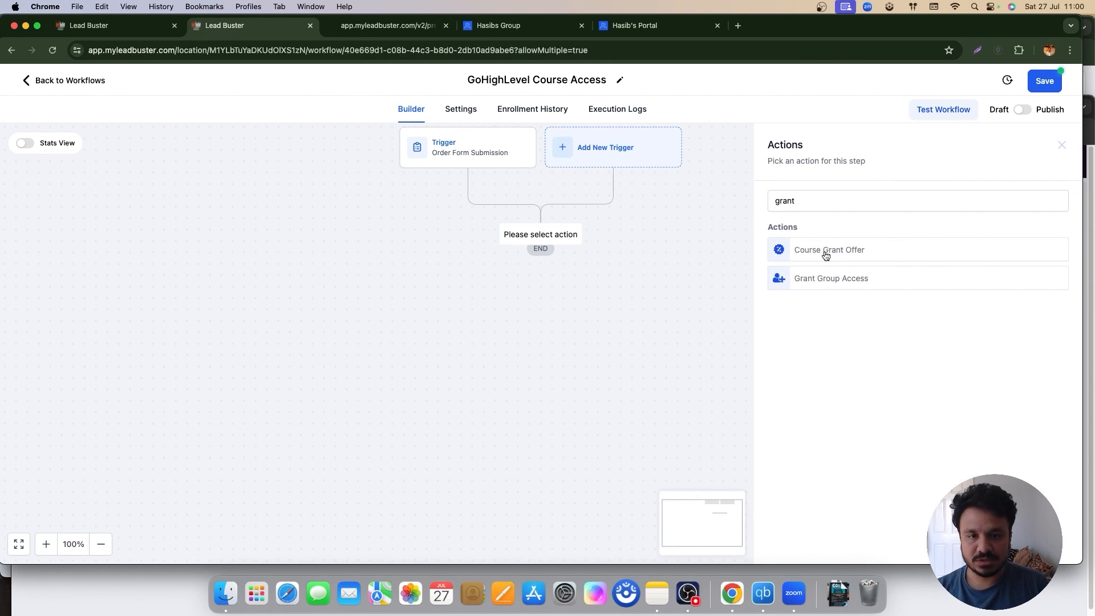
{"action": "left_click", "coordinate": [825, 252]}
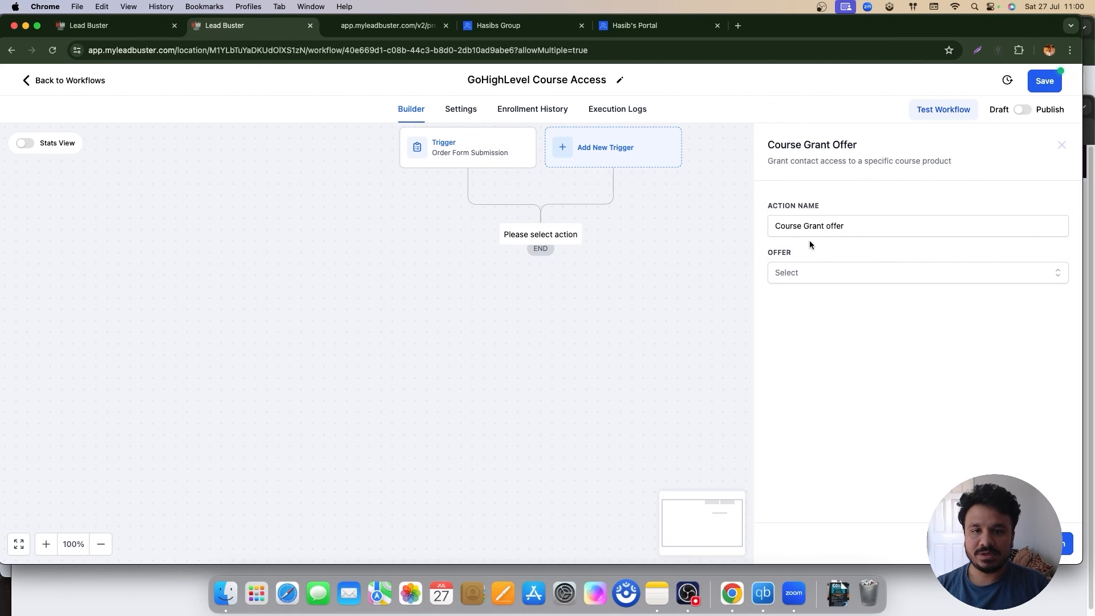
{"action": "left_click", "coordinate": [844, 270]}
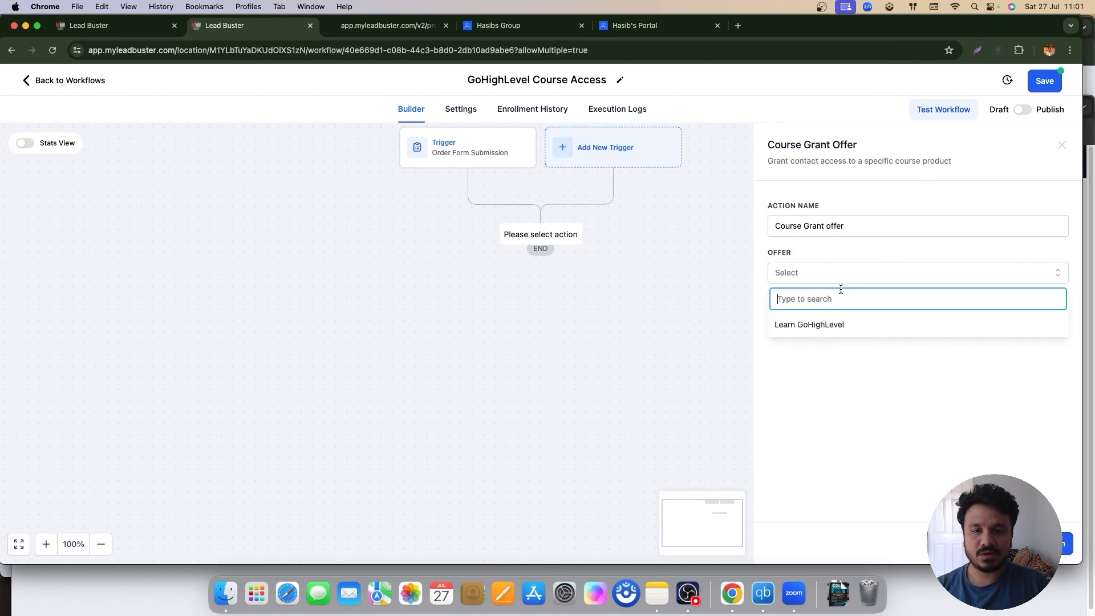
{"action": "left_click", "coordinate": [821, 323]}
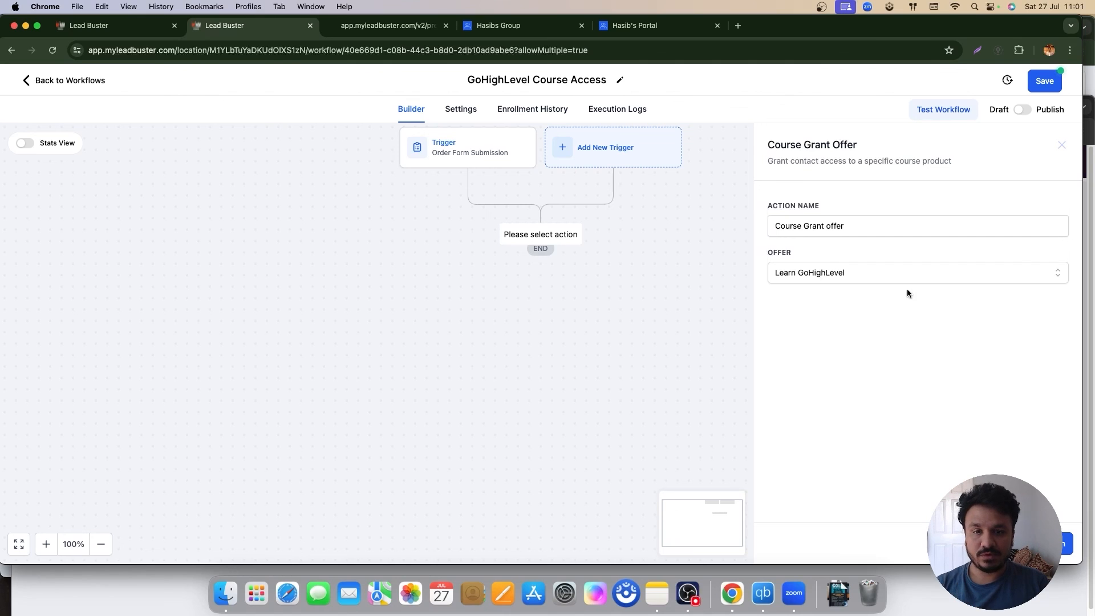
{"action": "right_click", "coordinate": [893, 337]}
{"action": "left_click", "coordinate": [1033, 544]}
{"action": "left_click", "coordinate": [1033, 544]}
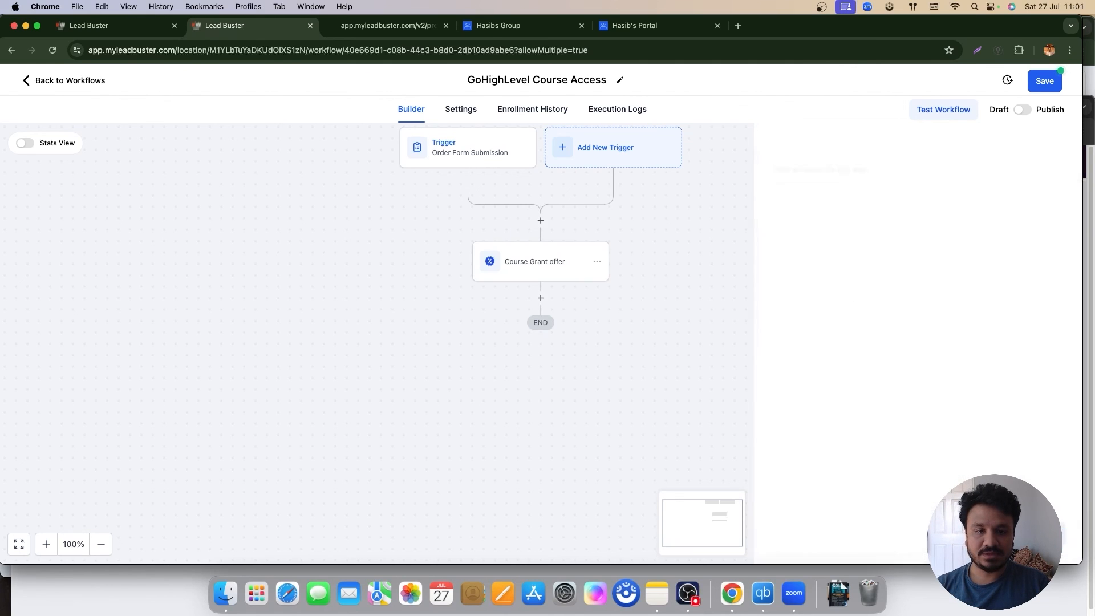
{"action": "left_click", "coordinate": [1020, 111]}
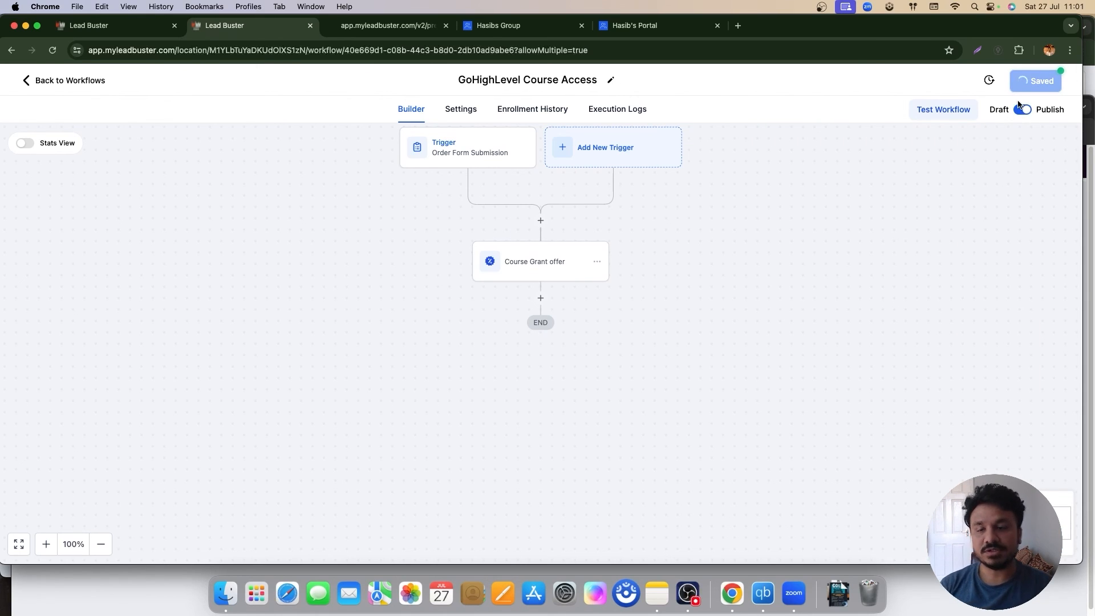
{"action": "left_click", "coordinate": [388, 26]}
{"action": "scroll", "coordinate": [403, 331], "scroll_direction": "up", "scroll_amount": 1}
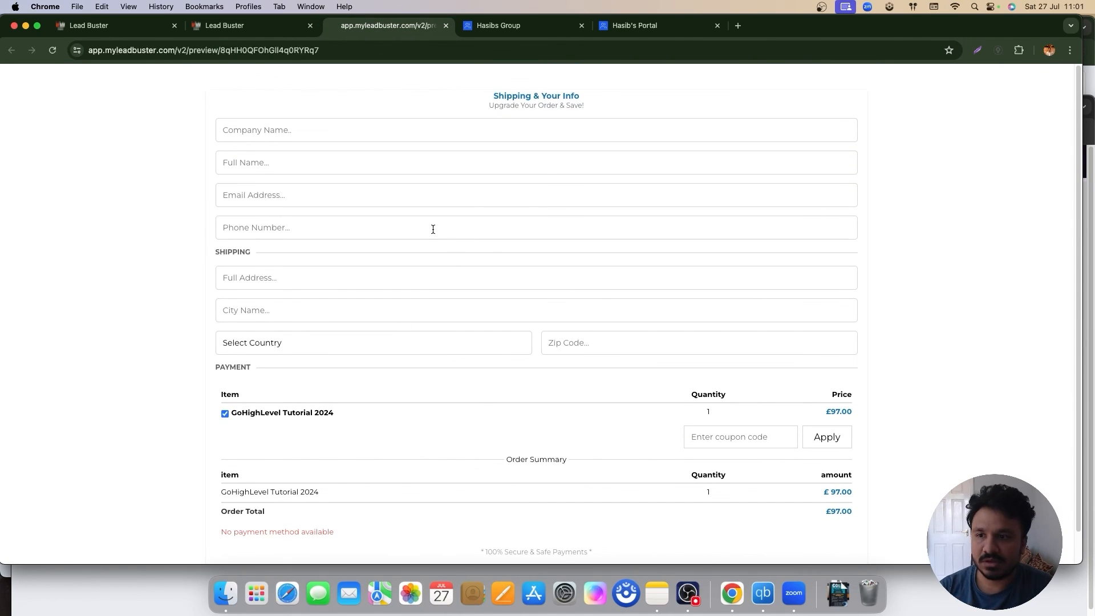
{"action": "scroll", "coordinate": [432, 236], "scroll_direction": "down", "scroll_amount": 1}
{"action": "scroll", "coordinate": [432, 238], "scroll_direction": "down", "scroll_amount": 1}
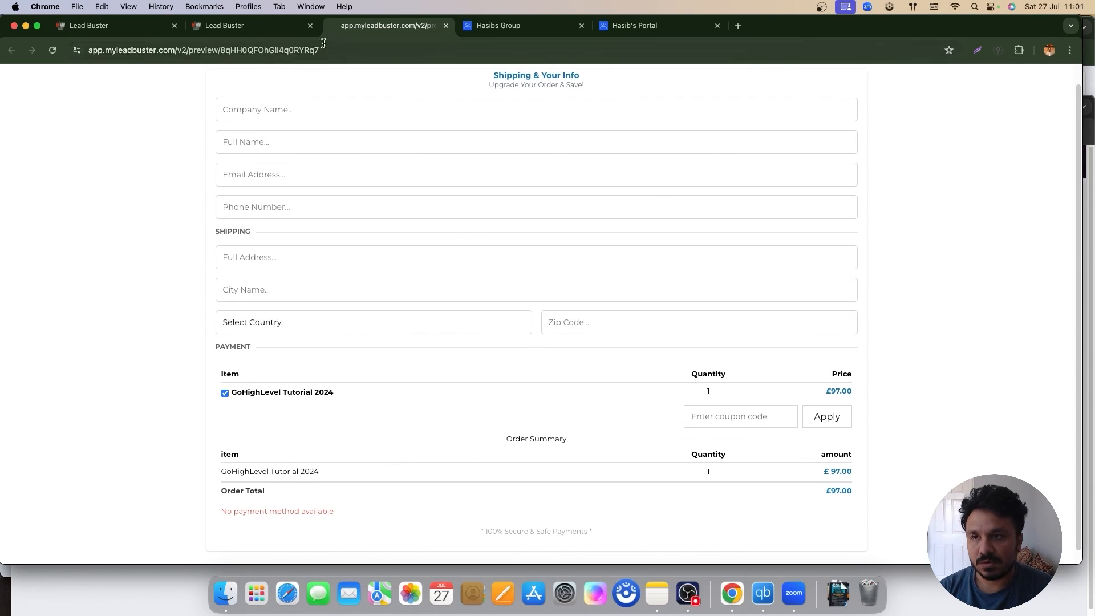
{"action": "left_click", "coordinate": [285, 34]}
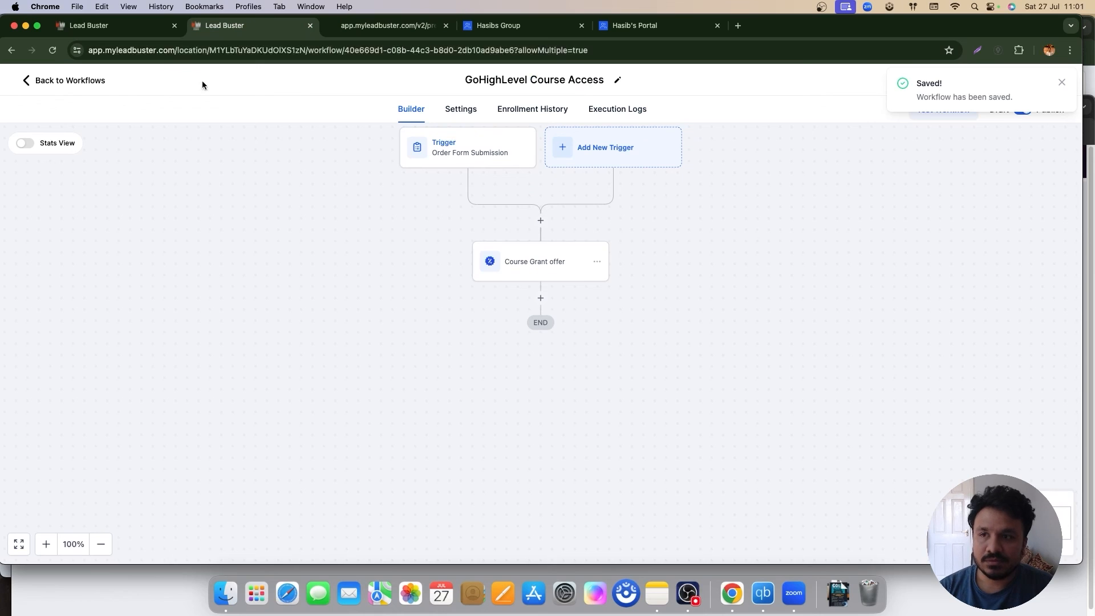
Step: Go to Memberships and open the course Email Settings
{"action": "left_click", "coordinate": [62, 81]}
{"action": "left_click", "coordinate": [48, 425]}
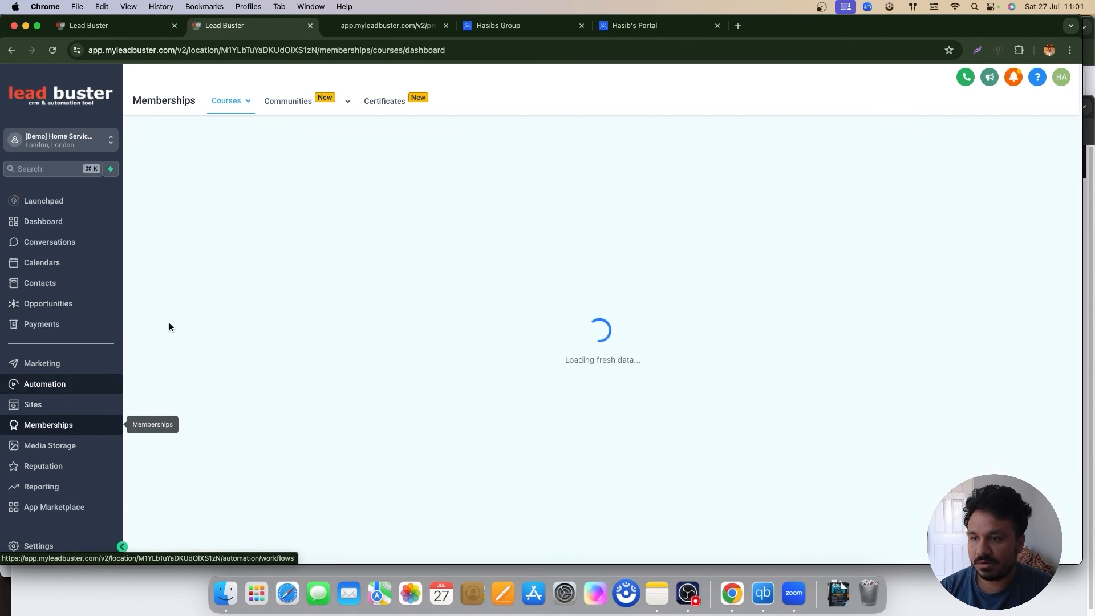
{"action": "left_click", "coordinate": [805, 224]}
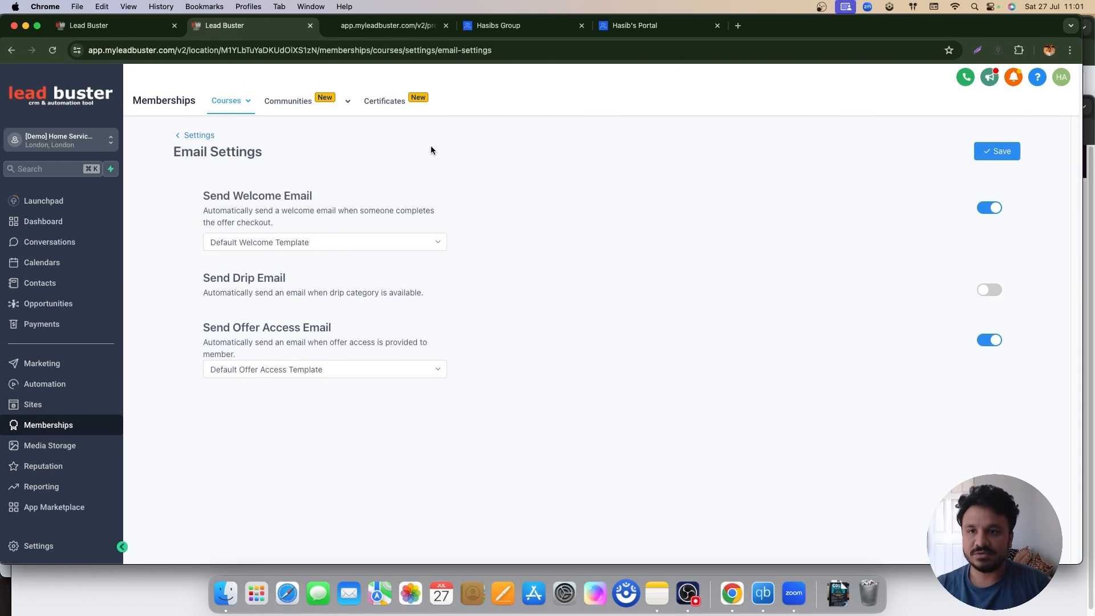
Step: Check the order form preview tab, then return and open the course Offers list
{"action": "left_click", "coordinate": [388, 25]}
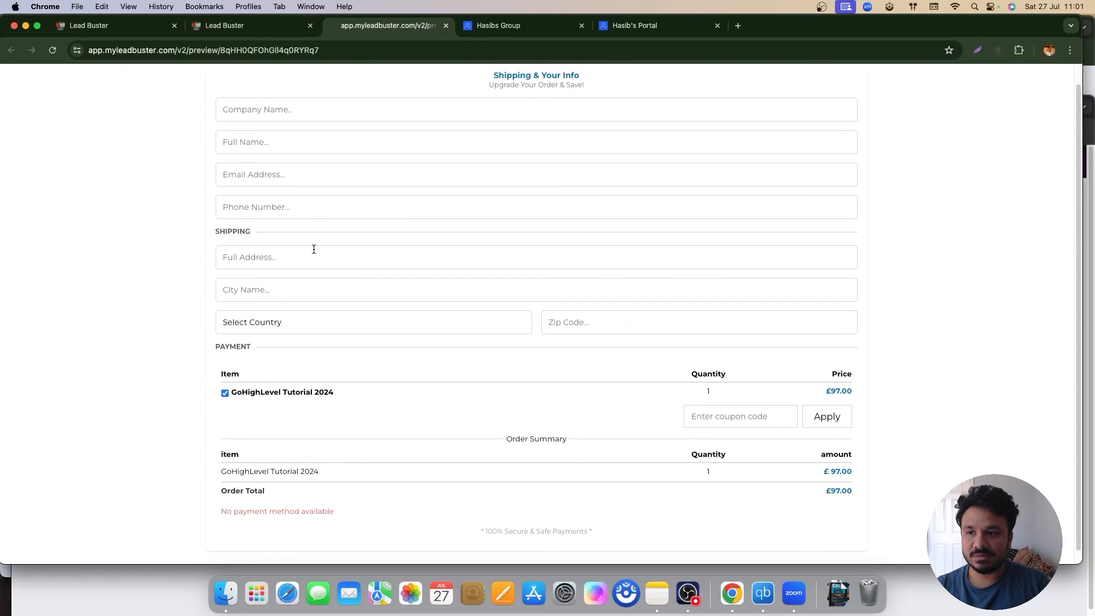
{"action": "scroll", "coordinate": [300, 234], "scroll_direction": "up", "scroll_amount": 1}
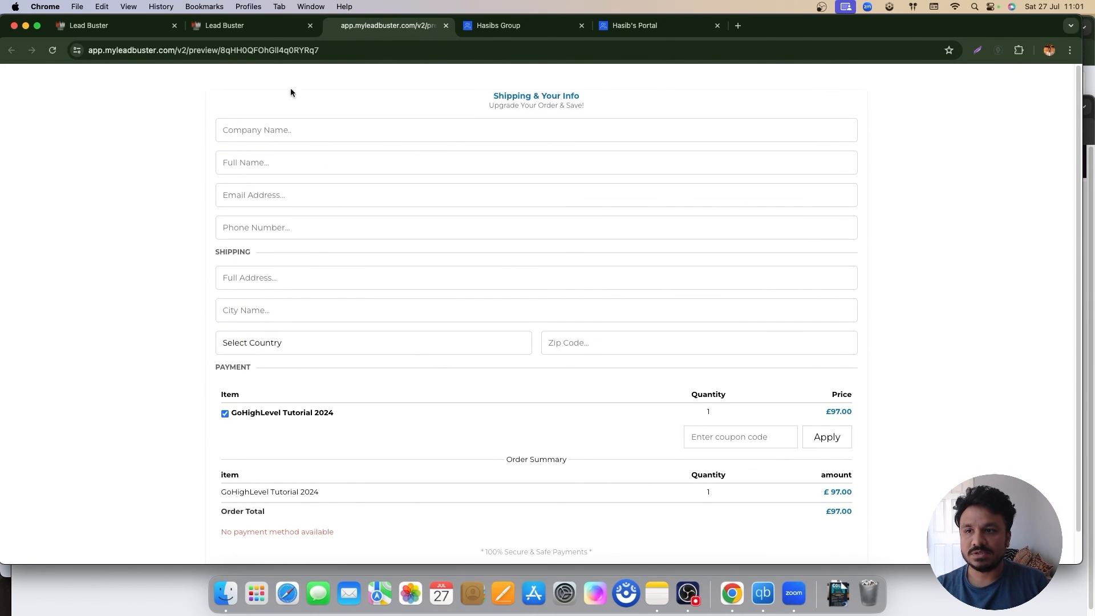
{"action": "left_click", "coordinate": [219, 27]}
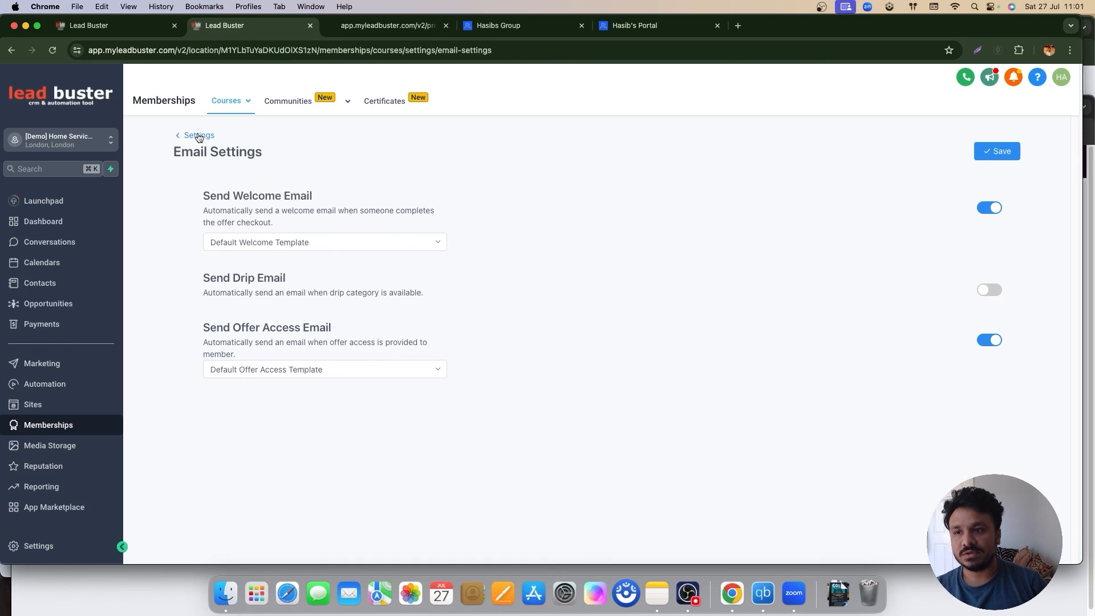
{"action": "mouse_move", "coordinate": [229, 101]}
{"action": "left_click", "coordinate": [227, 167]}
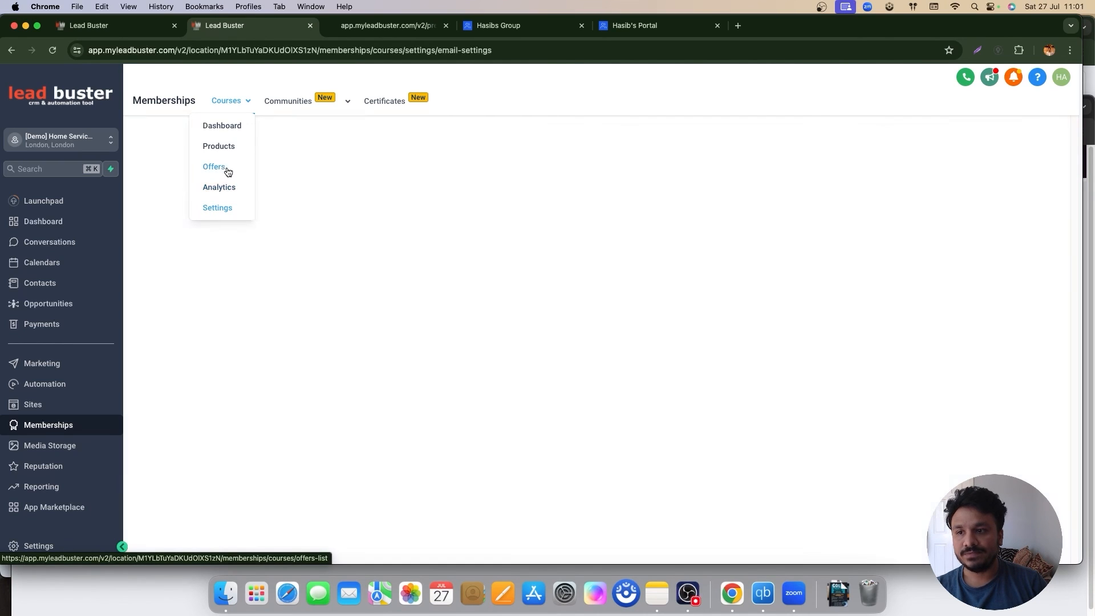
Step: Review the Learn GoHighLevel offer's checkout page showing a £0 total, then return to the dashboard
{"action": "left_click", "coordinate": [354, 279]}
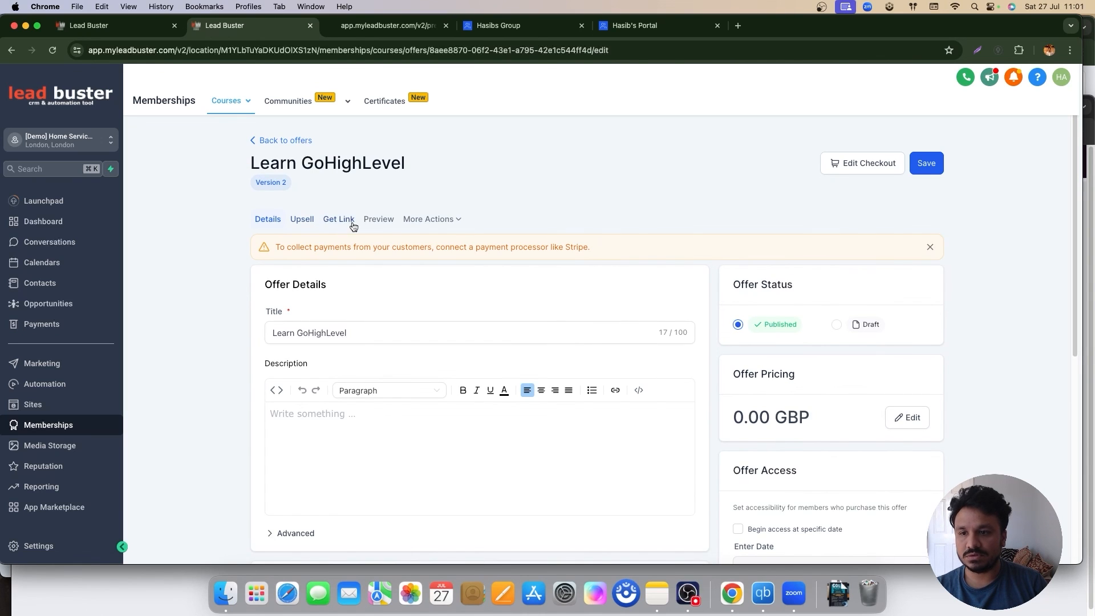
{"action": "left_click", "coordinate": [867, 163]}
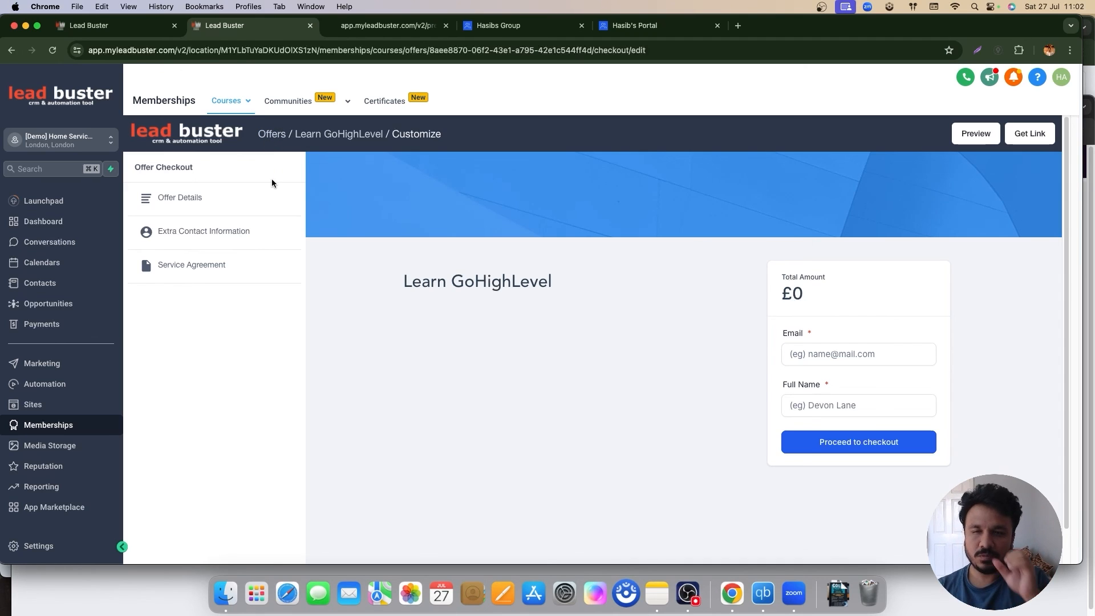
{"action": "mouse_move", "coordinate": [314, 112]}
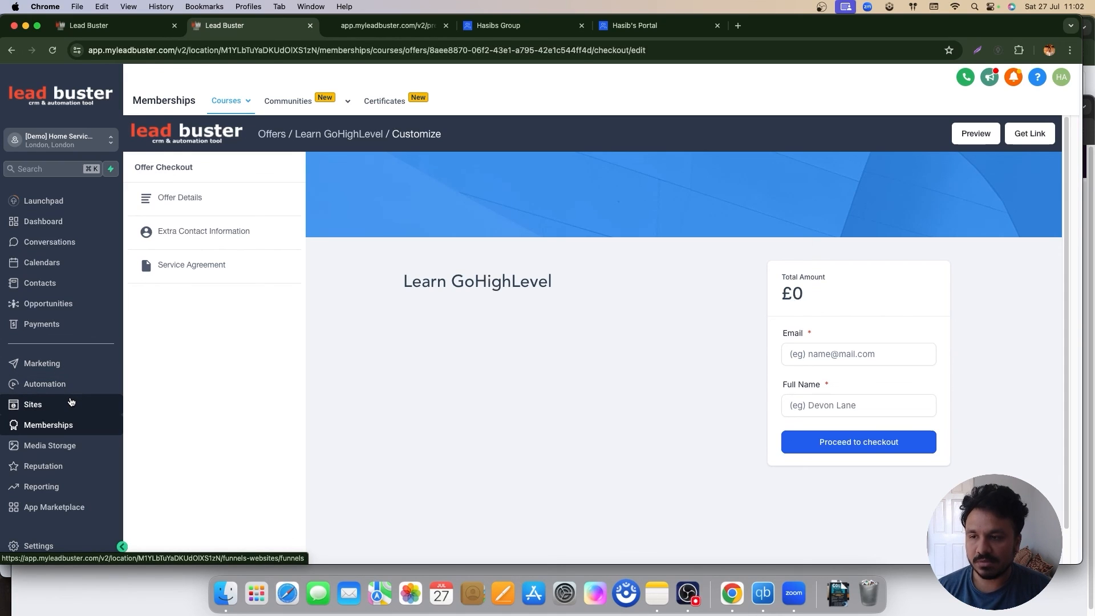
{"action": "left_click", "coordinate": [68, 410]}
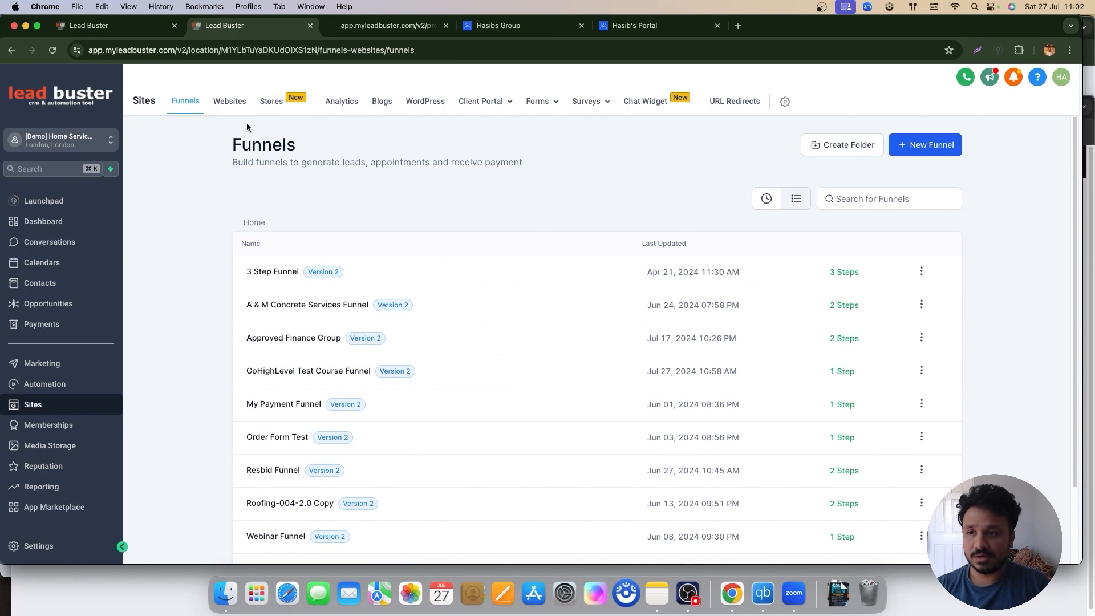
{"action": "left_click", "coordinate": [44, 226]}
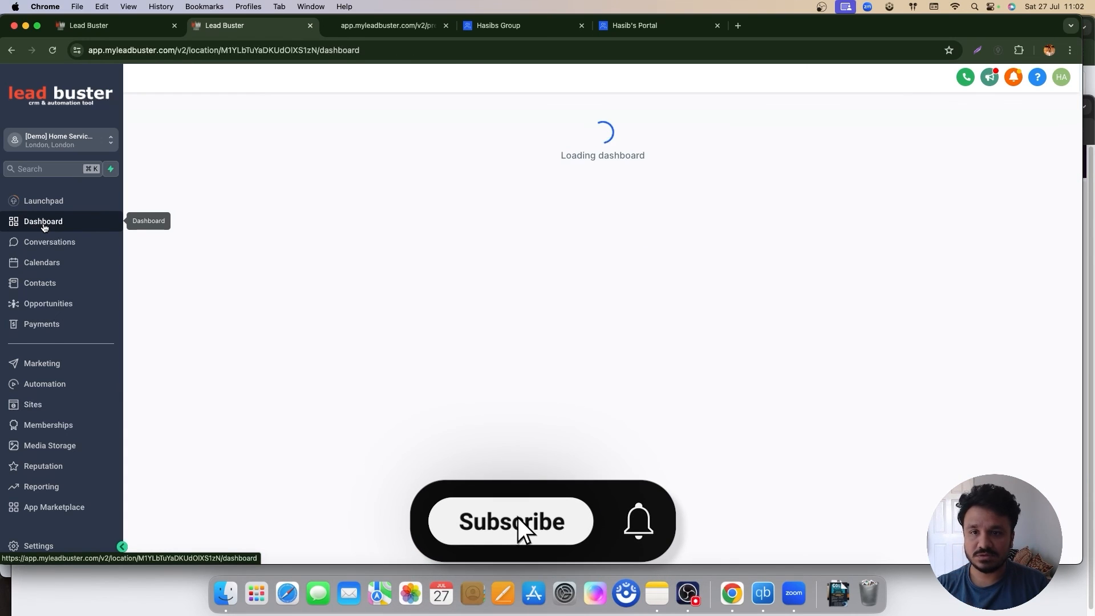